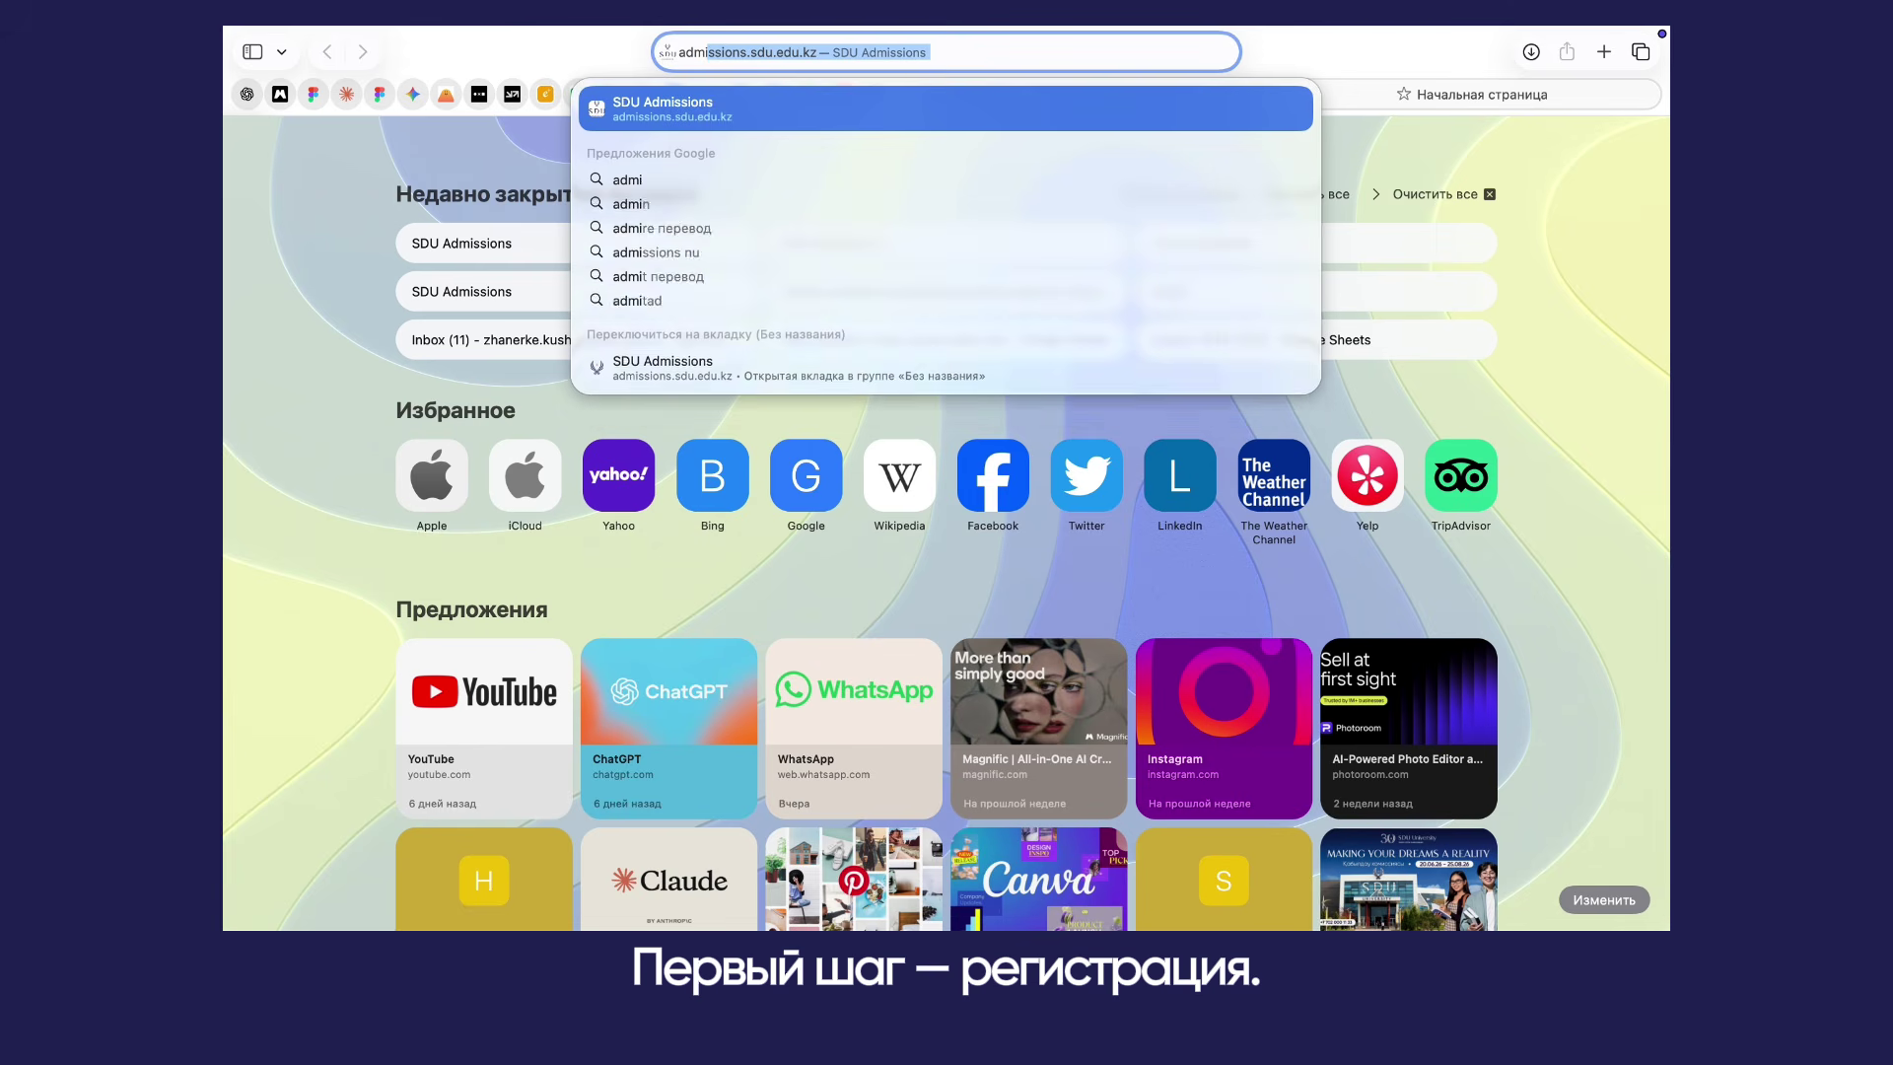
Step: Load admissions.sdu.edu.kz in Safari's address bar to reach the SDU Admissions login page
{"action": "key", "text": "Return"}
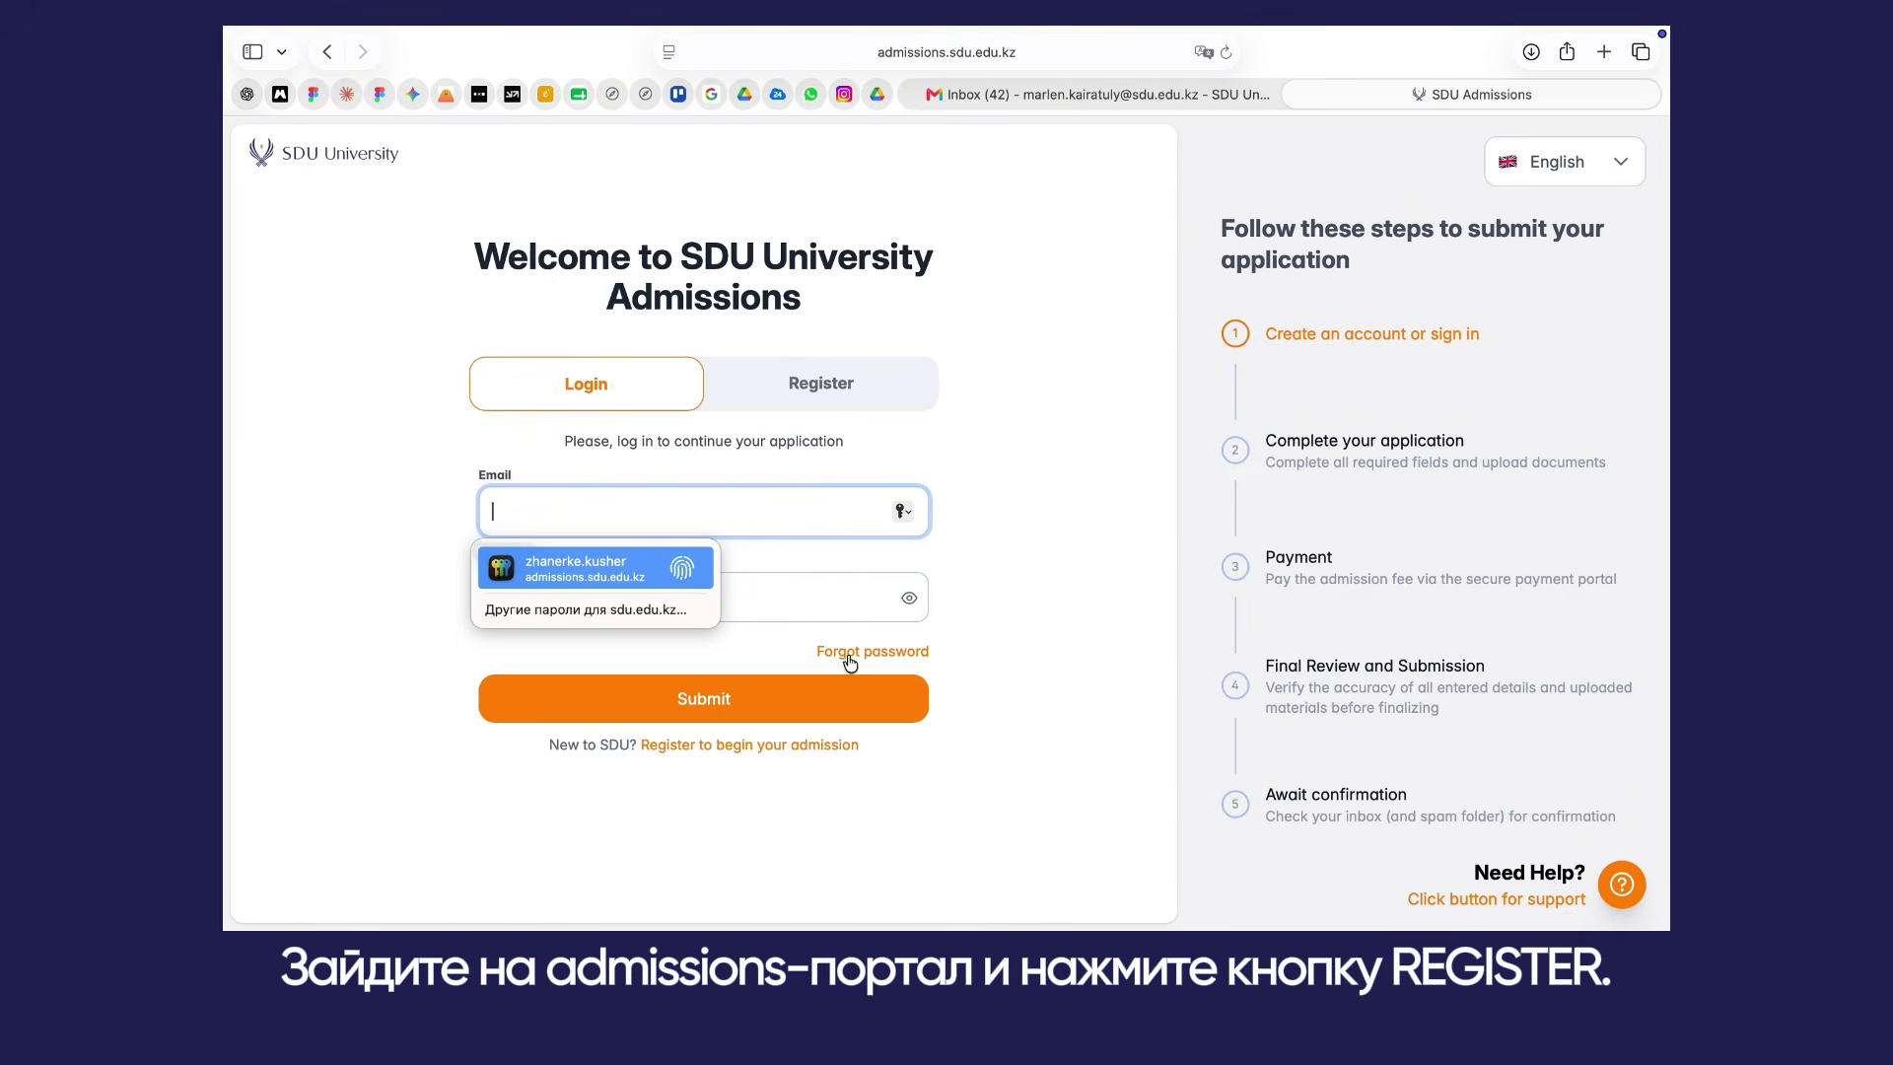
Step: Register with the applicant's email and follow the RESET PASSWORD link from the Gmail message
{"action": "left_click", "coordinate": [789, 376]}
{"action": "left_click", "coordinate": [614, 547]}
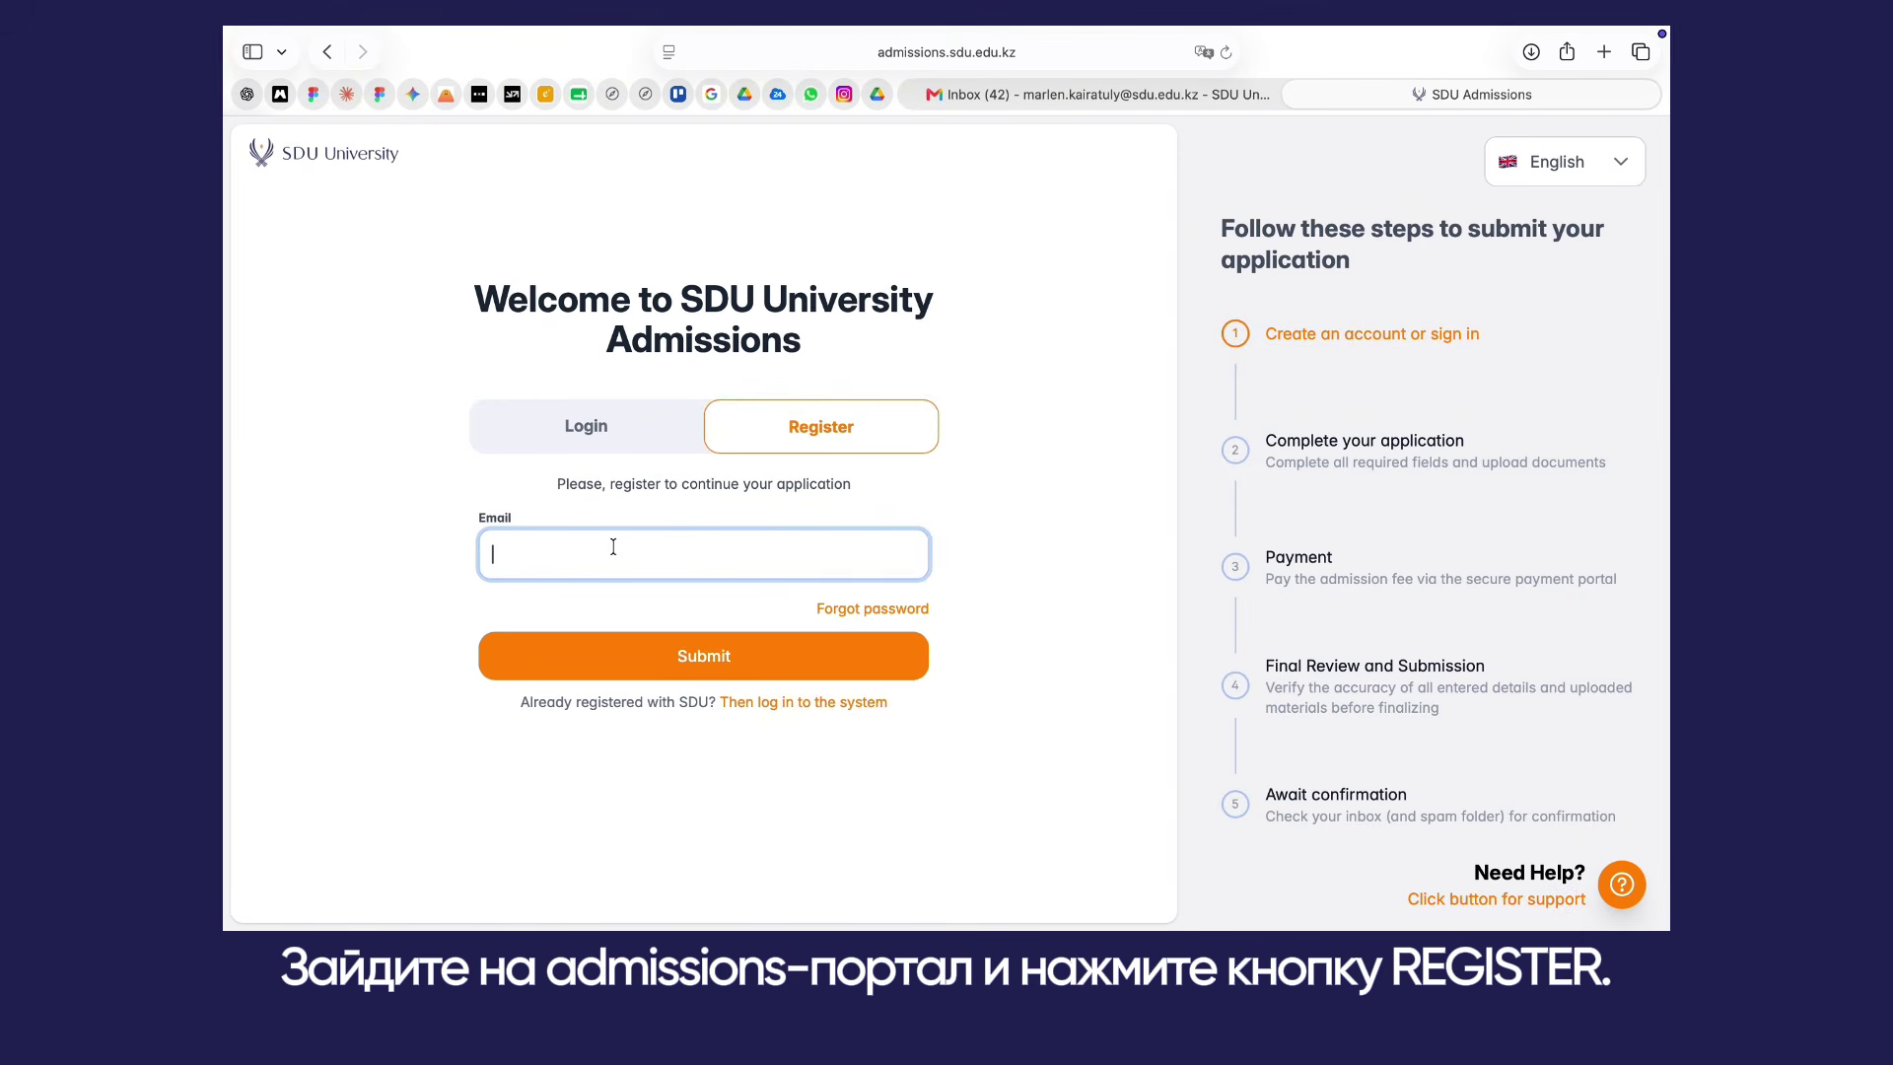
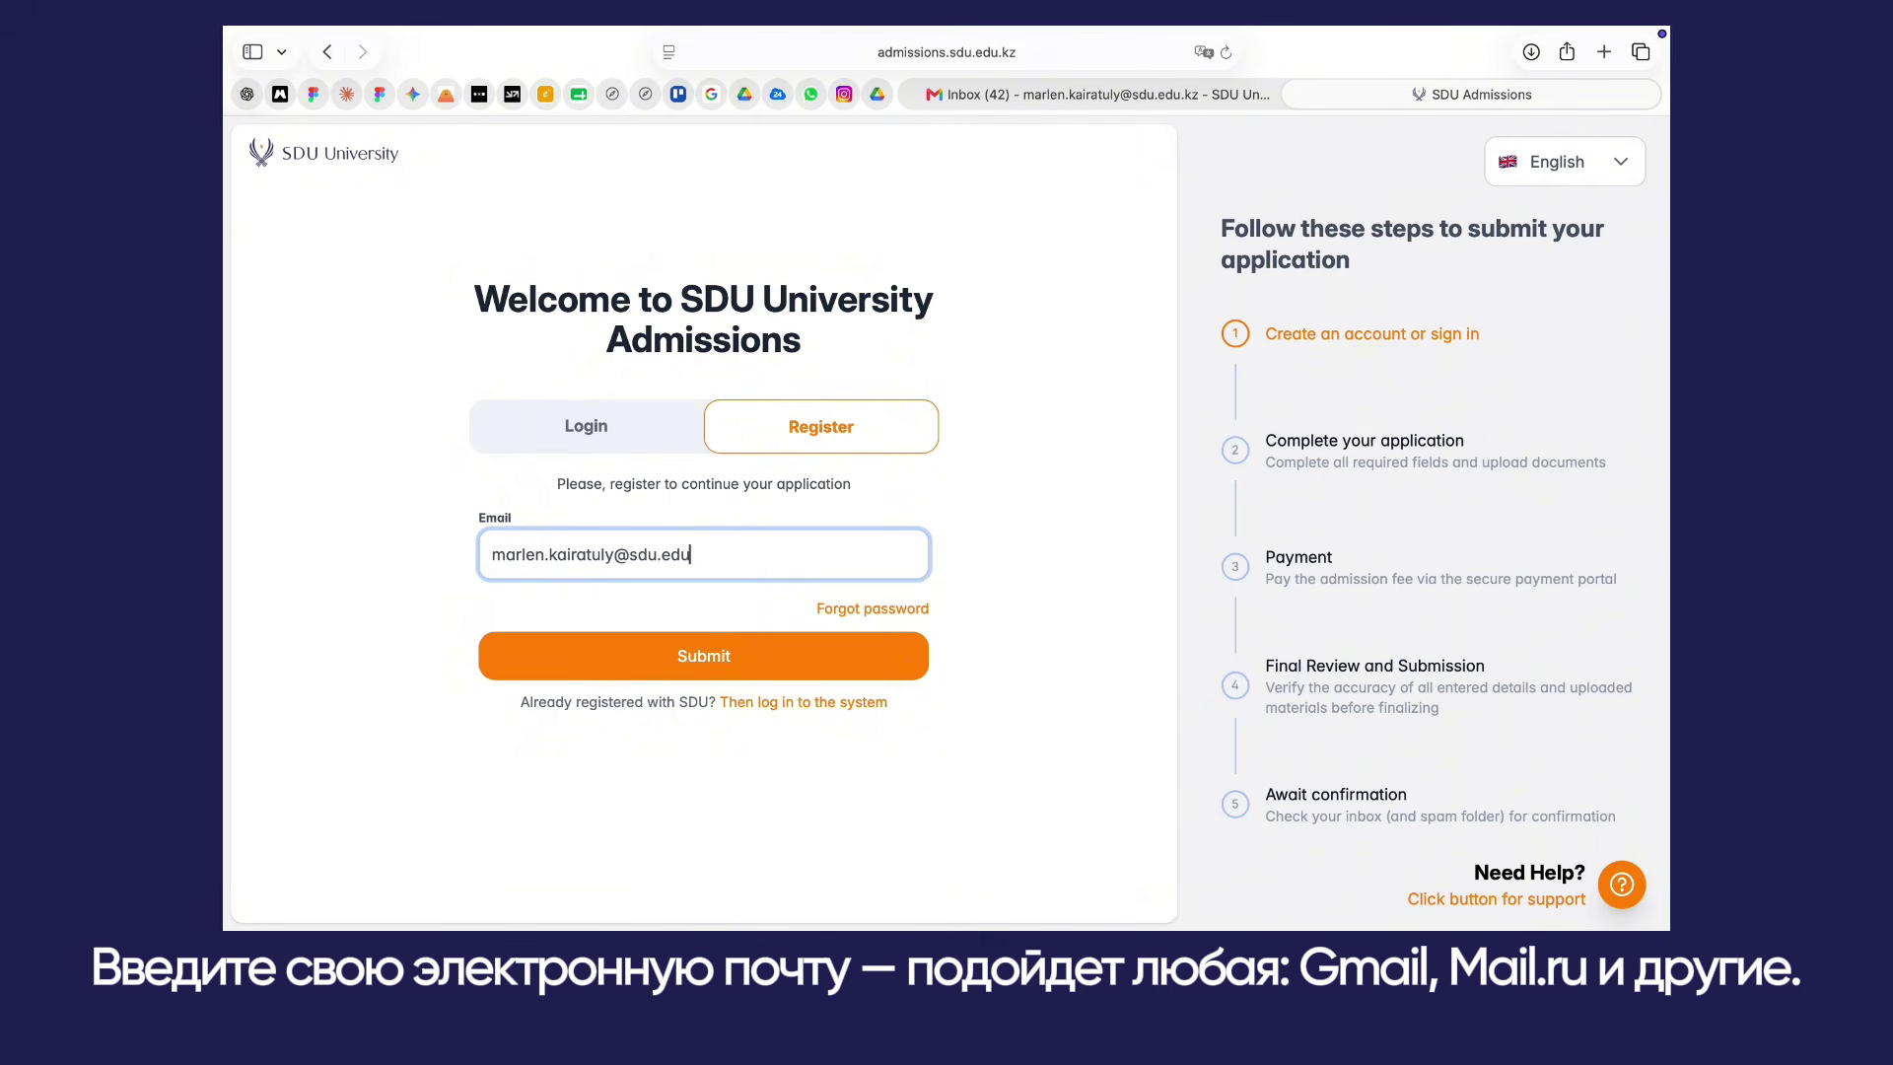
{"action": "left_click", "coordinate": [612, 656]}
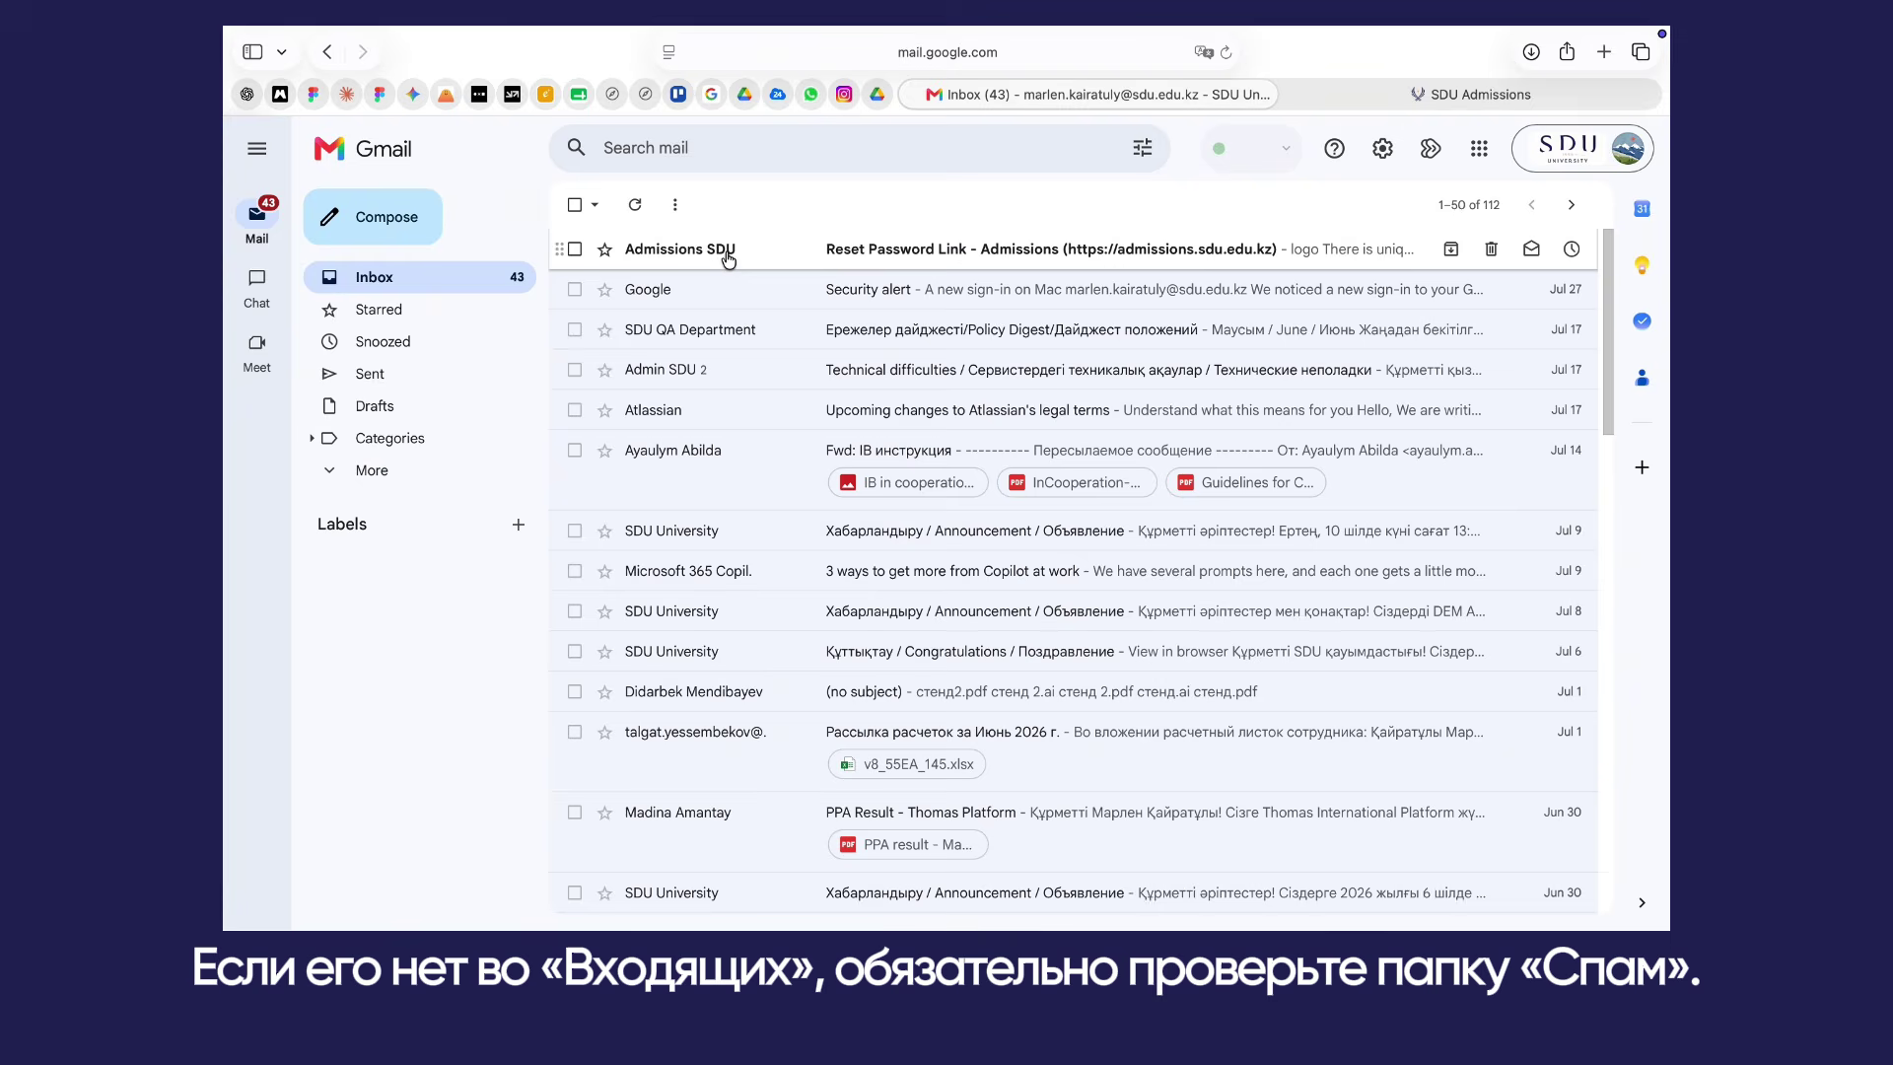
{"action": "left_click", "coordinate": [728, 258]}
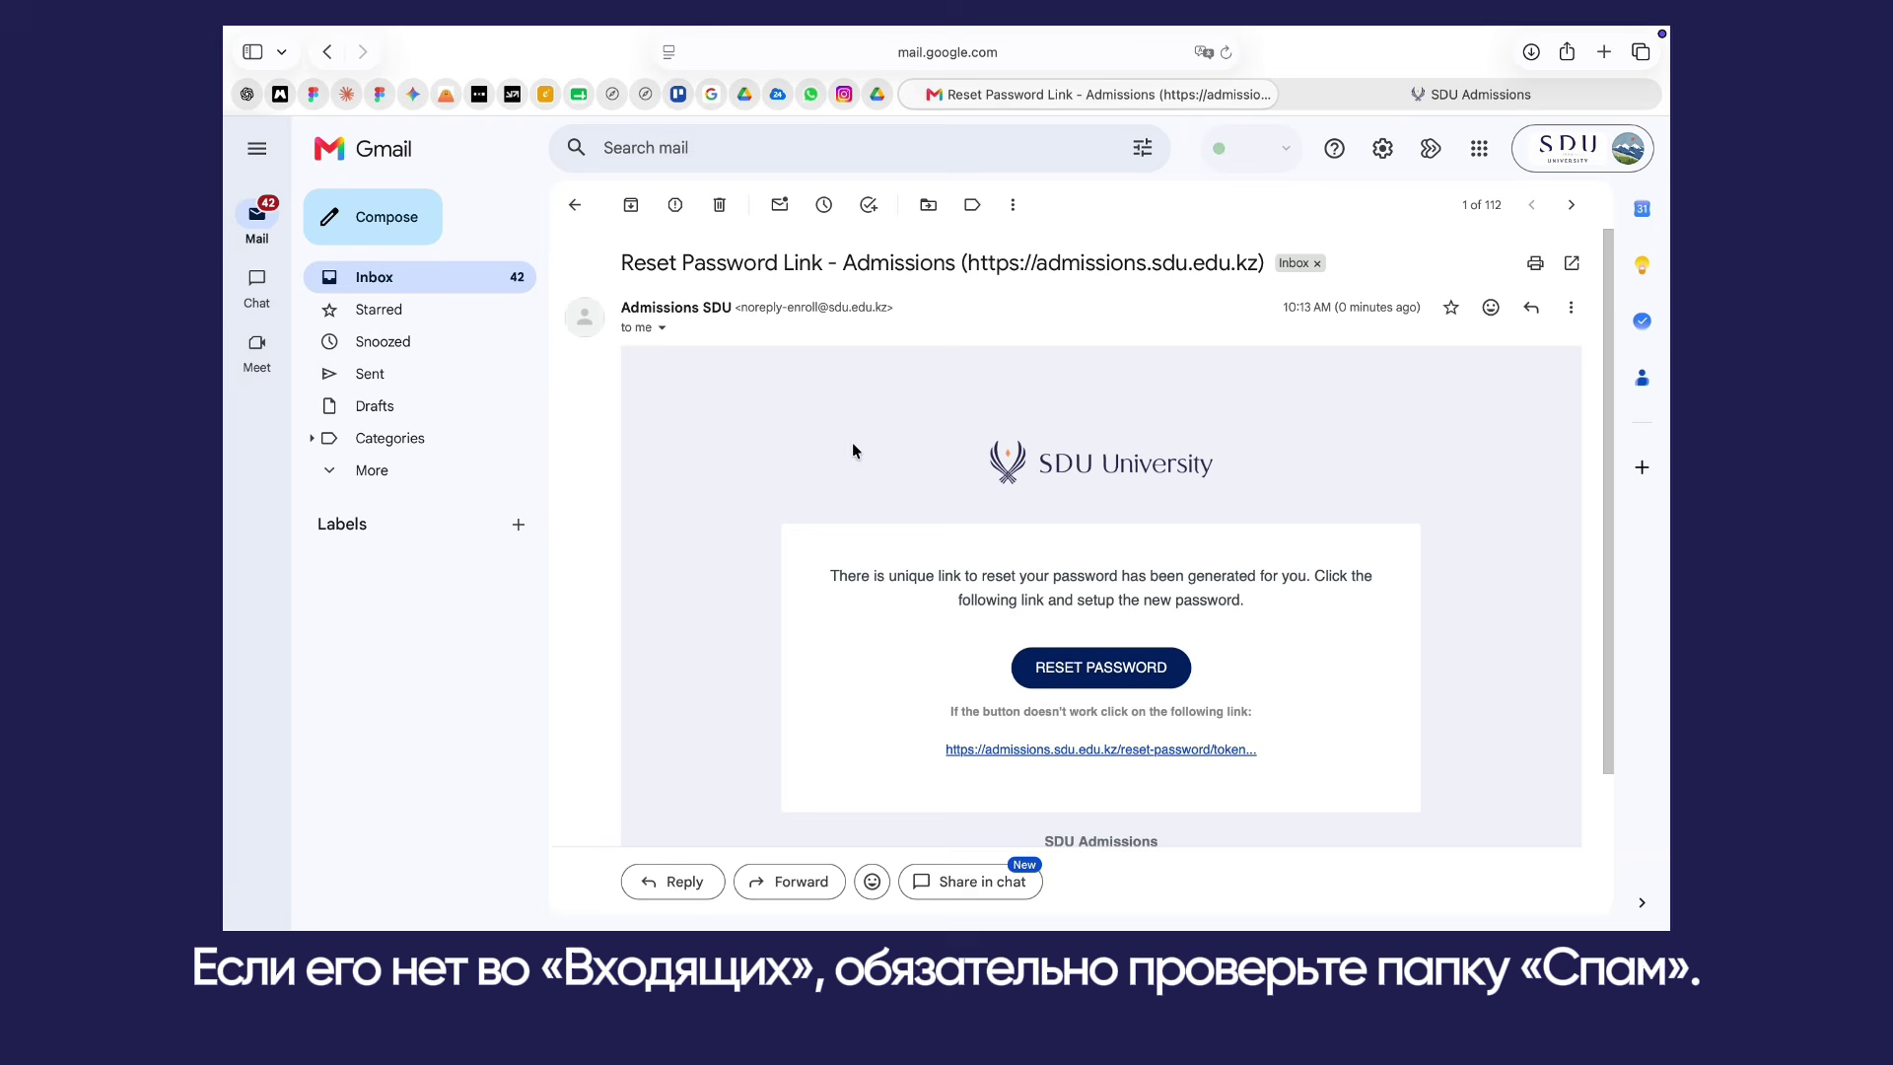
{"action": "left_click", "coordinate": [1054, 671]}
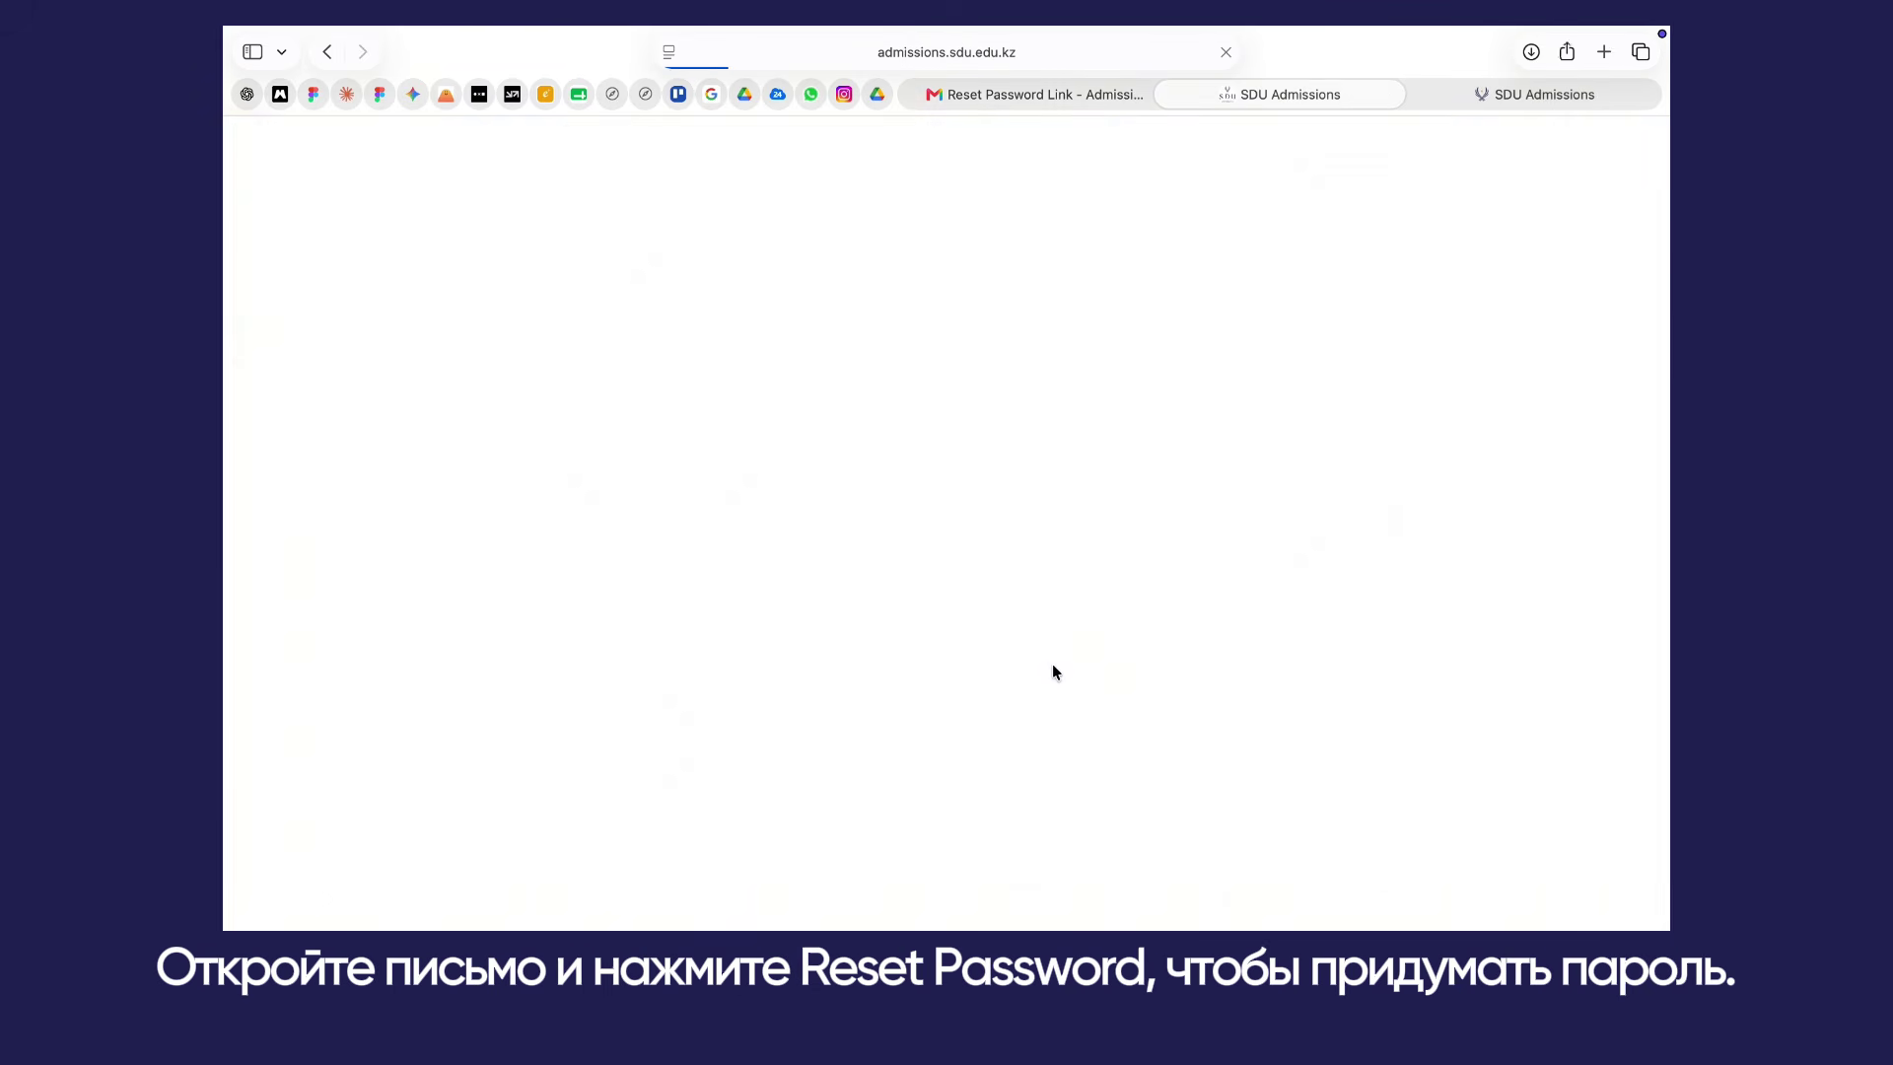
Step: Enter a strong new password in Password and begin retyping it in Retype Password
{"action": "left_click", "coordinate": [647, 452]}
{"action": "type", "text": "•"}
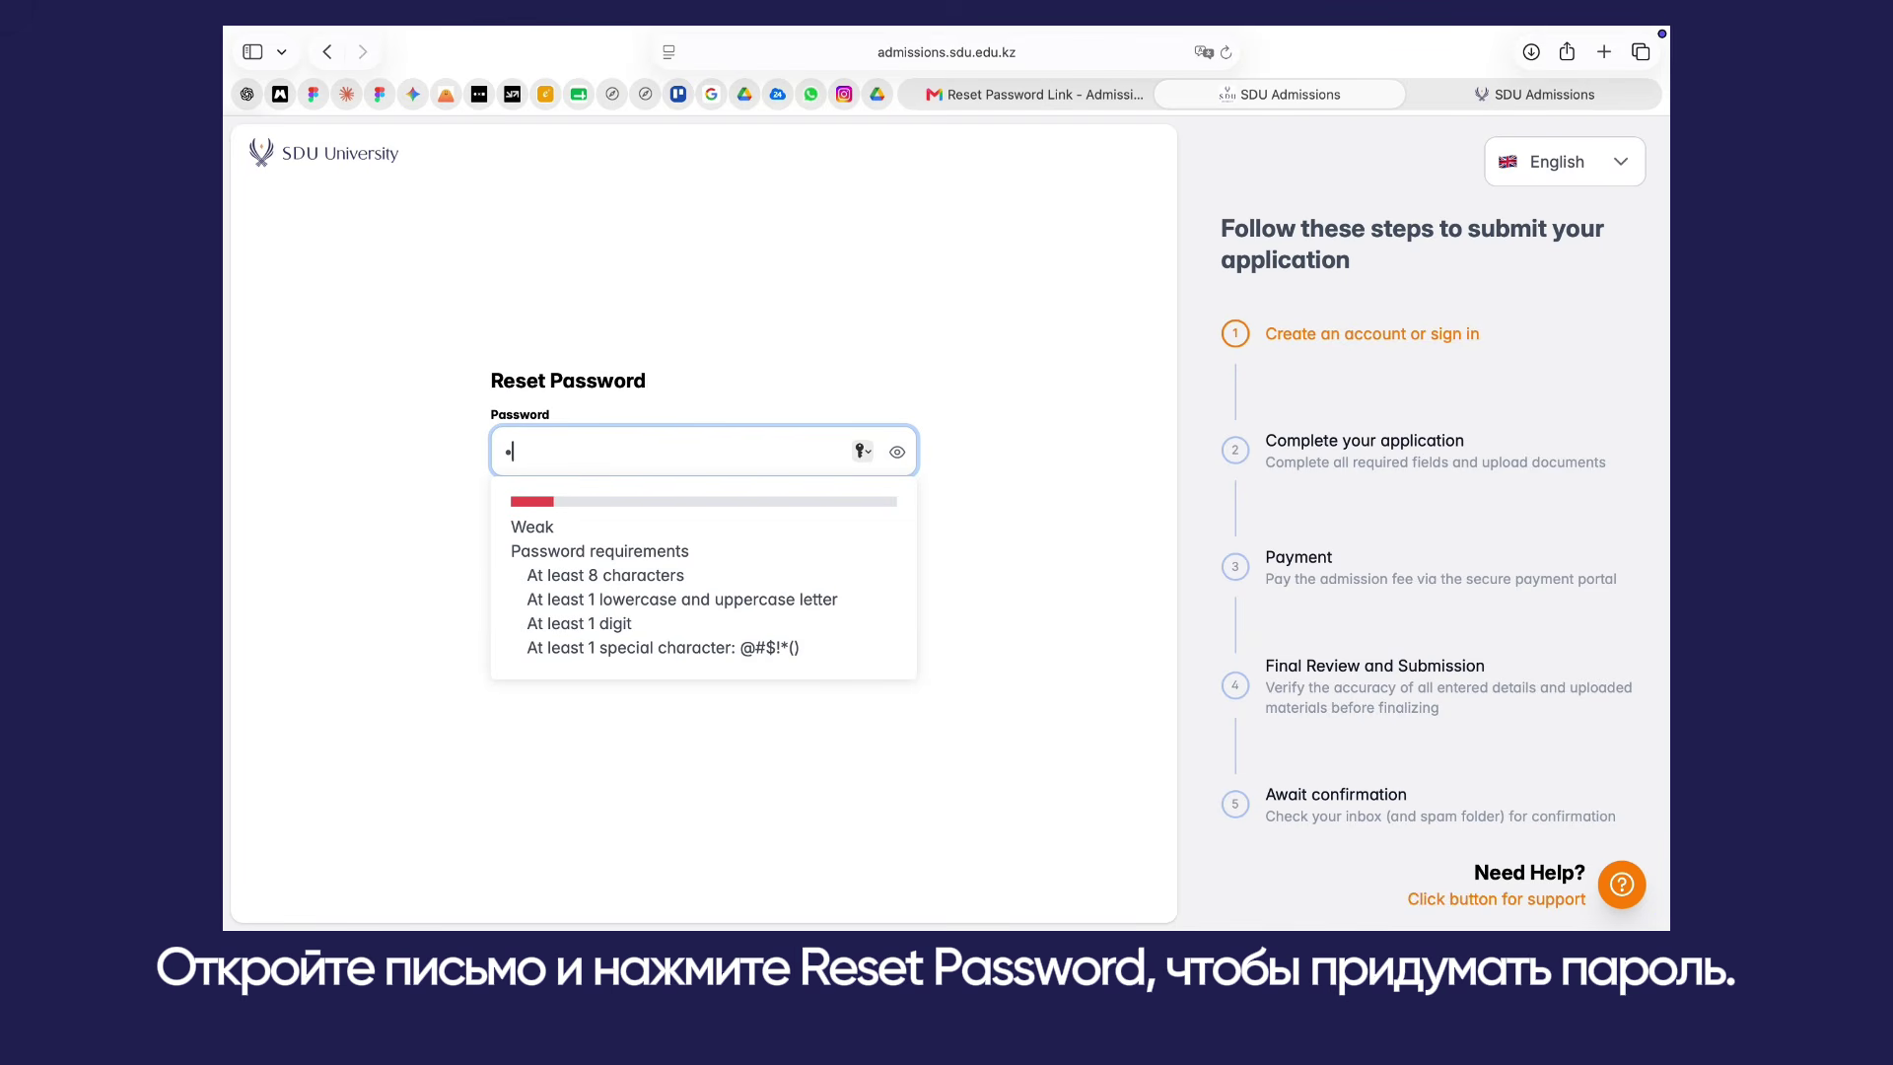
{"action": "type", "text": "•••••••••"}
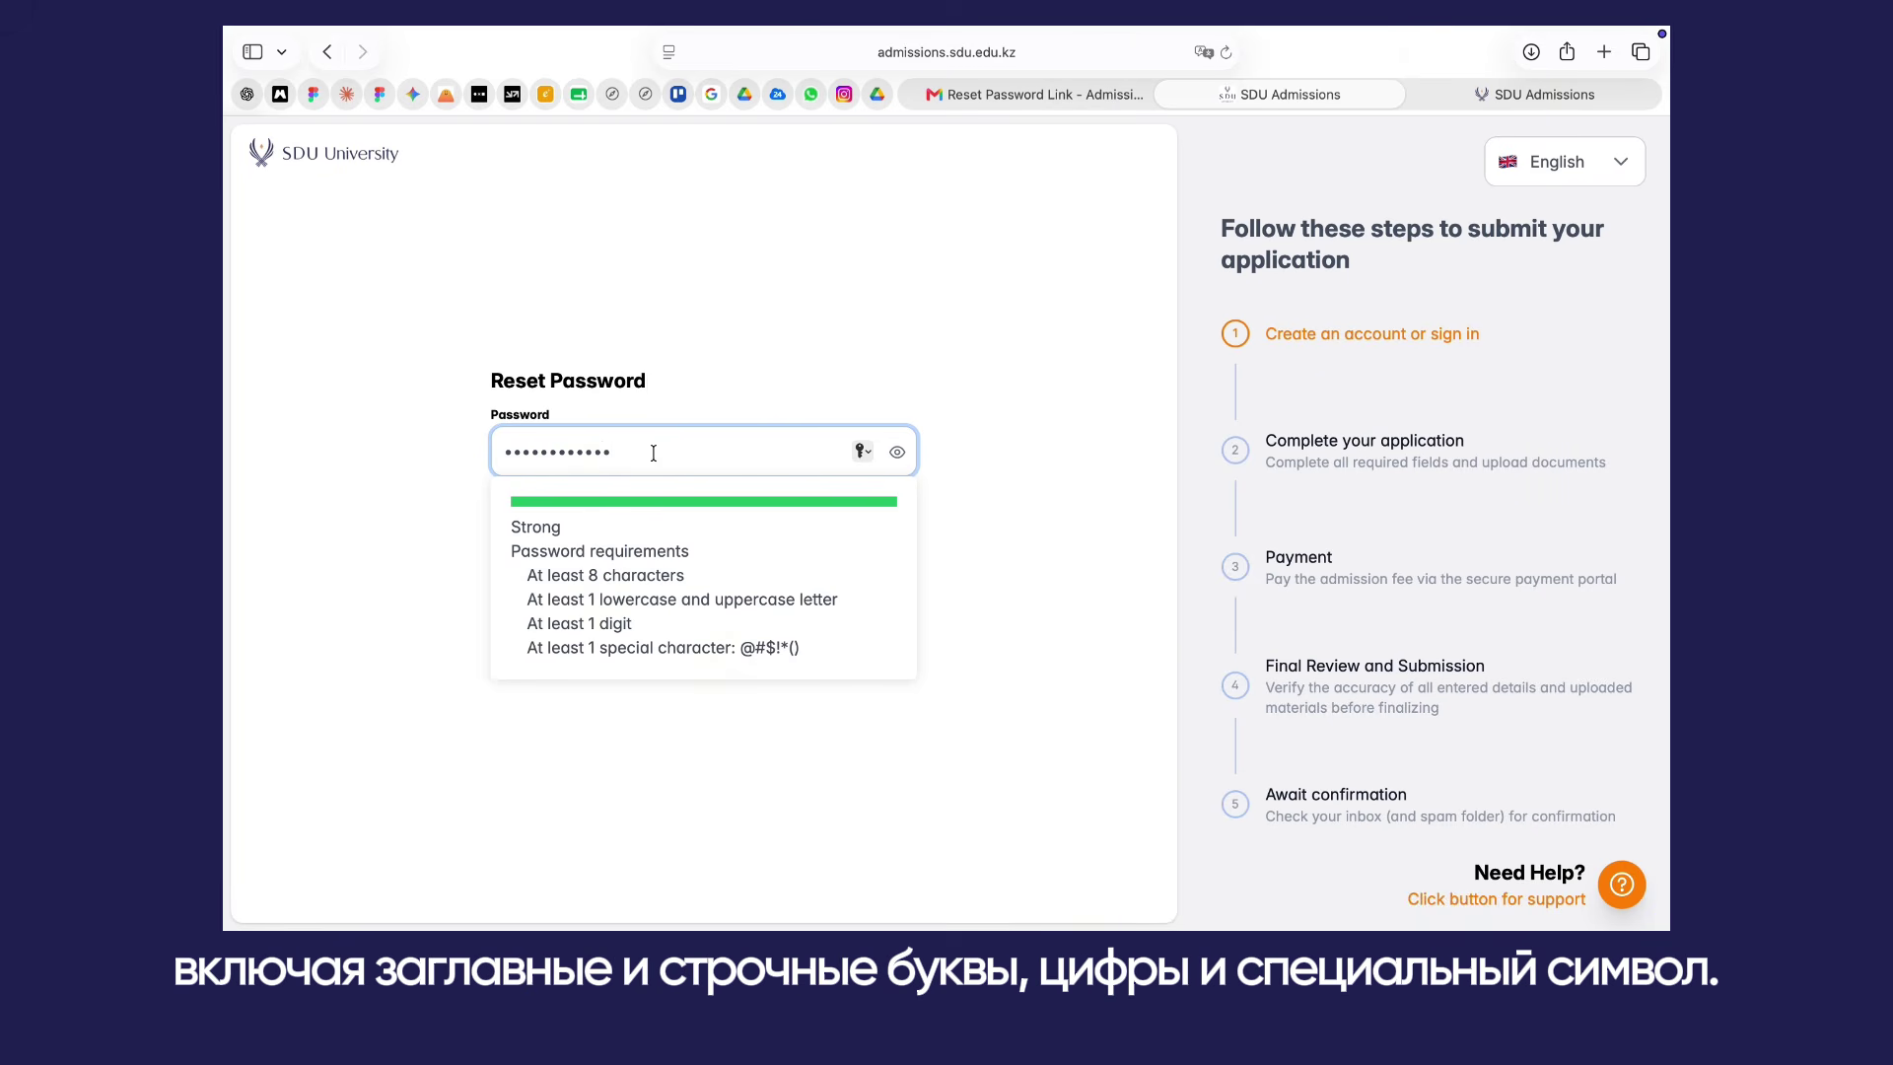
{"action": "left_click", "coordinate": [816, 351]}
{"action": "left_click", "coordinate": [629, 539]}
{"action": "type", "text": "•"}
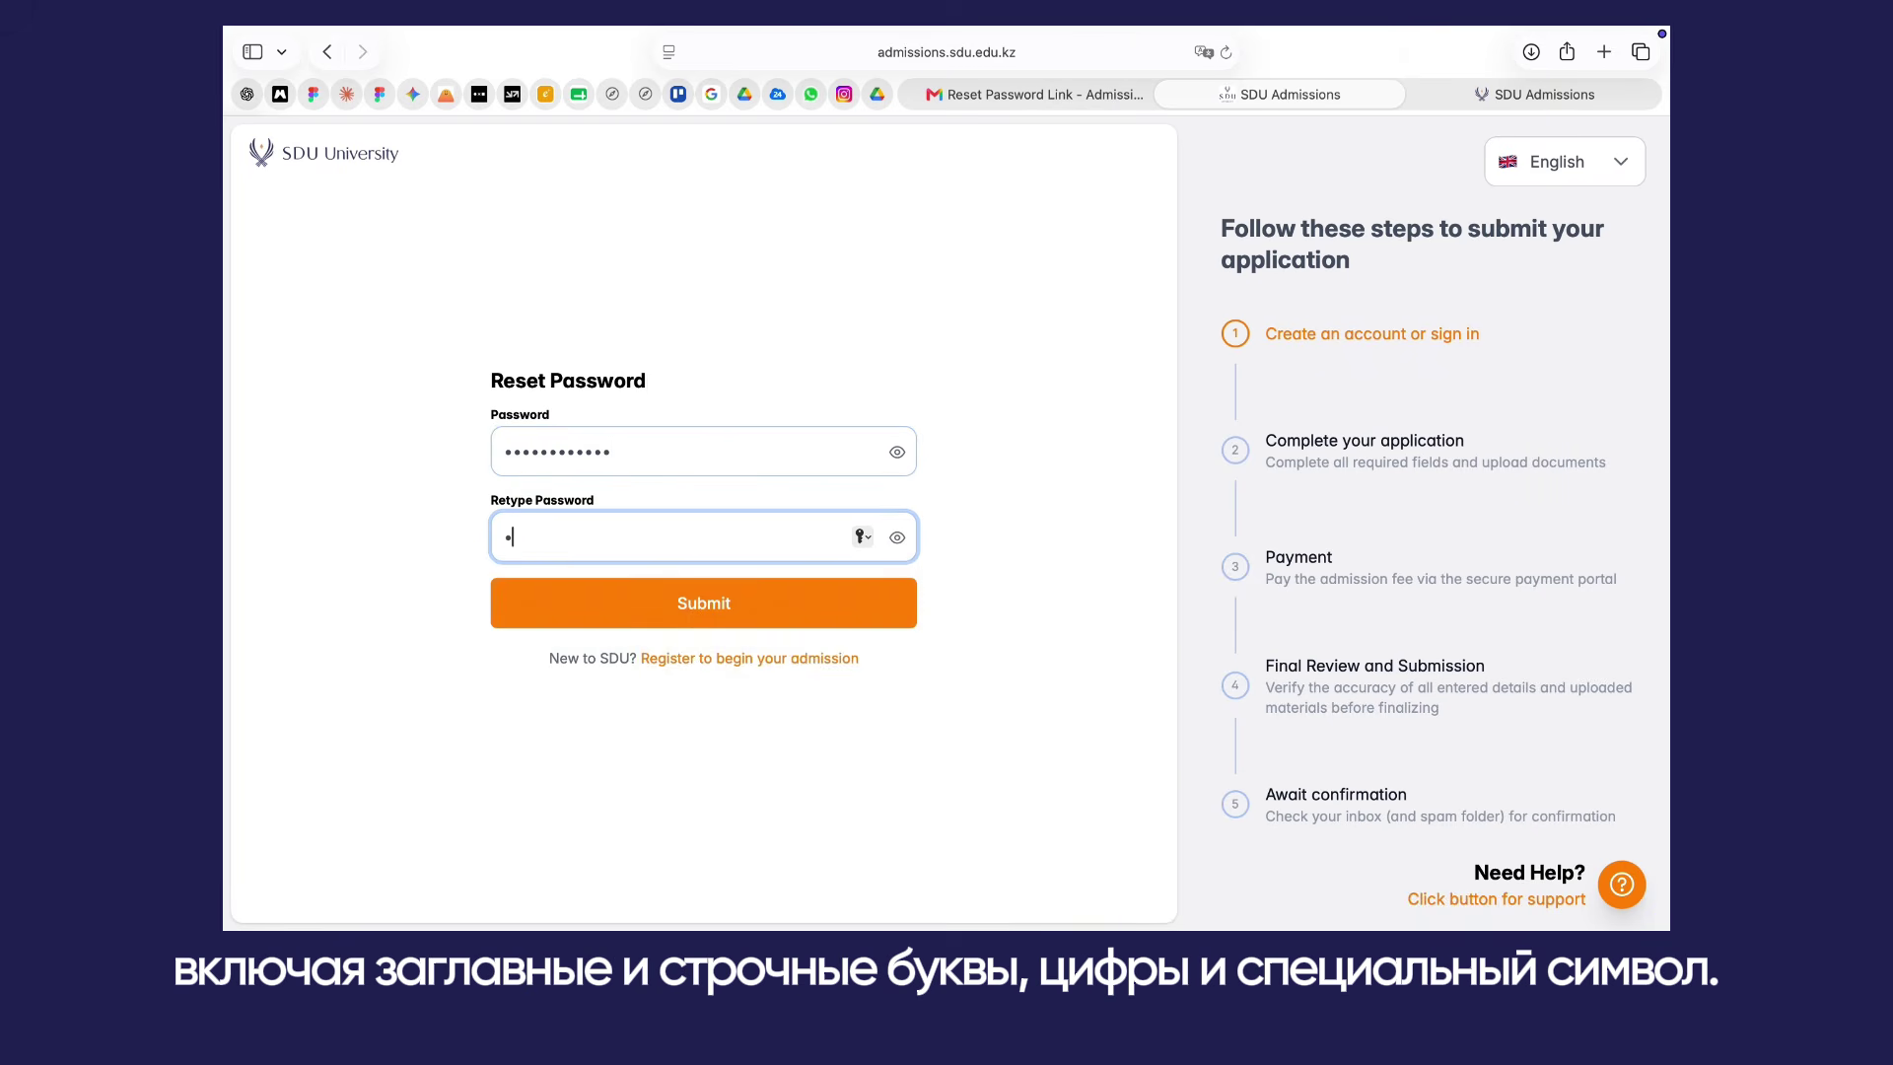
{"action": "type", "text": "•••••••"}
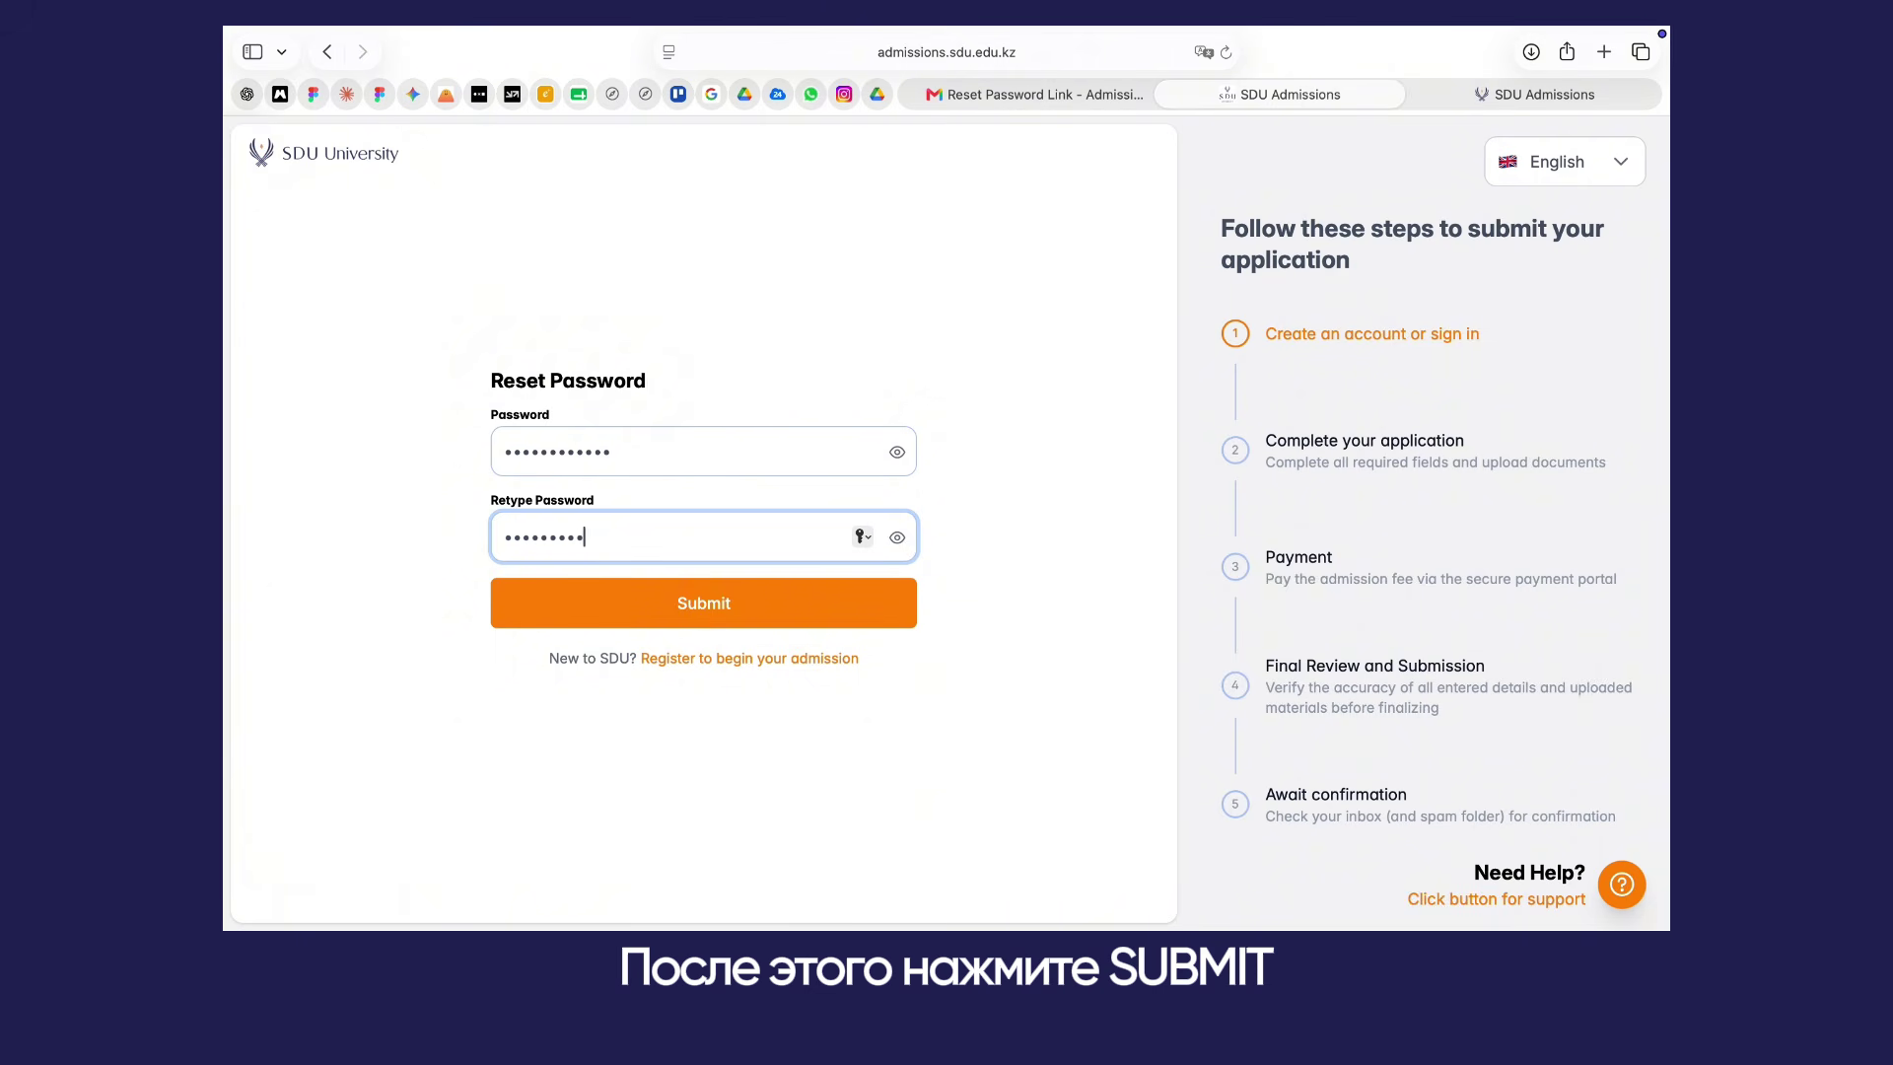
{"action": "type", "text": "•"}
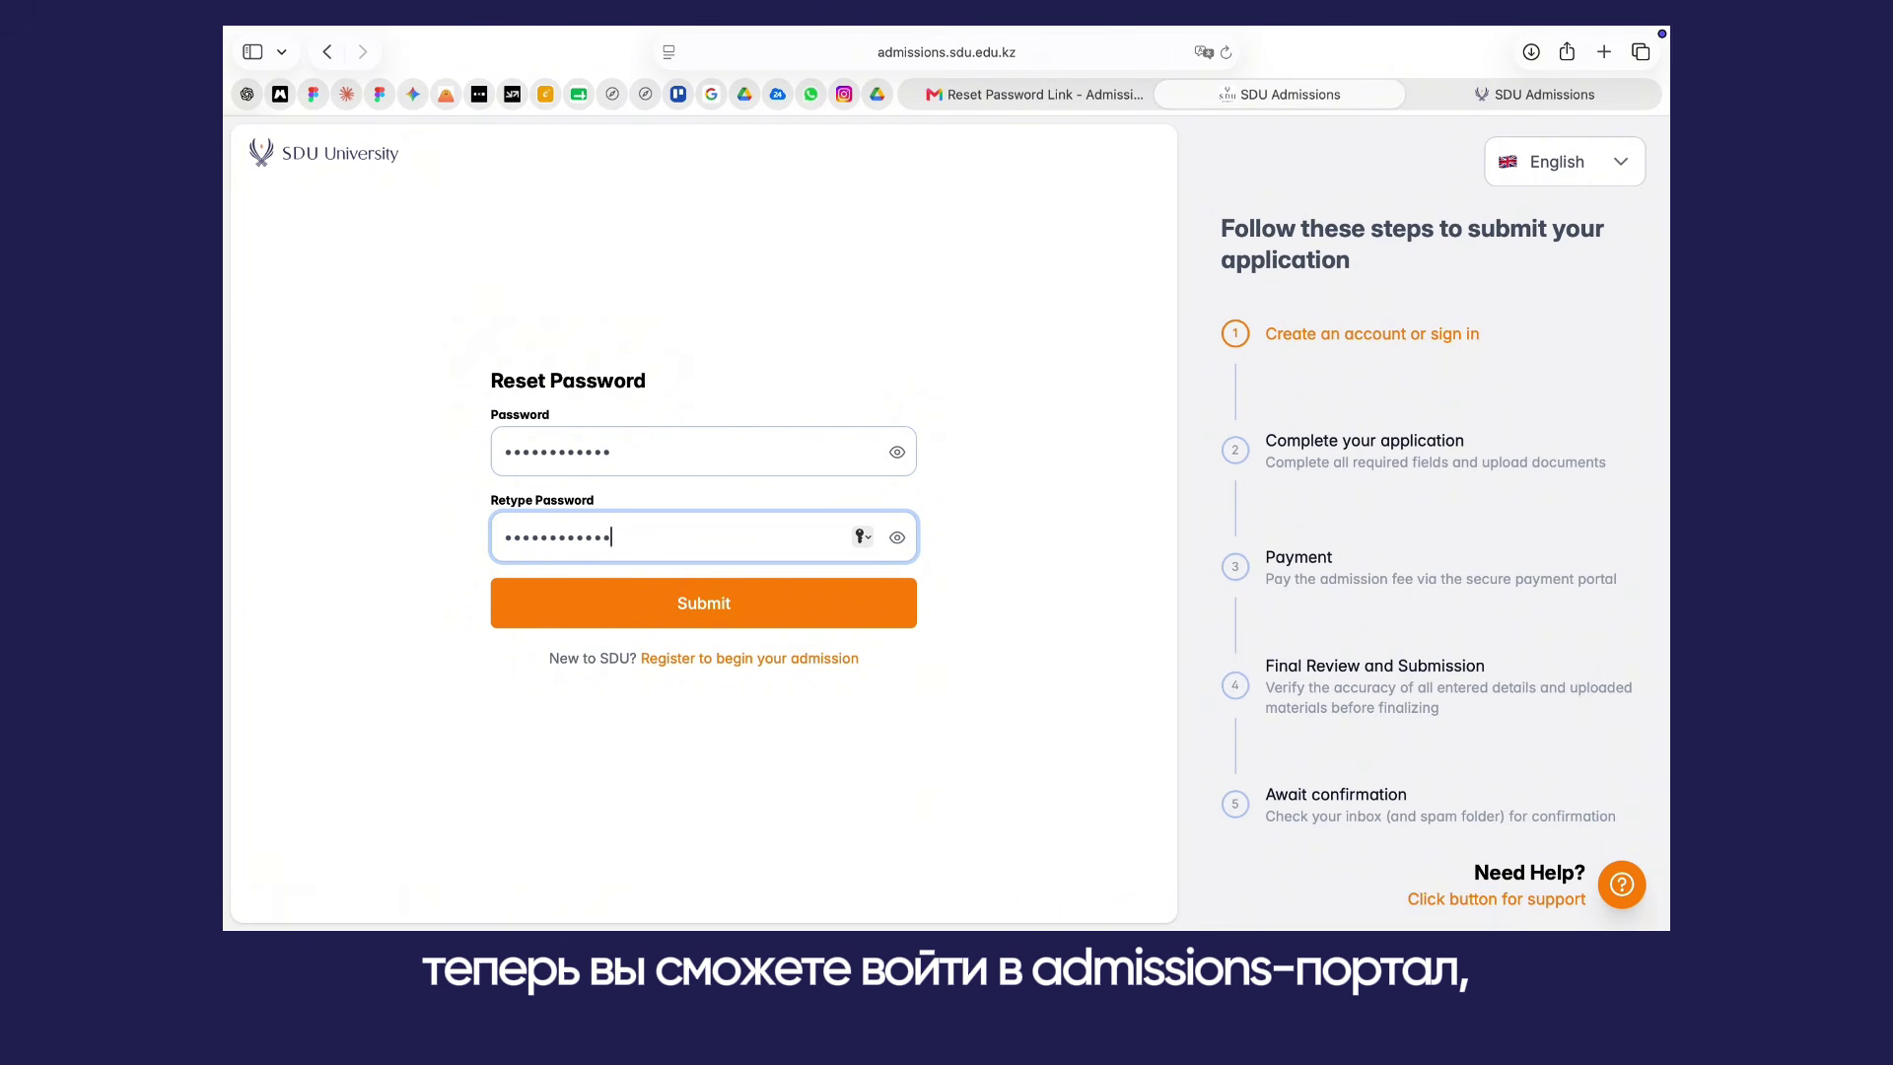
Step: Submit the new password and sign in with the applicant's email
{"action": "left_click", "coordinate": [636, 604]}
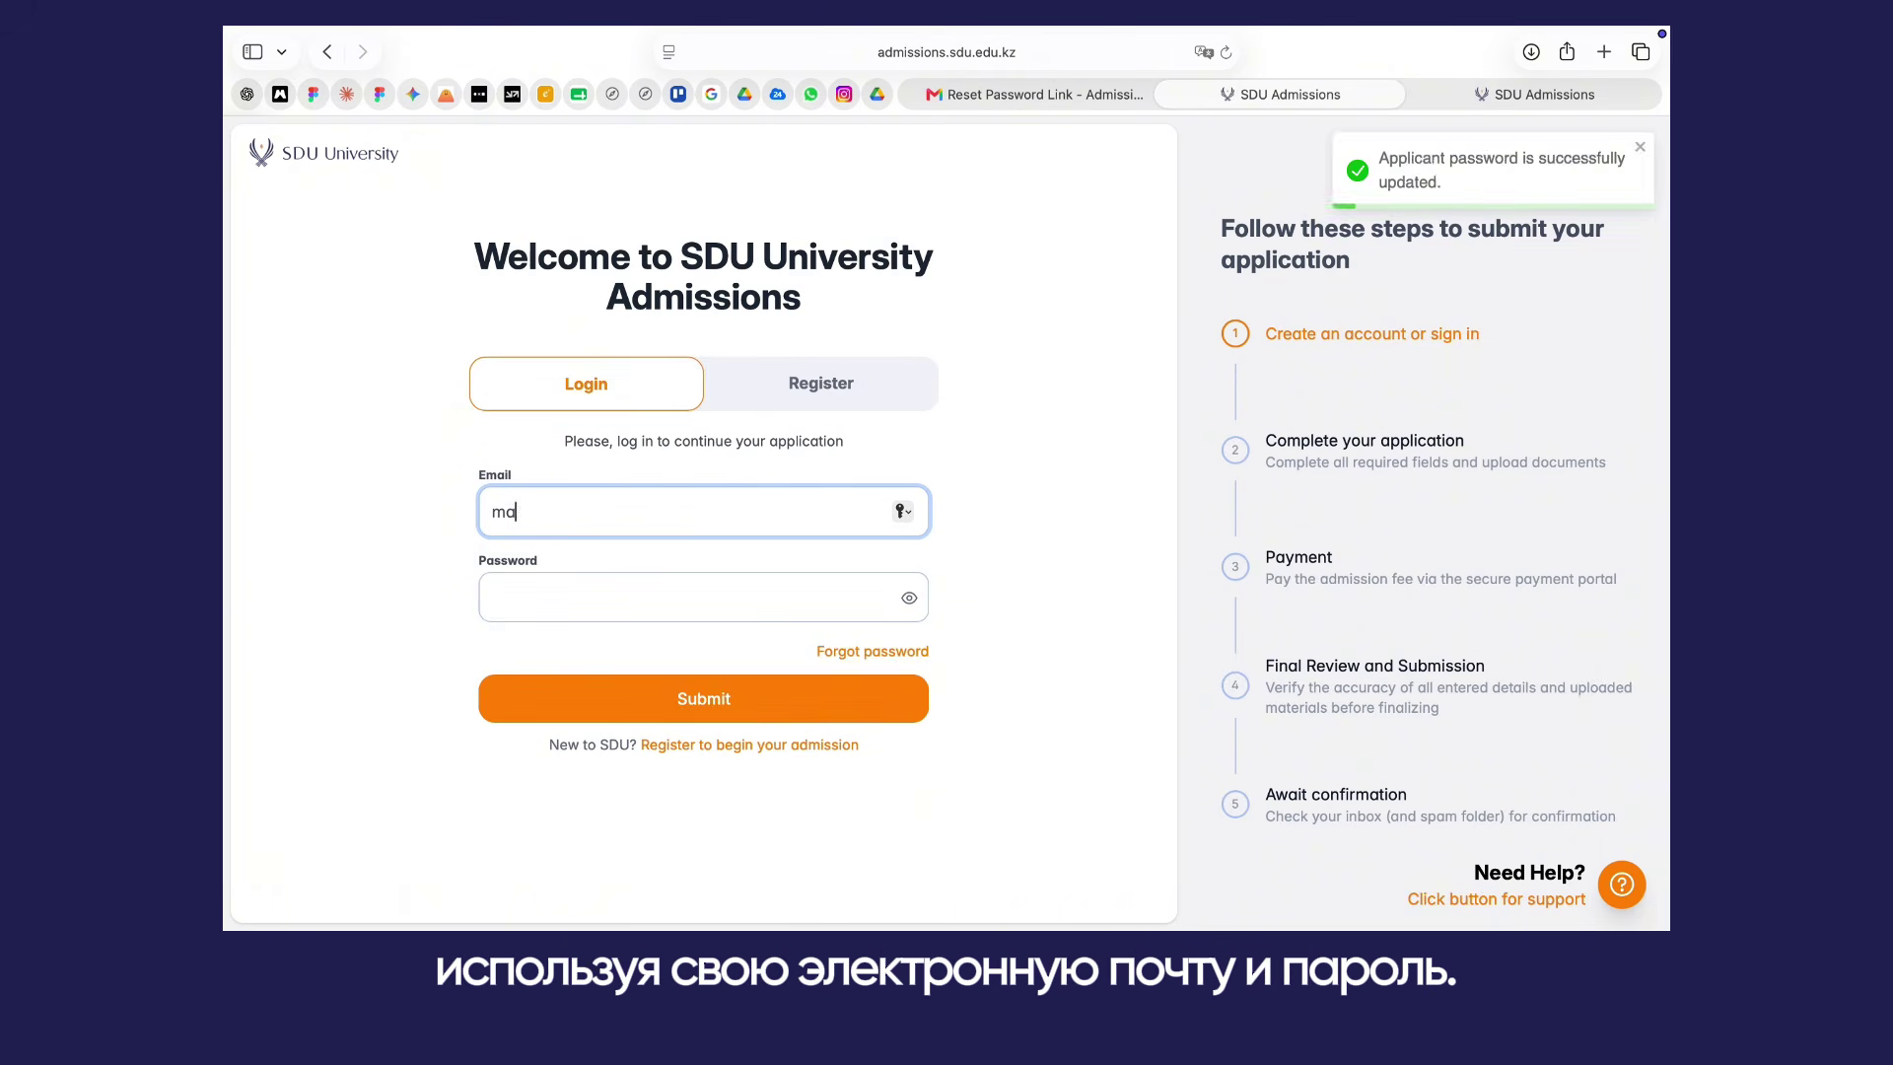
{"action": "key", "text": "Tab"}
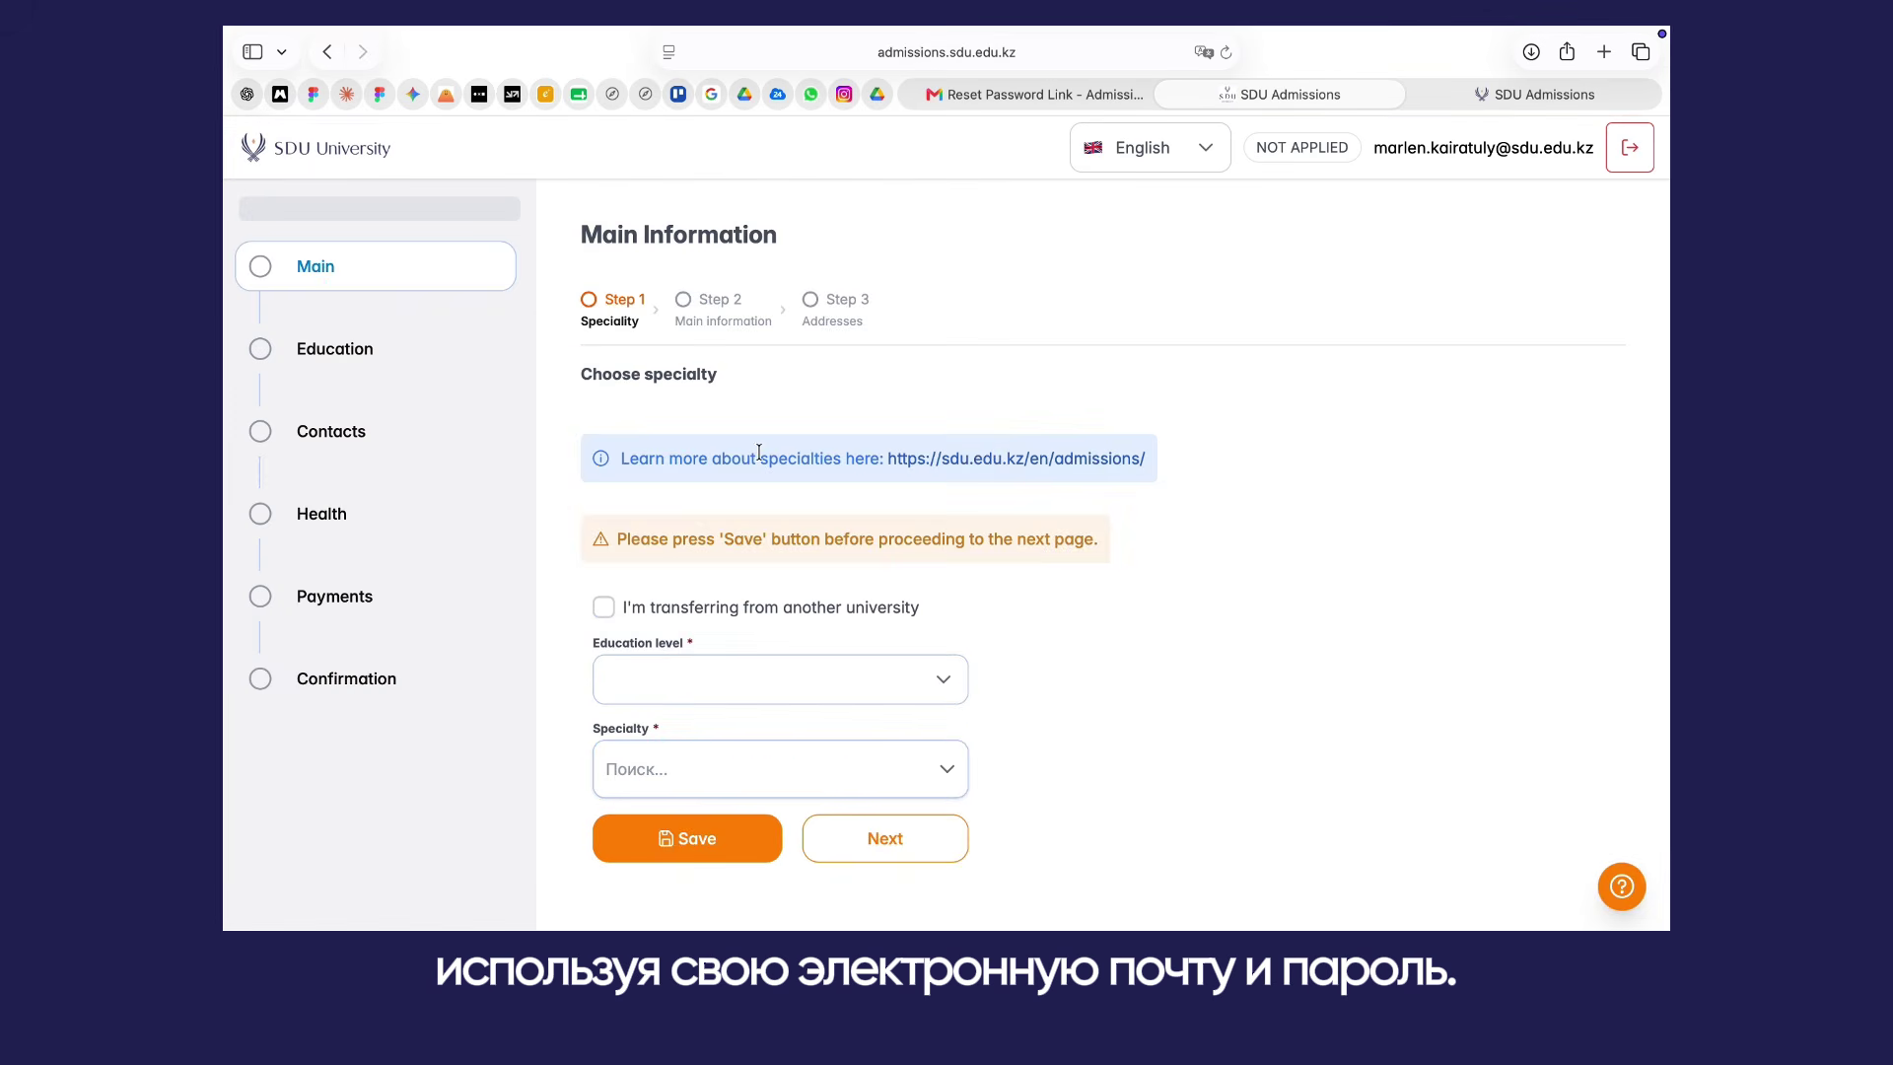
Step: Choose Bachelor and 6B06109 Computer Science [EN] (4 years), save, and continue to Main information
{"action": "scroll", "coordinate": [867, 397], "scroll_direction": "down", "scroll_amount": 1}
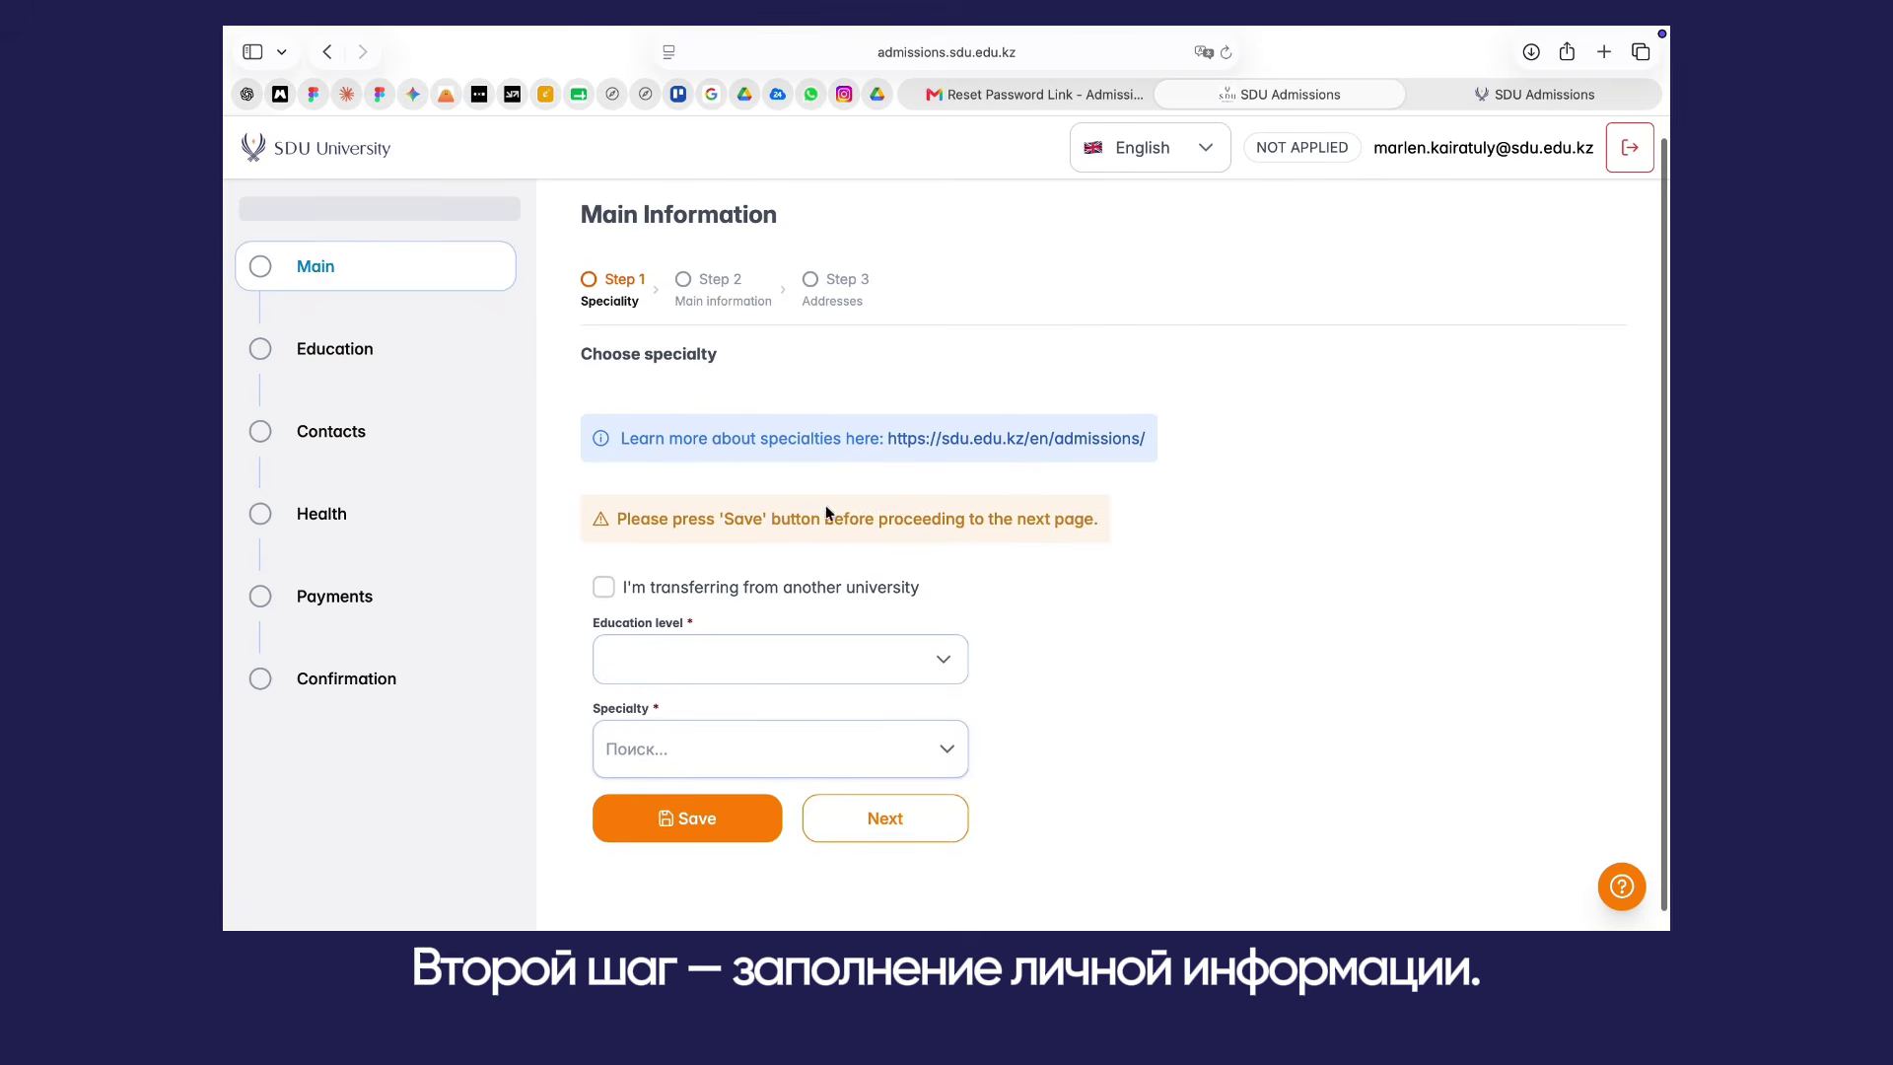
{"action": "left_click", "coordinate": [823, 675]}
{"action": "left_click", "coordinate": [759, 721]}
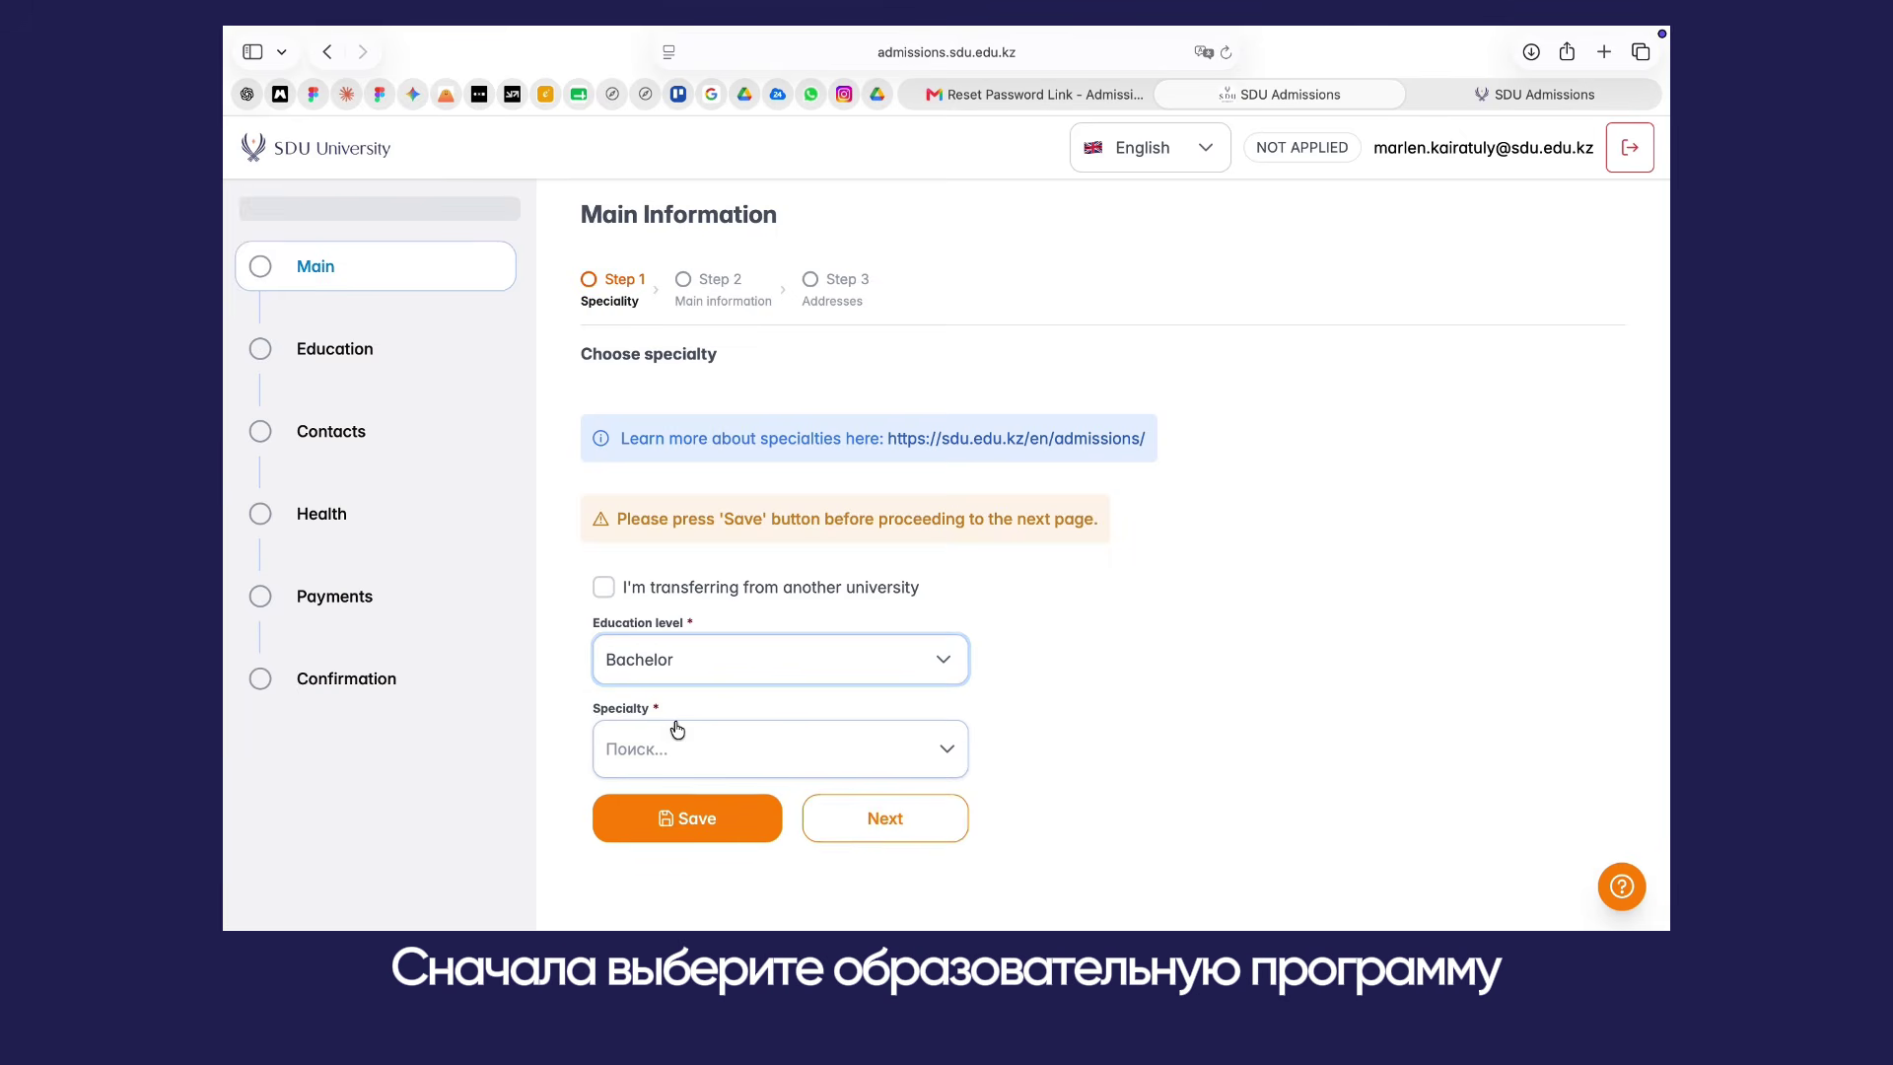
{"action": "left_click", "coordinate": [768, 738]}
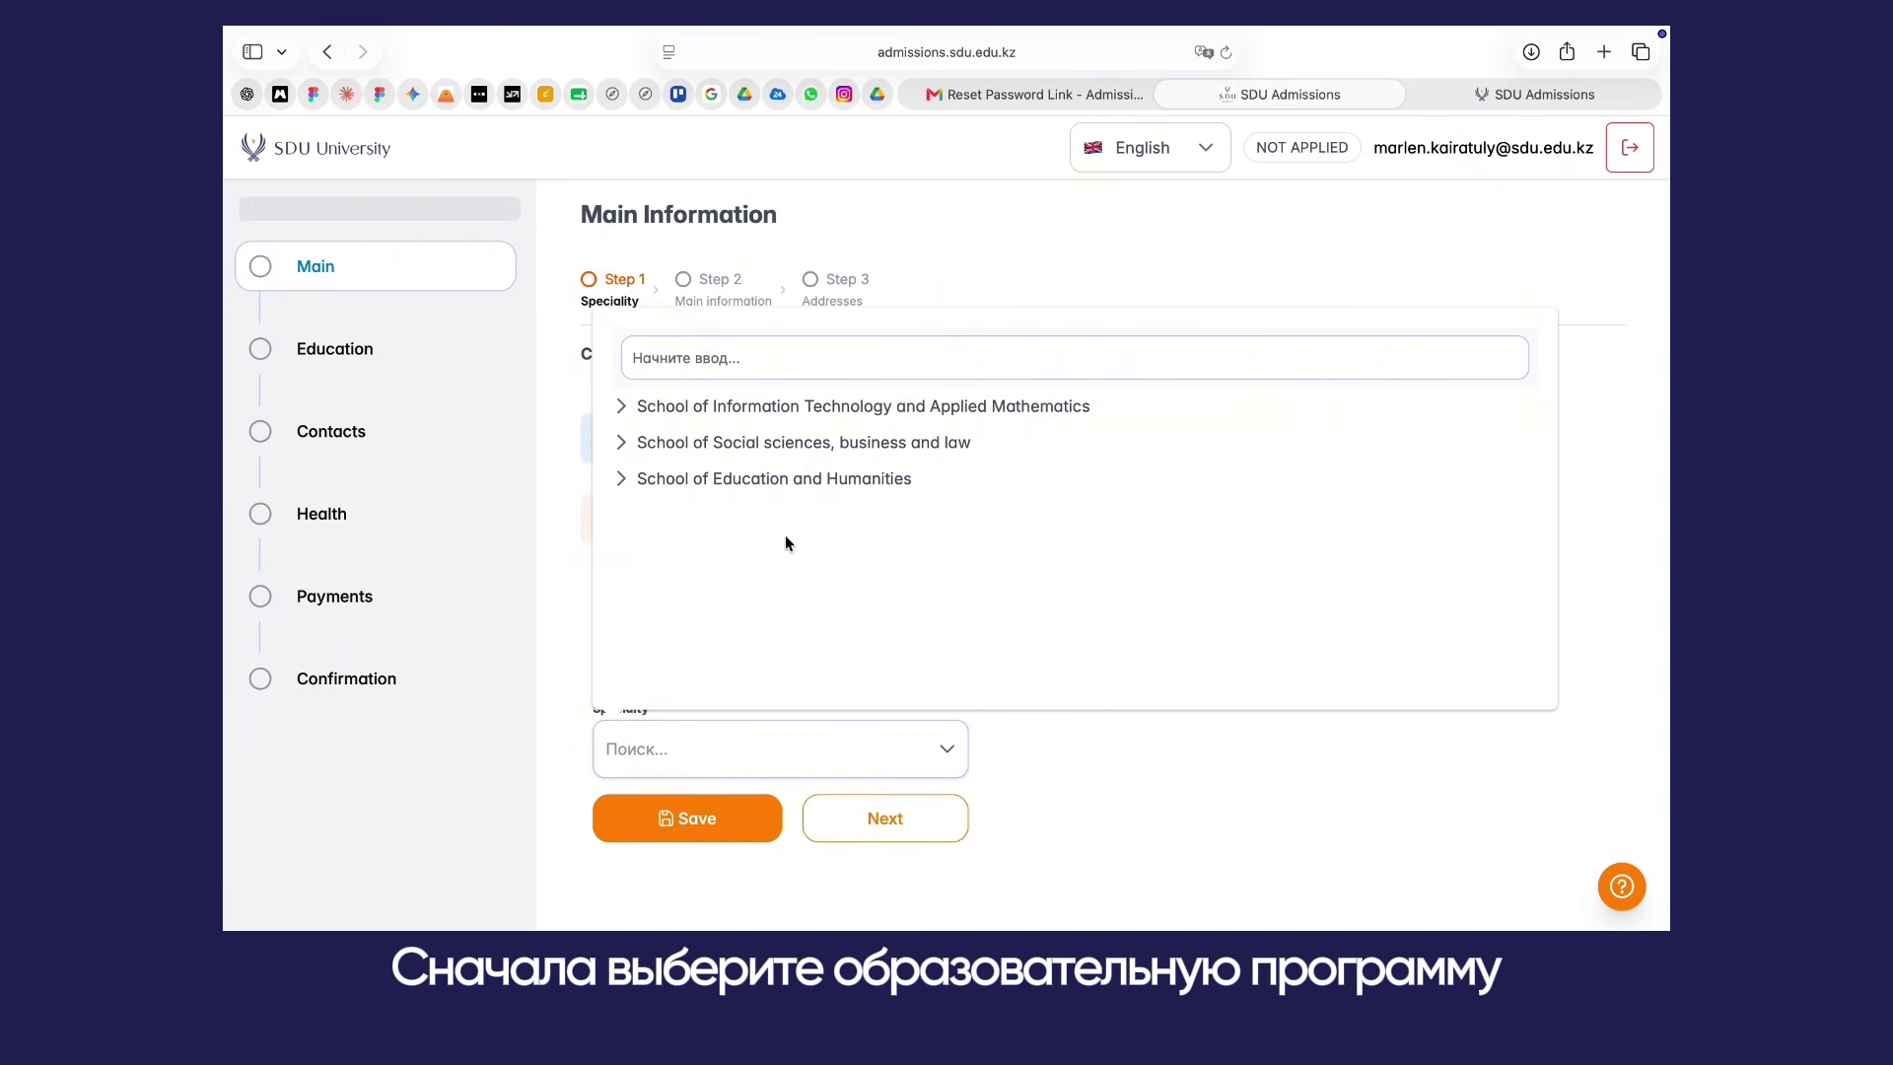
{"action": "left_click", "coordinate": [622, 411]}
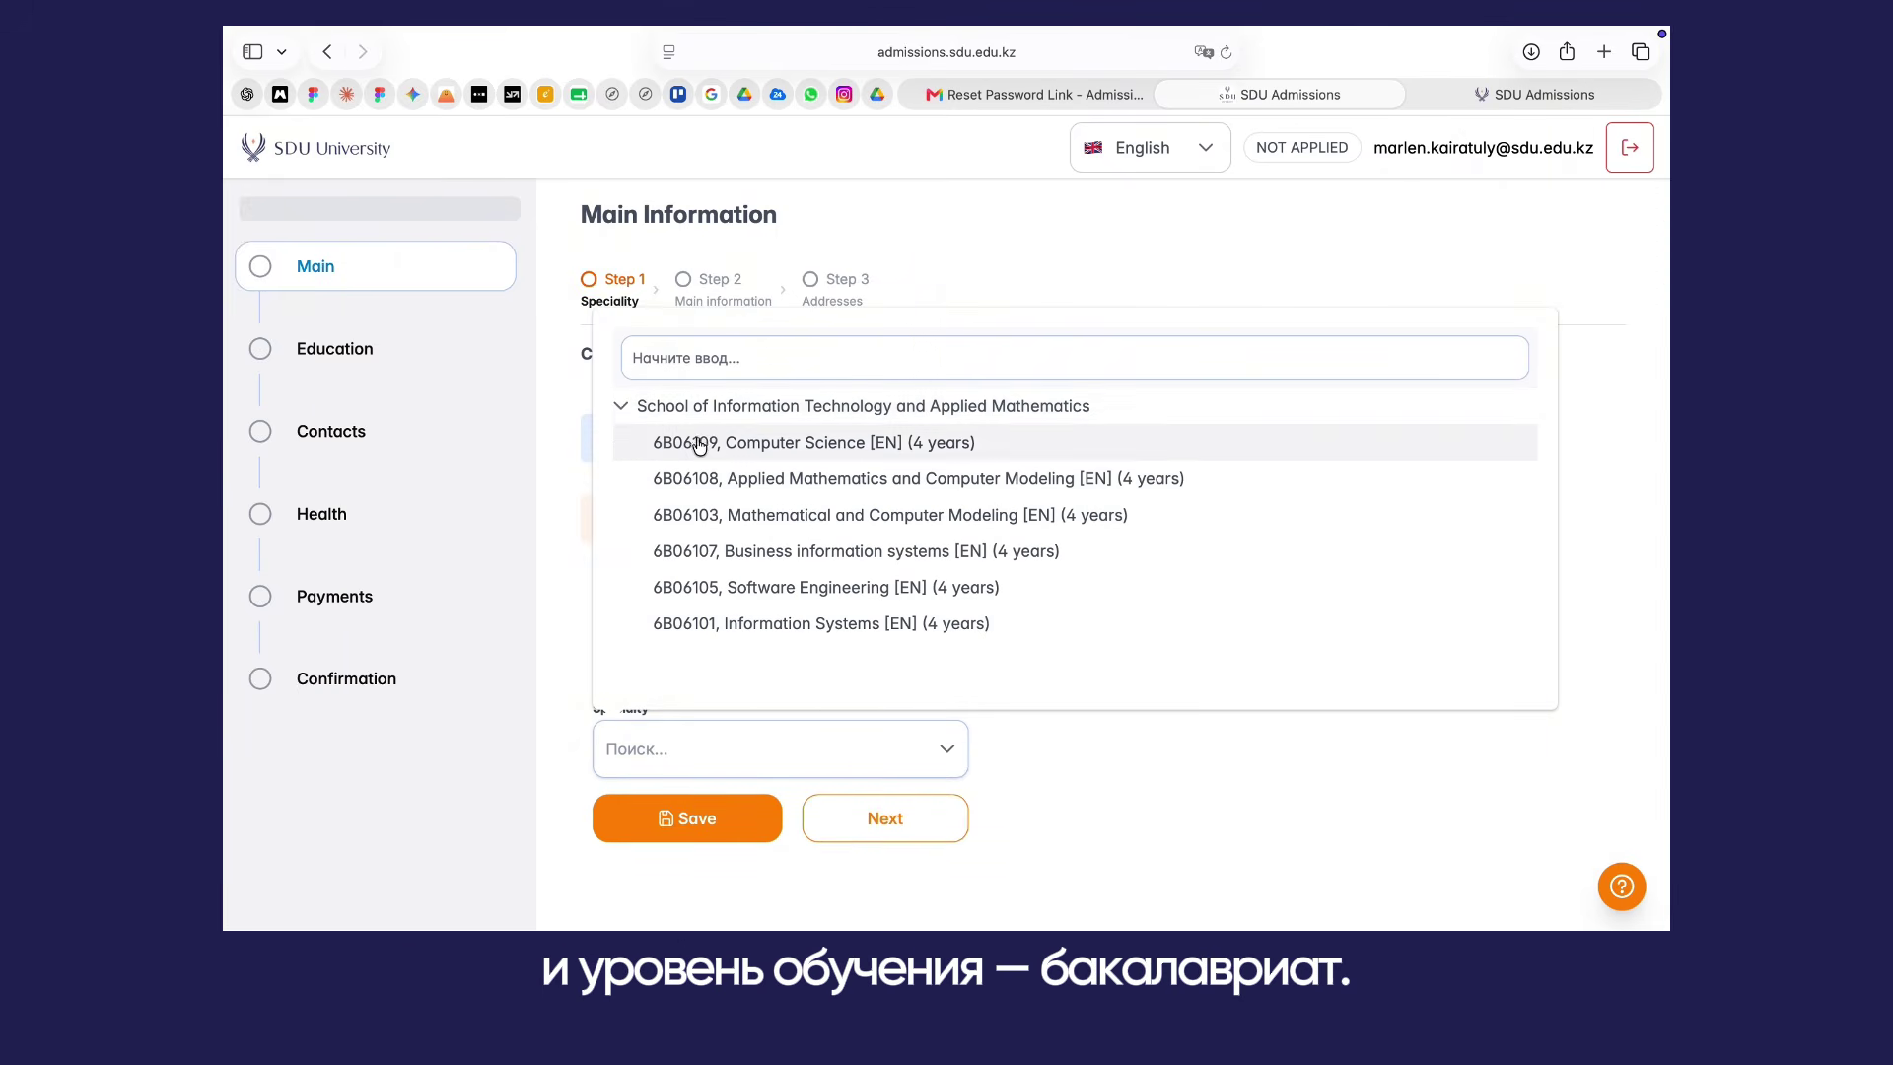
{"action": "left_click", "coordinate": [666, 442]}
{"action": "left_click", "coordinate": [676, 832]}
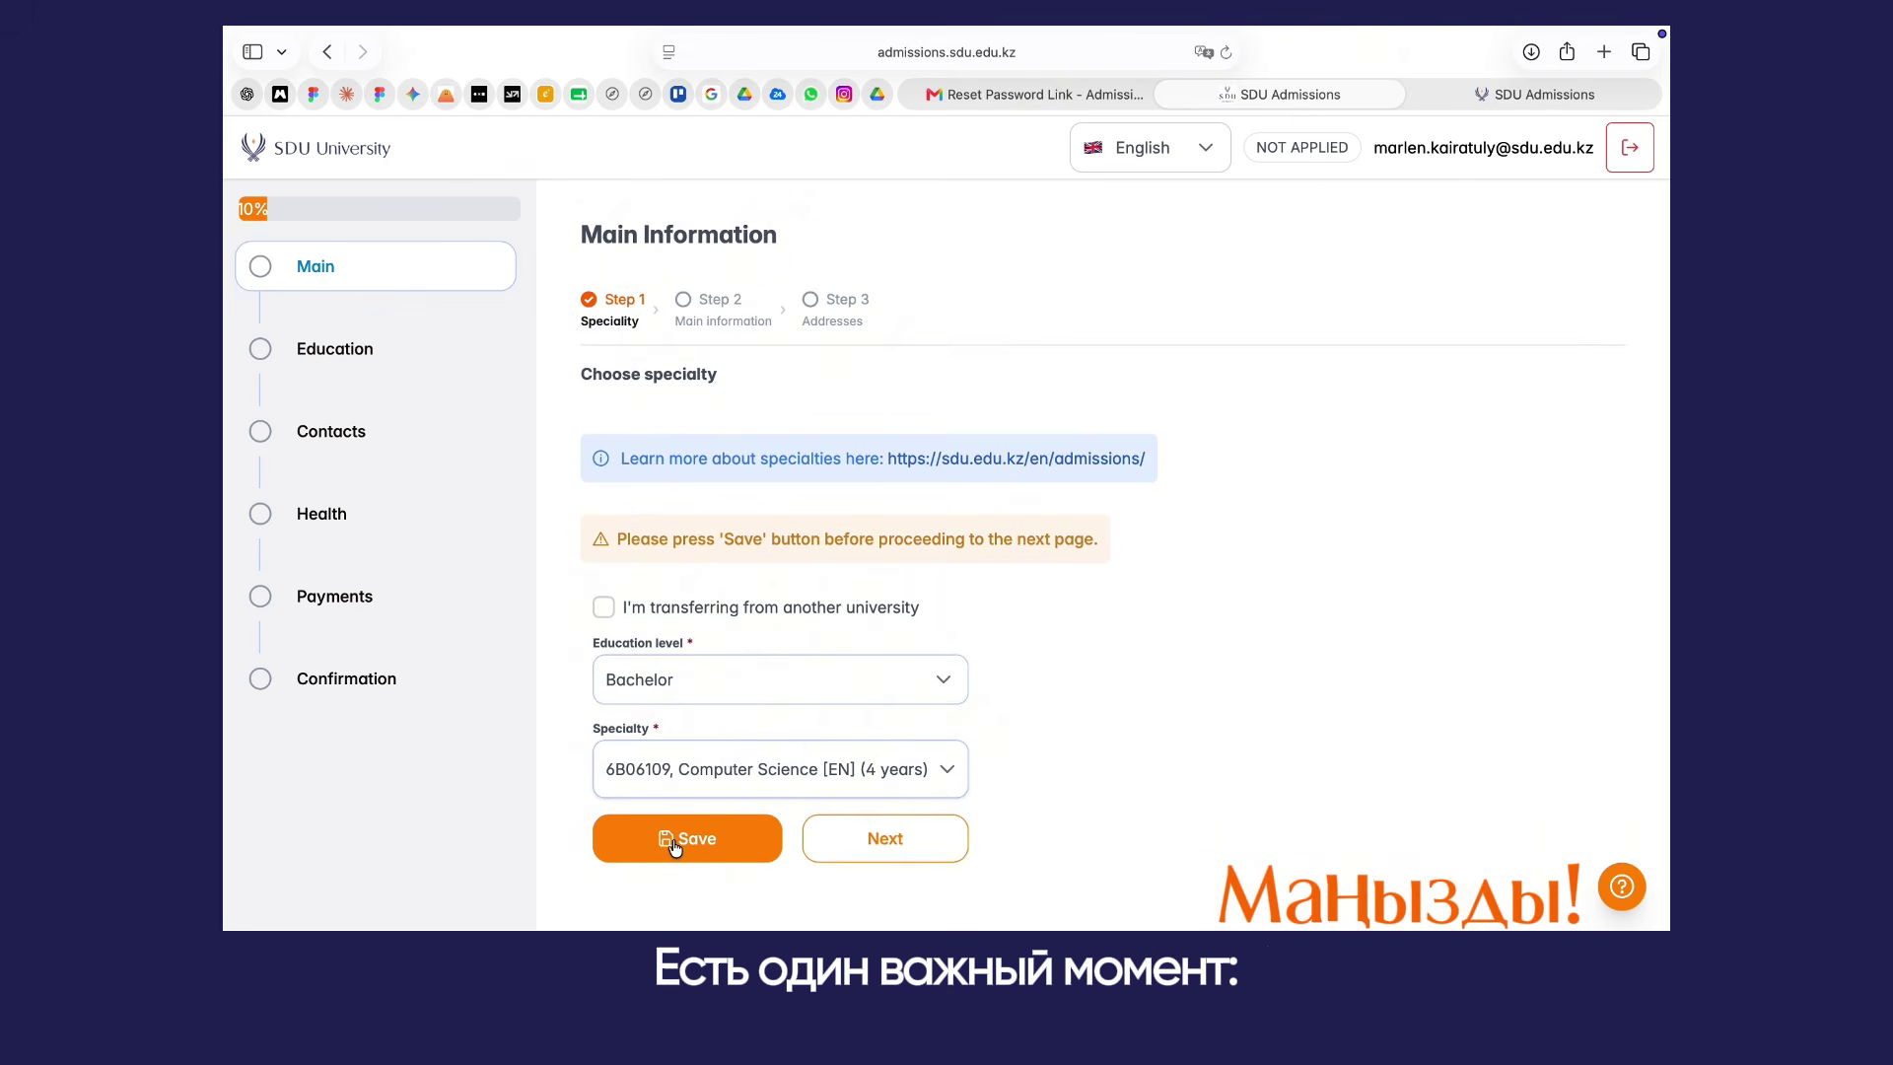
{"action": "left_click", "coordinate": [674, 843]}
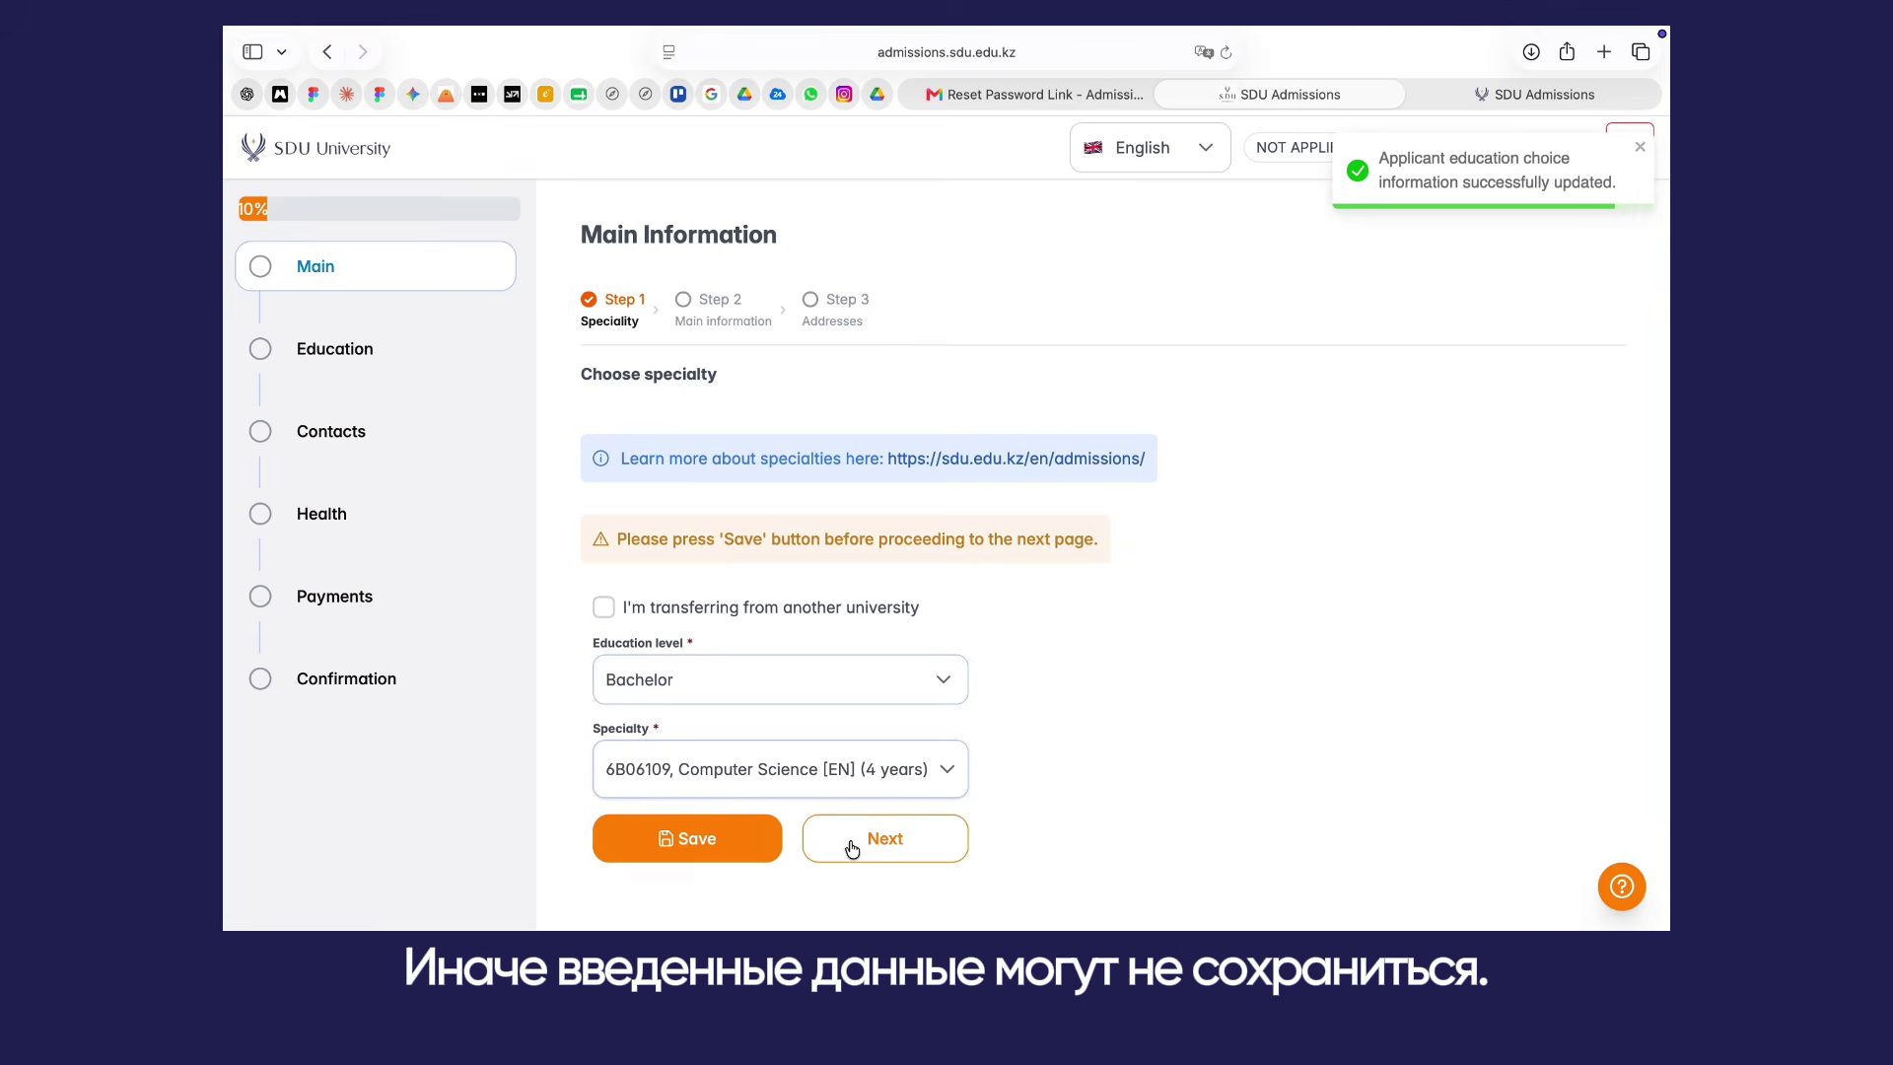
{"action": "left_click", "coordinate": [848, 850]}
Step: Set citizenship to Kazakhstan, enter the Latin name and surname, and upload the удостак.pdf ID card
{"action": "left_click", "coordinate": [682, 510]}
{"action": "left_click", "coordinate": [681, 557]}
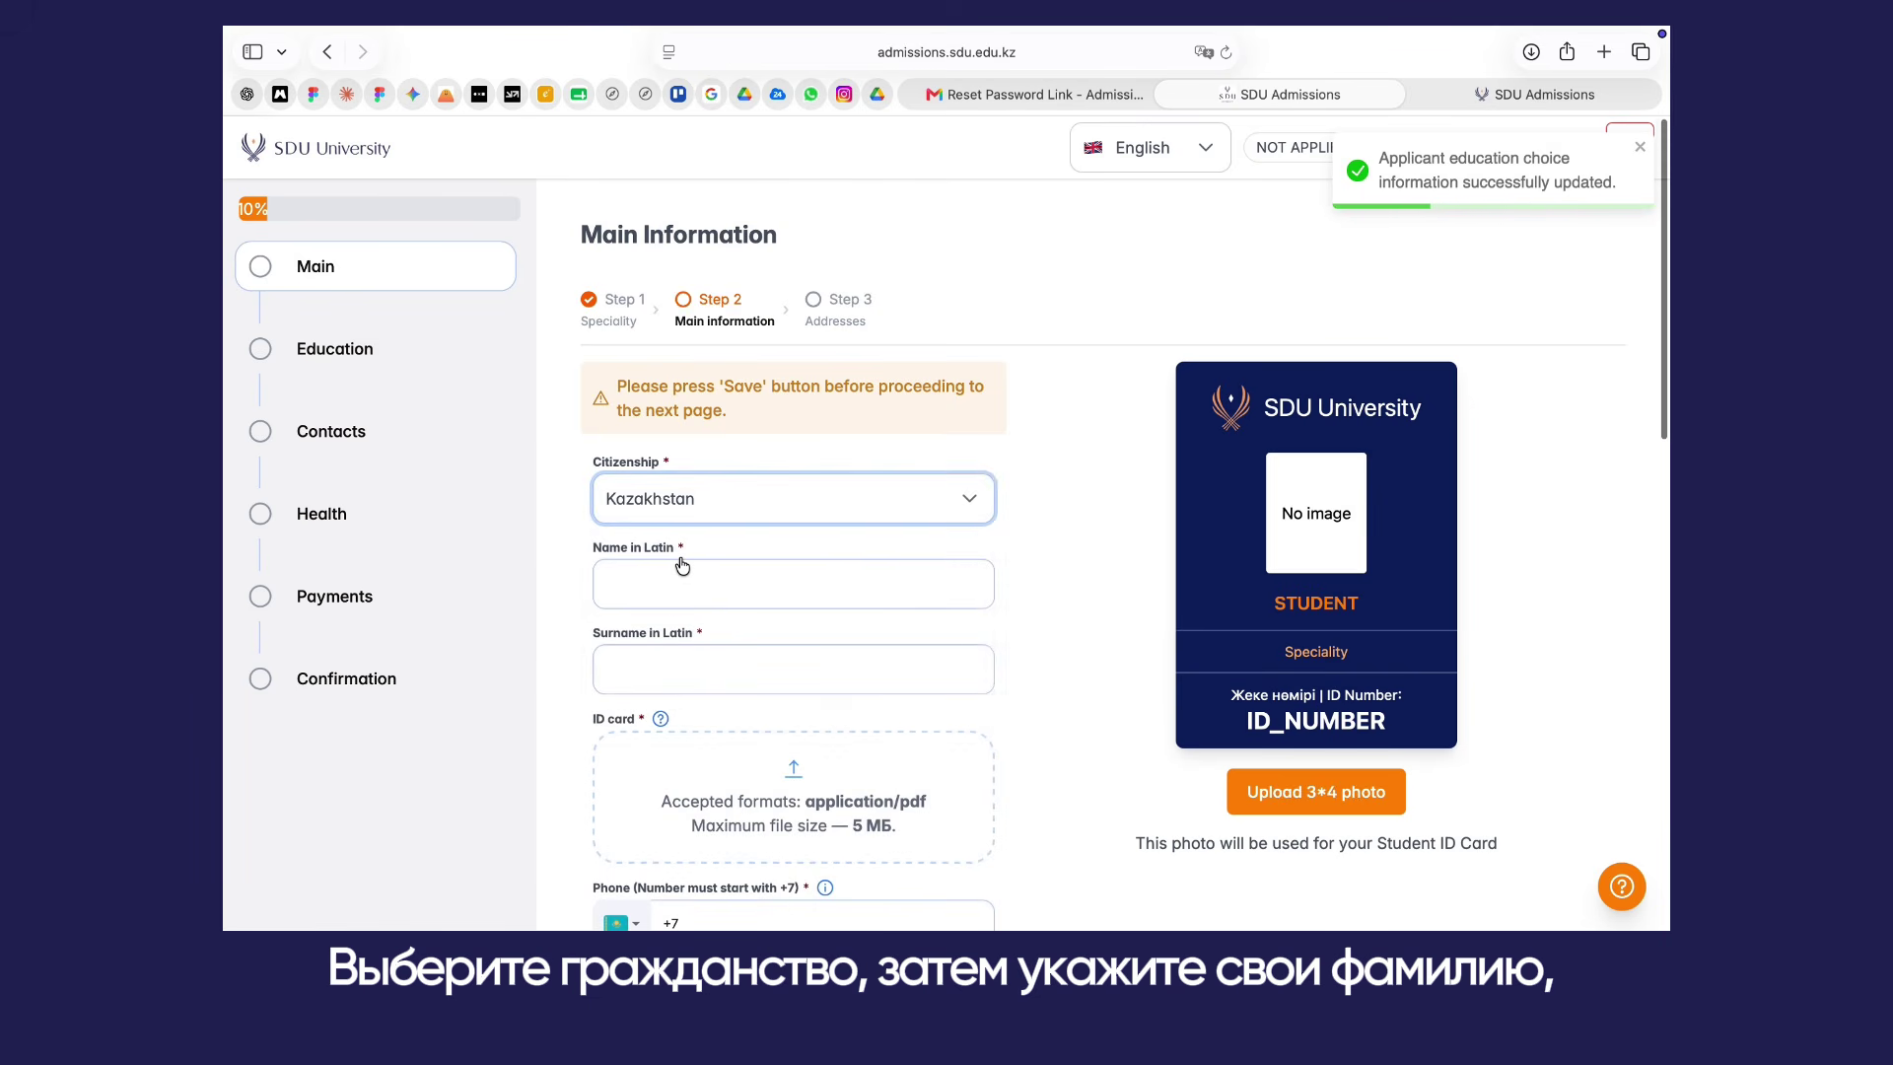
{"action": "scroll", "coordinate": [681, 565], "scroll_direction": "down", "scroll_amount": 2}
{"action": "left_click", "coordinate": [677, 480]}
{"action": "key", "text": "Tab"}
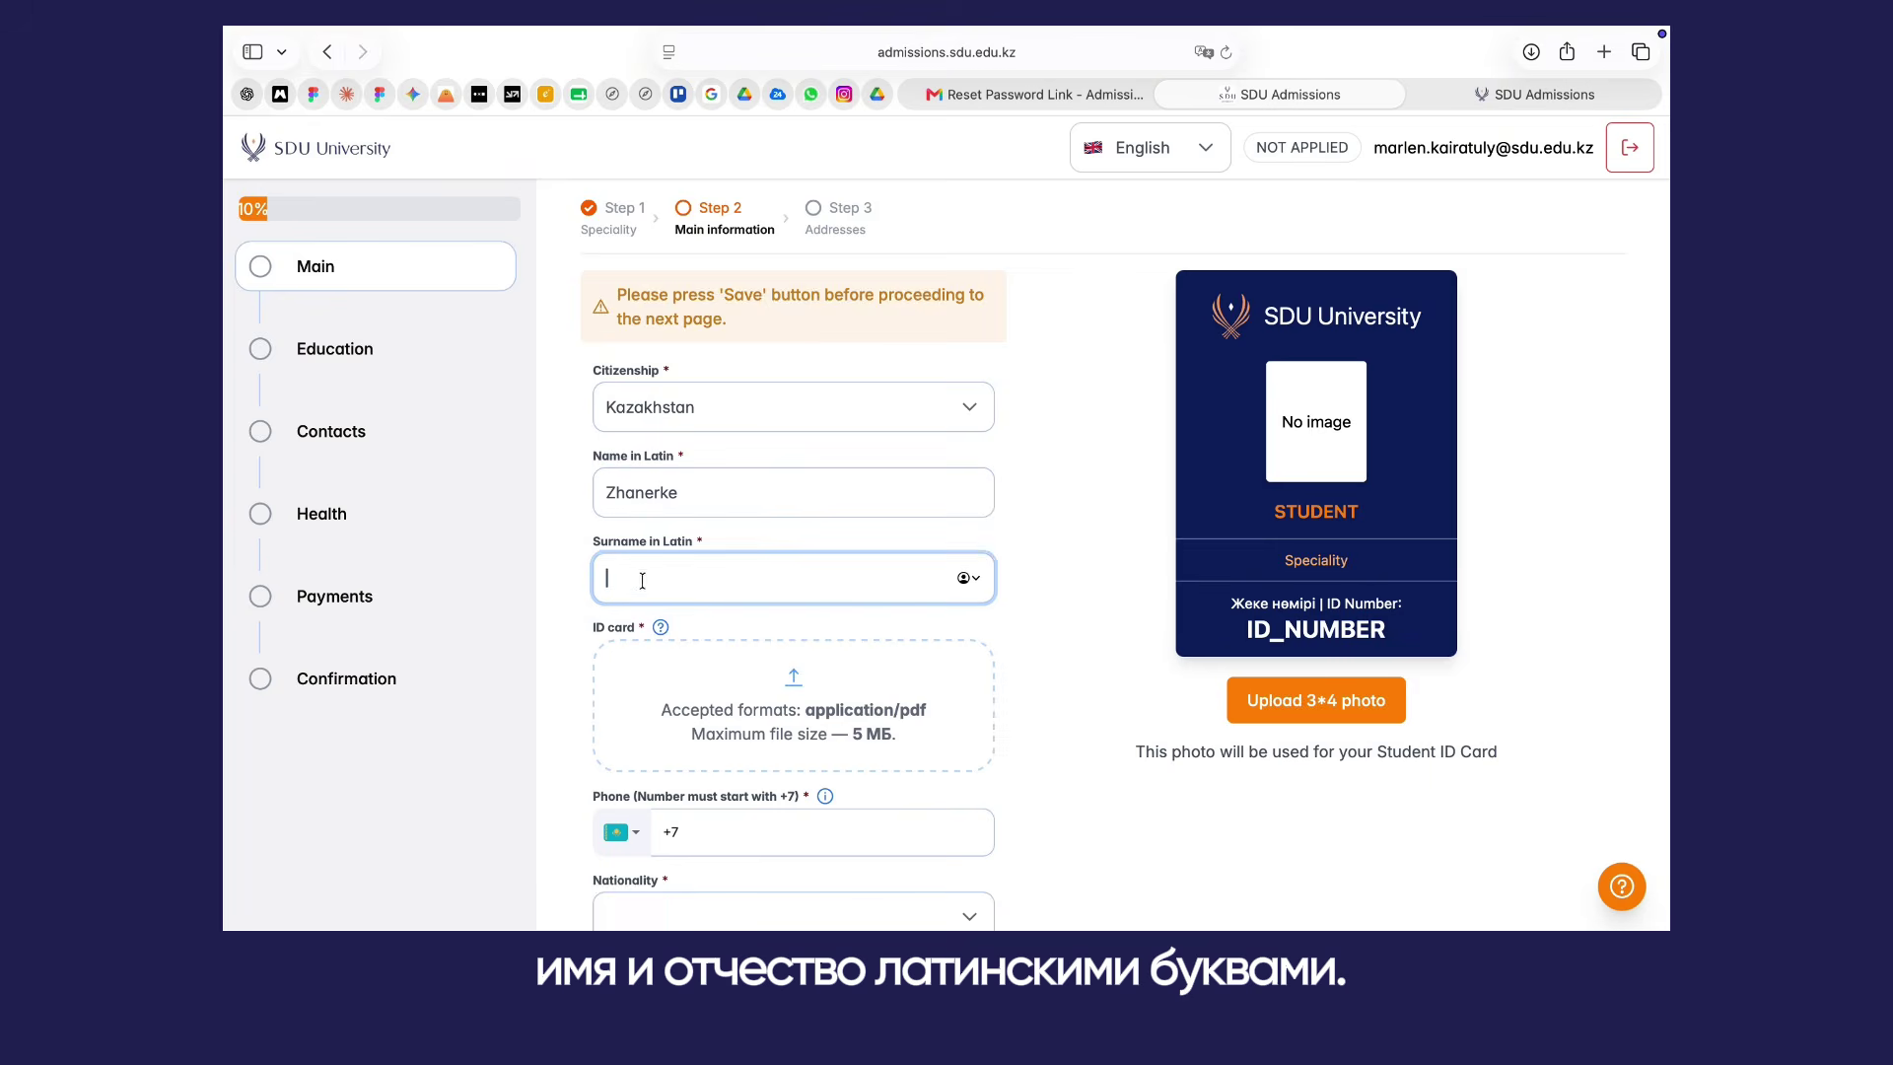
{"action": "scroll", "coordinate": [635, 595], "scroll_direction": "down", "scroll_amount": 2}
{"action": "left_click", "coordinate": [677, 551]}
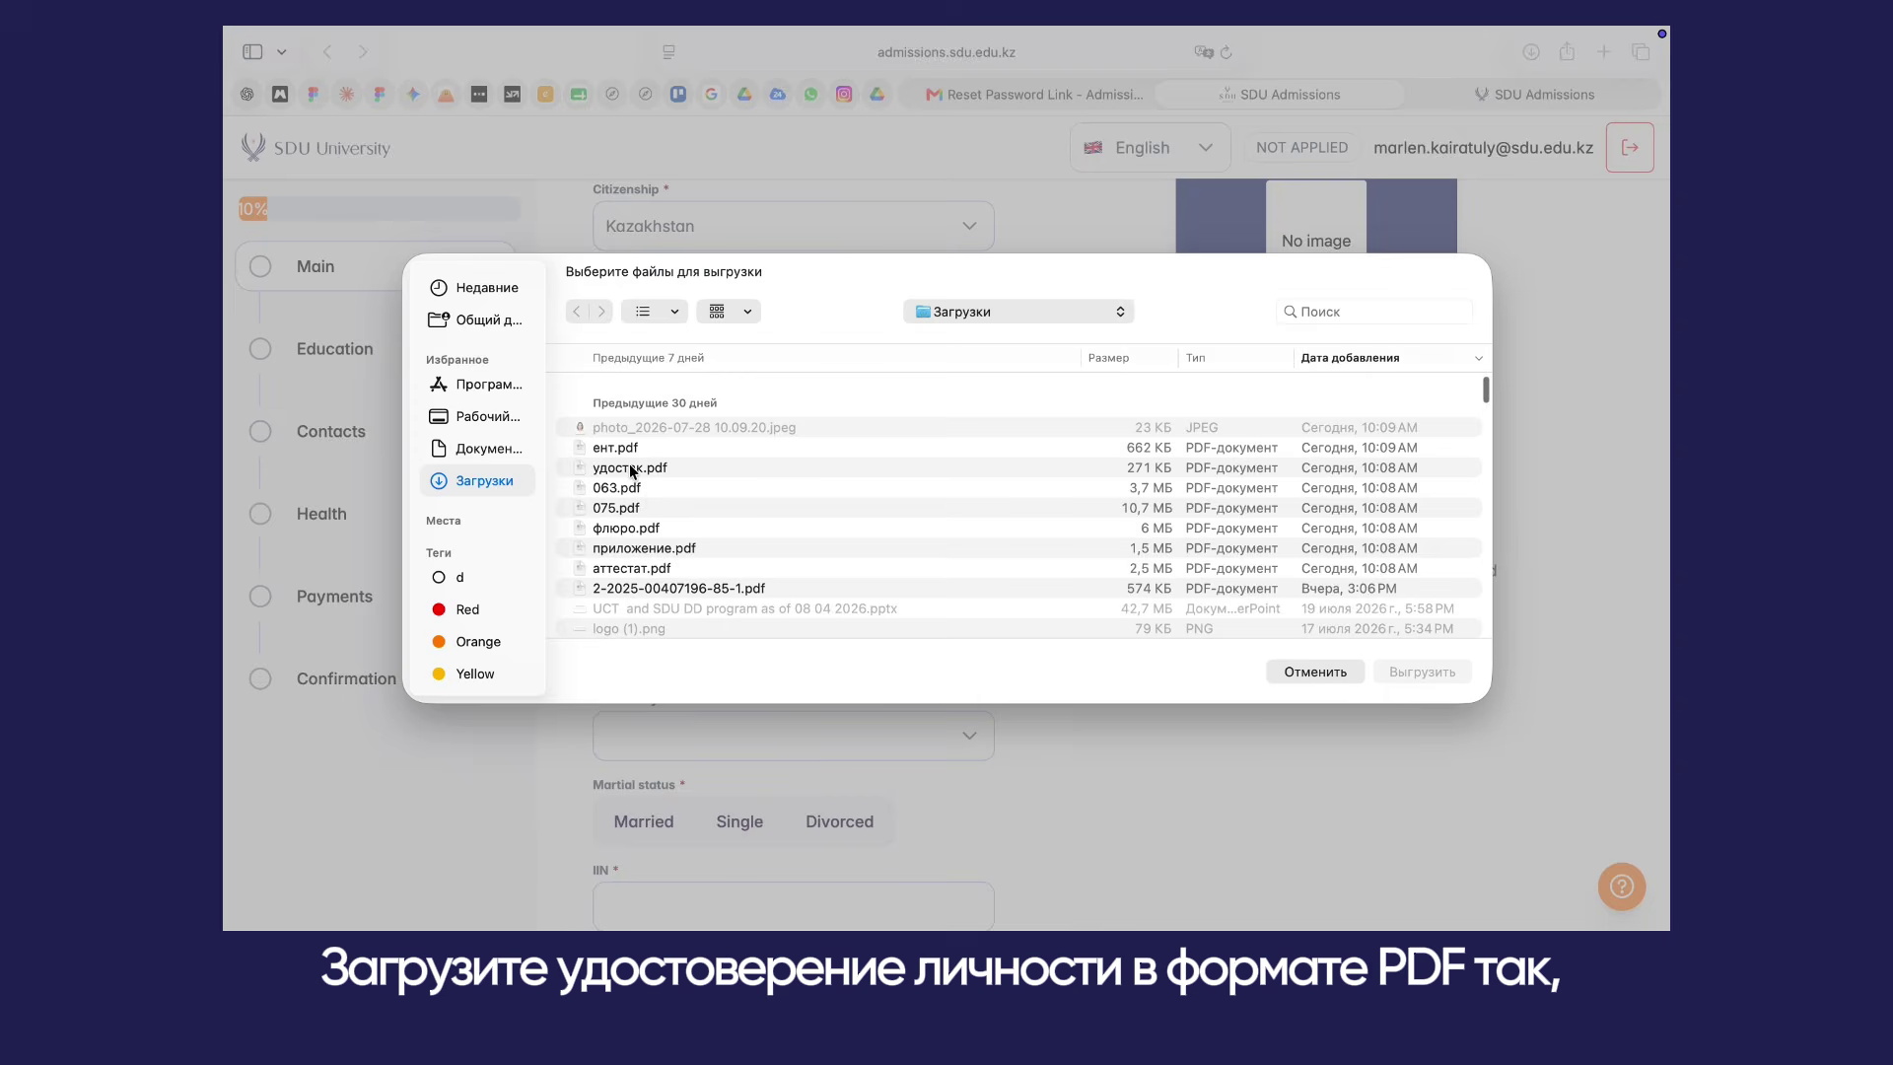
{"action": "left_click", "coordinate": [631, 469]}
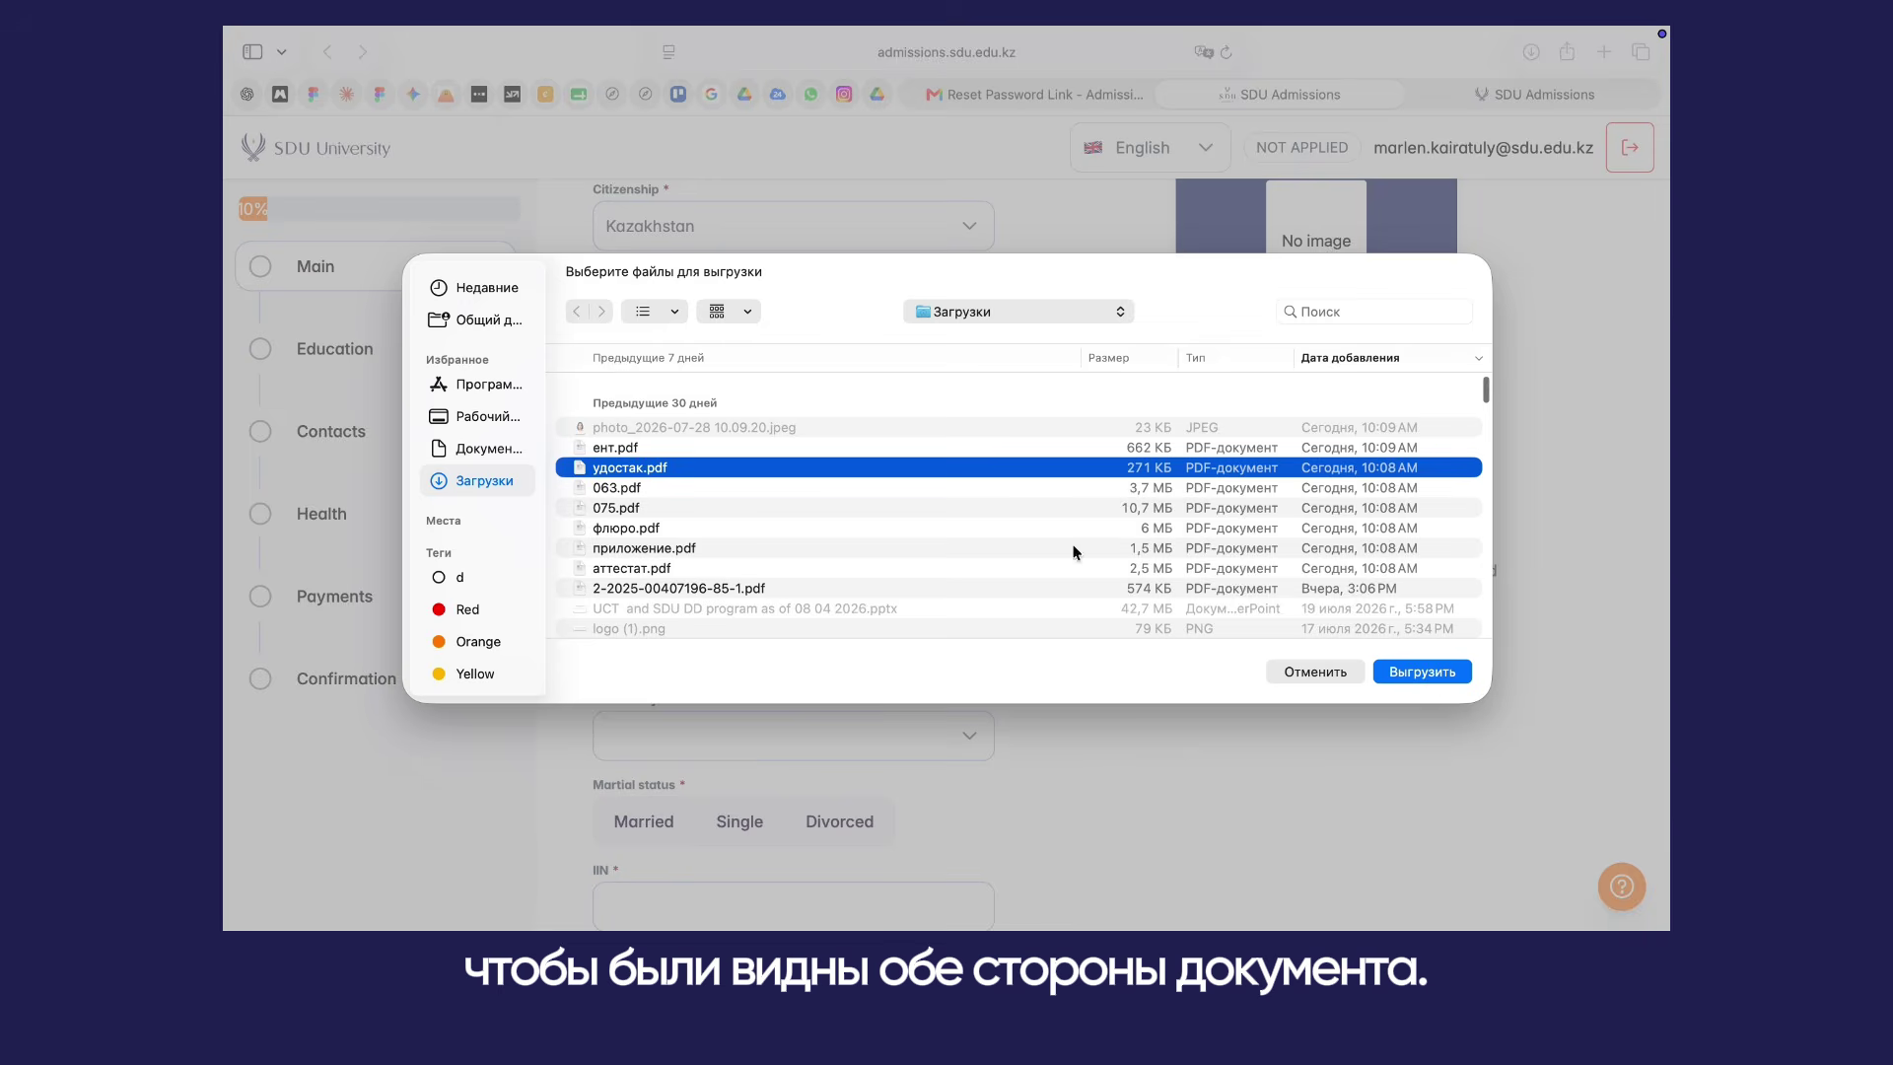
{"action": "left_click", "coordinate": [1441, 672]}
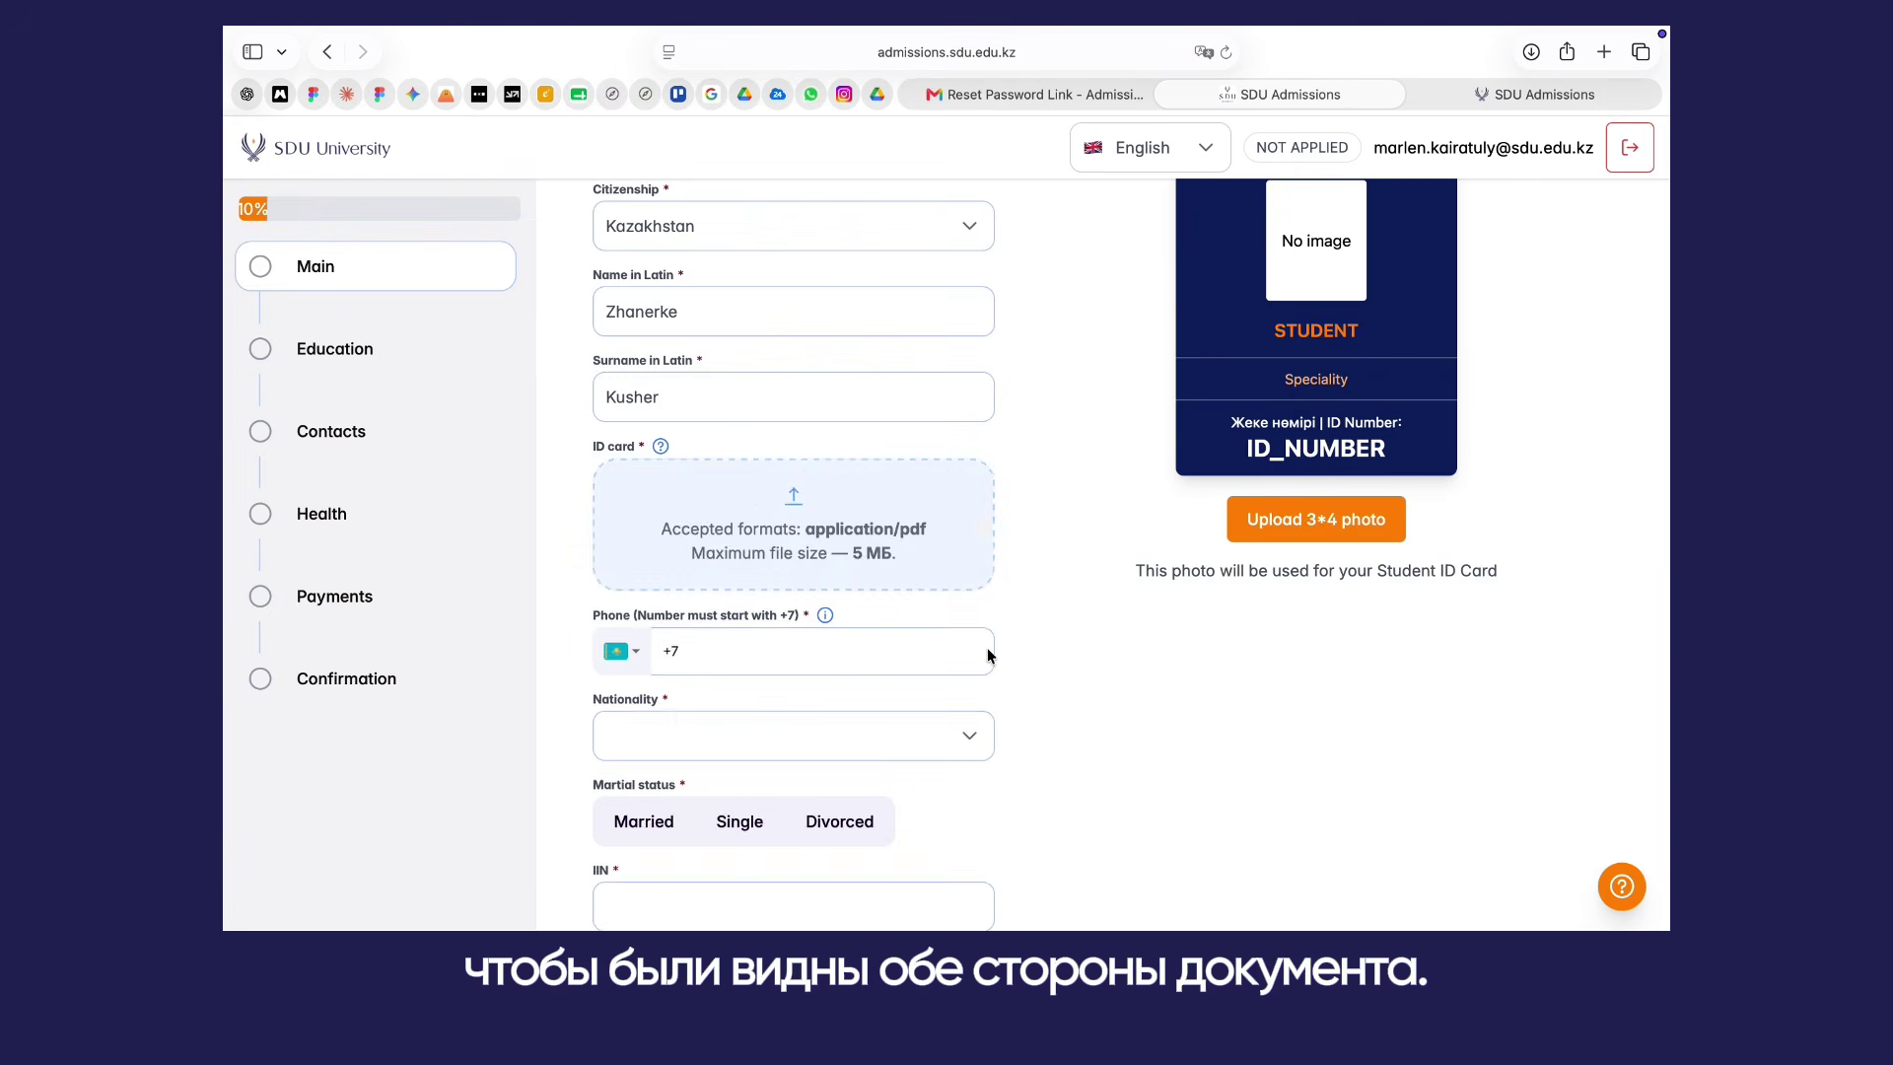
Step: Enter the phone number, Kazakh nationality, Single marital status and the applicant's IIN
{"action": "scroll", "coordinate": [755, 524], "scroll_direction": "down", "scroll_amount": 2}
{"action": "left_click", "coordinate": [754, 524]}
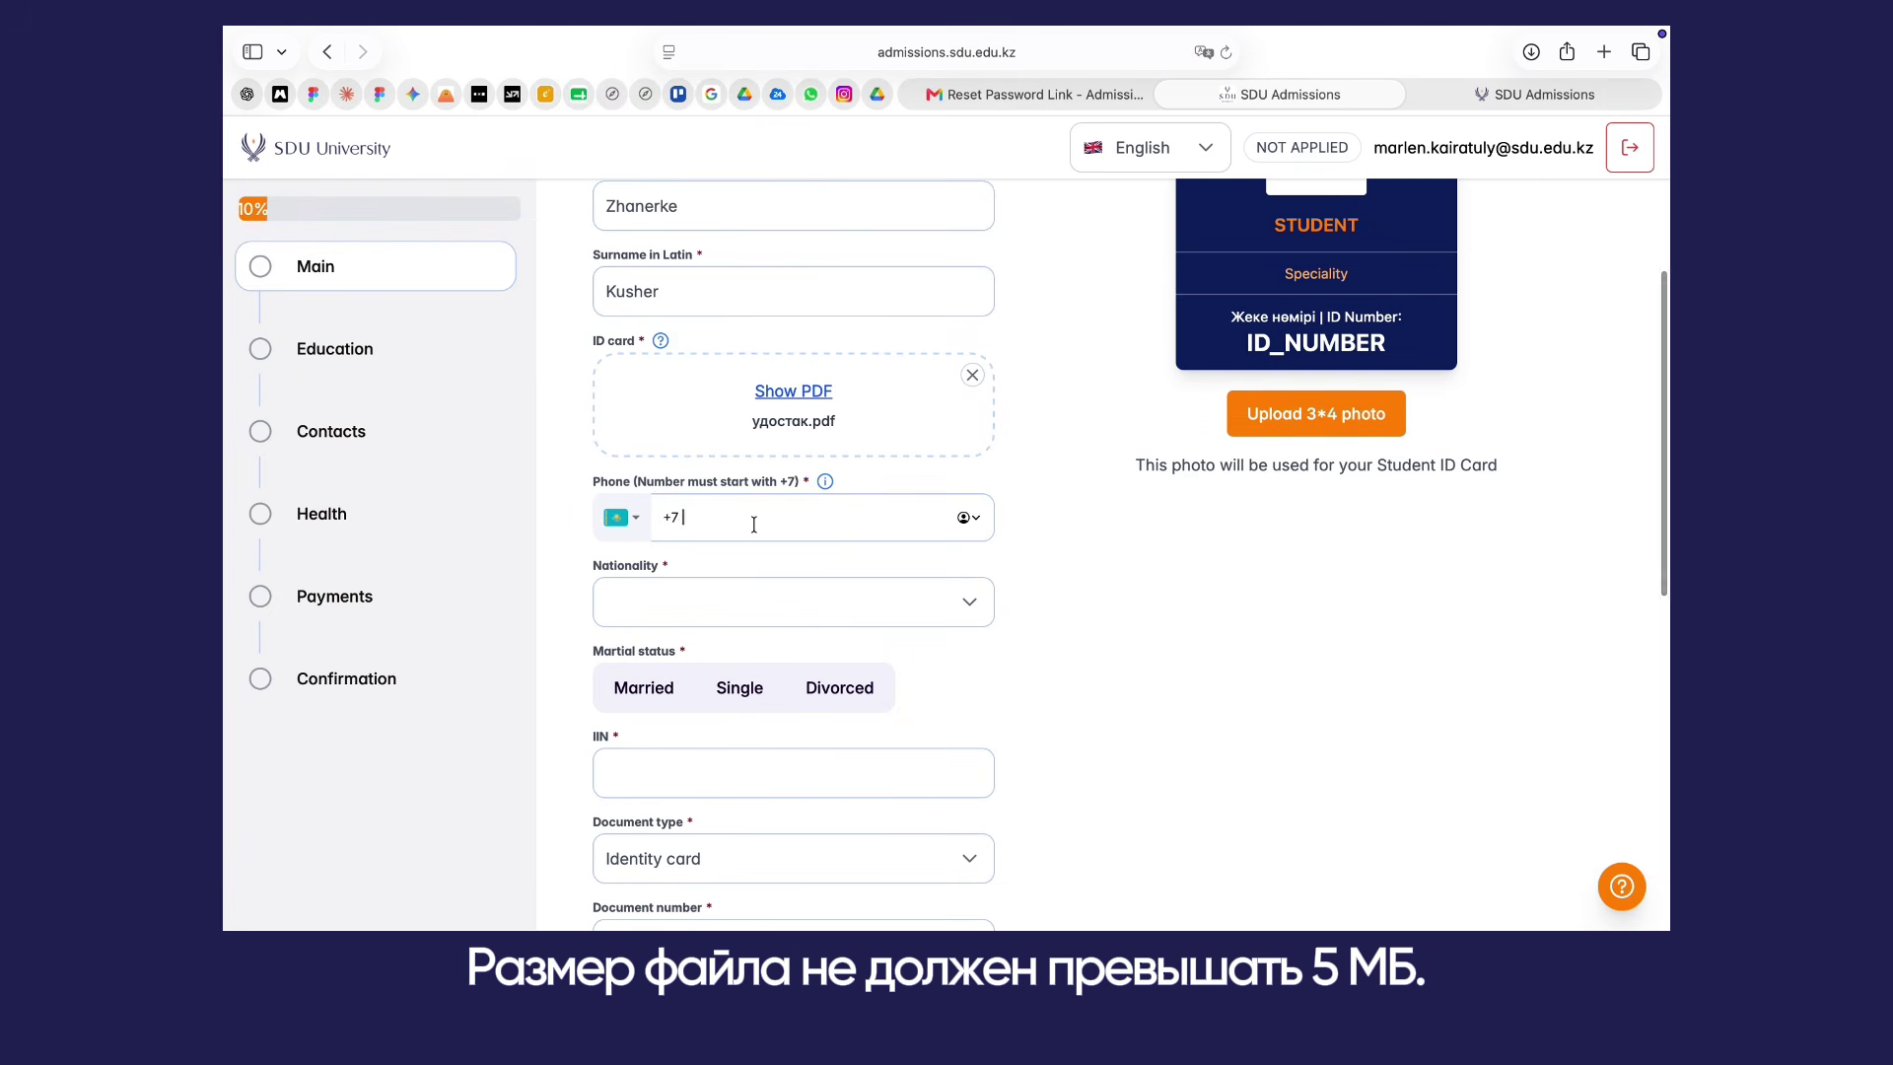
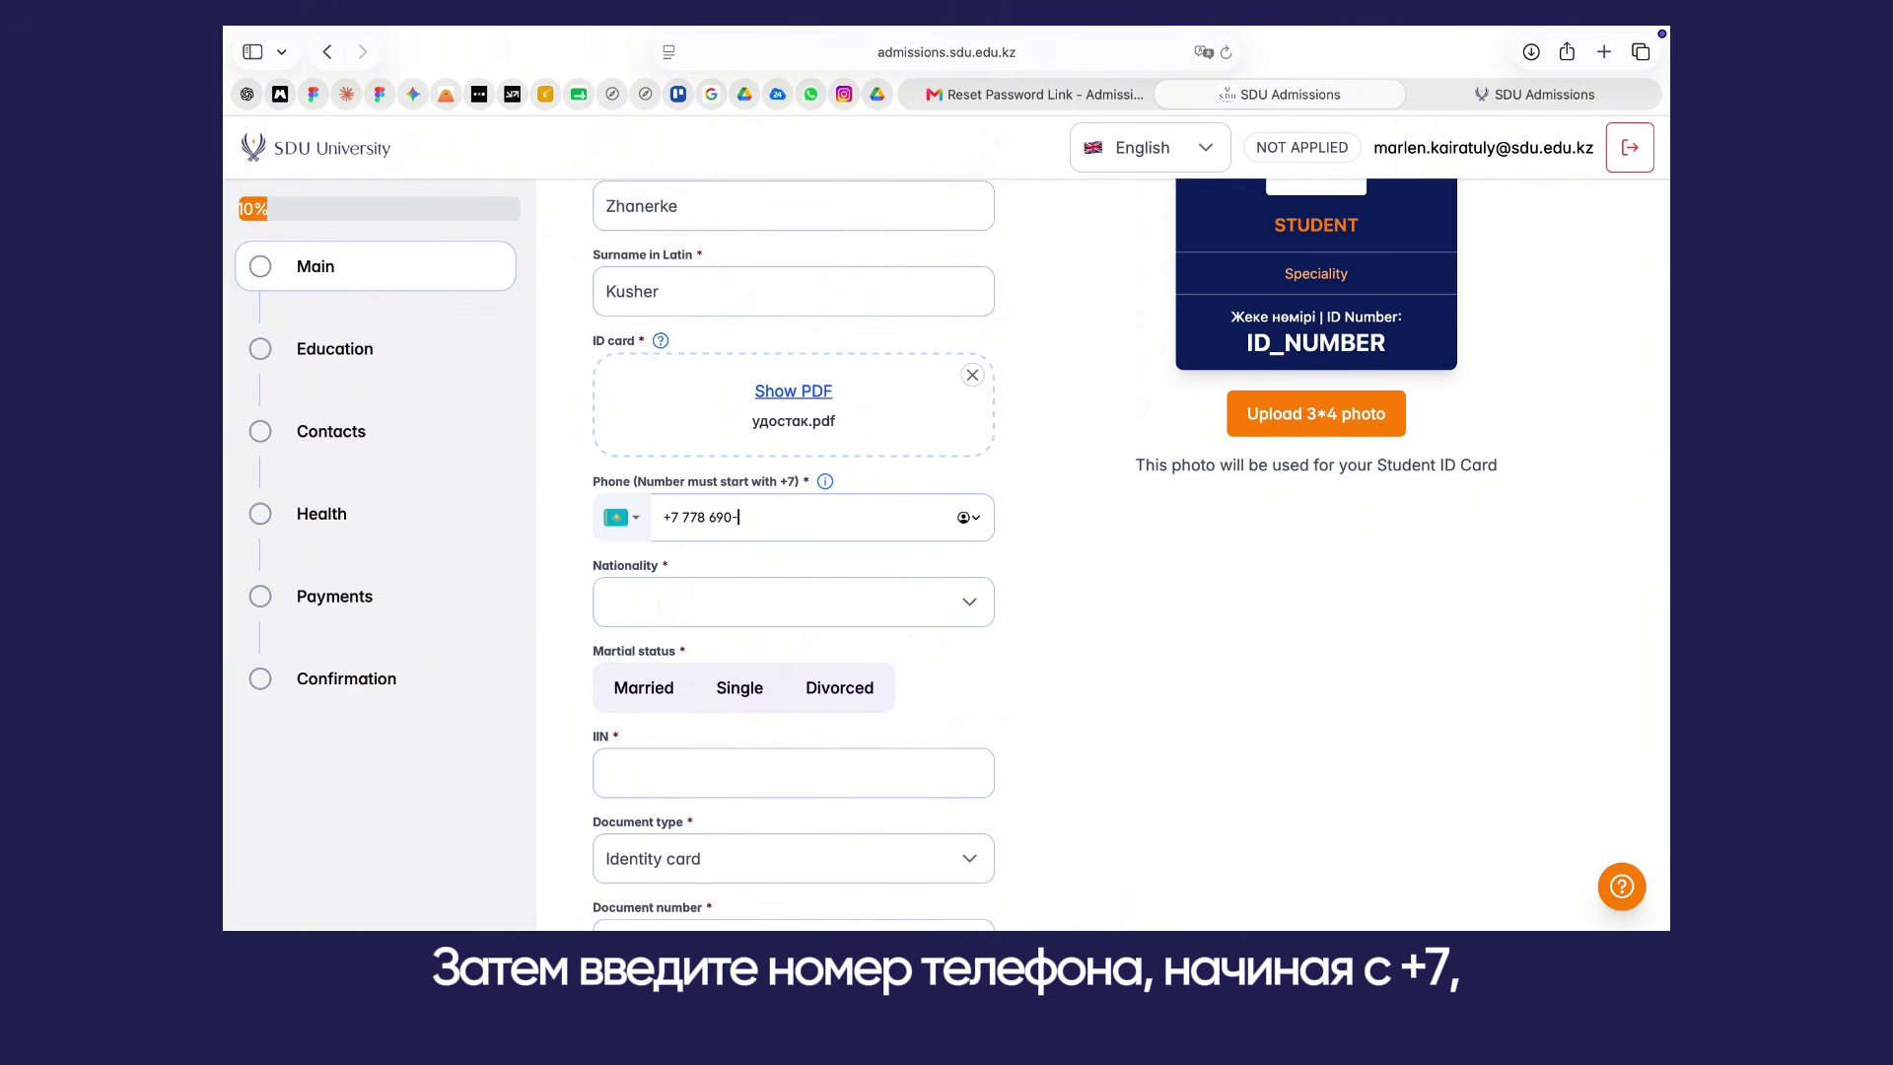
{"action": "scroll", "coordinate": [793, 493], "scroll_direction": "down", "scroll_amount": 3}
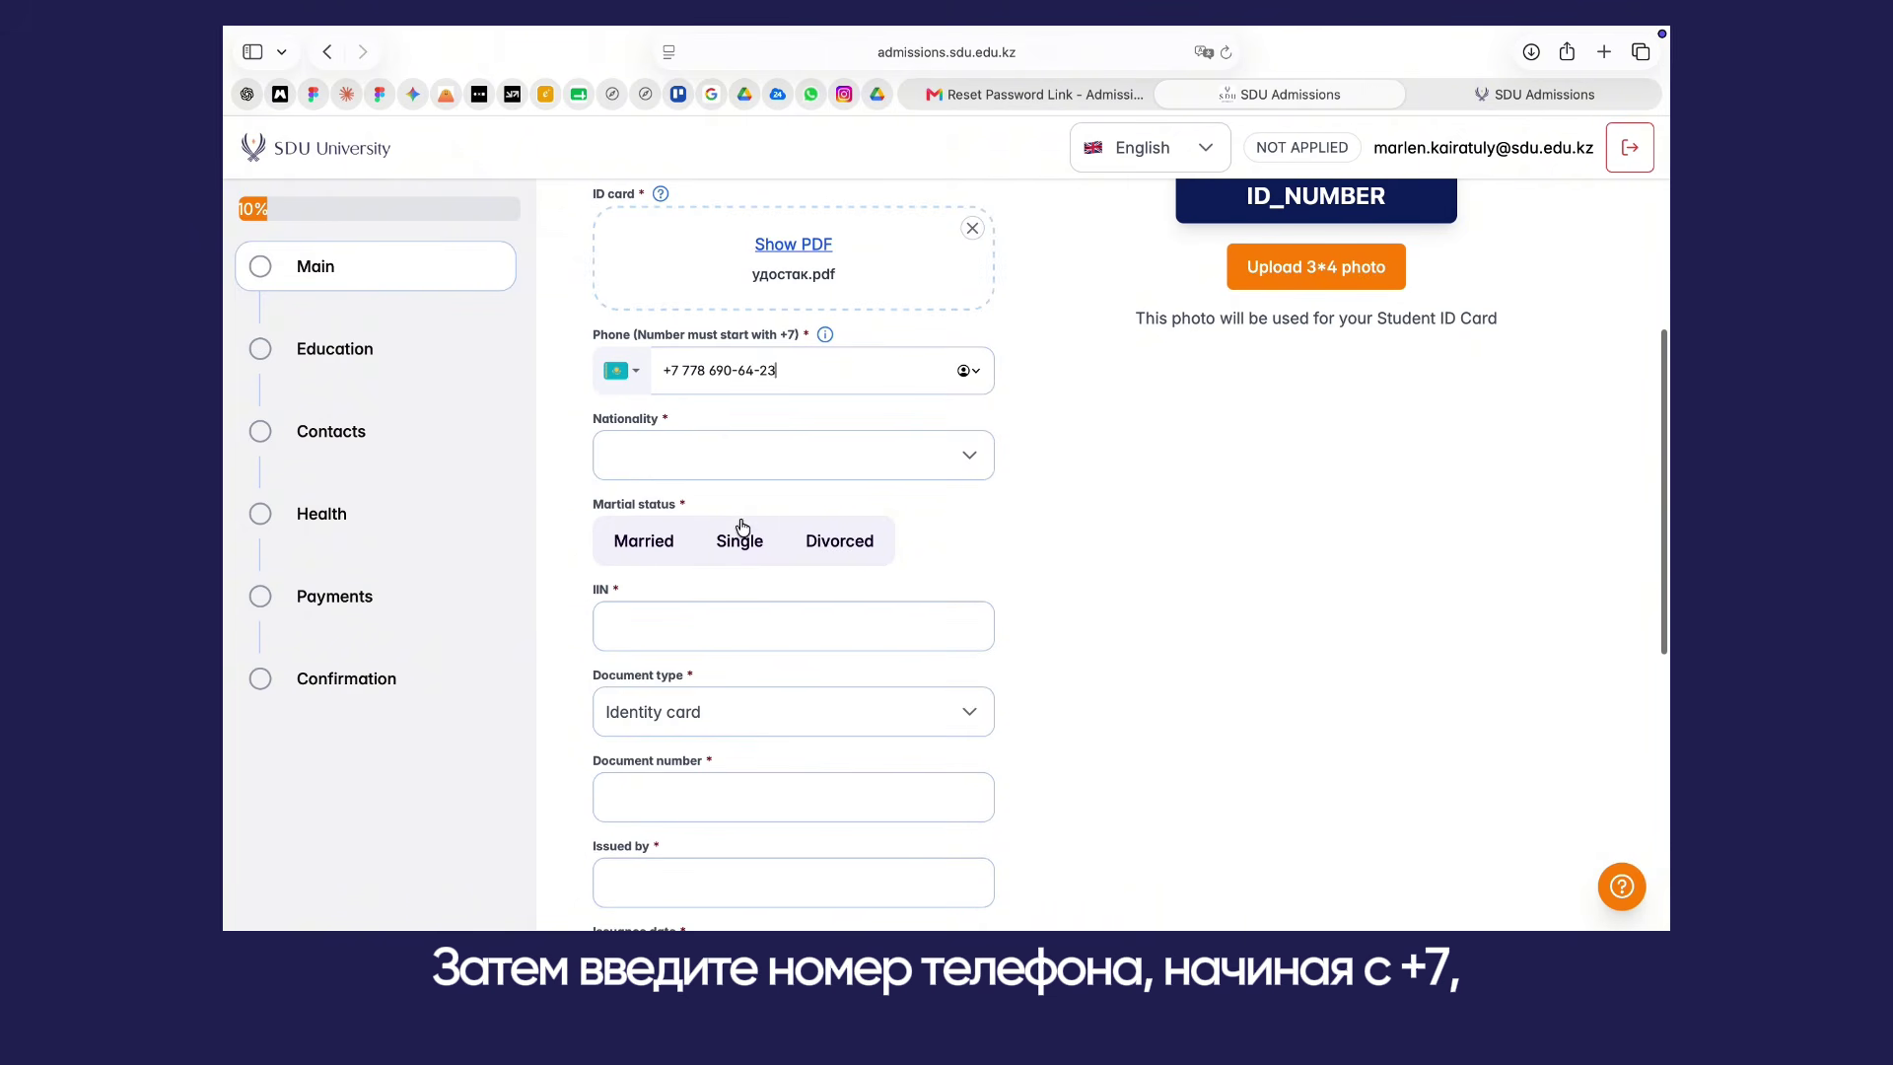
{"action": "left_click", "coordinate": [680, 454]}
{"action": "left_click", "coordinate": [661, 599]}
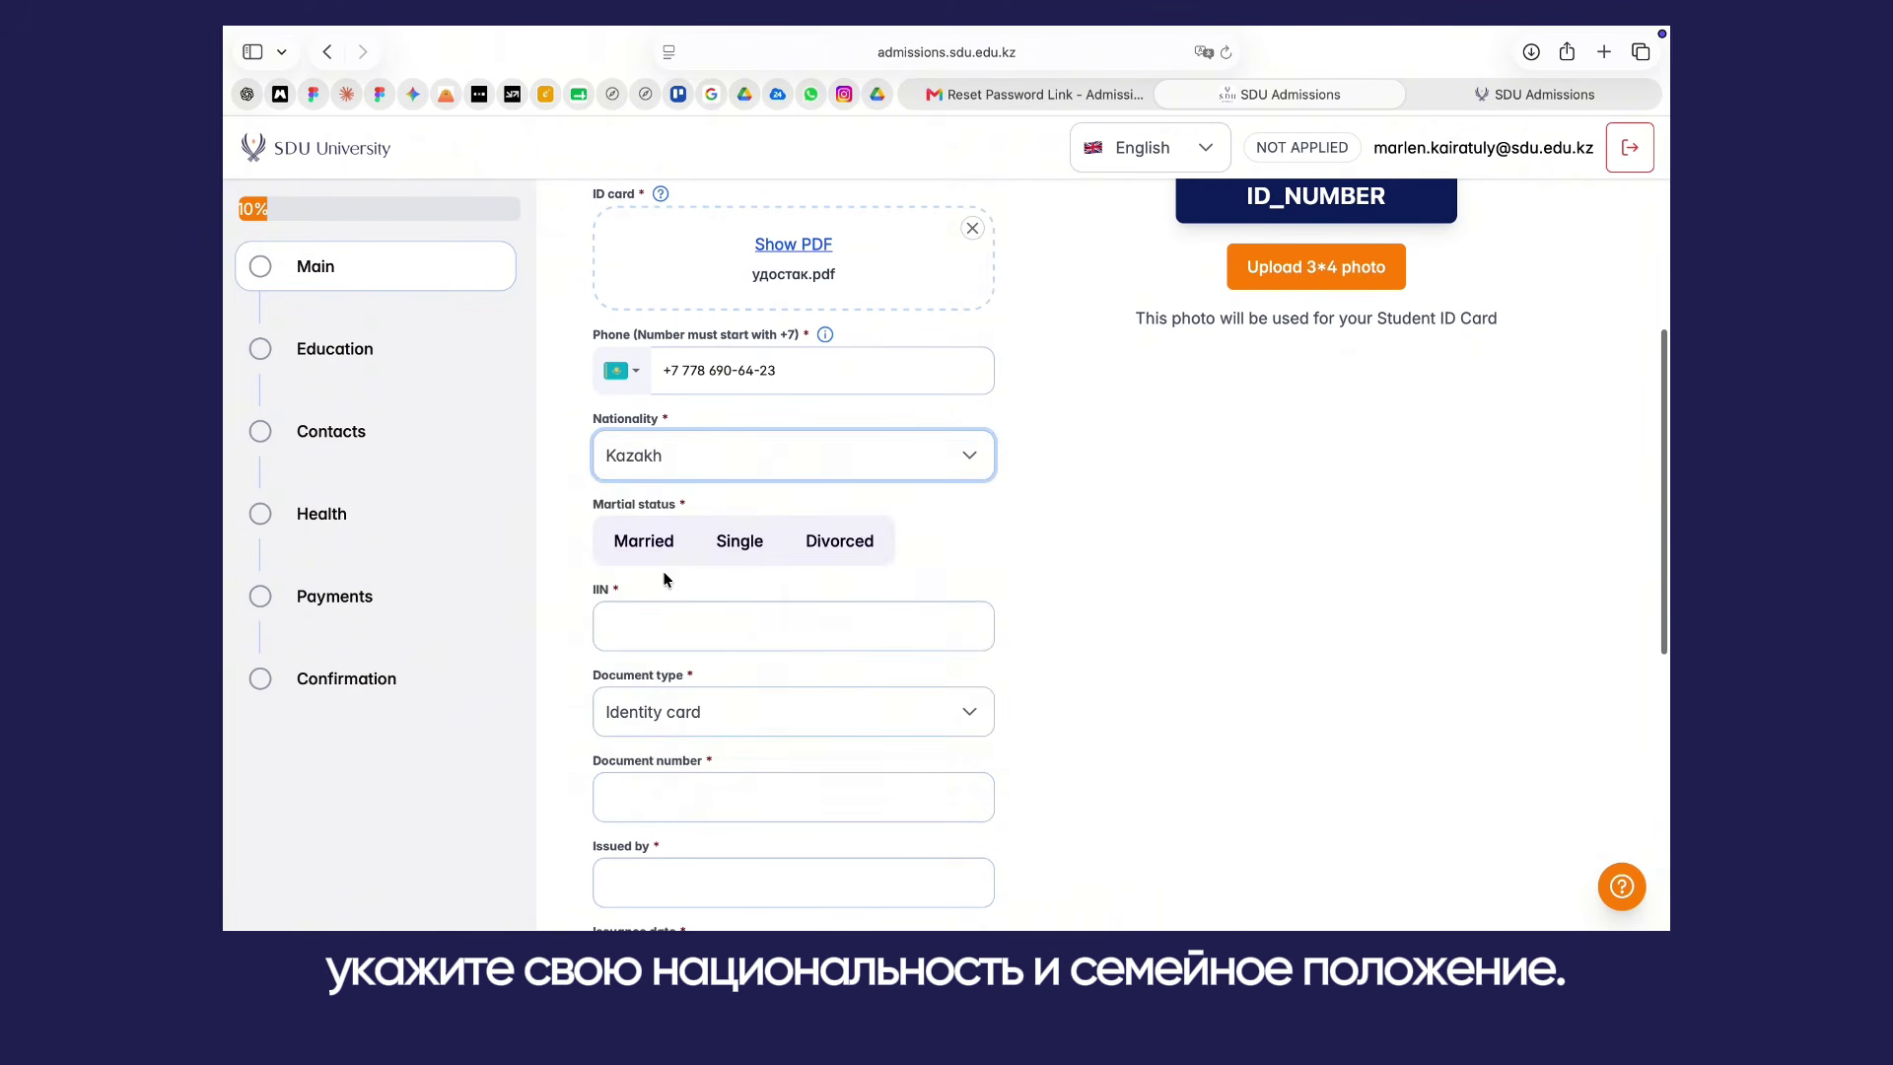
{"action": "left_click", "coordinate": [734, 554]}
{"action": "scroll", "coordinate": [729, 566], "scroll_direction": "down", "scroll_amount": 3}
{"action": "left_click", "coordinate": [697, 583]}
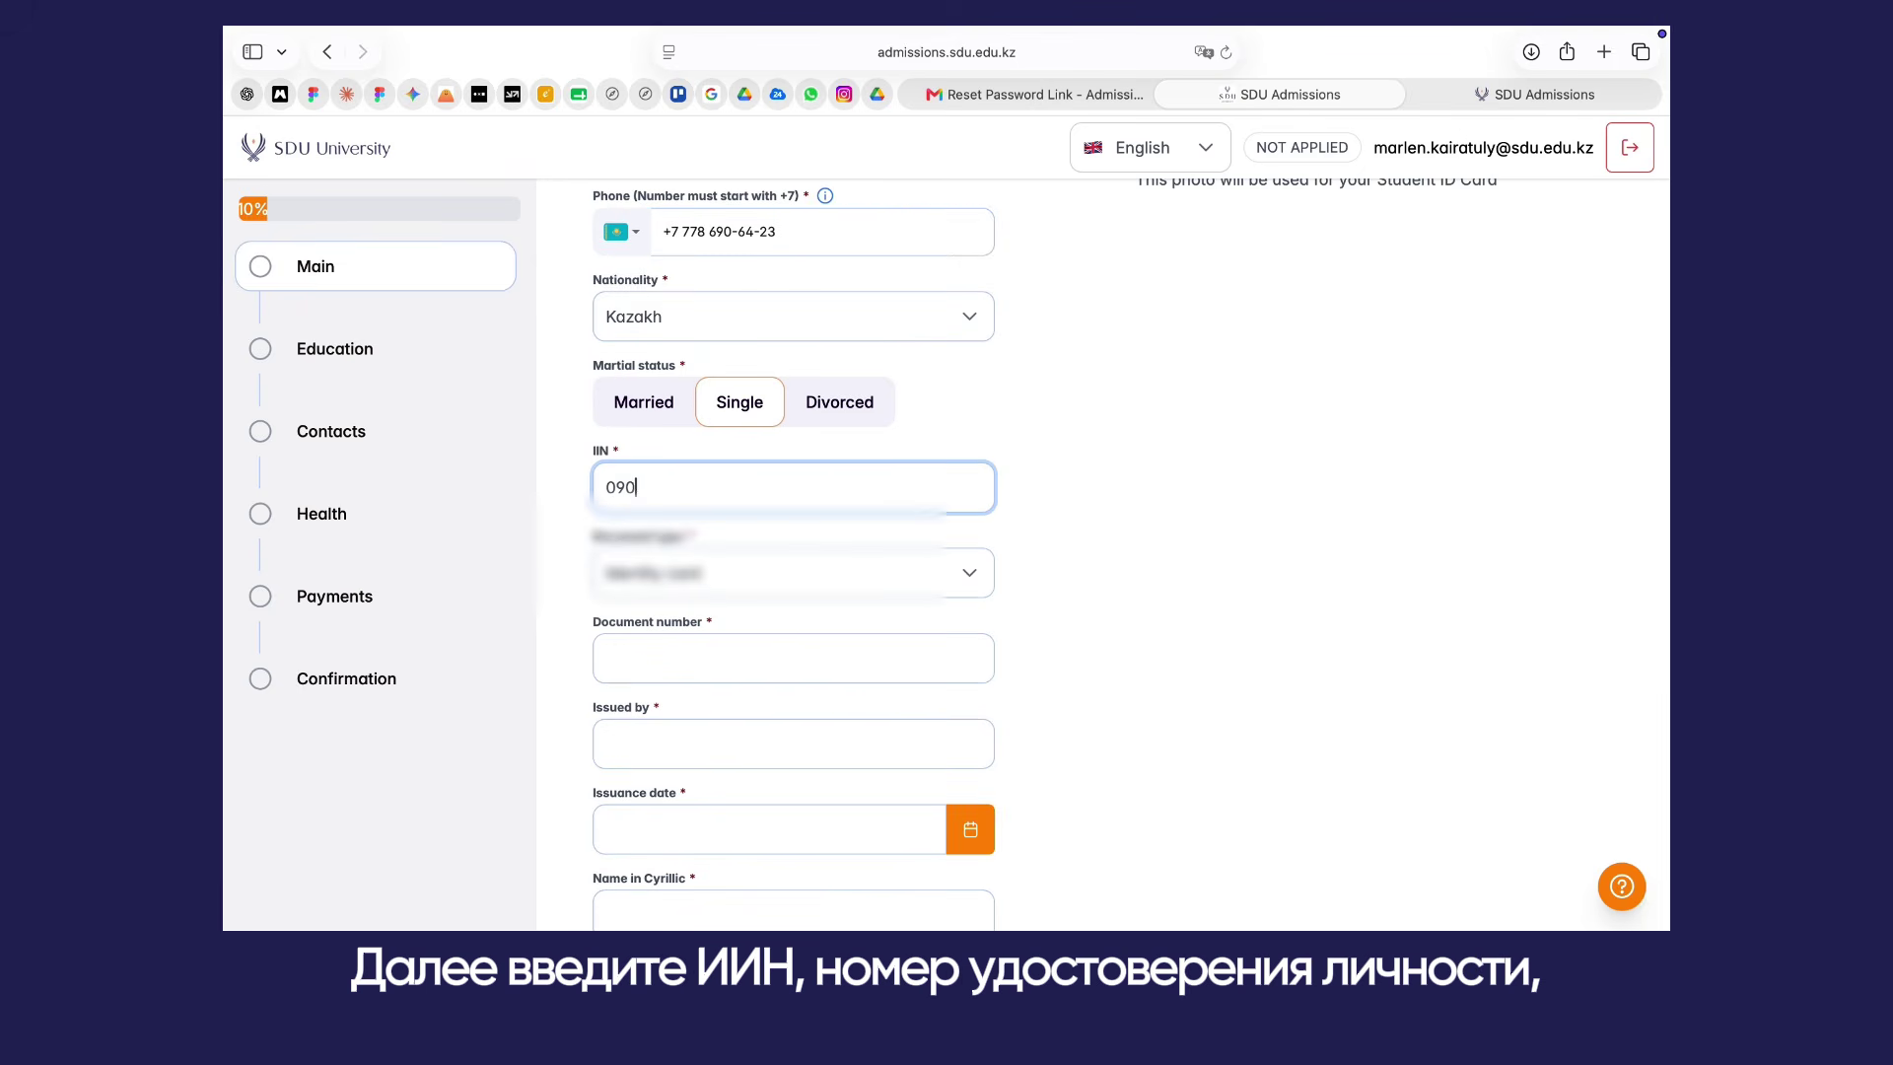
Step: Fill in the ID document number, issuing authority KP IIM and issue date 08/08/2025
{"action": "scroll", "coordinate": [690, 553], "scroll_direction": "down", "scroll_amount": 5}
{"action": "left_click", "coordinate": [681, 424]}
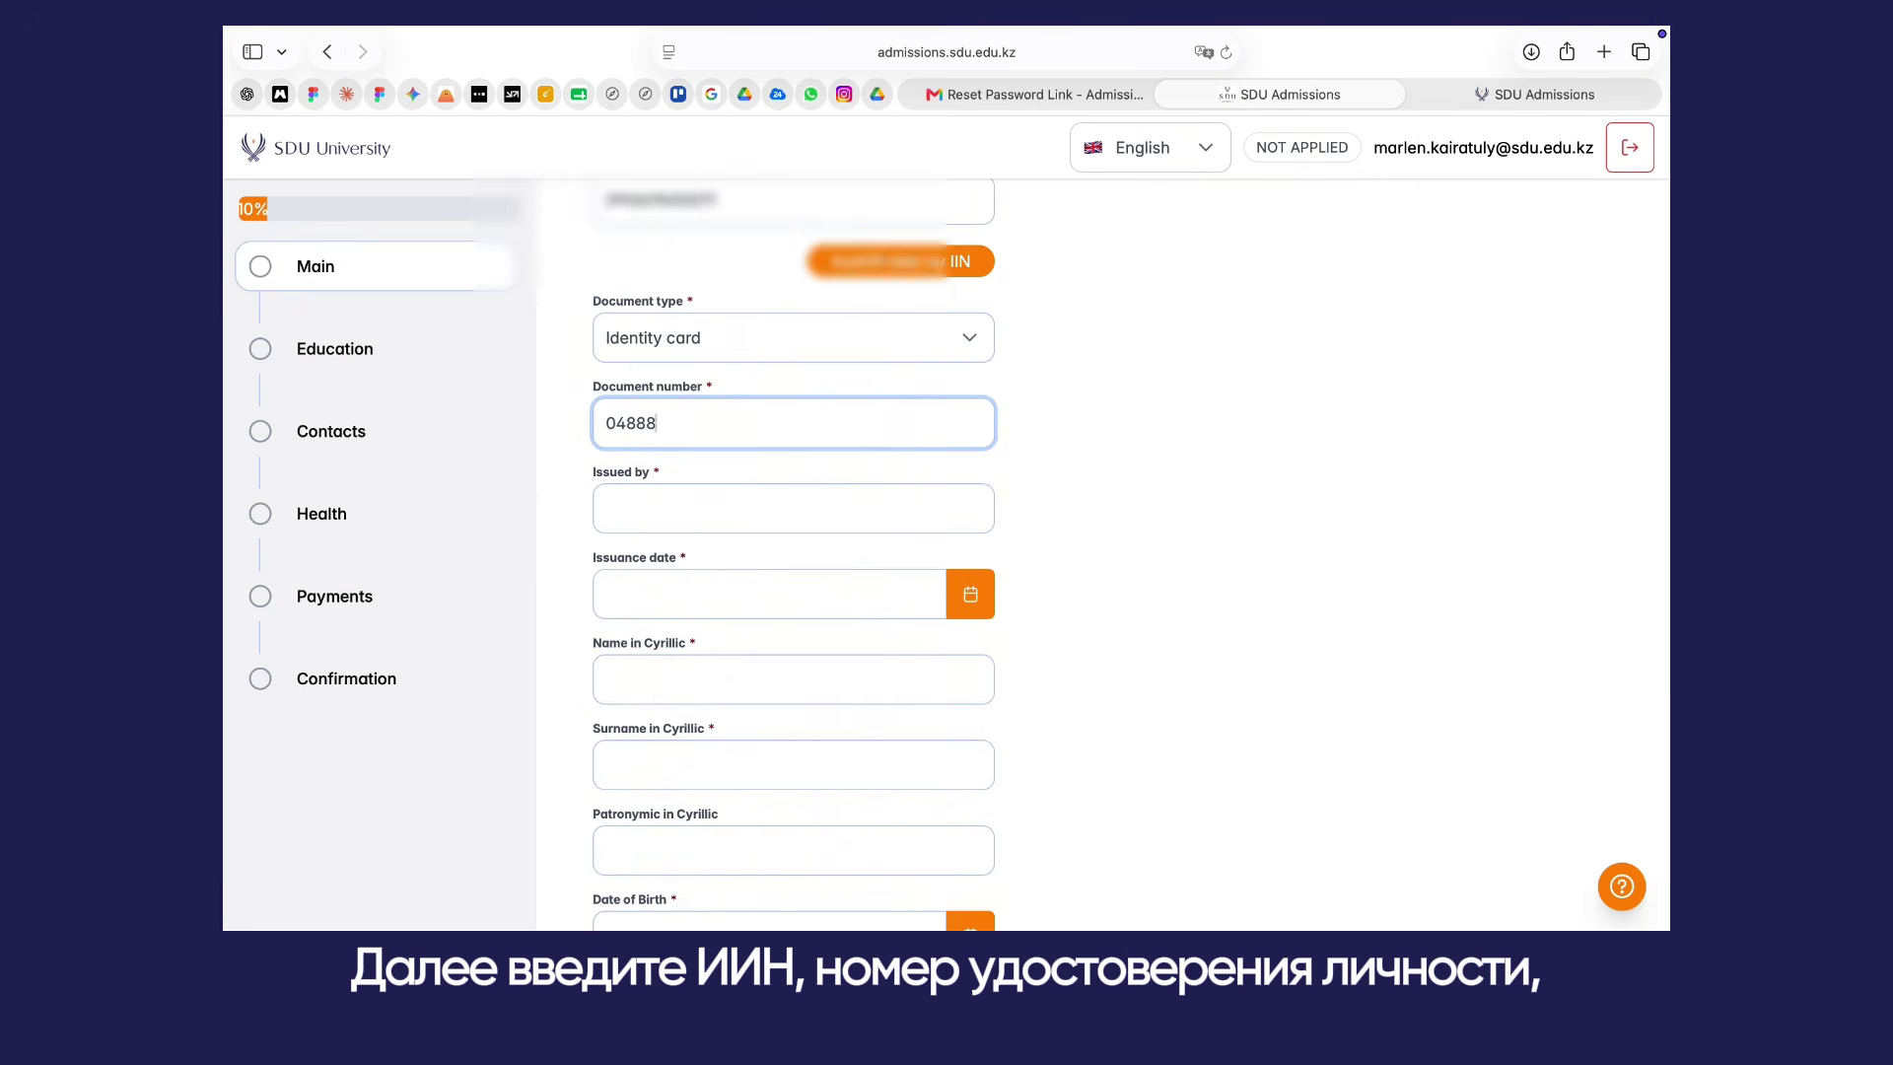
{"action": "key", "text": "Tab"}
{"action": "type", "text": "KP"}
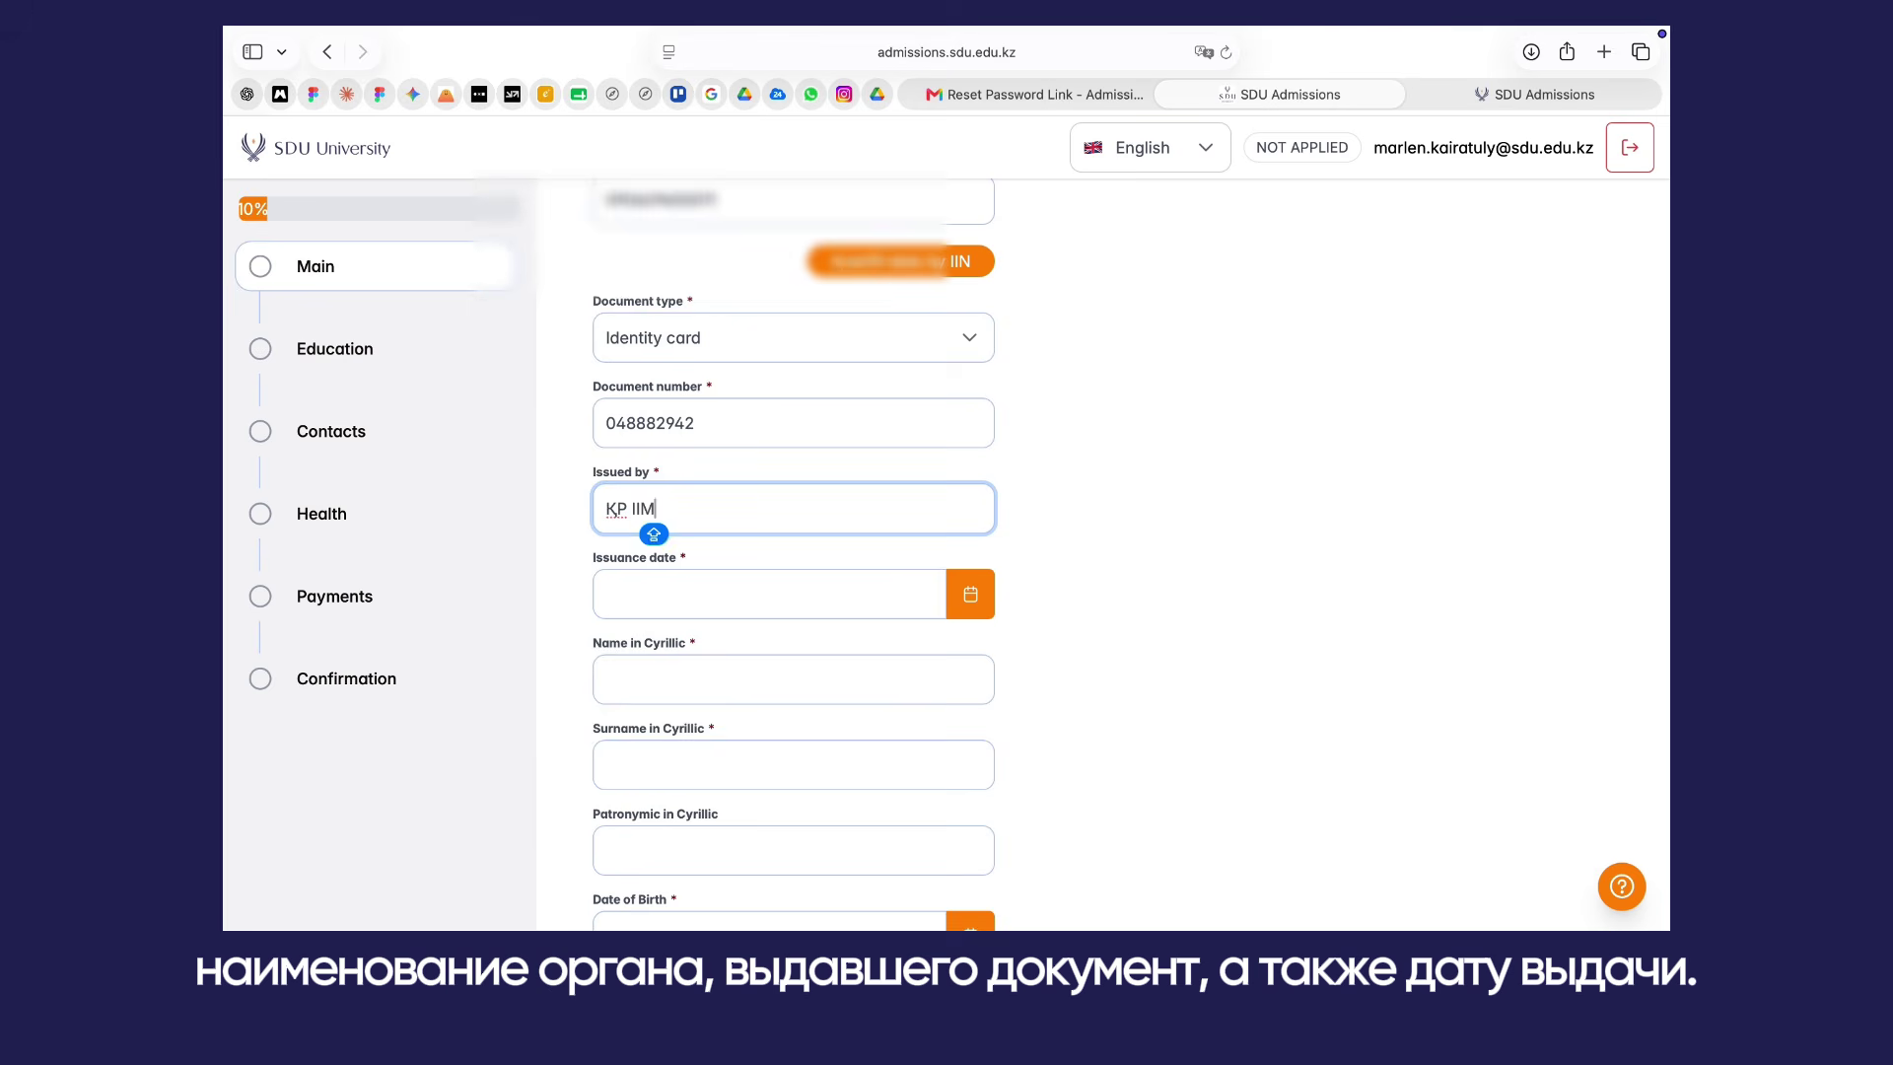
{"action": "type", "text": " IIM"}
{"action": "key", "text": "Tab"}
{"action": "left_click", "coordinate": [777, 541]}
{"action": "left_click", "coordinate": [913, 701]}
{"action": "left_click", "coordinate": [832, 689]}
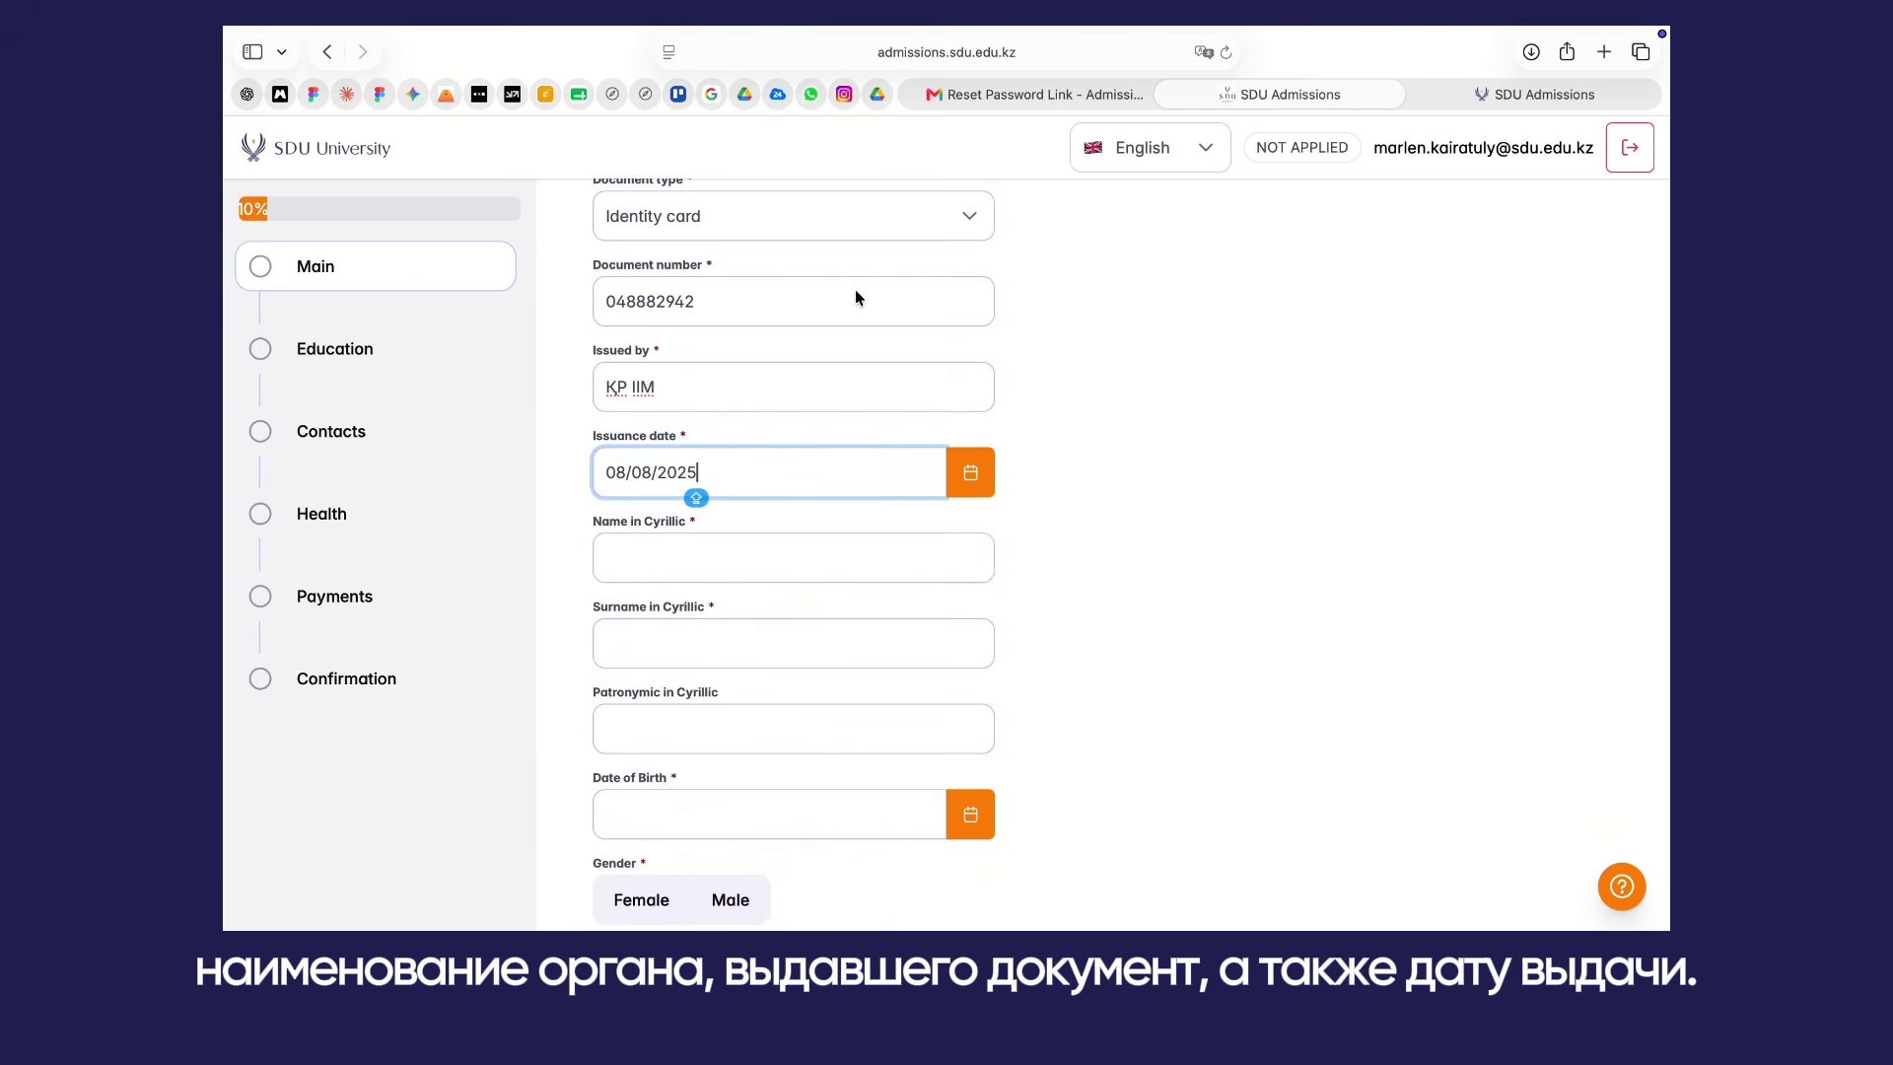
Step: Enter the applicant's name, patronymic and surname in Cyrillic
{"action": "key", "text": "Tab"}
{"action": "key", "text": "Tab"}
{"action": "left_click", "coordinate": [663, 728]}
{"action": "scroll", "coordinate": [664, 727], "scroll_direction": "down", "scroll_amount": 3}
{"action": "type", "text": "Курманбекқызы"}
Step: Set a June 2009 birth date and Female gender, then save the main information
{"action": "left_click", "coordinate": [770, 421]}
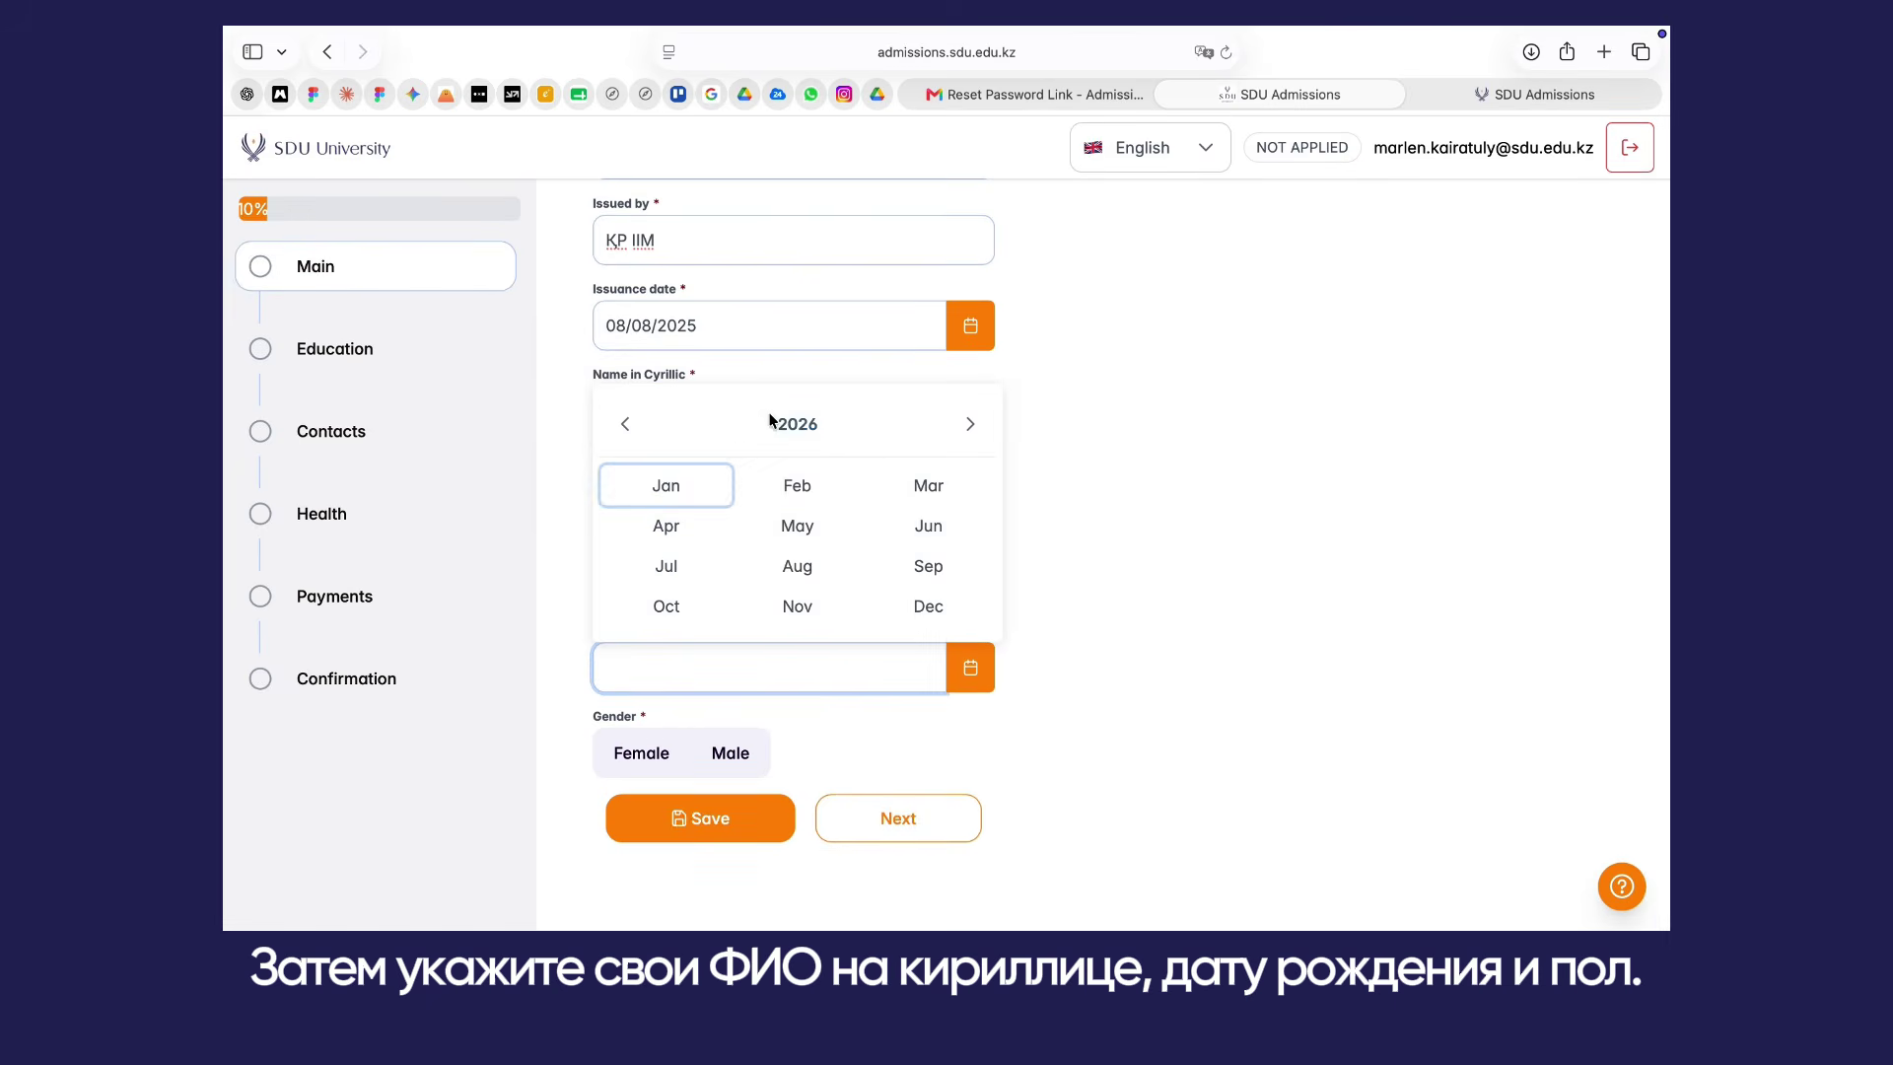
{"action": "left_click", "coordinate": [770, 423]}
{"action": "left_click", "coordinate": [921, 605]}
{"action": "left_click", "coordinate": [927, 526]}
{"action": "left_click", "coordinate": [740, 427]}
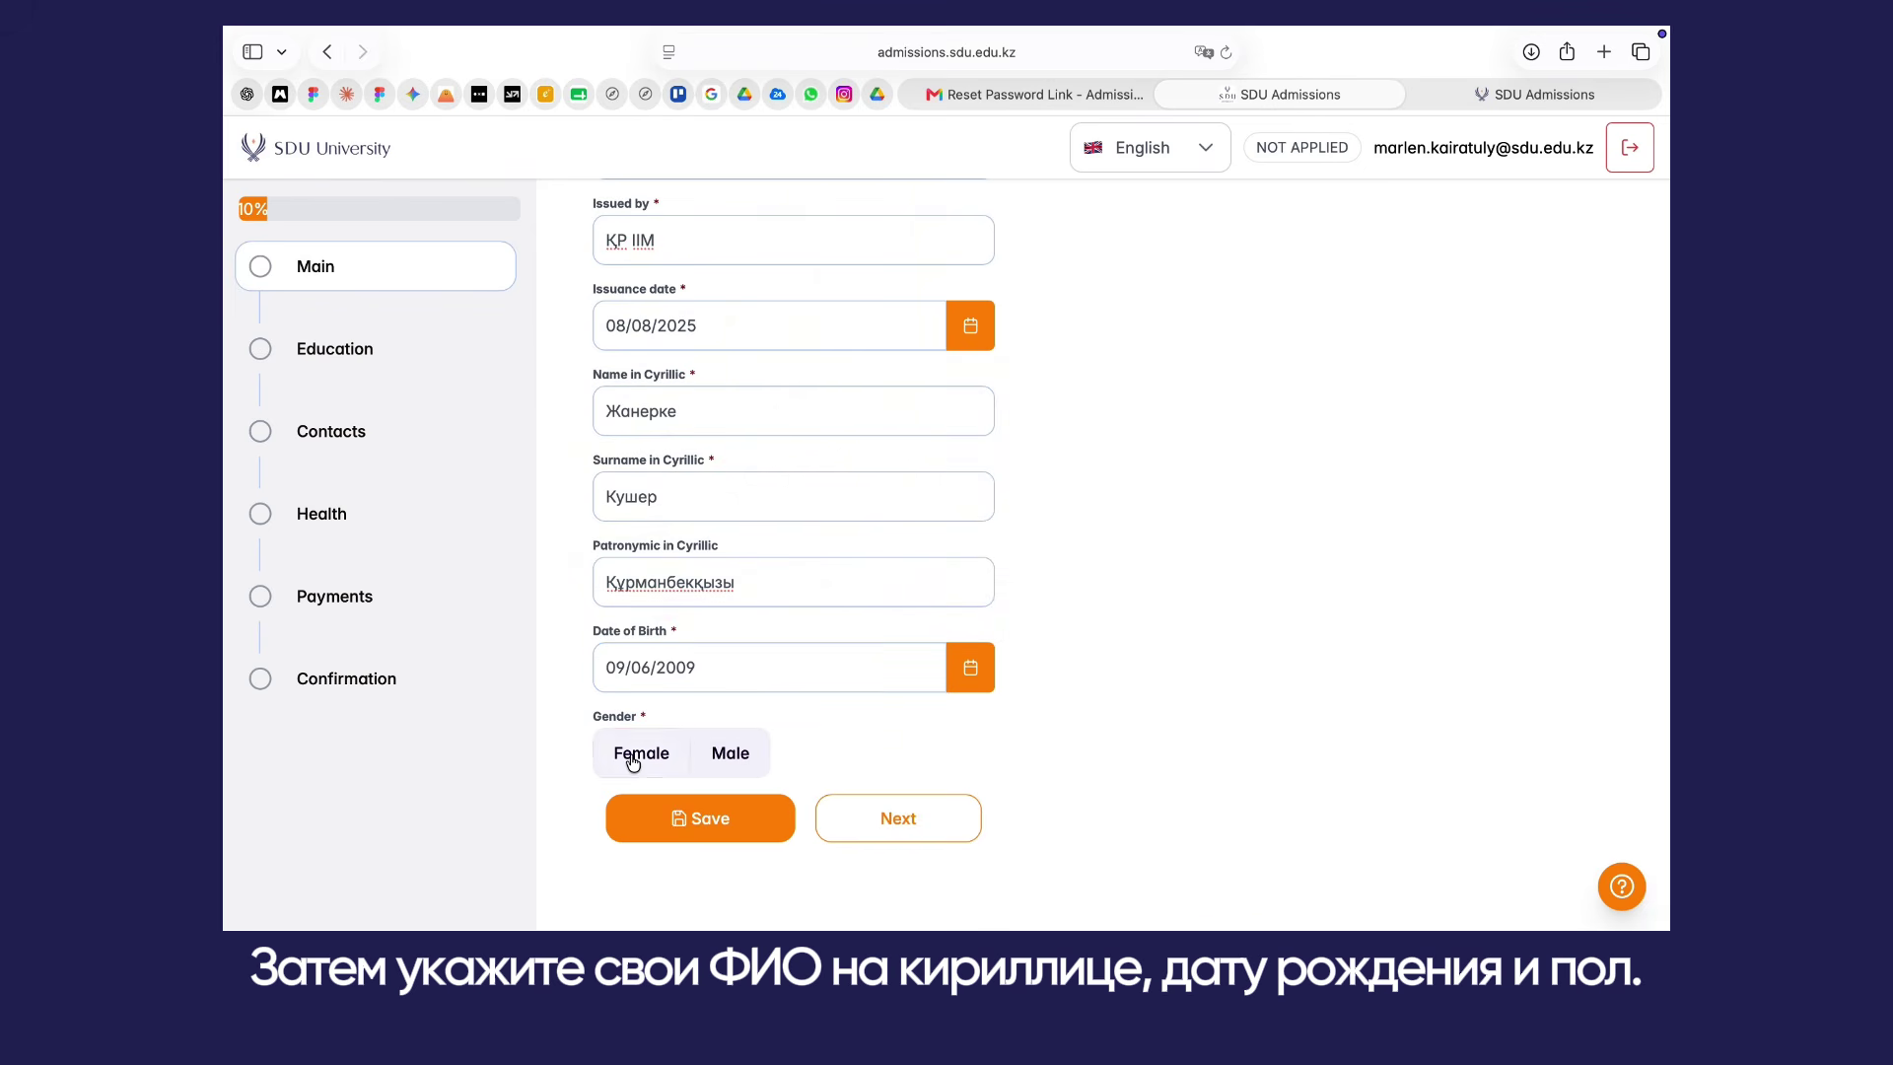
{"action": "left_click", "coordinate": [633, 755]}
{"action": "left_click", "coordinate": [690, 818]}
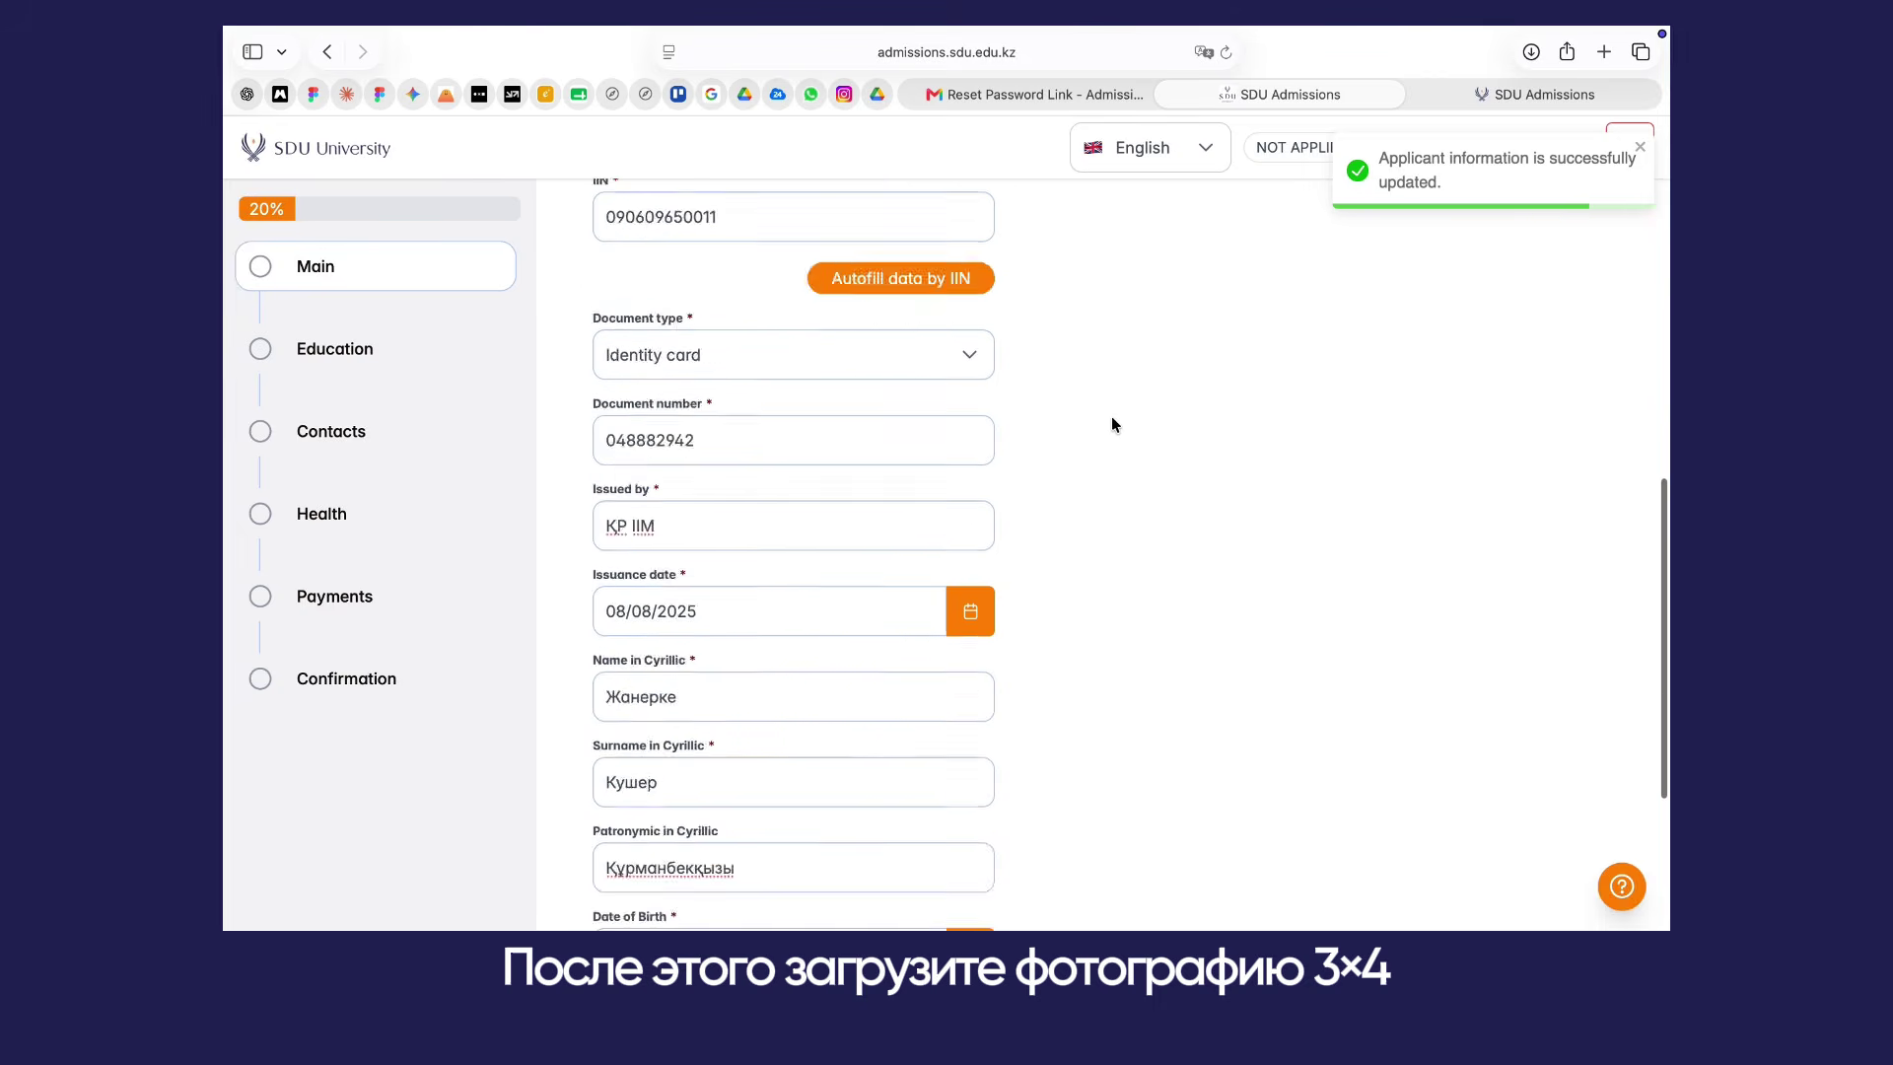
Step: Upload the 3×4 photo and save the form again
{"action": "left_click", "coordinate": [1297, 670]}
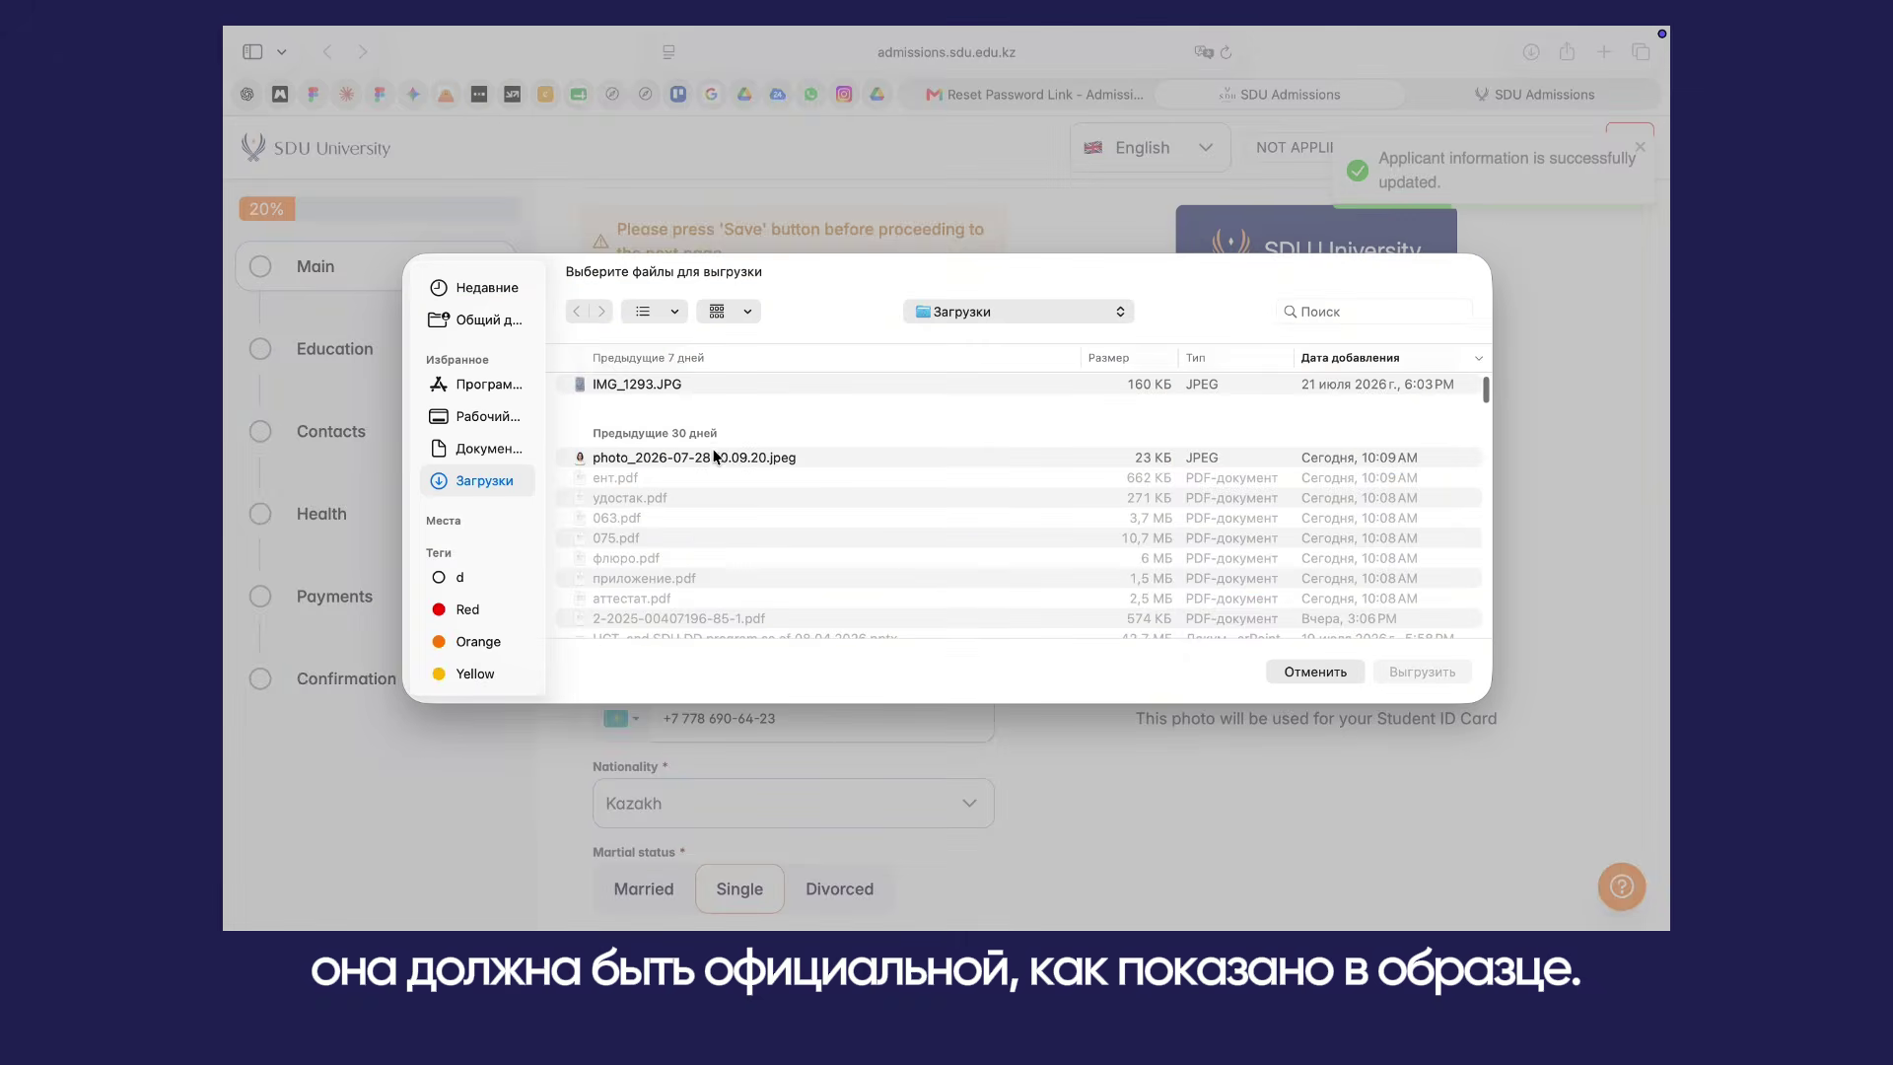
{"action": "left_click", "coordinate": [1439, 681]}
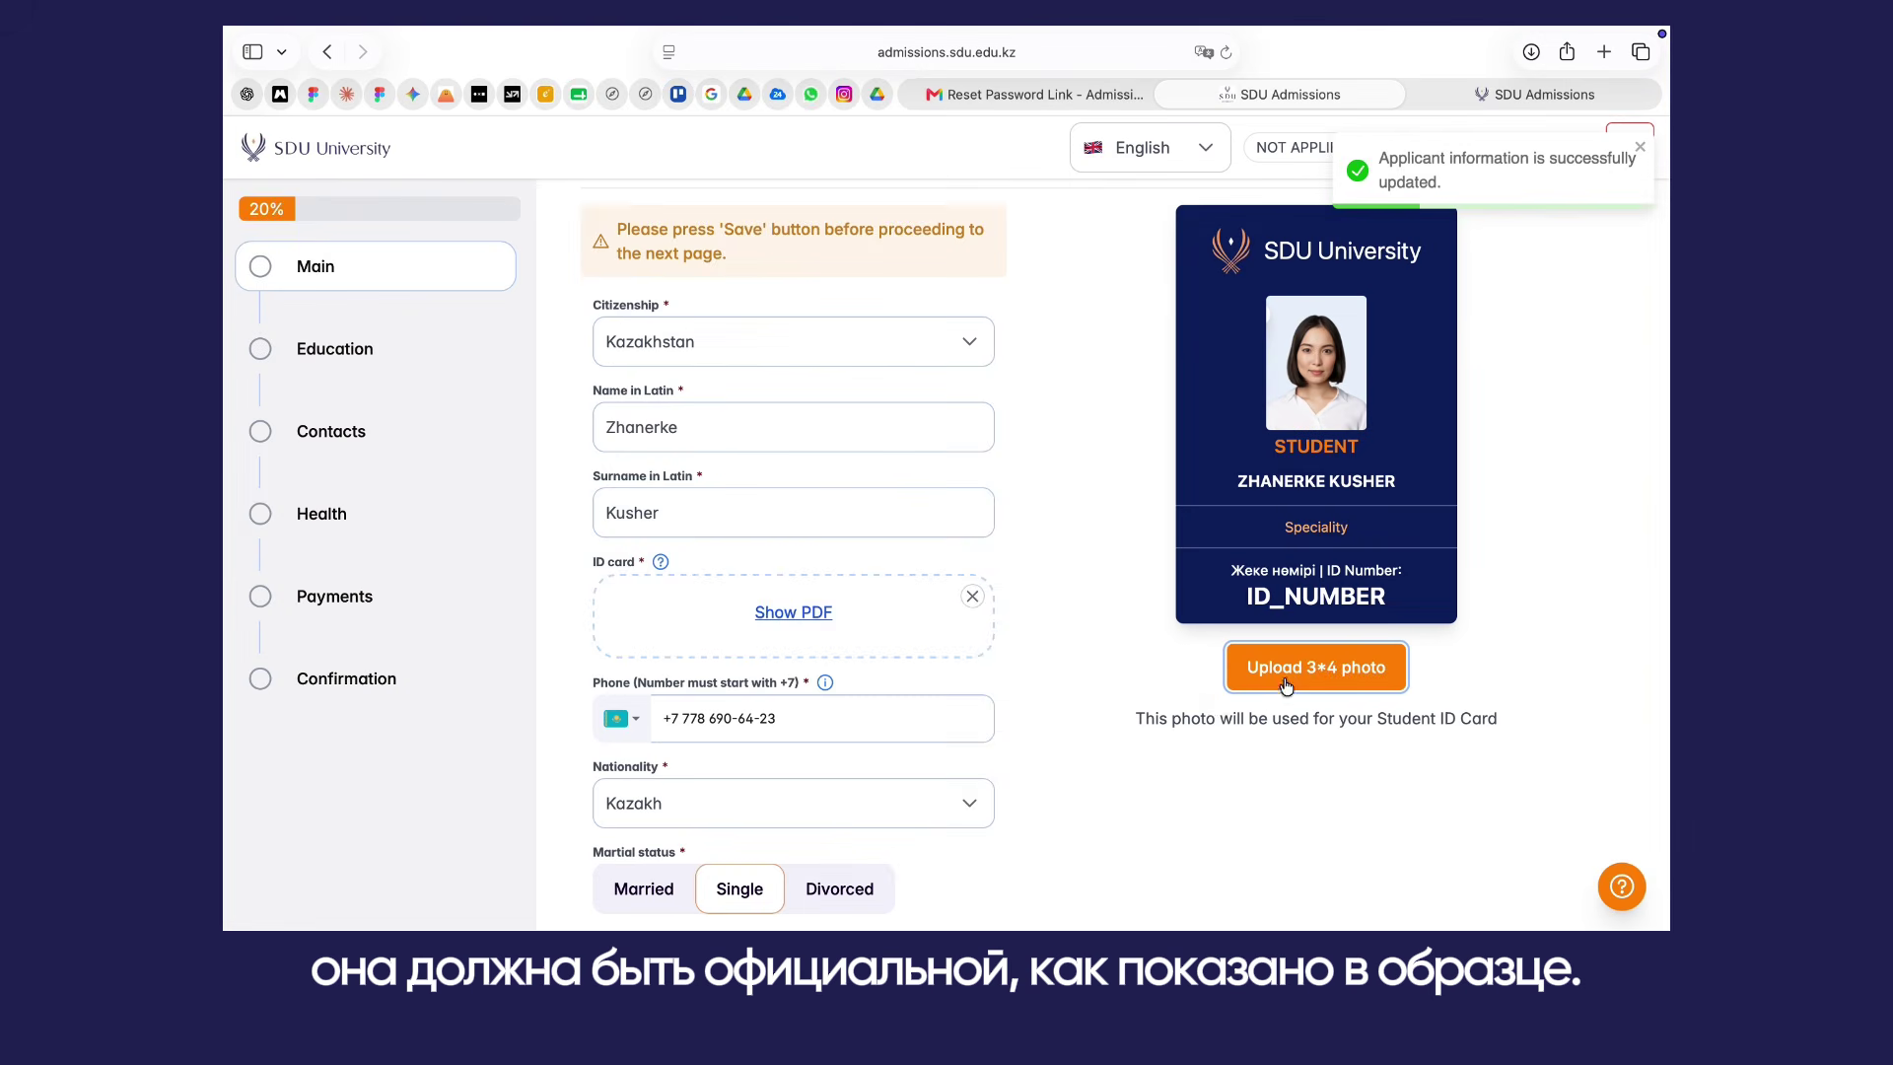
{"action": "scroll", "coordinate": [1211, 708], "scroll_direction": "down", "scroll_amount": 1}
{"action": "scroll", "coordinate": [1210, 708], "scroll_direction": "down", "scroll_amount": 10}
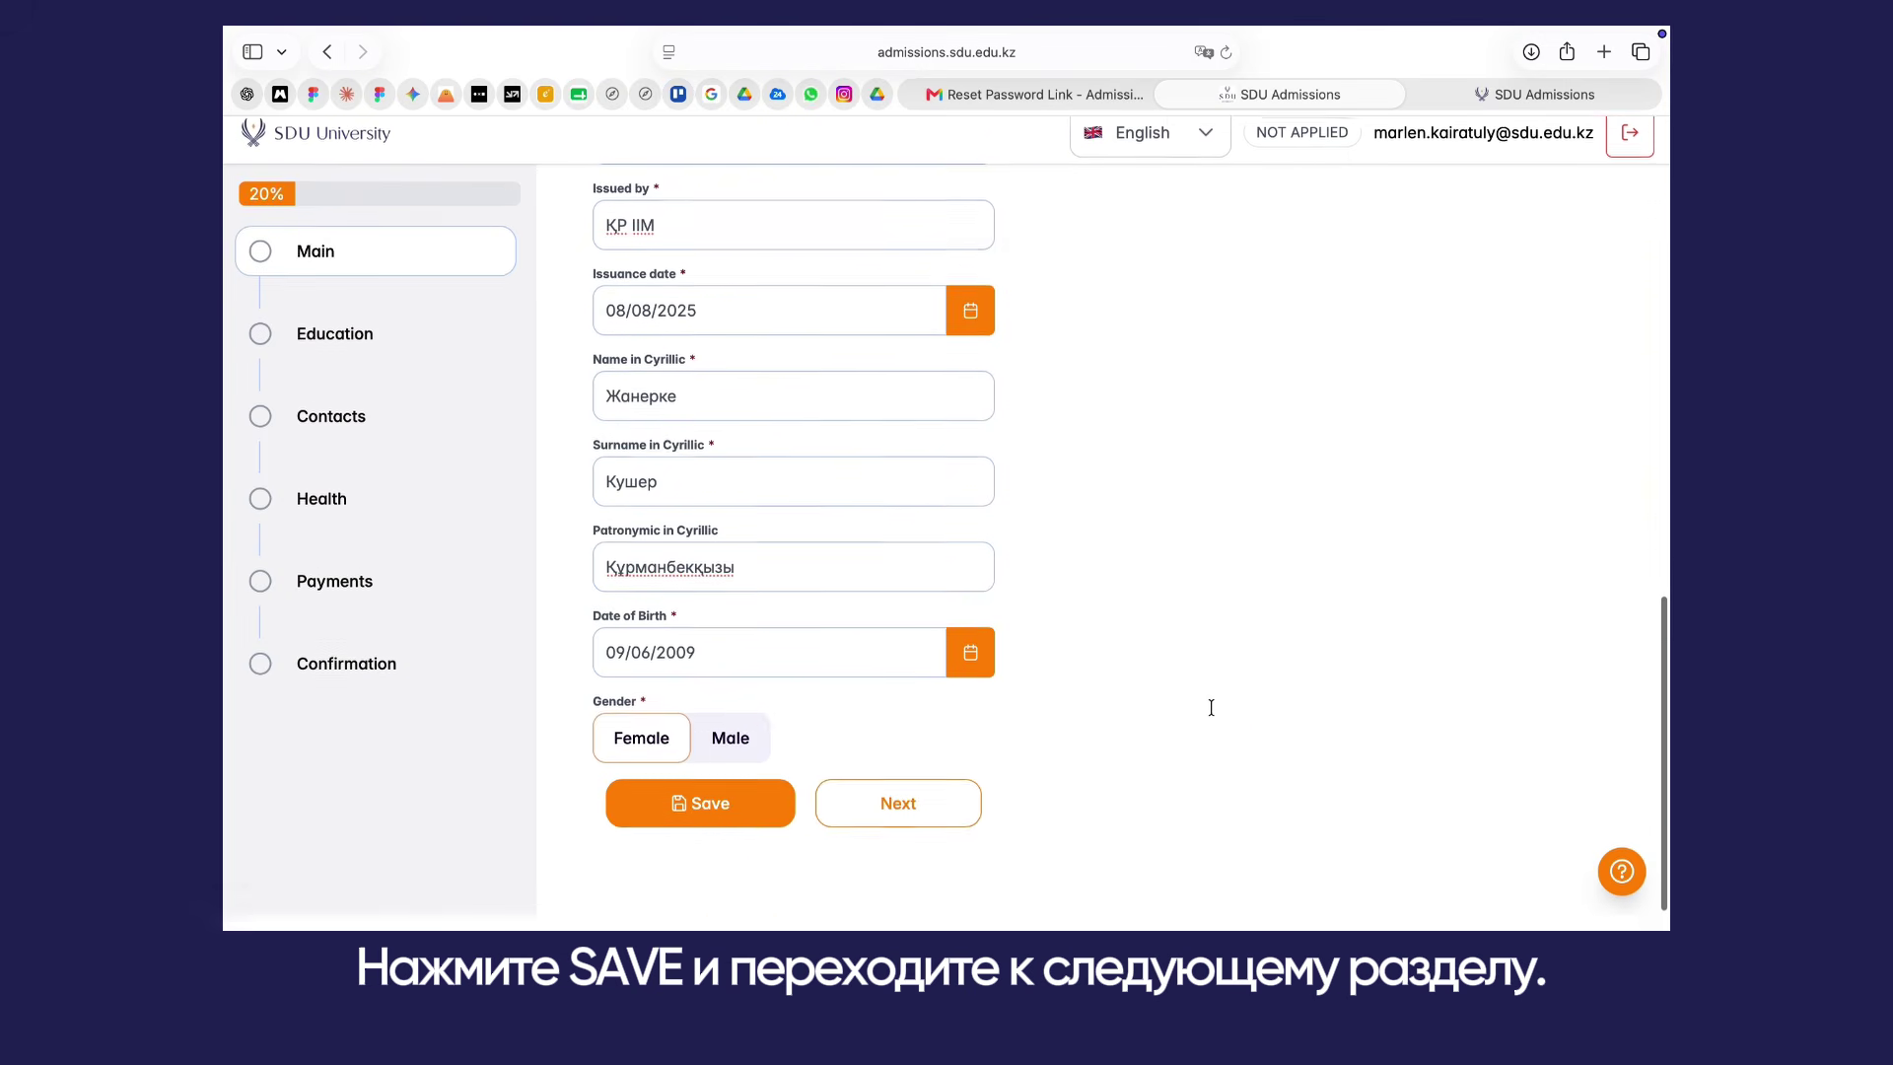
{"action": "left_click", "coordinate": [731, 815]}
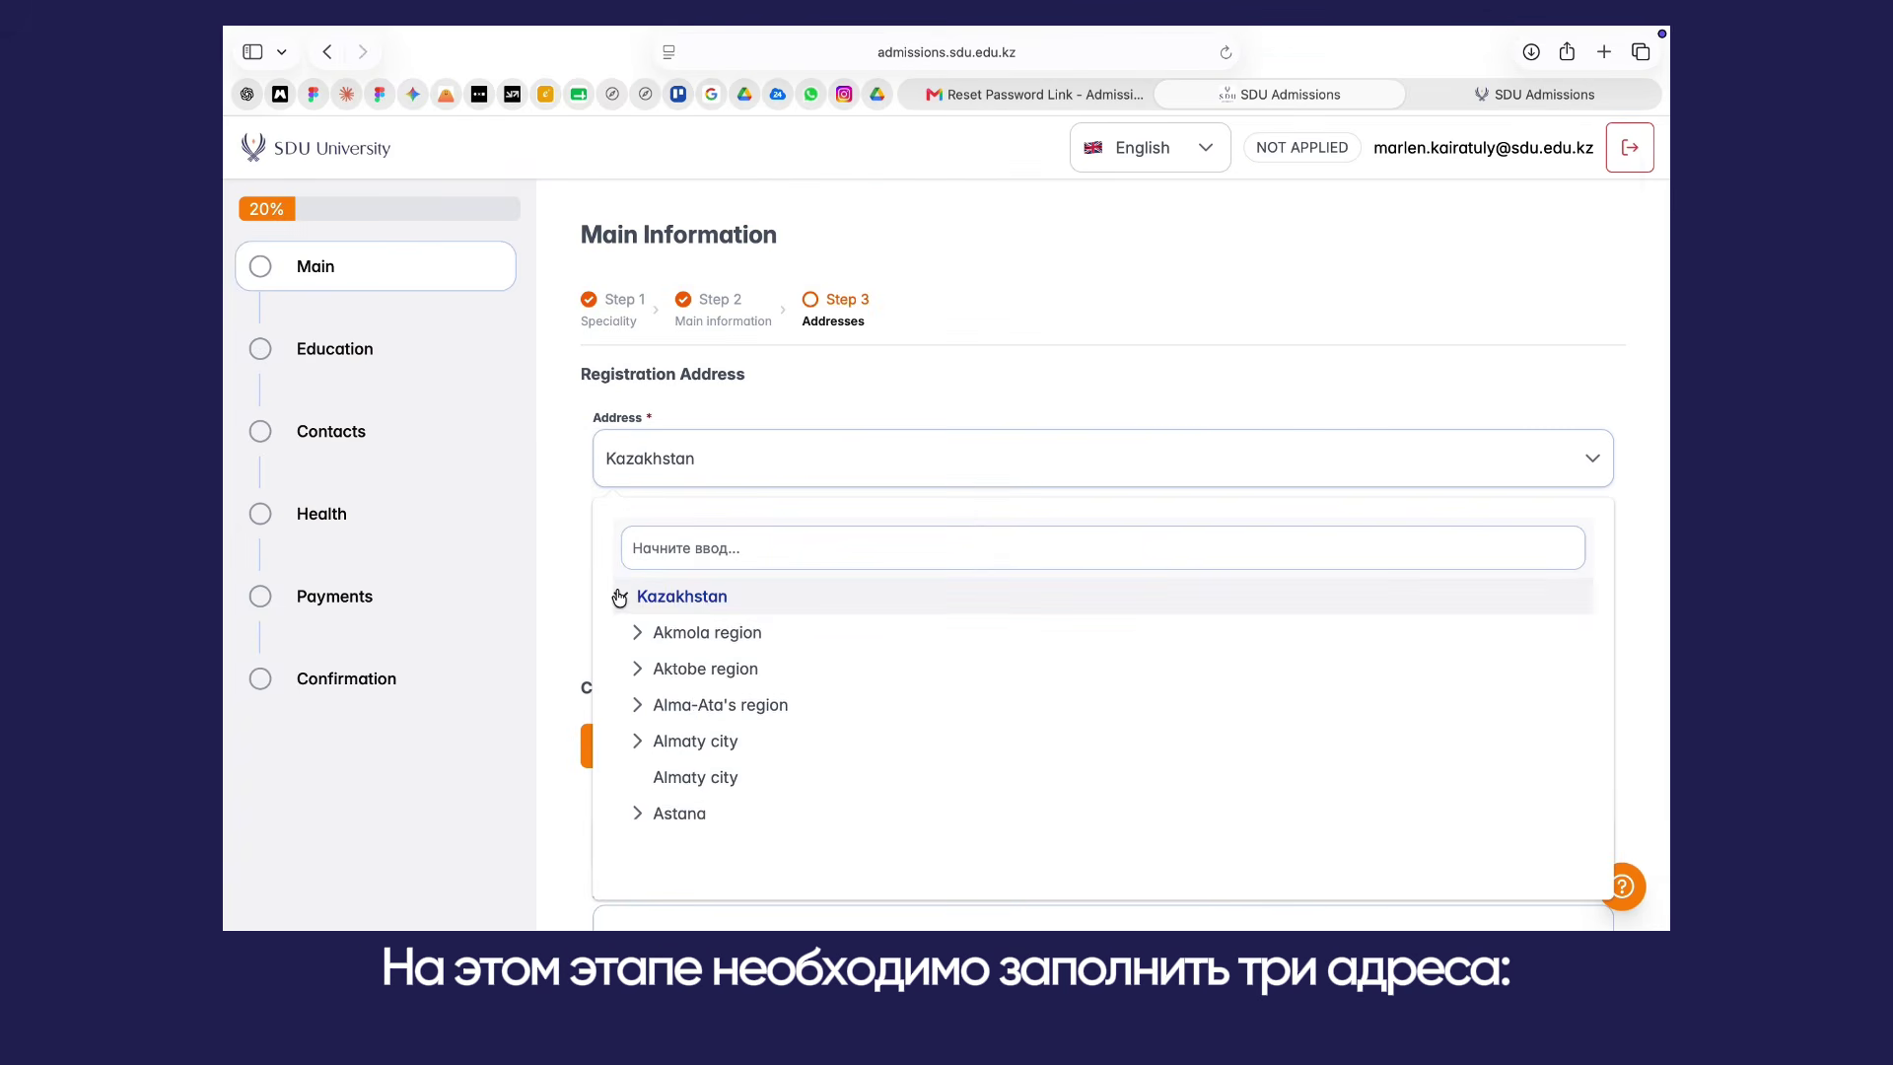
Step: Save the registration address in Abay district, Shymkent, with its street address line
{"action": "scroll", "coordinate": [648, 658], "scroll_direction": "down", "scroll_amount": 5}
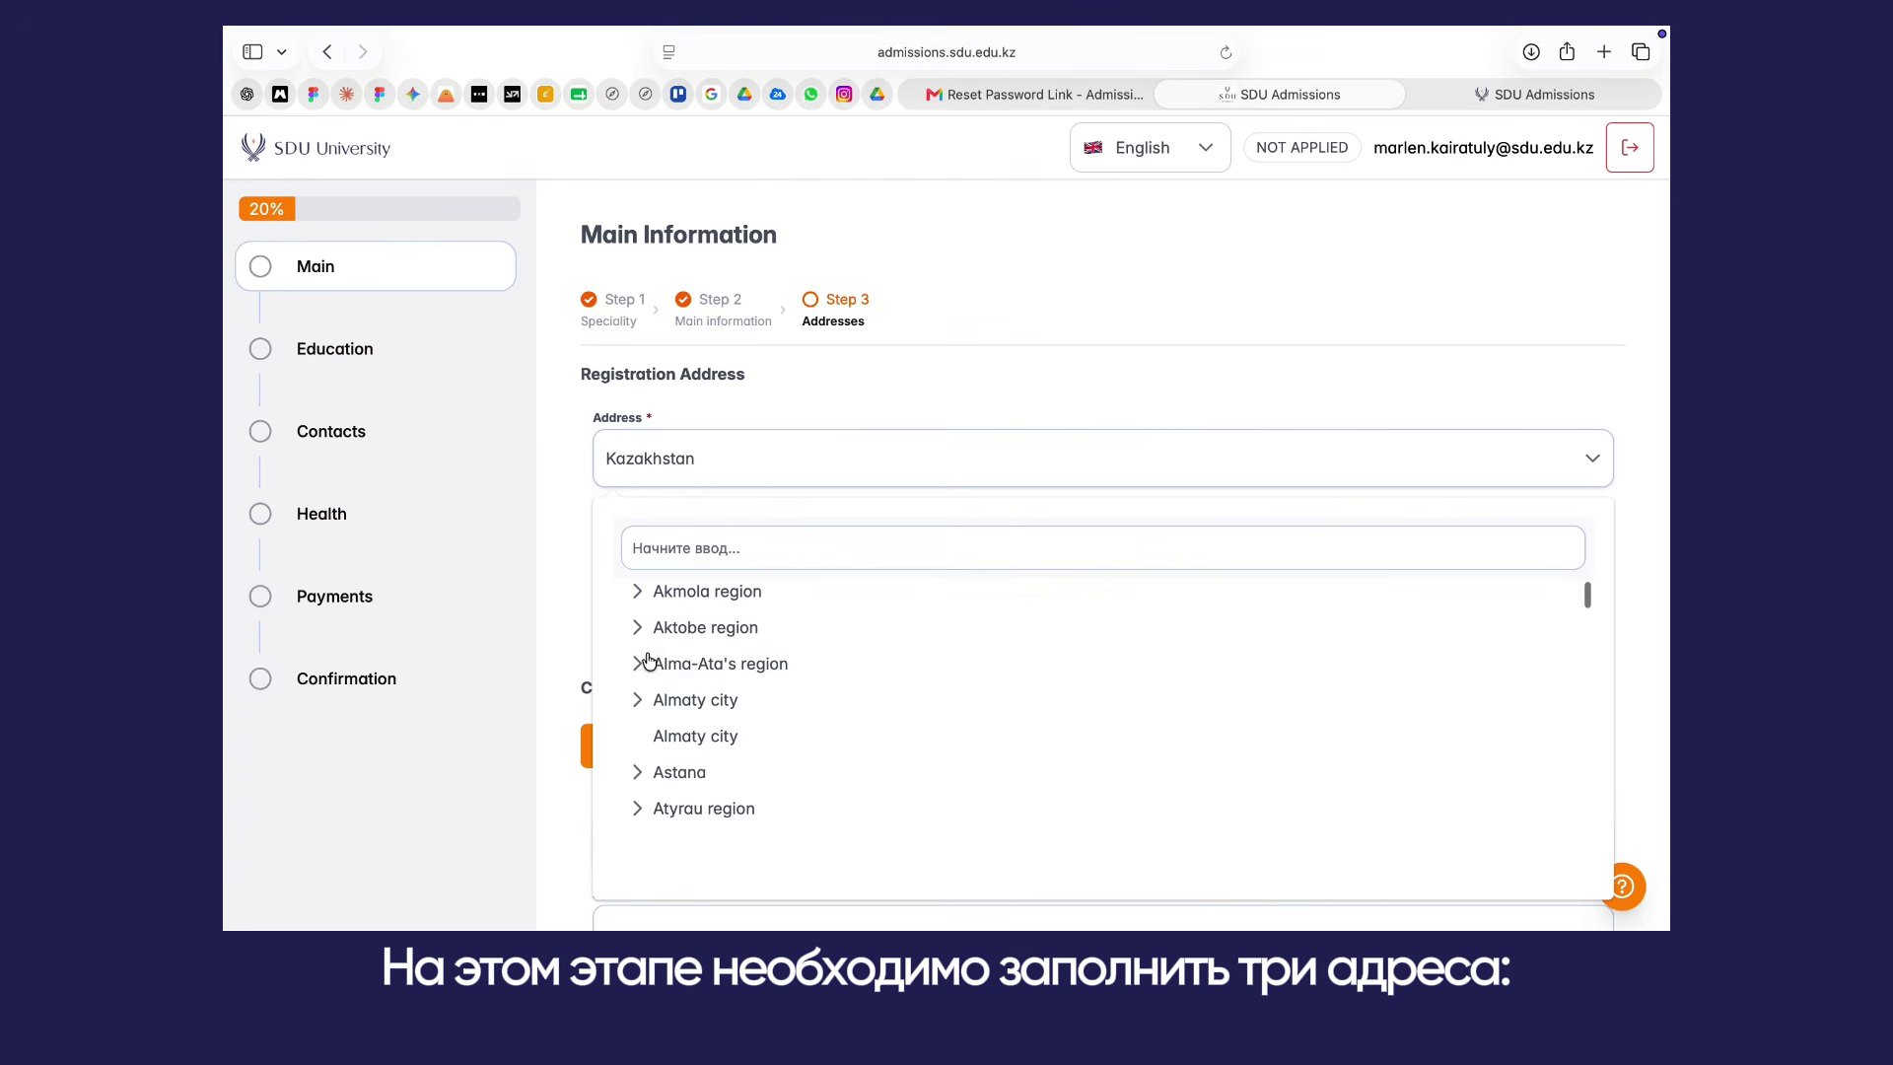
{"action": "scroll", "coordinate": [648, 659], "scroll_direction": "down", "scroll_amount": 2}
{"action": "left_click", "coordinate": [704, 706]}
{"action": "scroll", "coordinate": [705, 706], "scroll_direction": "down", "scroll_amount": 3}
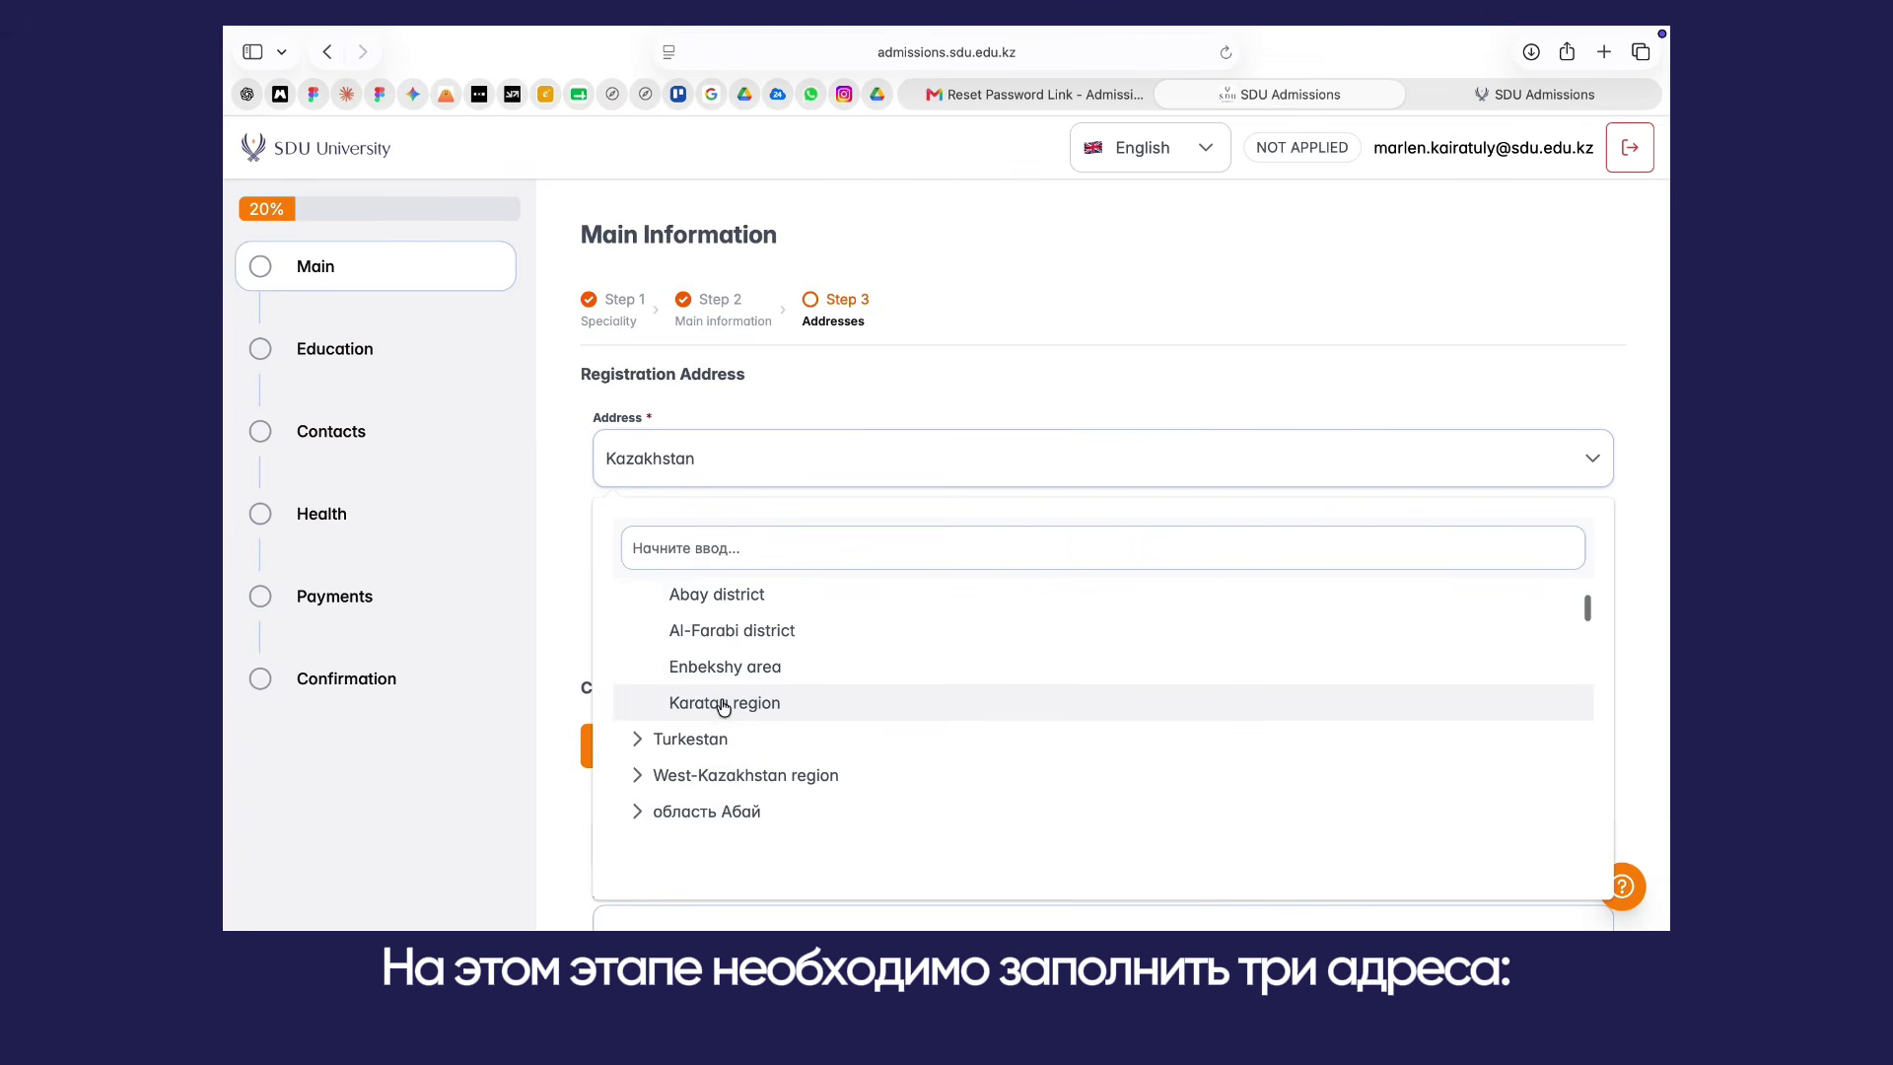
{"action": "left_click", "coordinate": [690, 601]}
{"action": "left_click", "coordinate": [700, 568]}
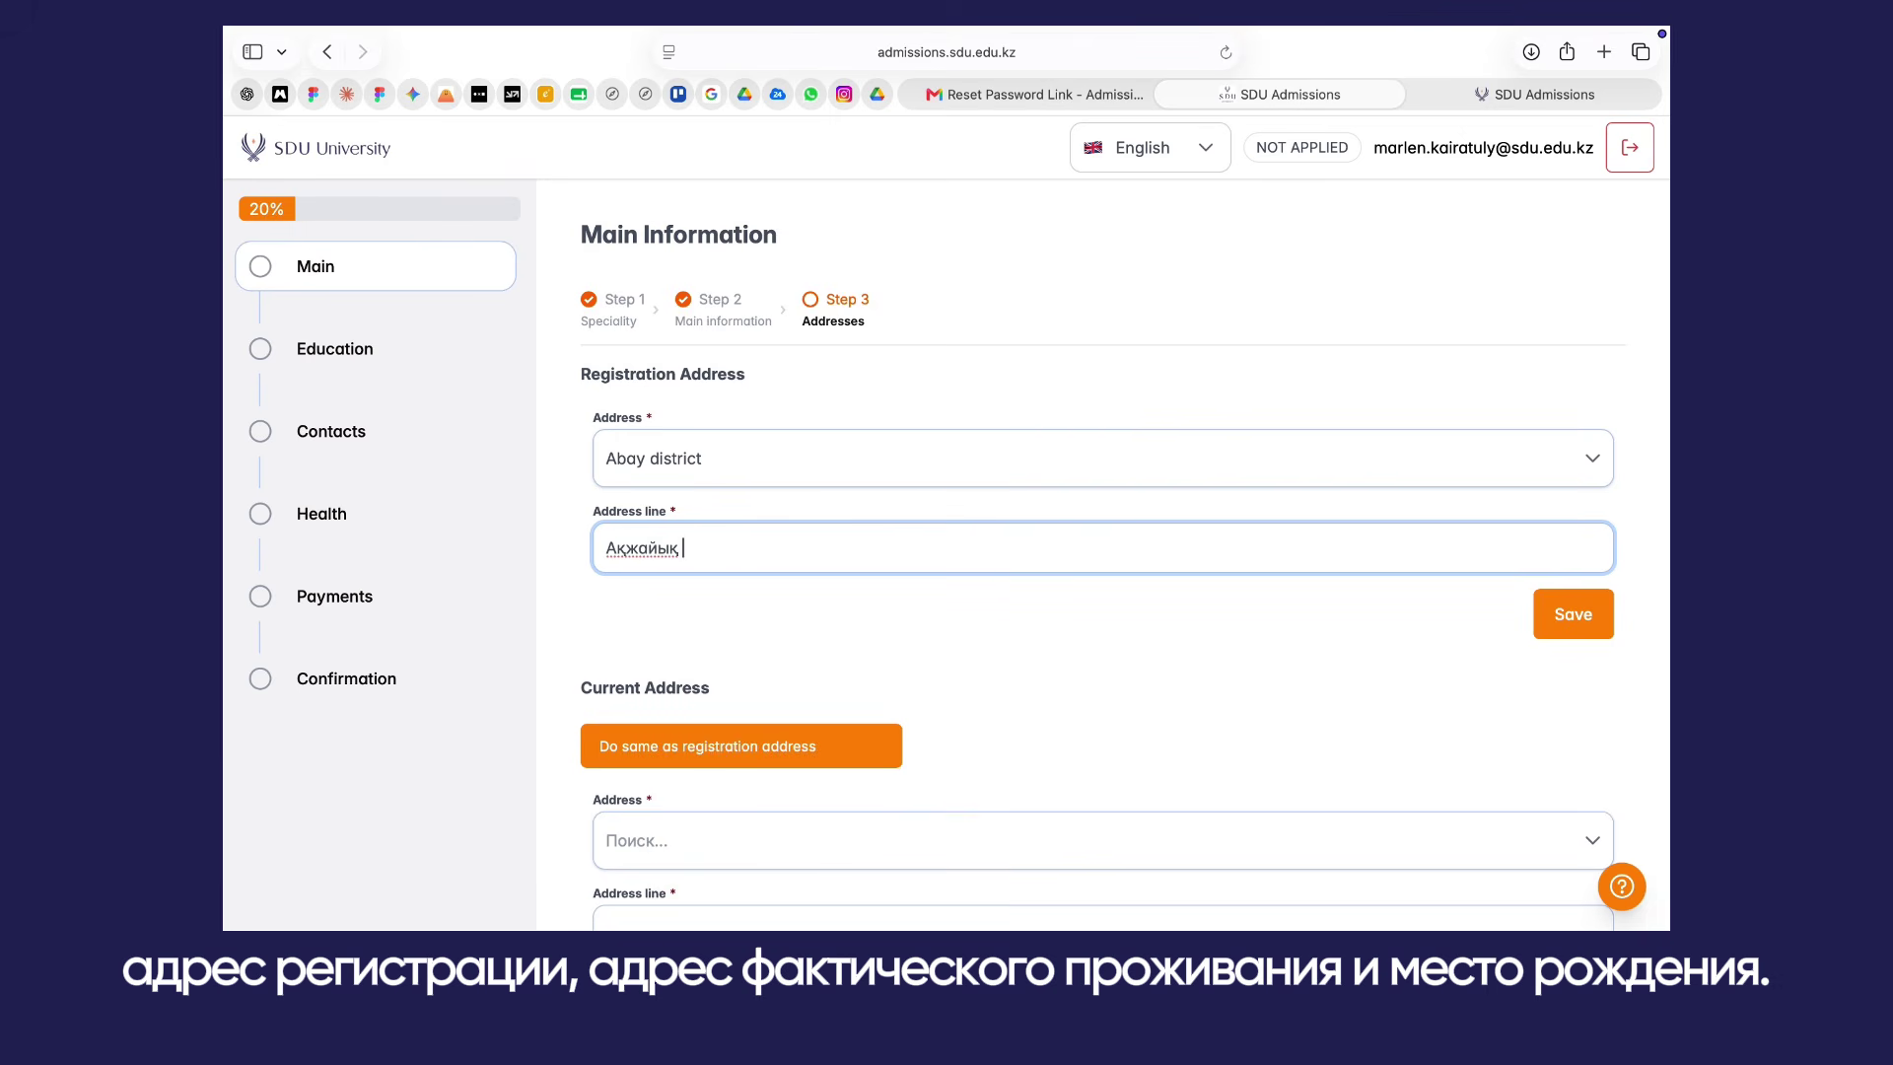
{"action": "key", "text": "Return"}
Step: Save the current address in Almaly district, Almaty city, and the place of birth address
{"action": "scroll", "coordinate": [930, 663], "scroll_direction": "down", "scroll_amount": 4}
{"action": "left_click", "coordinate": [710, 467]}
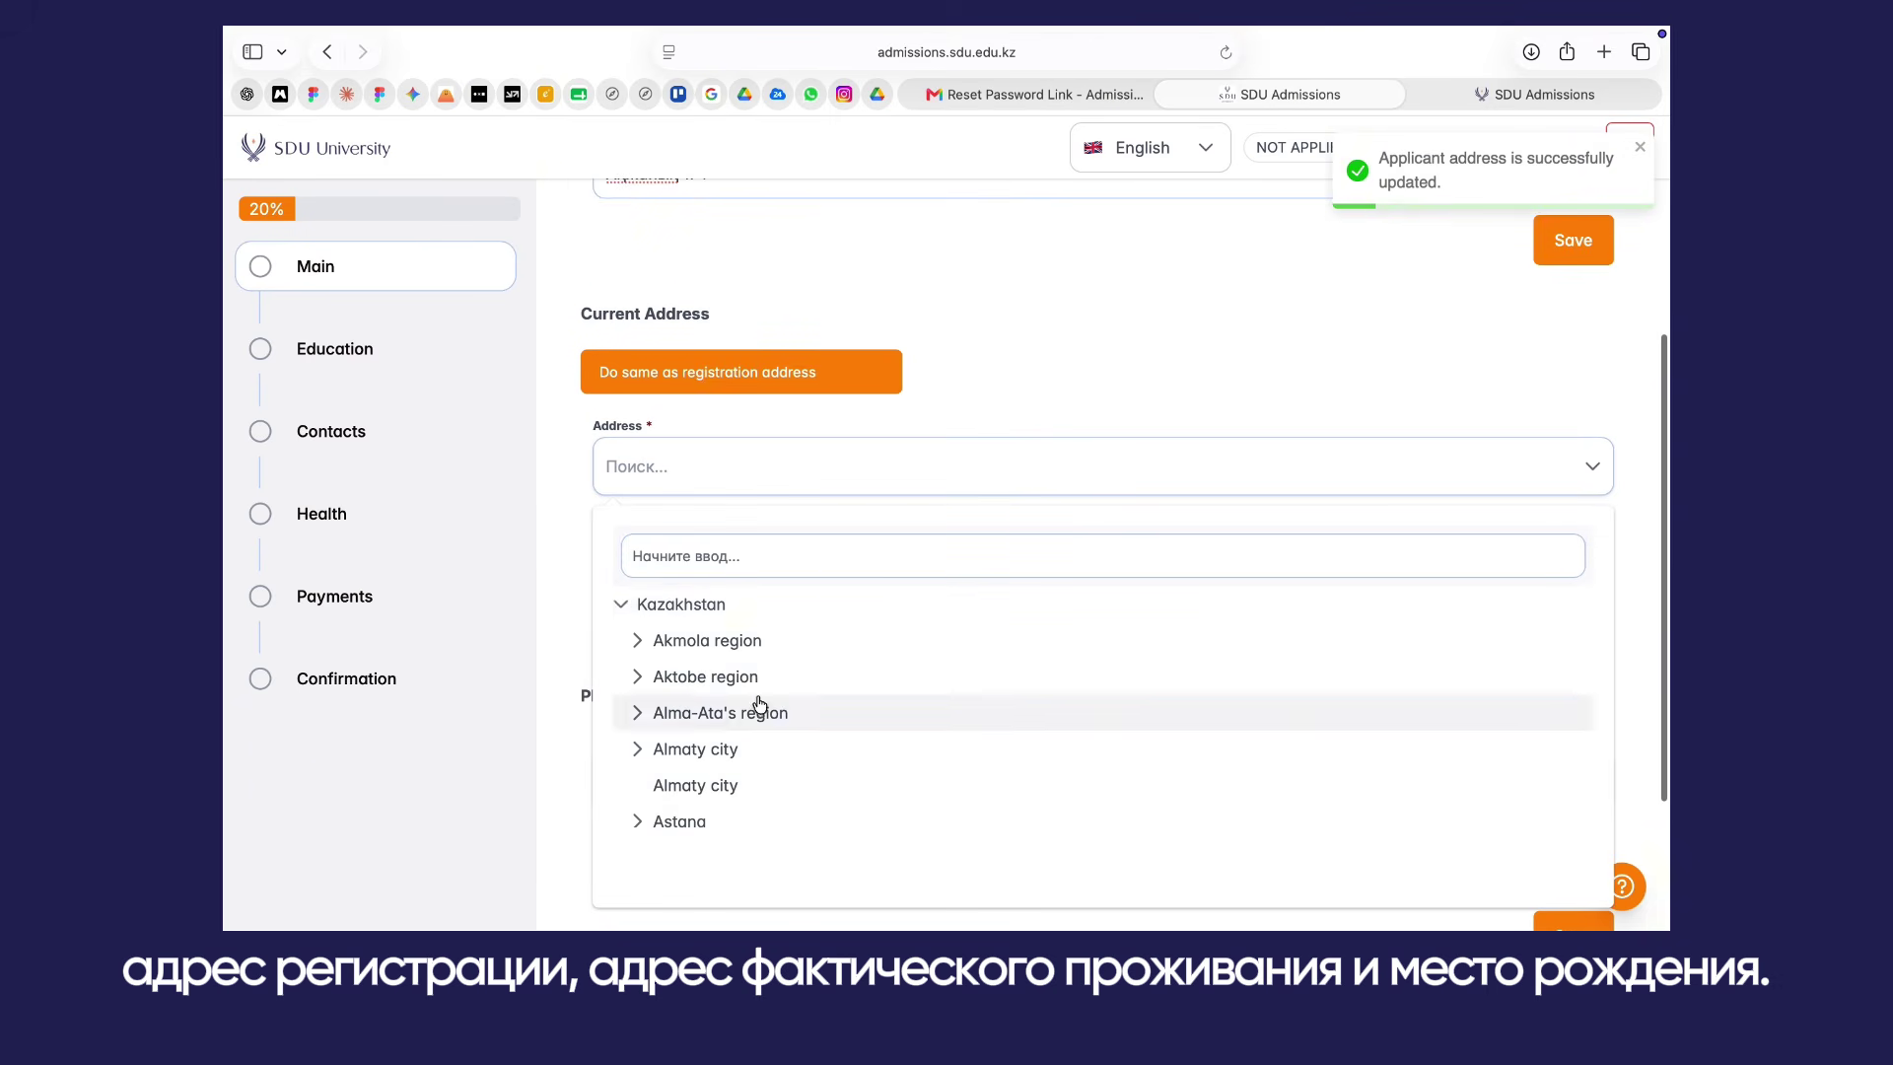
{"action": "scroll", "coordinate": [707, 646], "scroll_direction": "down", "scroll_amount": 3}
{"action": "left_click", "coordinate": [707, 646]}
{"action": "left_click", "coordinate": [690, 604]}
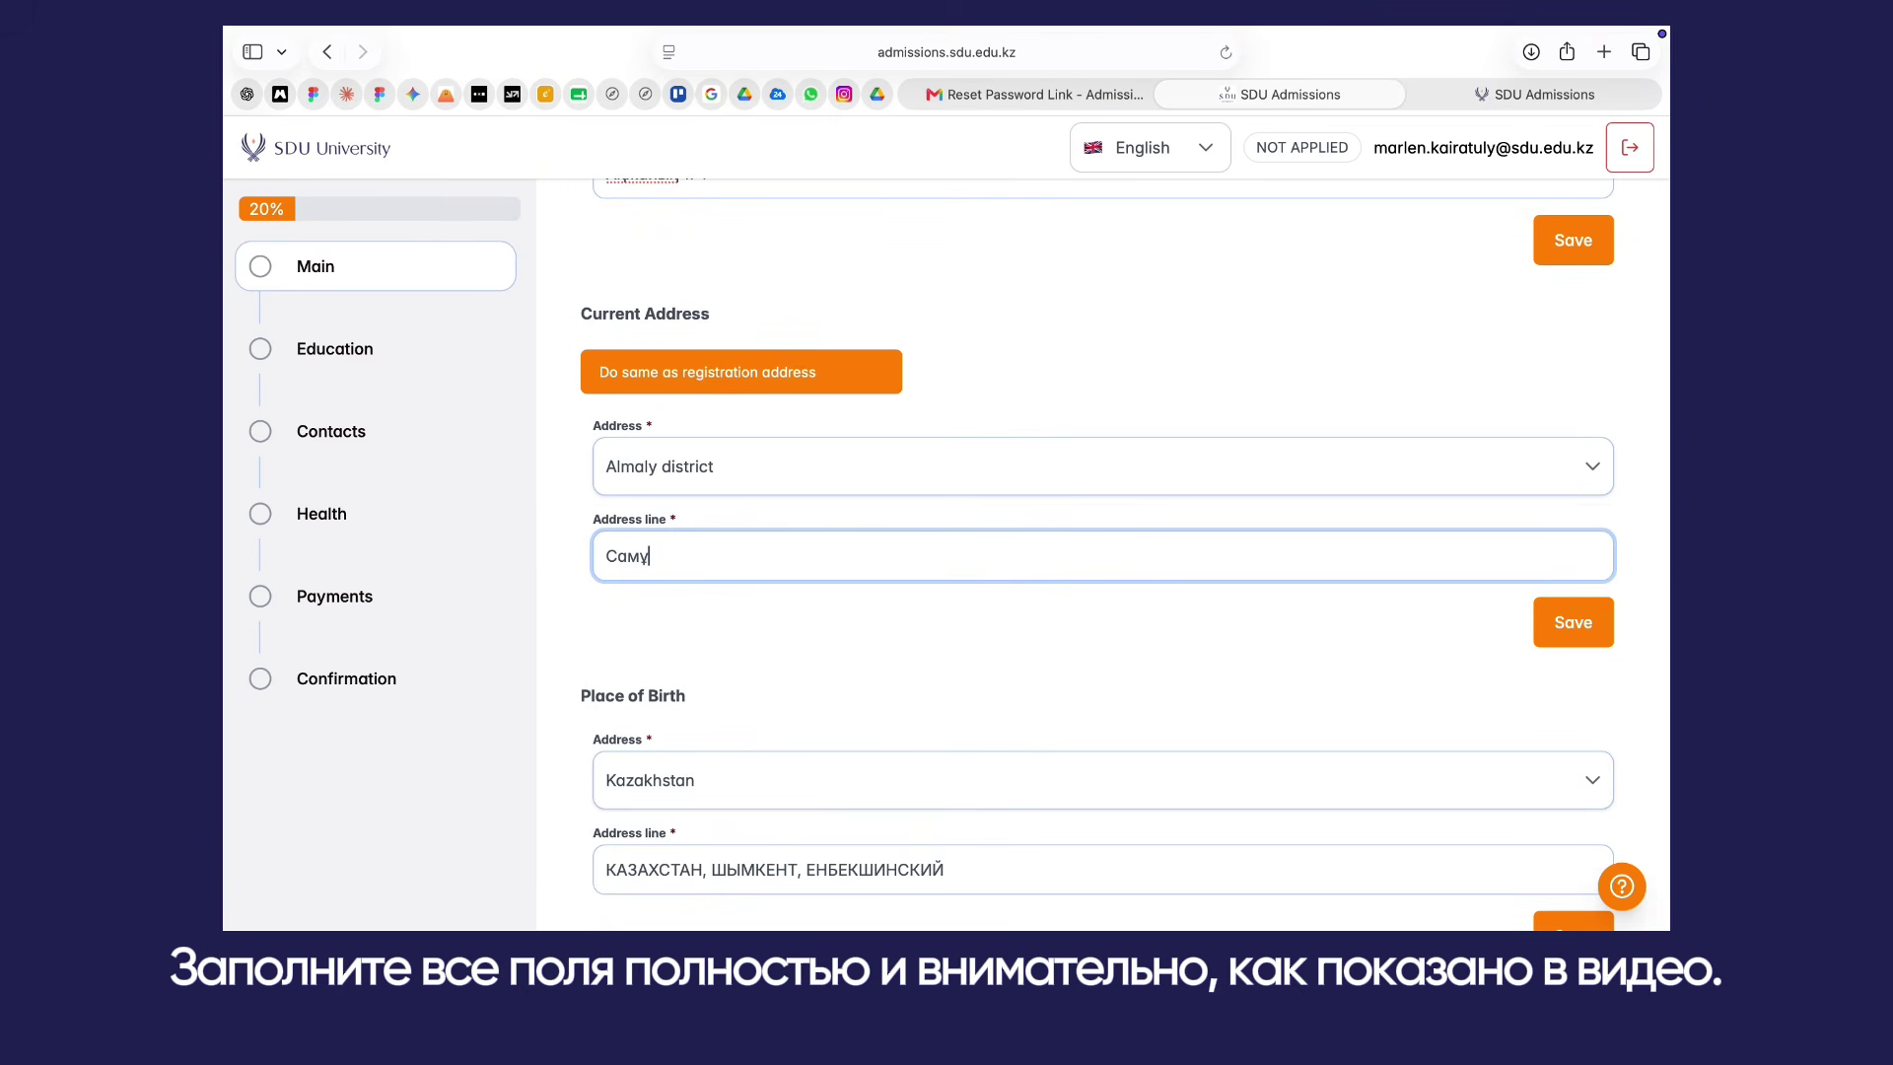
{"action": "key", "text": "Return"}
{"action": "scroll", "coordinate": [1305, 503], "scroll_direction": "down", "scroll_amount": 3}
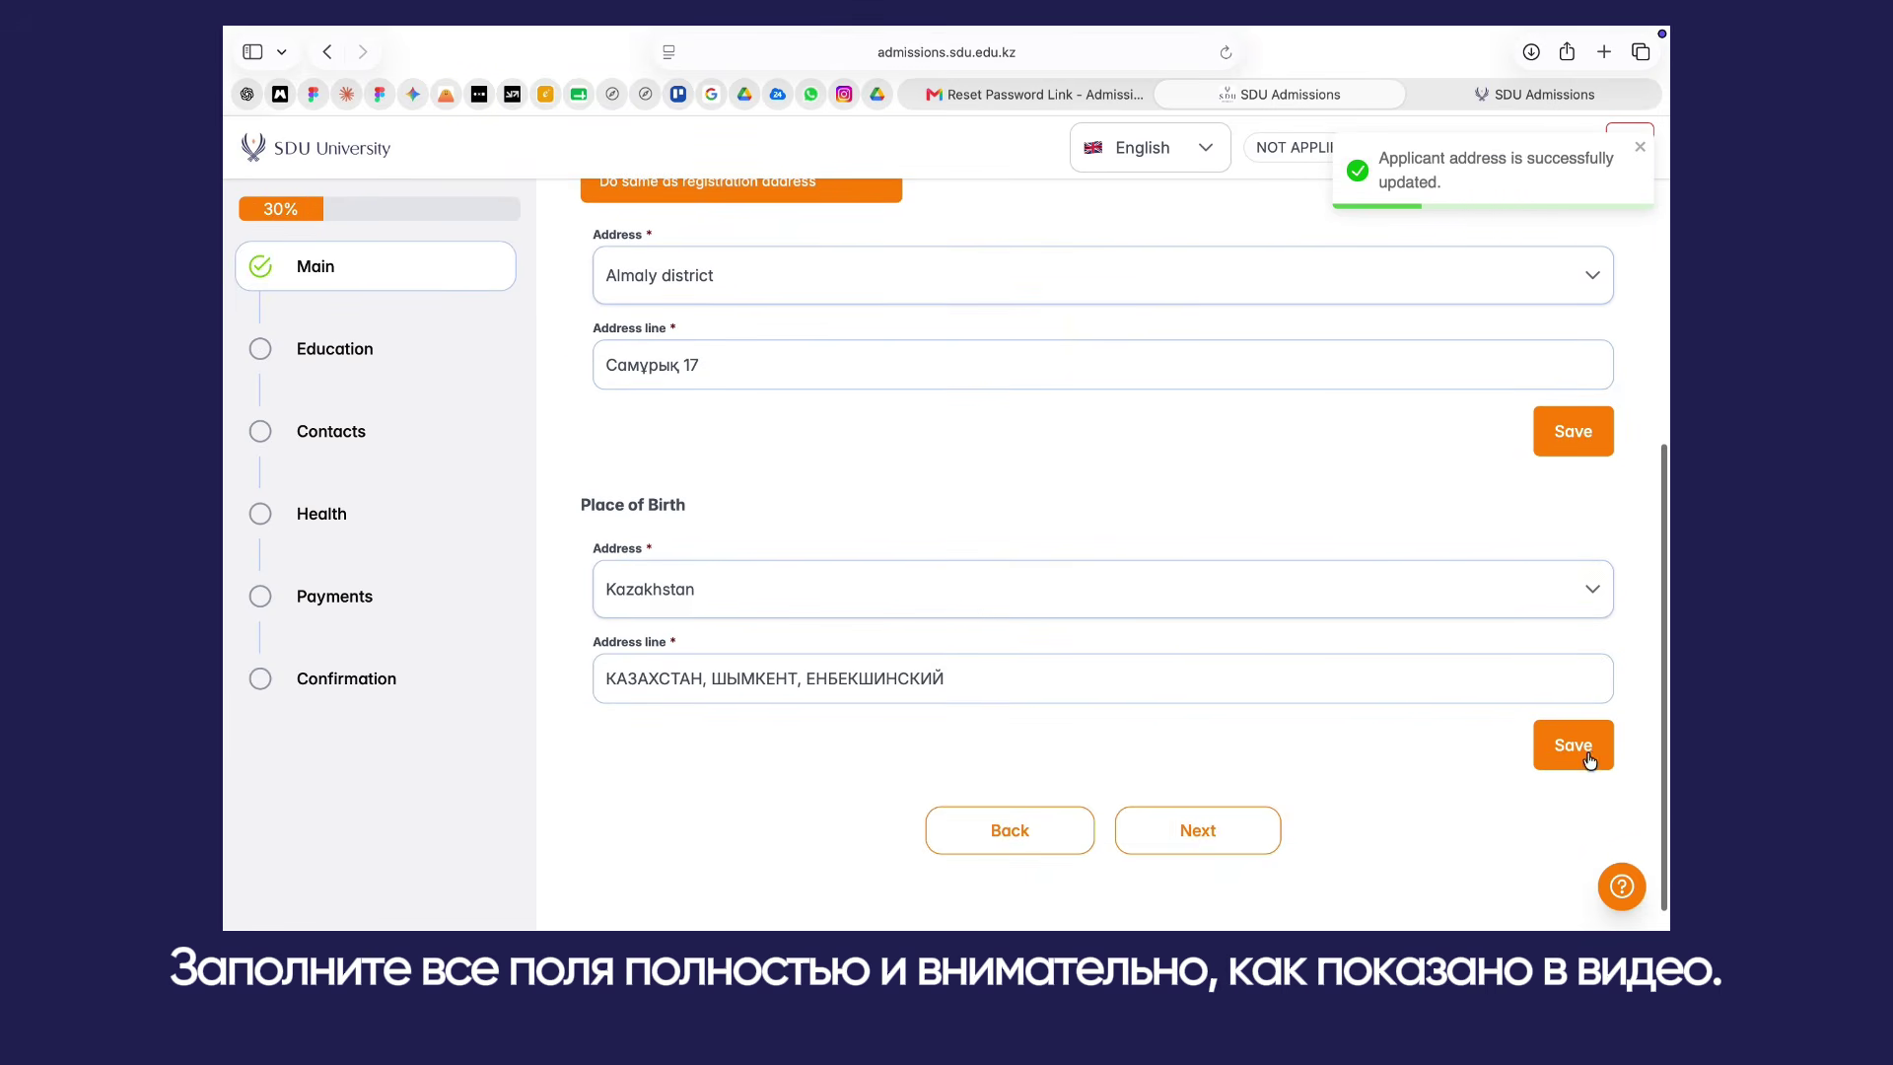
{"action": "left_click", "coordinate": [1586, 744]}
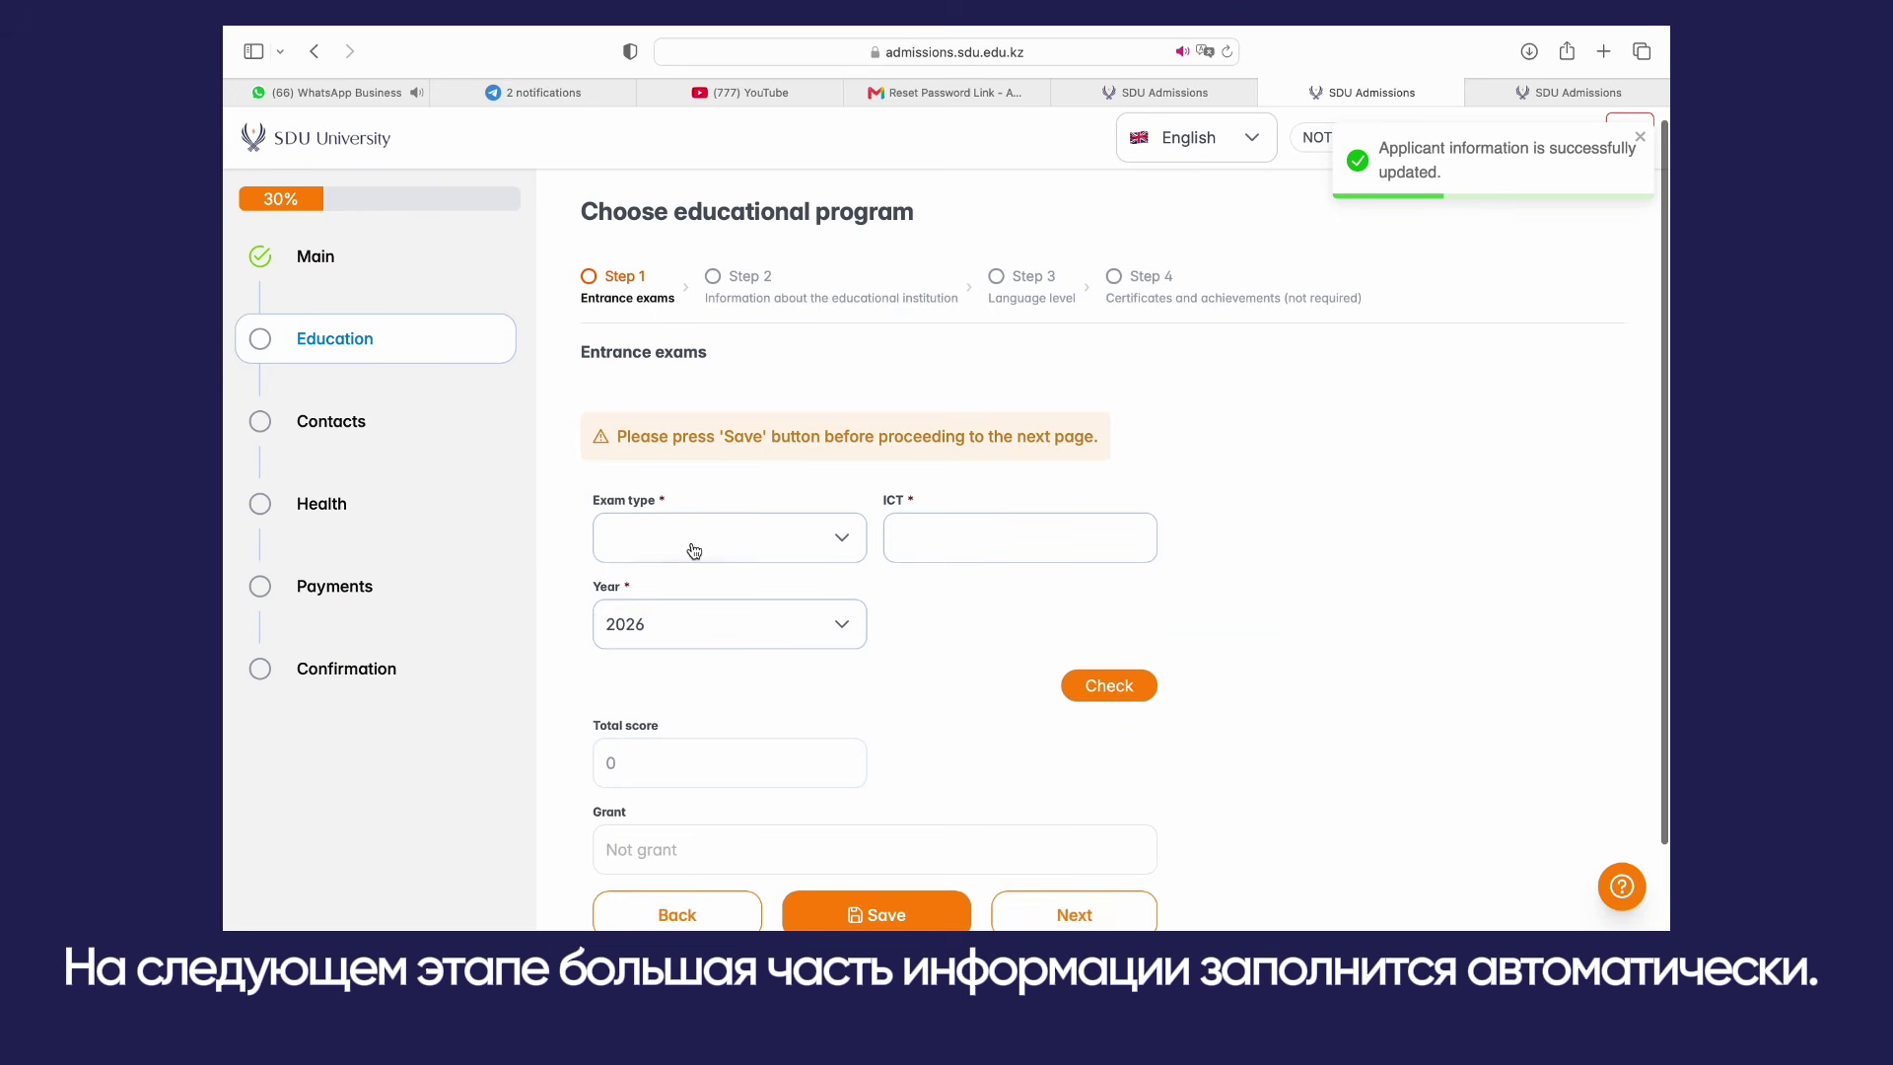
Step: Choose Unified National Testing and fetch the results using the UNT certificate number
{"action": "left_click", "coordinate": [694, 551]}
{"action": "left_click", "coordinate": [723, 596]}
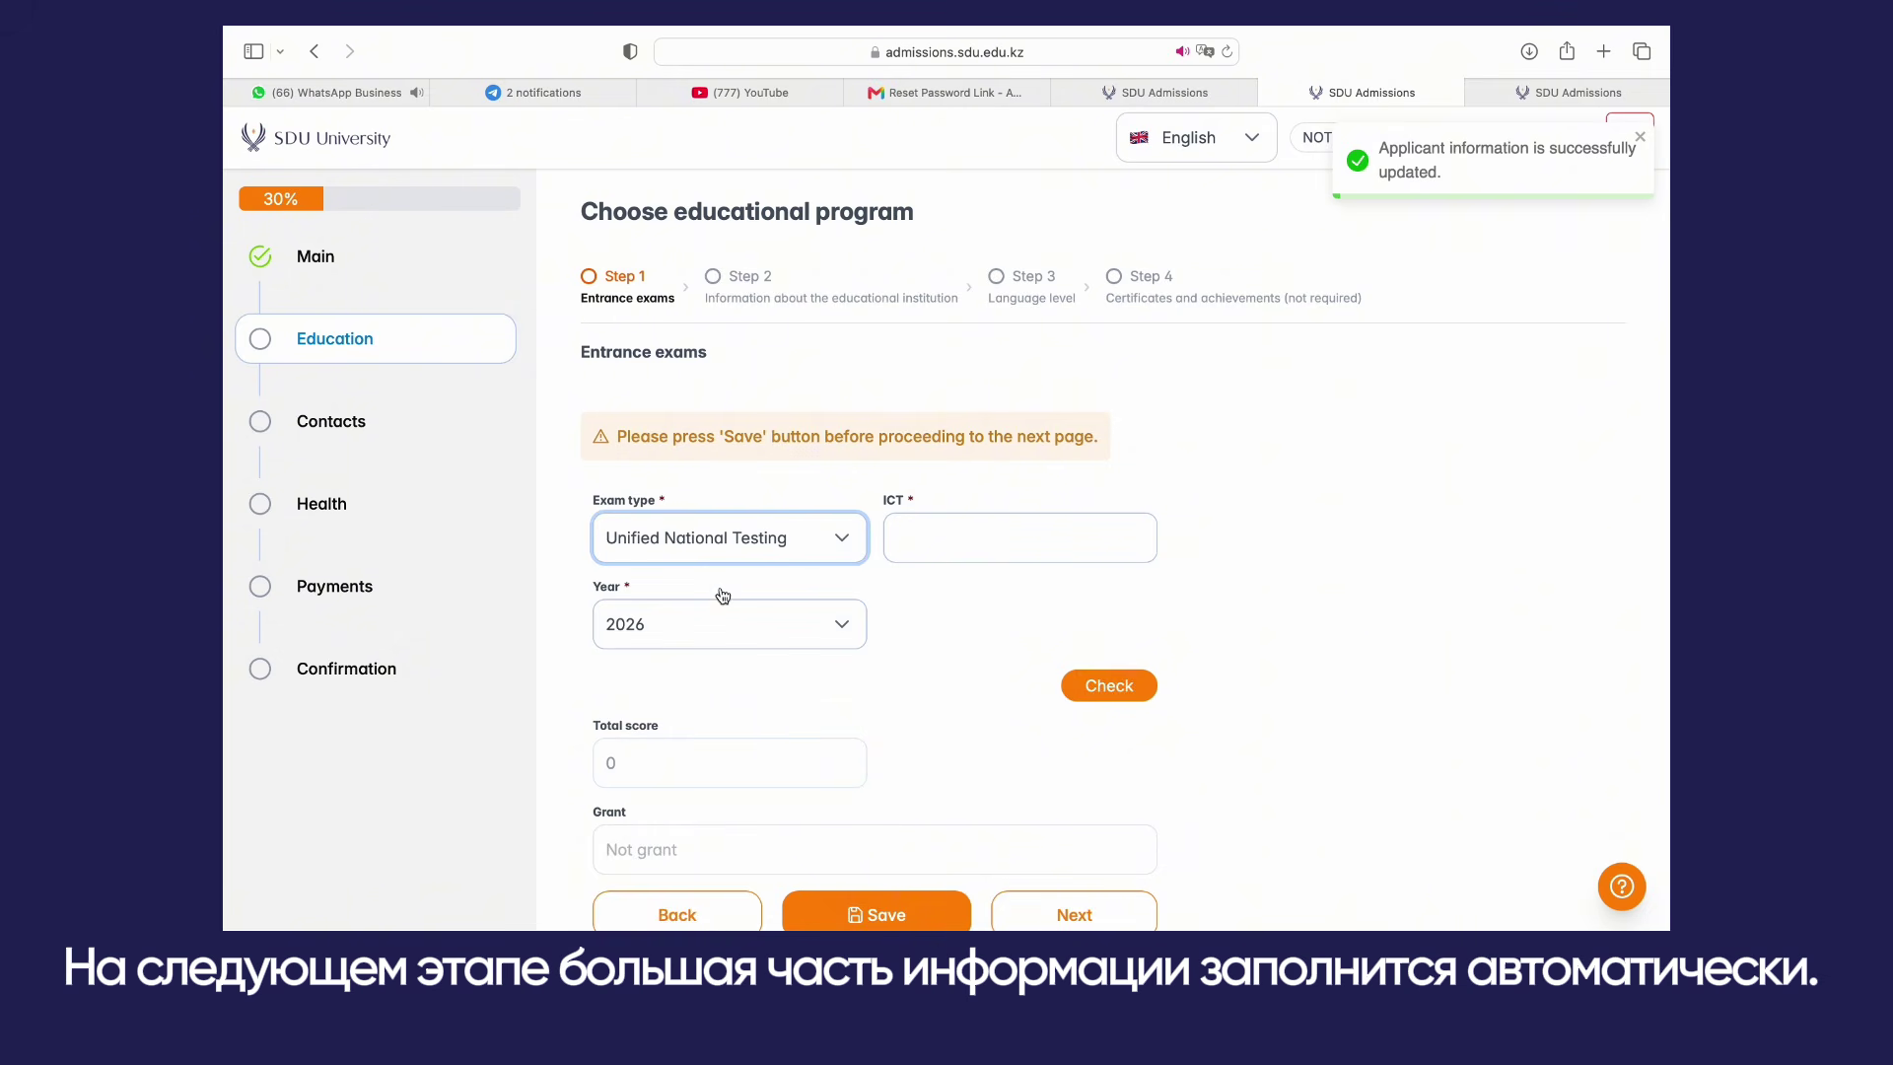
{"action": "left_click", "coordinate": [914, 543]}
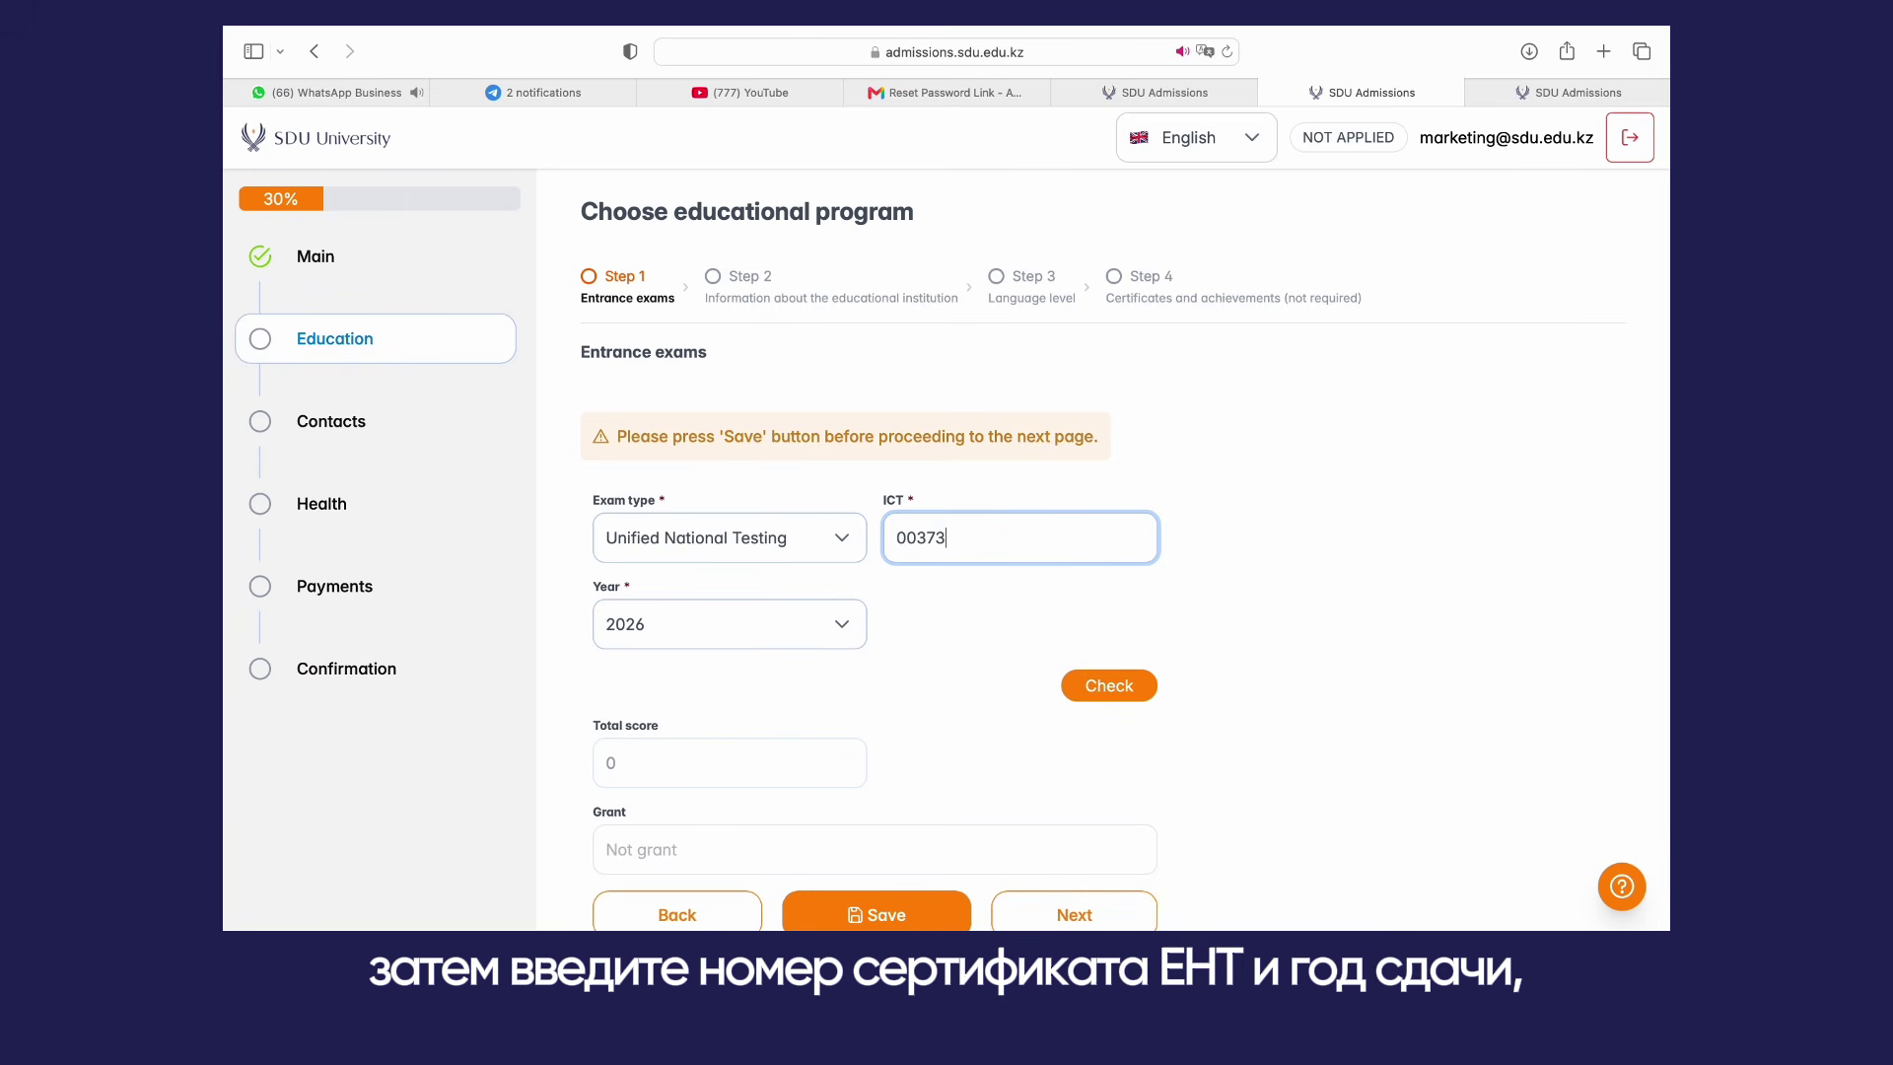
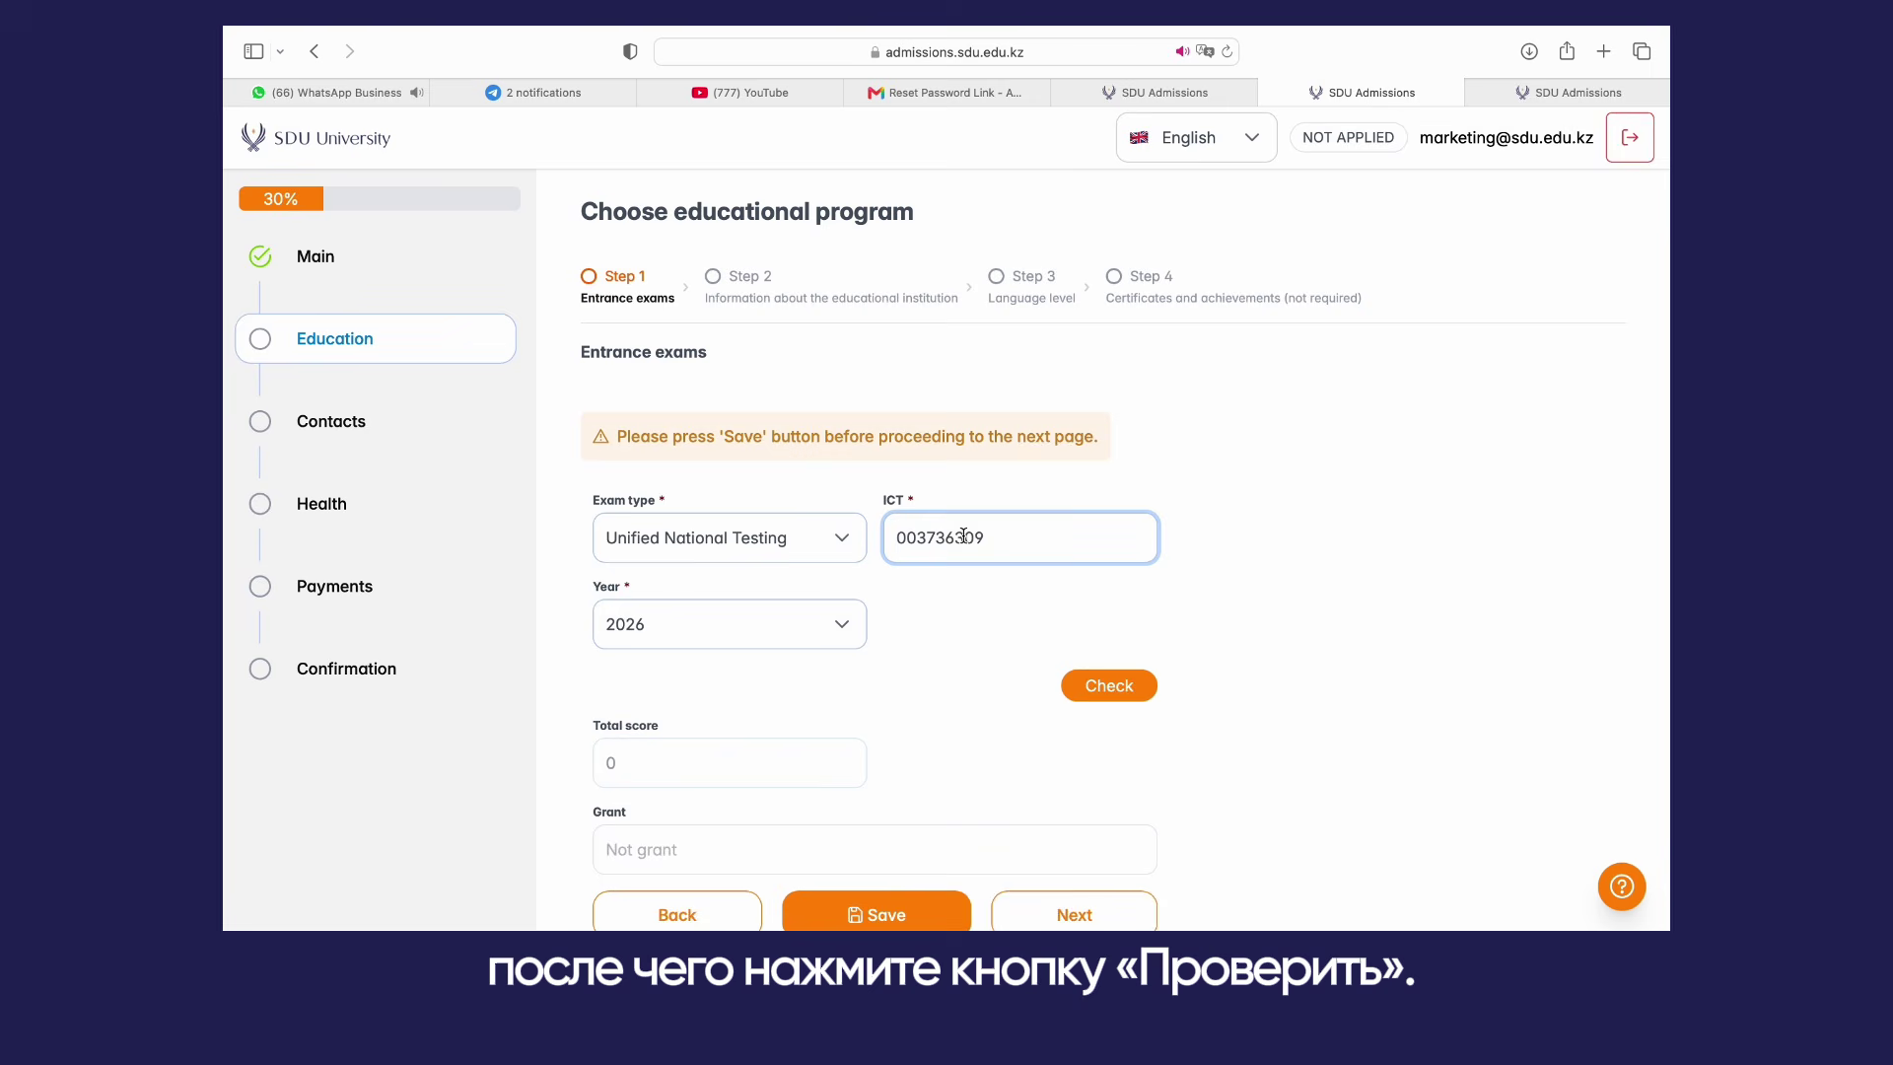
{"action": "left_click", "coordinate": [1089, 687]}
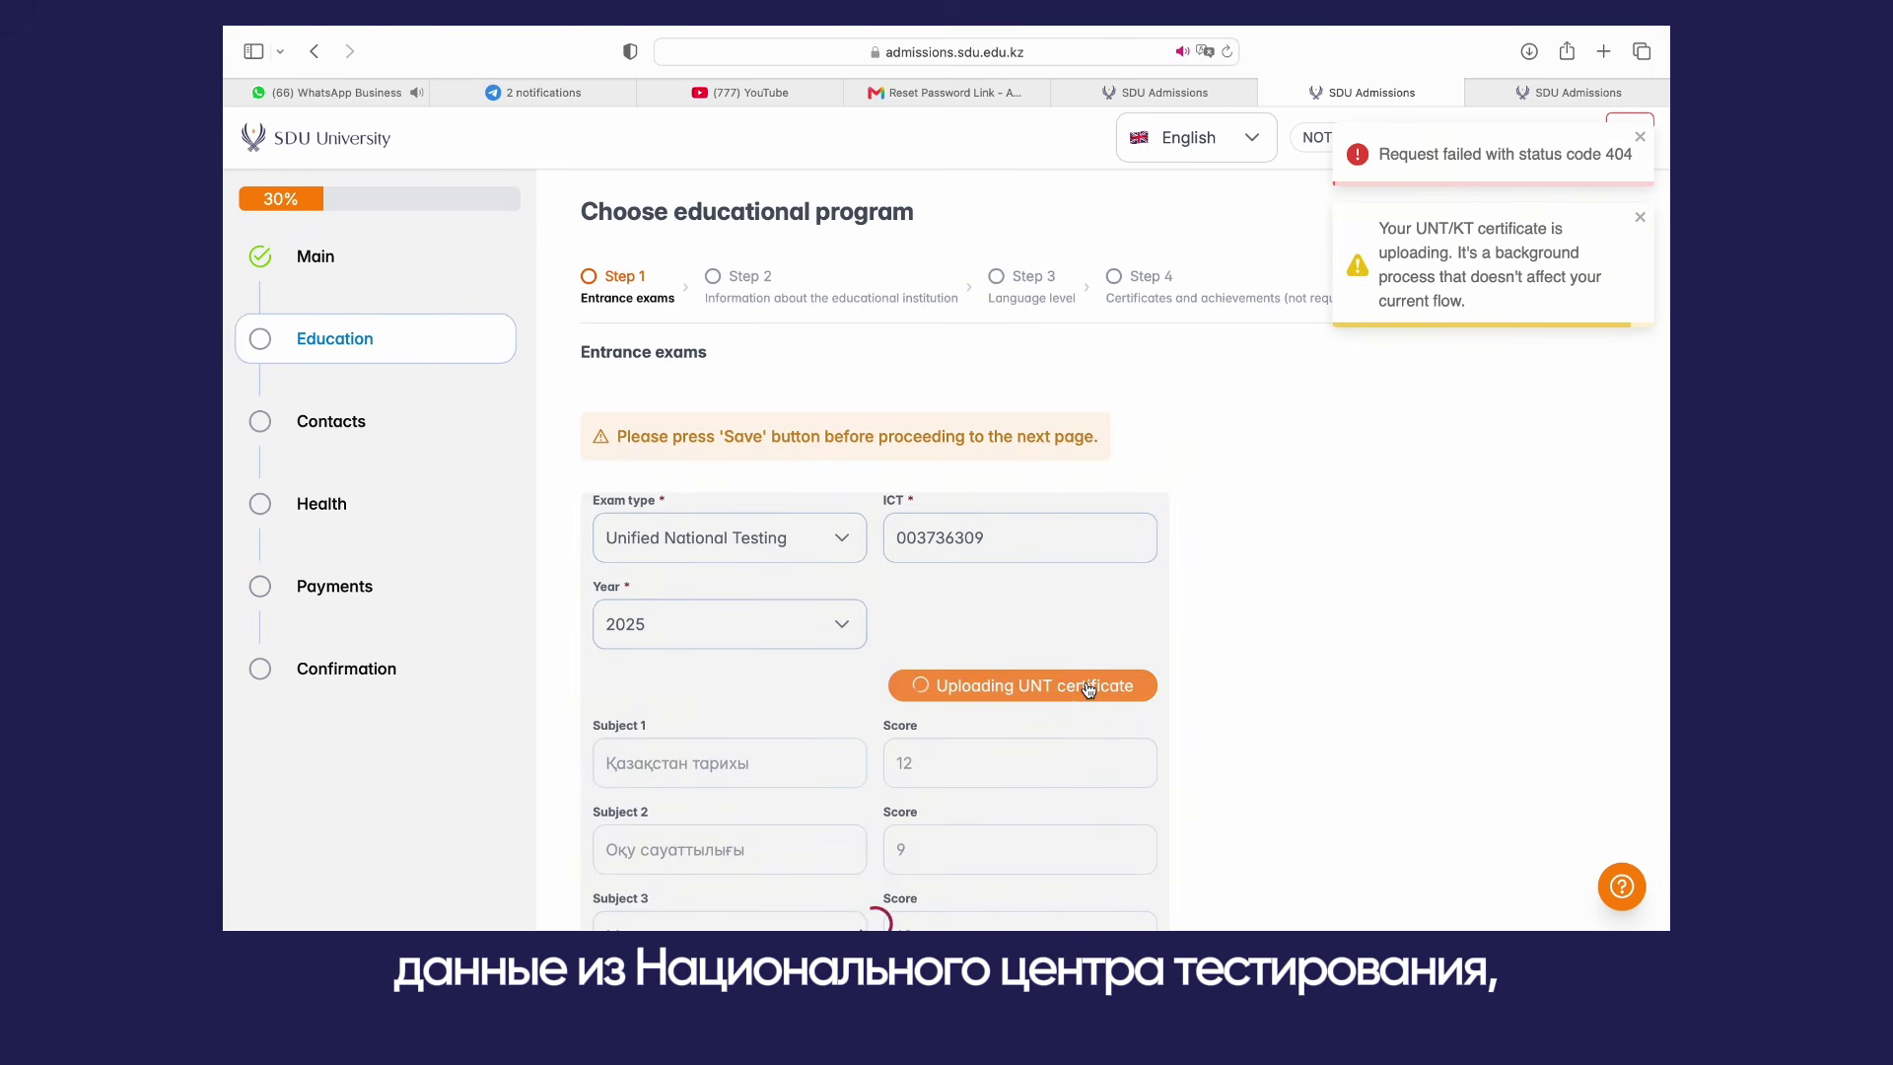
Step: Save the fetched UNT results (total 112) and go to the educational institution step
{"action": "scroll", "coordinate": [1089, 687], "scroll_direction": "down", "scroll_amount": 5}
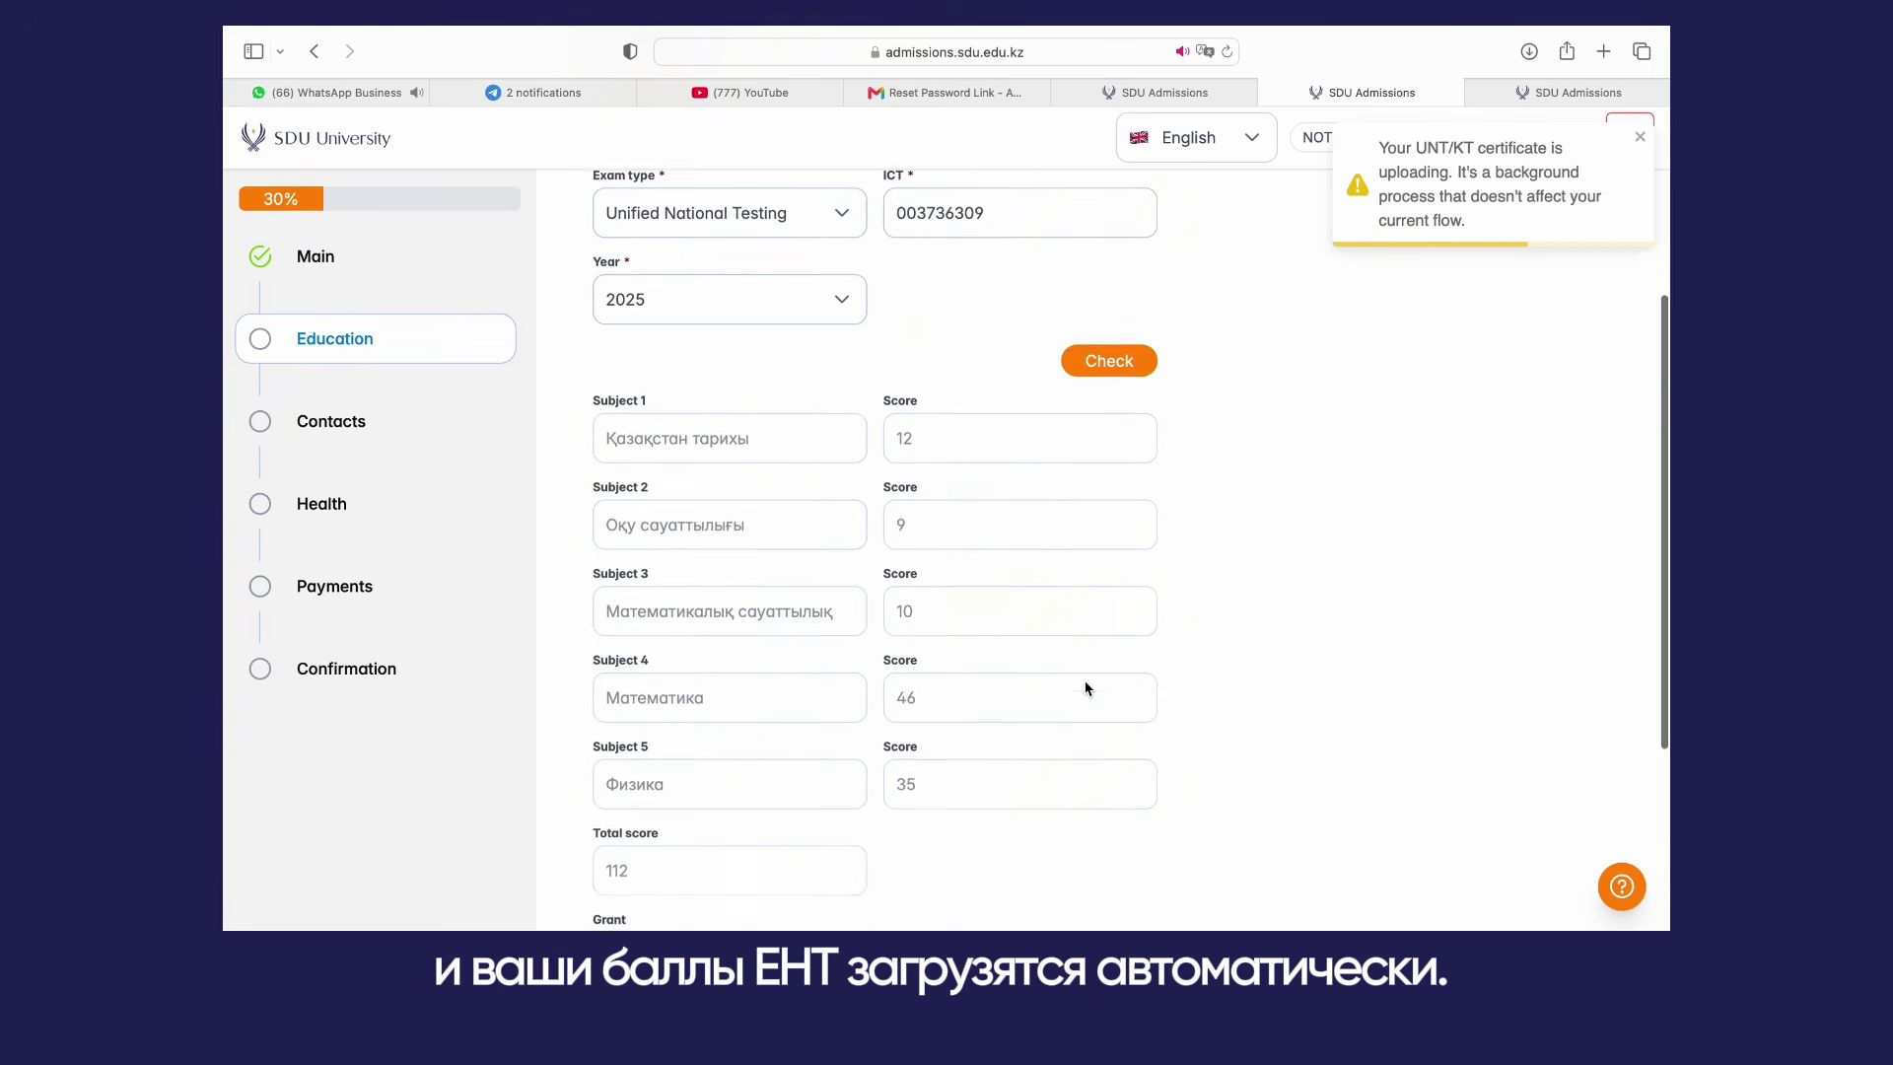
{"action": "scroll", "coordinate": [1089, 688], "scroll_direction": "down", "scroll_amount": 3}
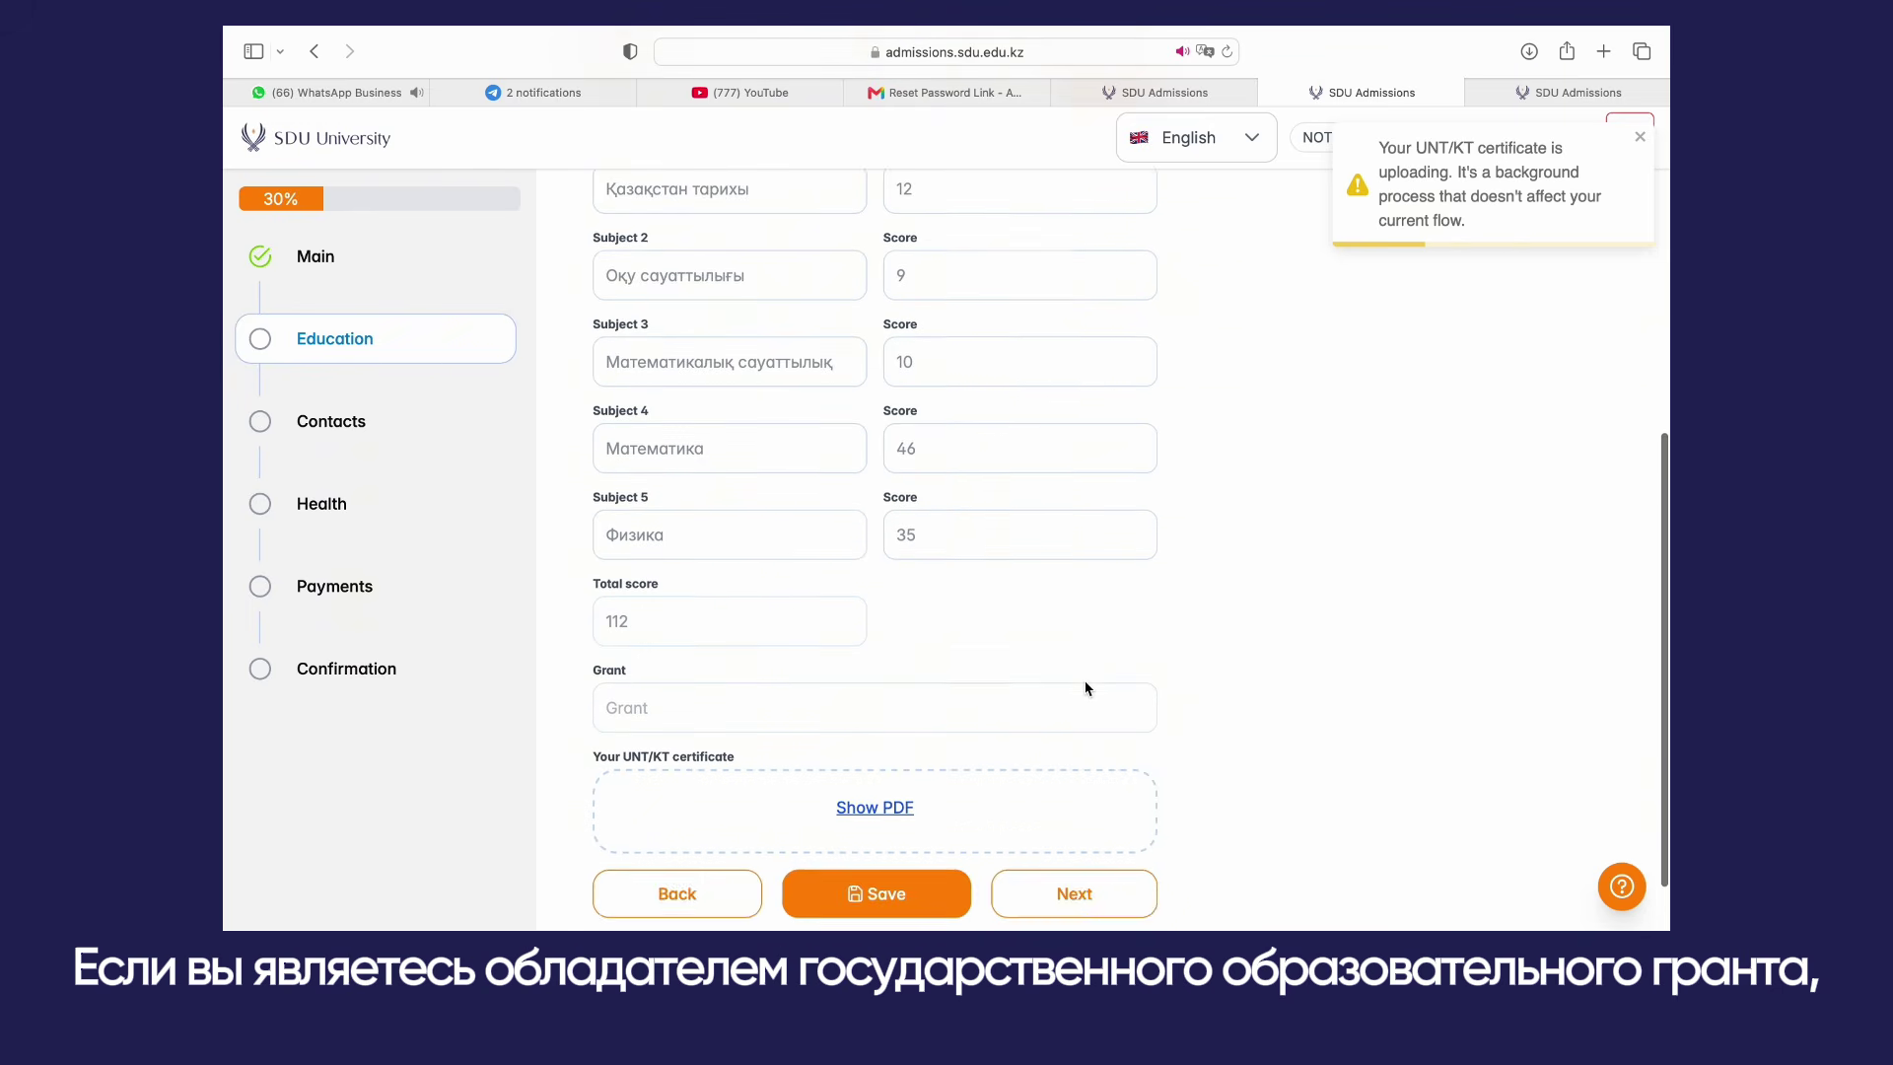
{"action": "left_click", "coordinate": [865, 819]}
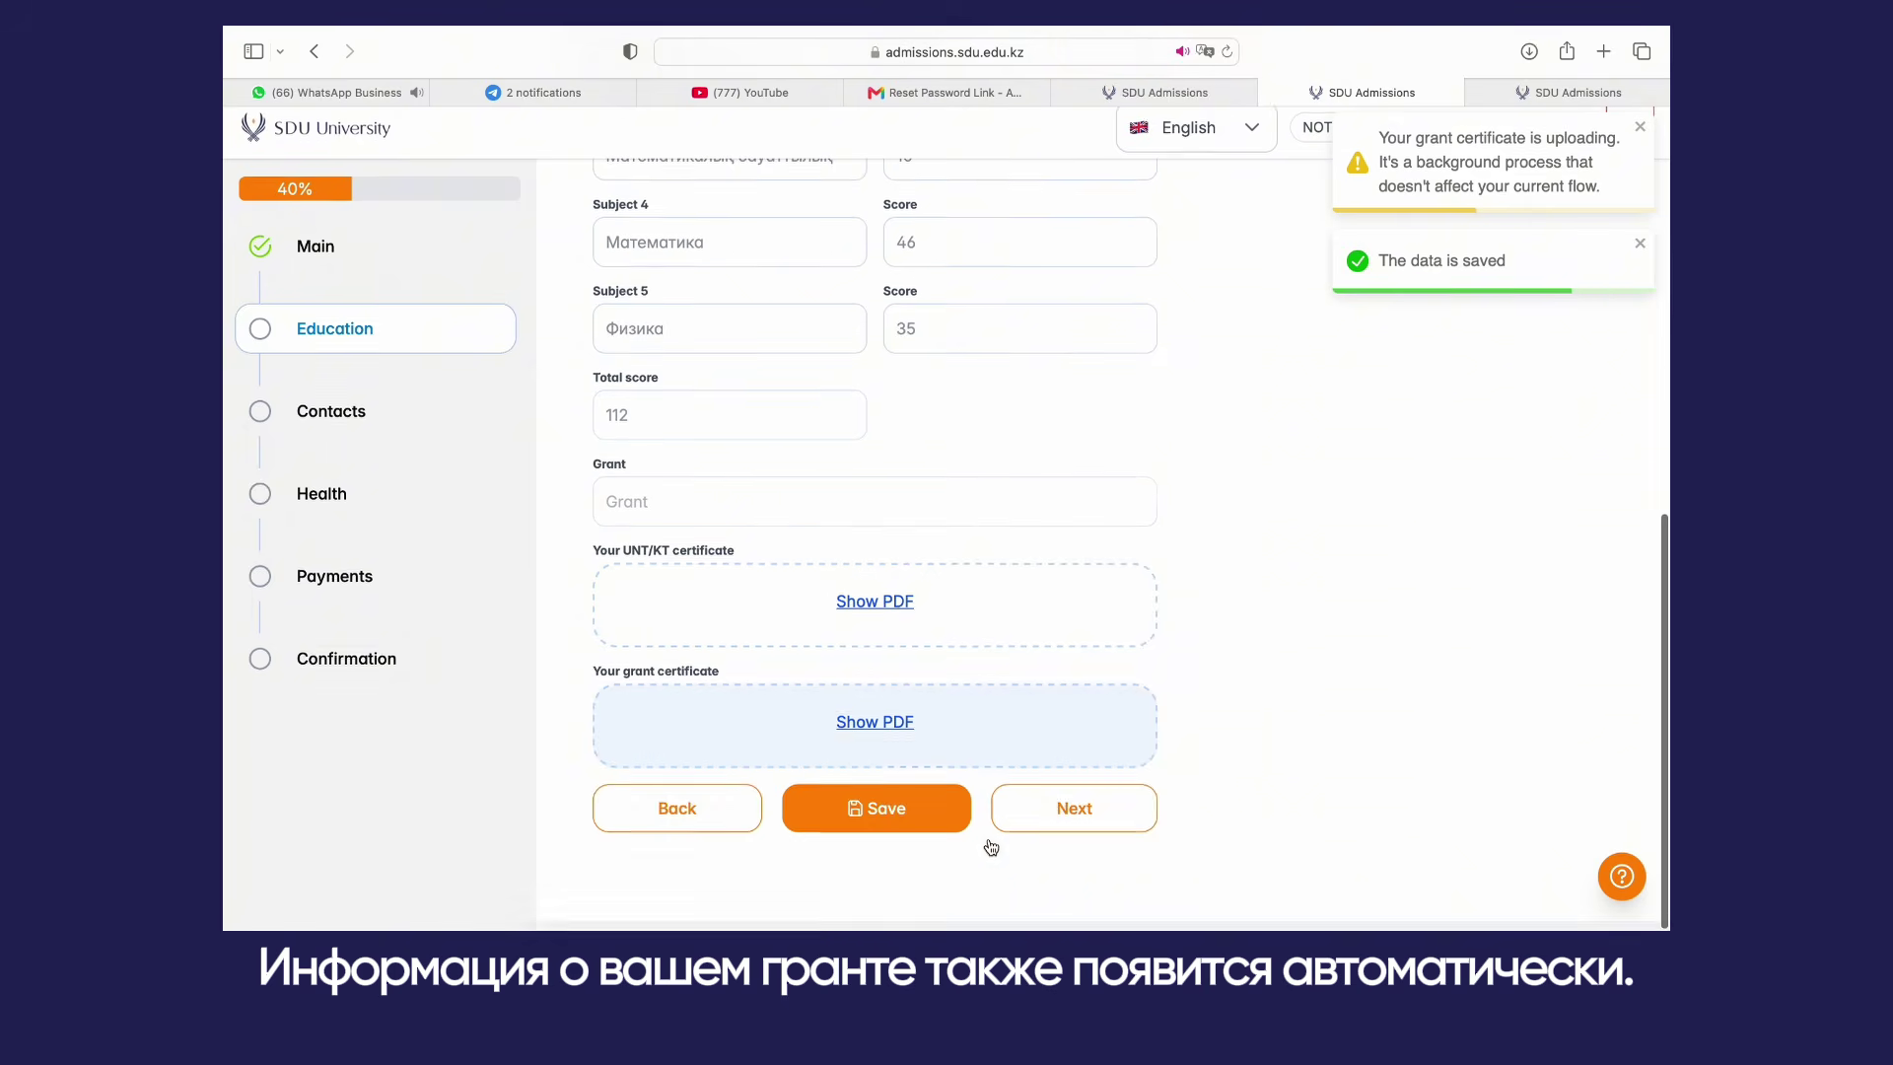
{"action": "scroll", "coordinate": [1054, 839], "scroll_direction": "down", "scroll_amount": 2}
{"action": "left_click", "coordinate": [1054, 818]}
{"action": "scroll", "coordinate": [1054, 750], "scroll_direction": "up", "scroll_amount": 5}
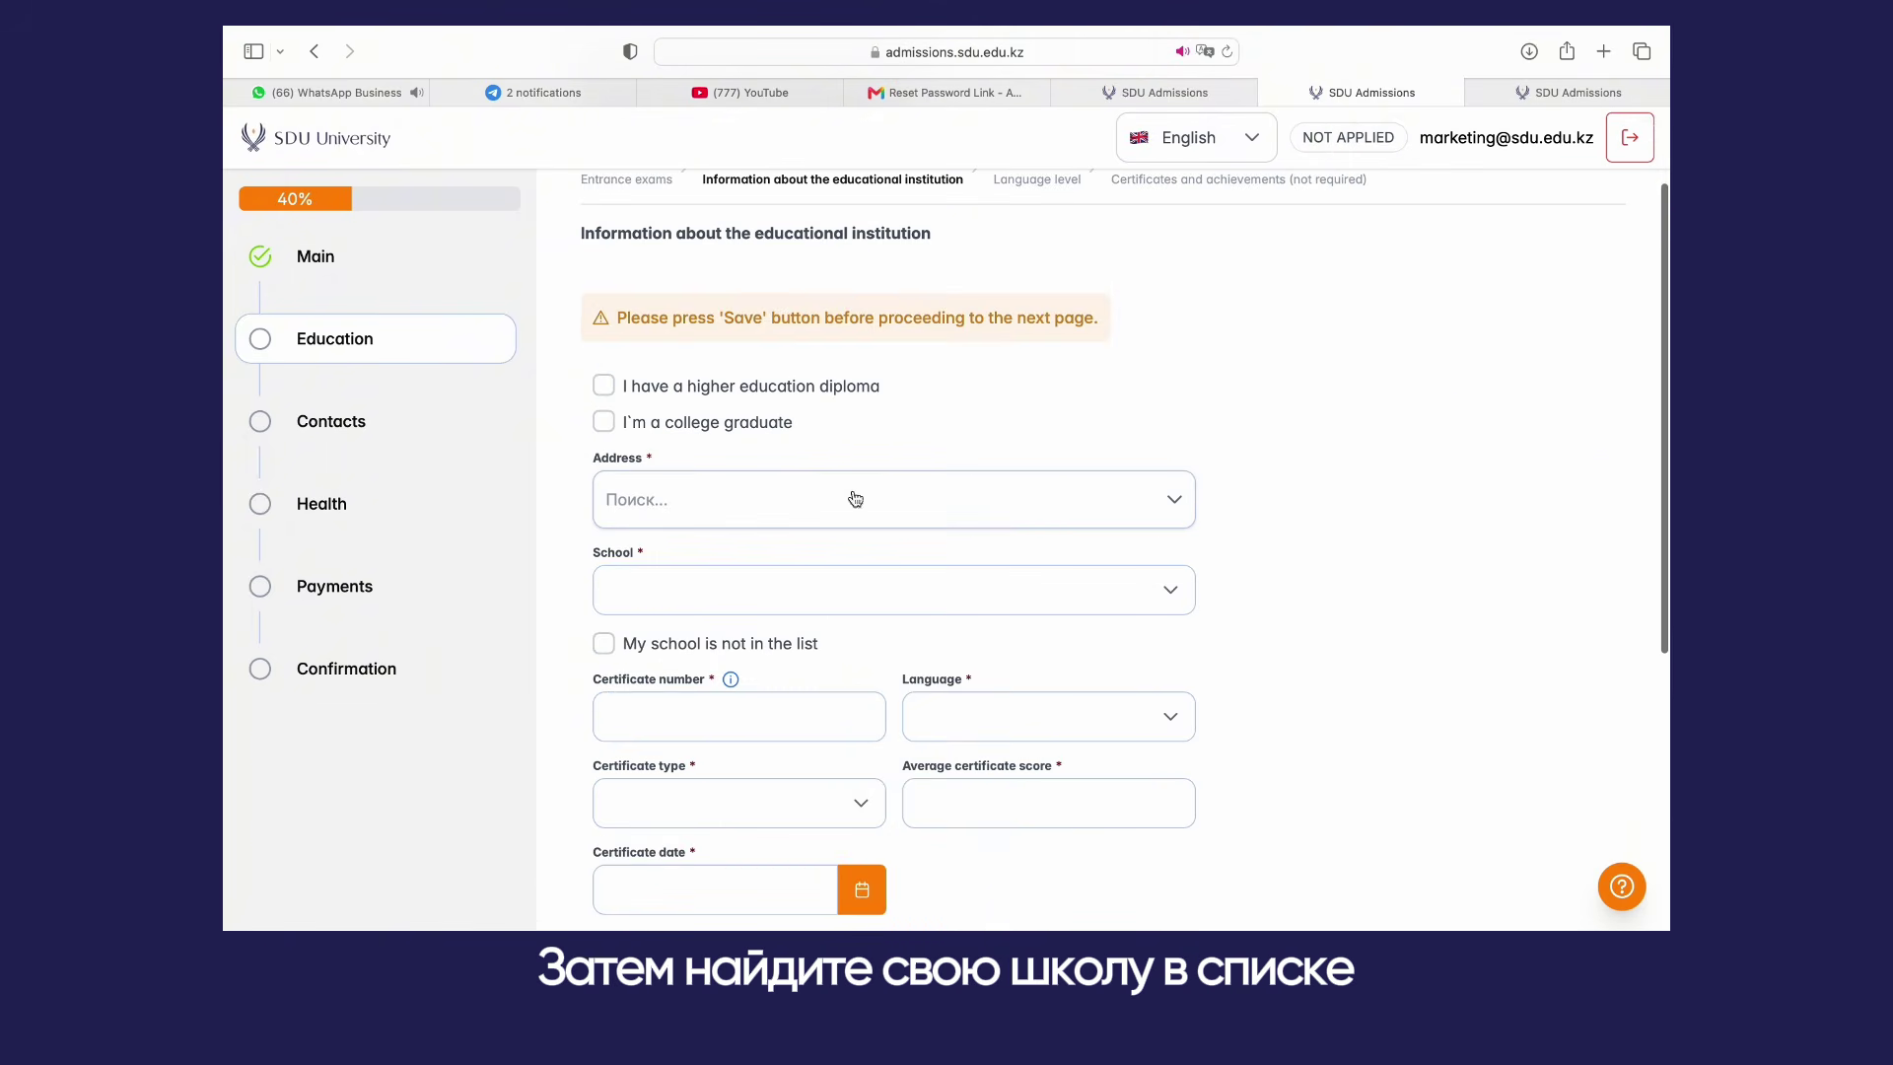
Step: Set the address to Almaty city, choose the Al-Farabi school, and enter the certificate number
{"action": "left_click", "coordinate": [845, 499]}
{"action": "left_click", "coordinate": [622, 637]}
{"action": "left_click", "coordinate": [720, 782]}
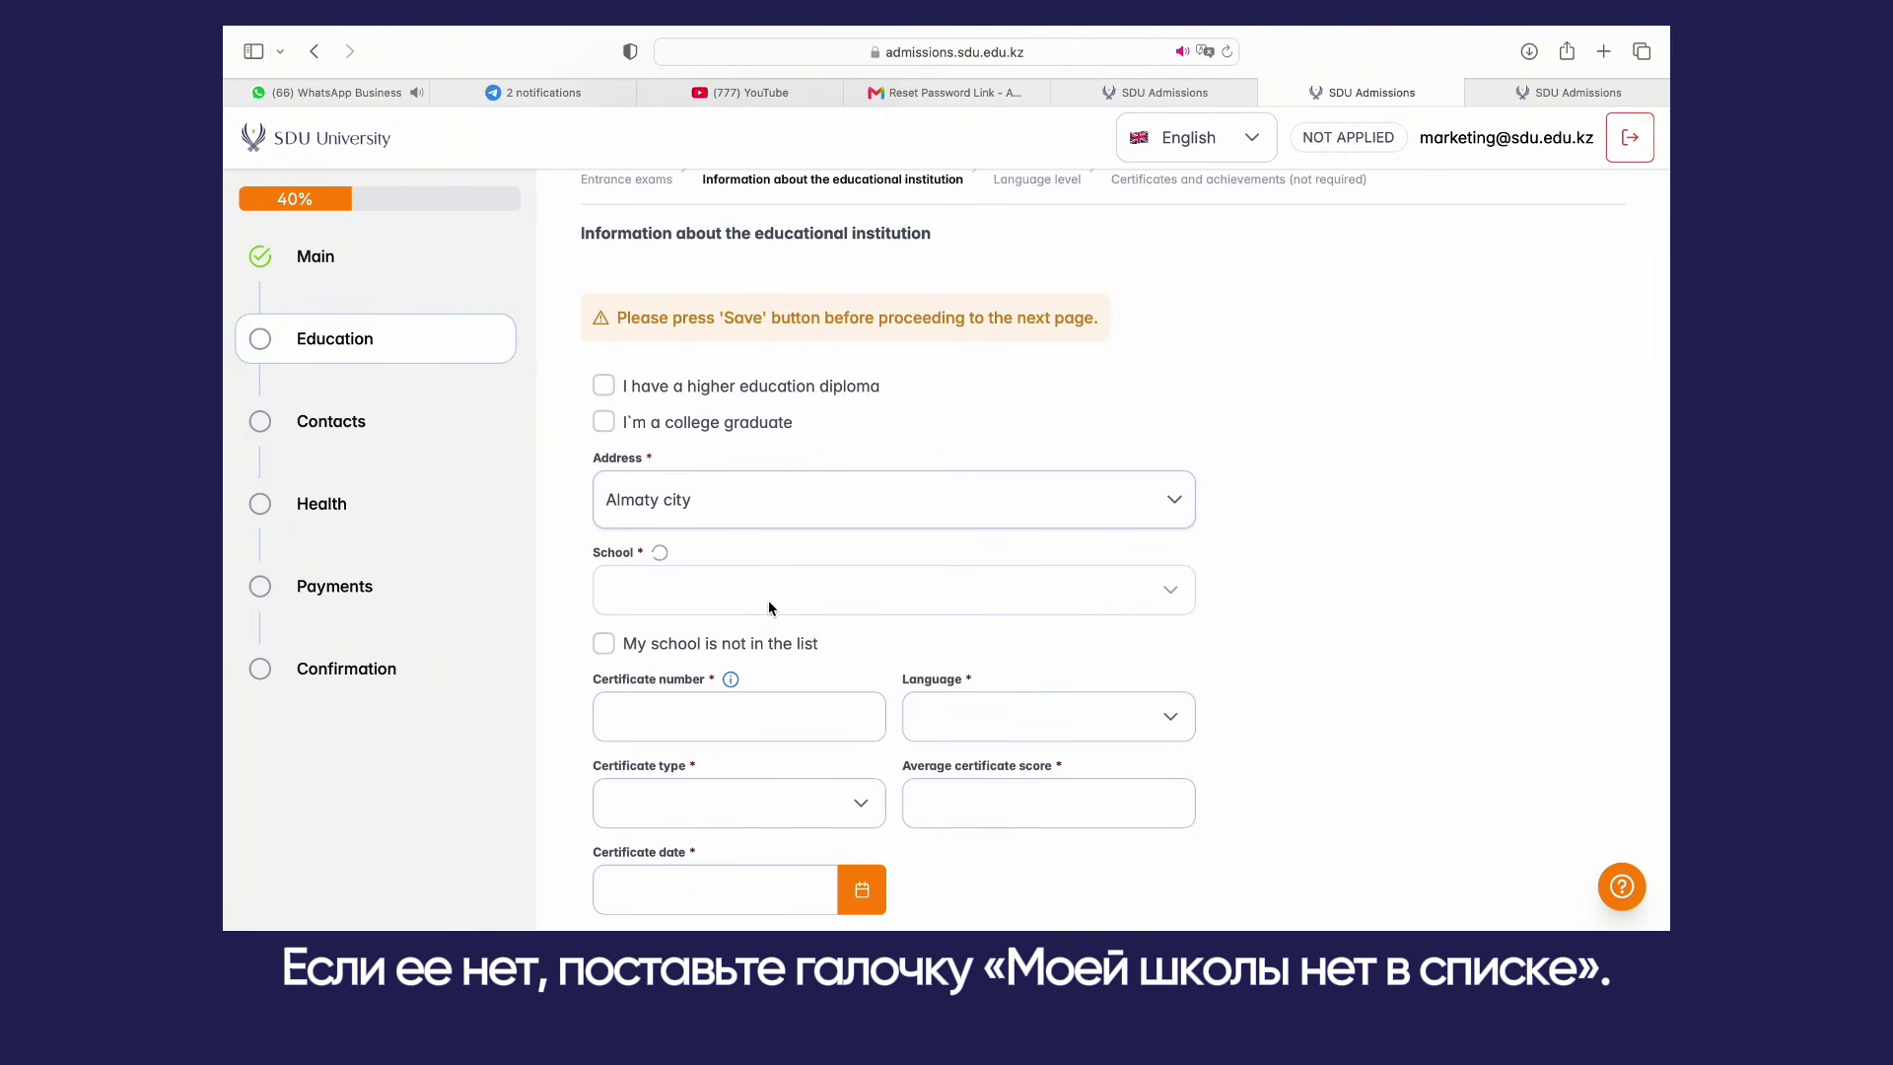
{"action": "left_click", "coordinate": [771, 610]}
{"action": "left_click", "coordinate": [765, 662]}
{"action": "left_click", "coordinate": [765, 653]}
{"action": "type", "text": "Ж"}
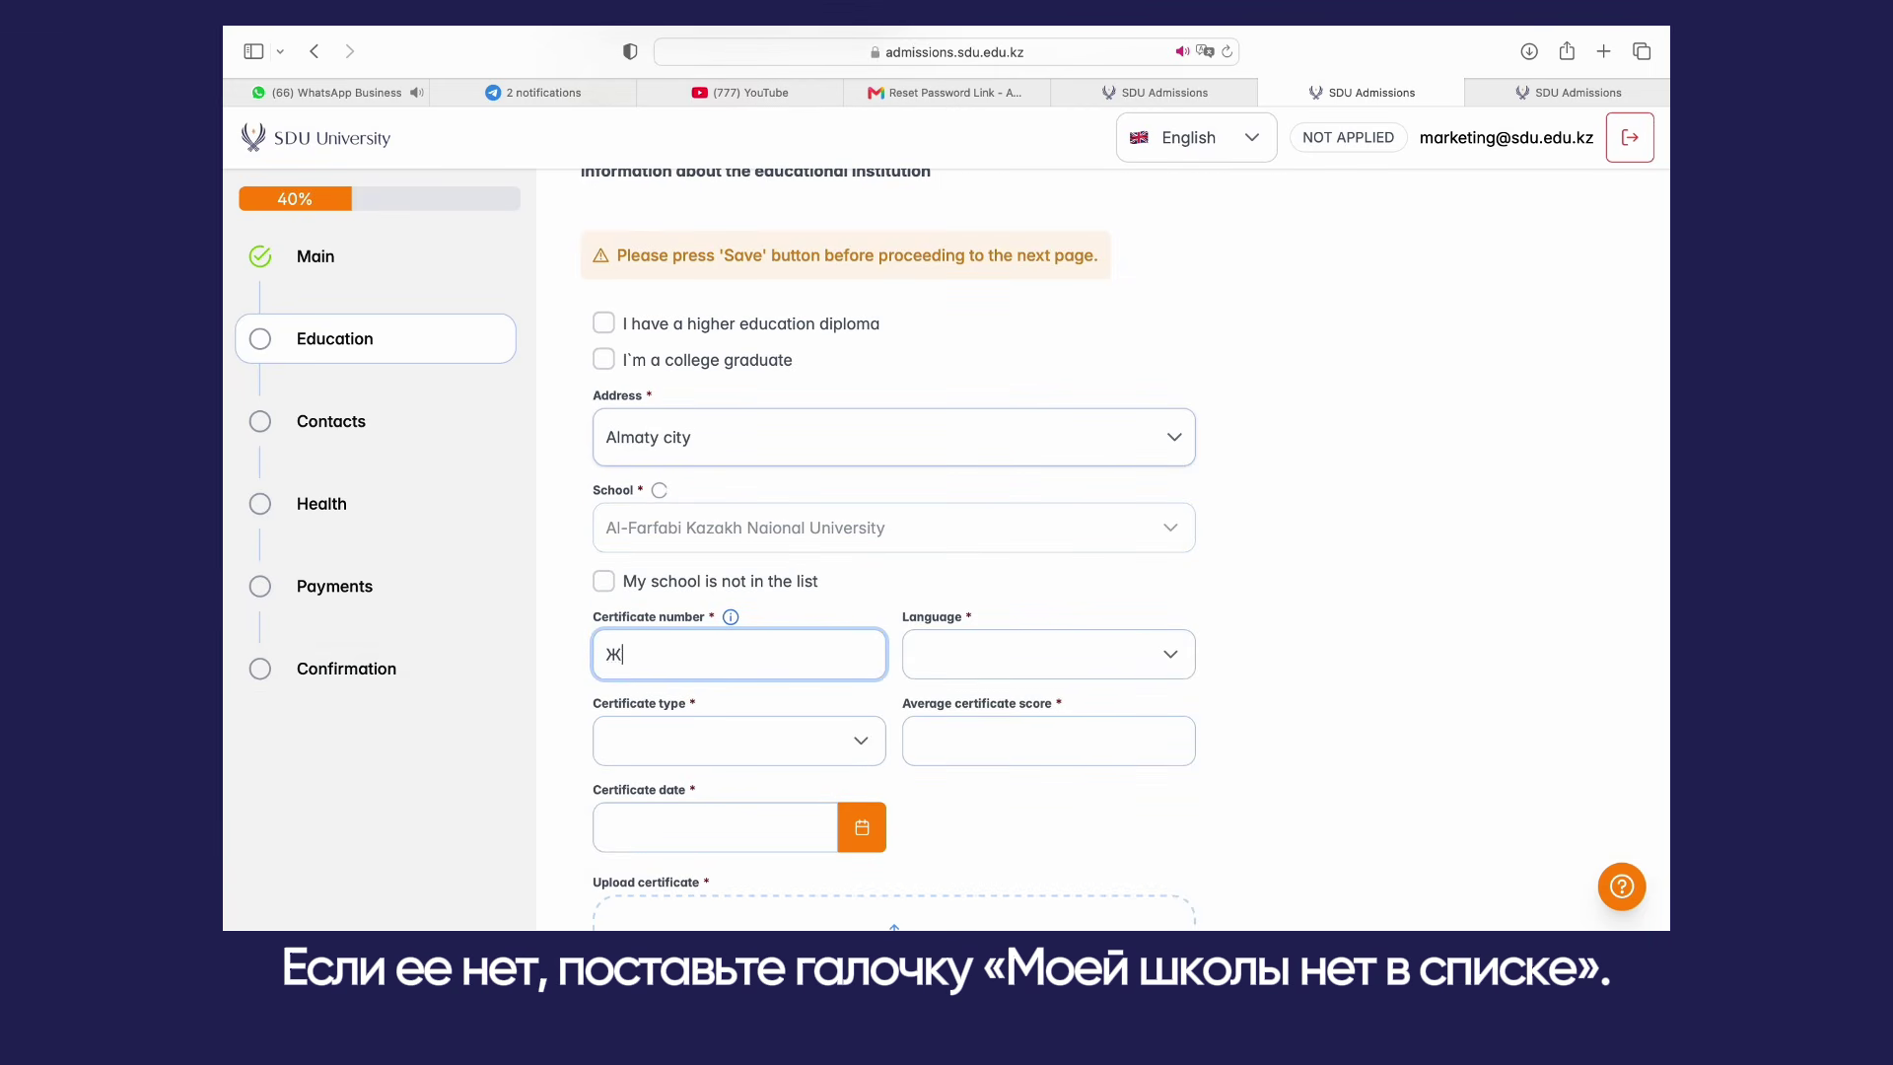
{"action": "type", "text": "ОБ №12345678"}
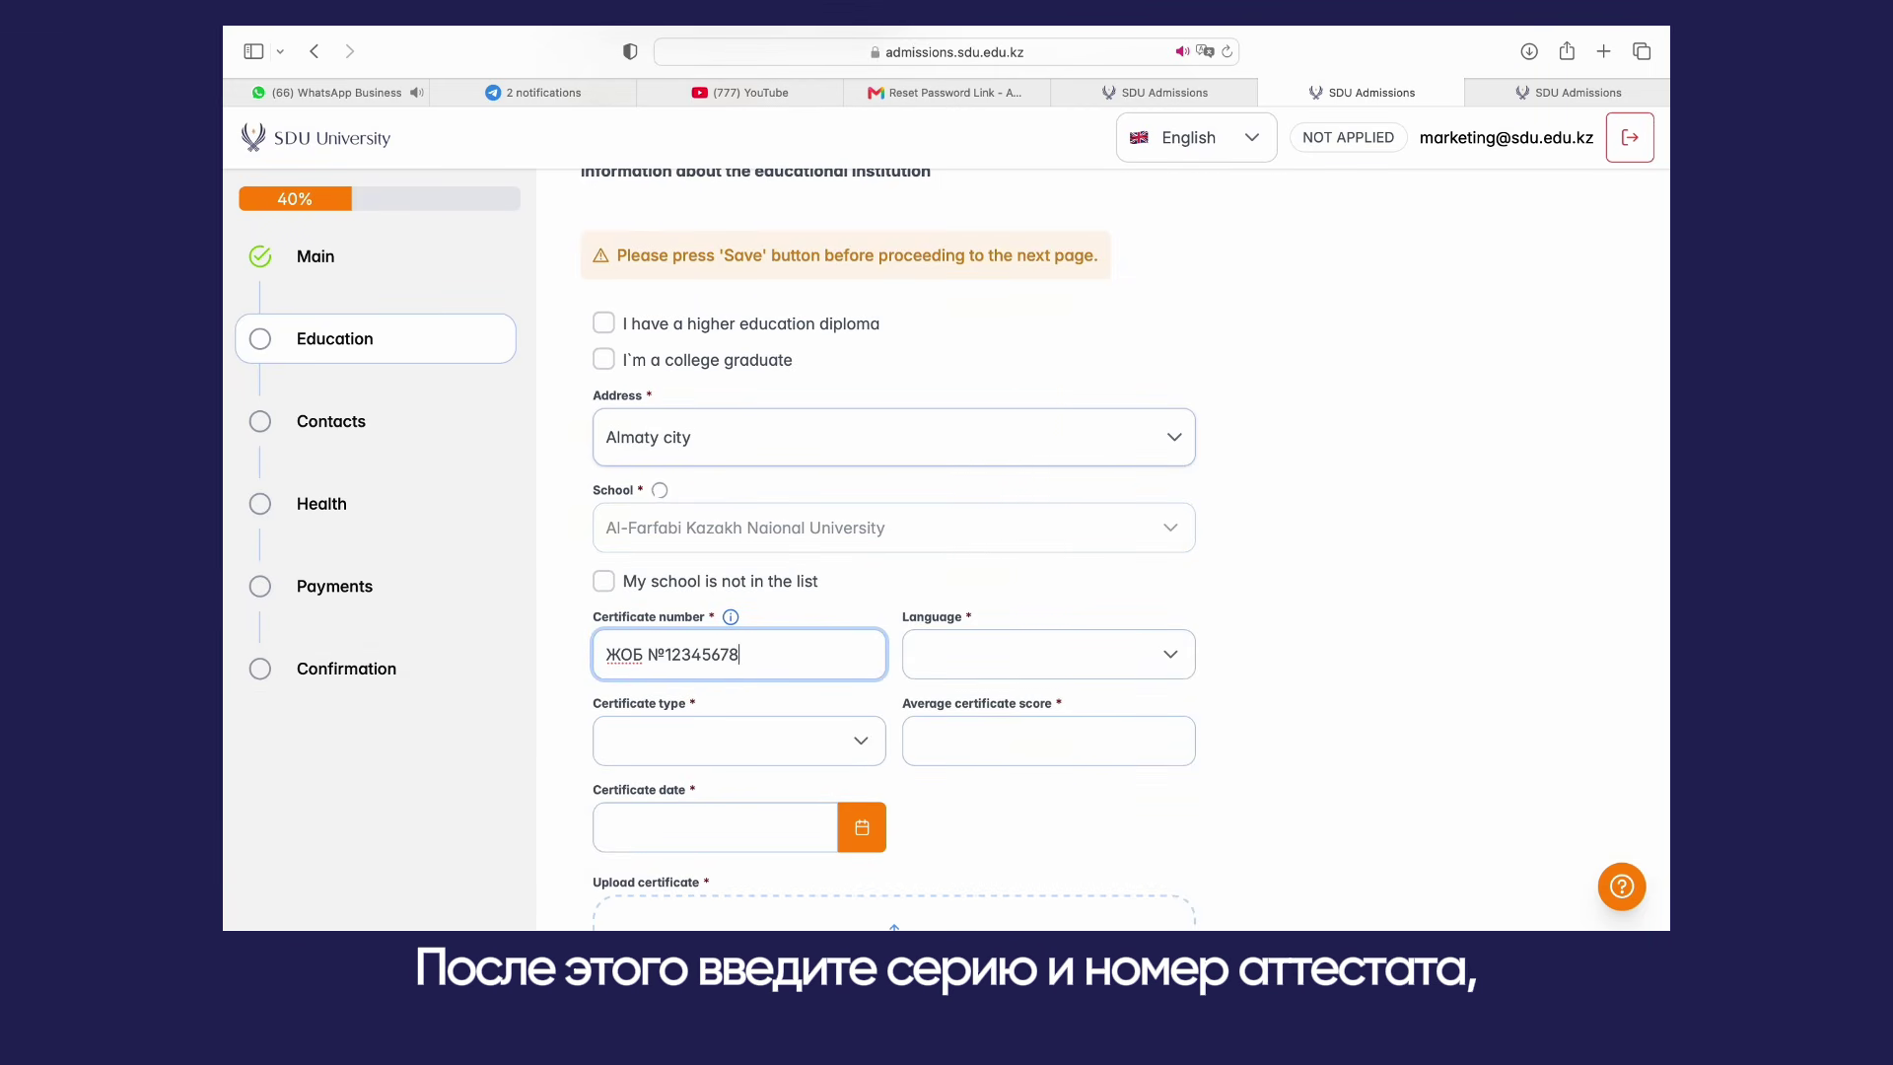
Step: Set certificate language Kazakh, type Certificate, average score 5 and date 22 July 2026
{"action": "left_click", "coordinate": [972, 655]}
{"action": "left_click", "coordinate": [952, 461]}
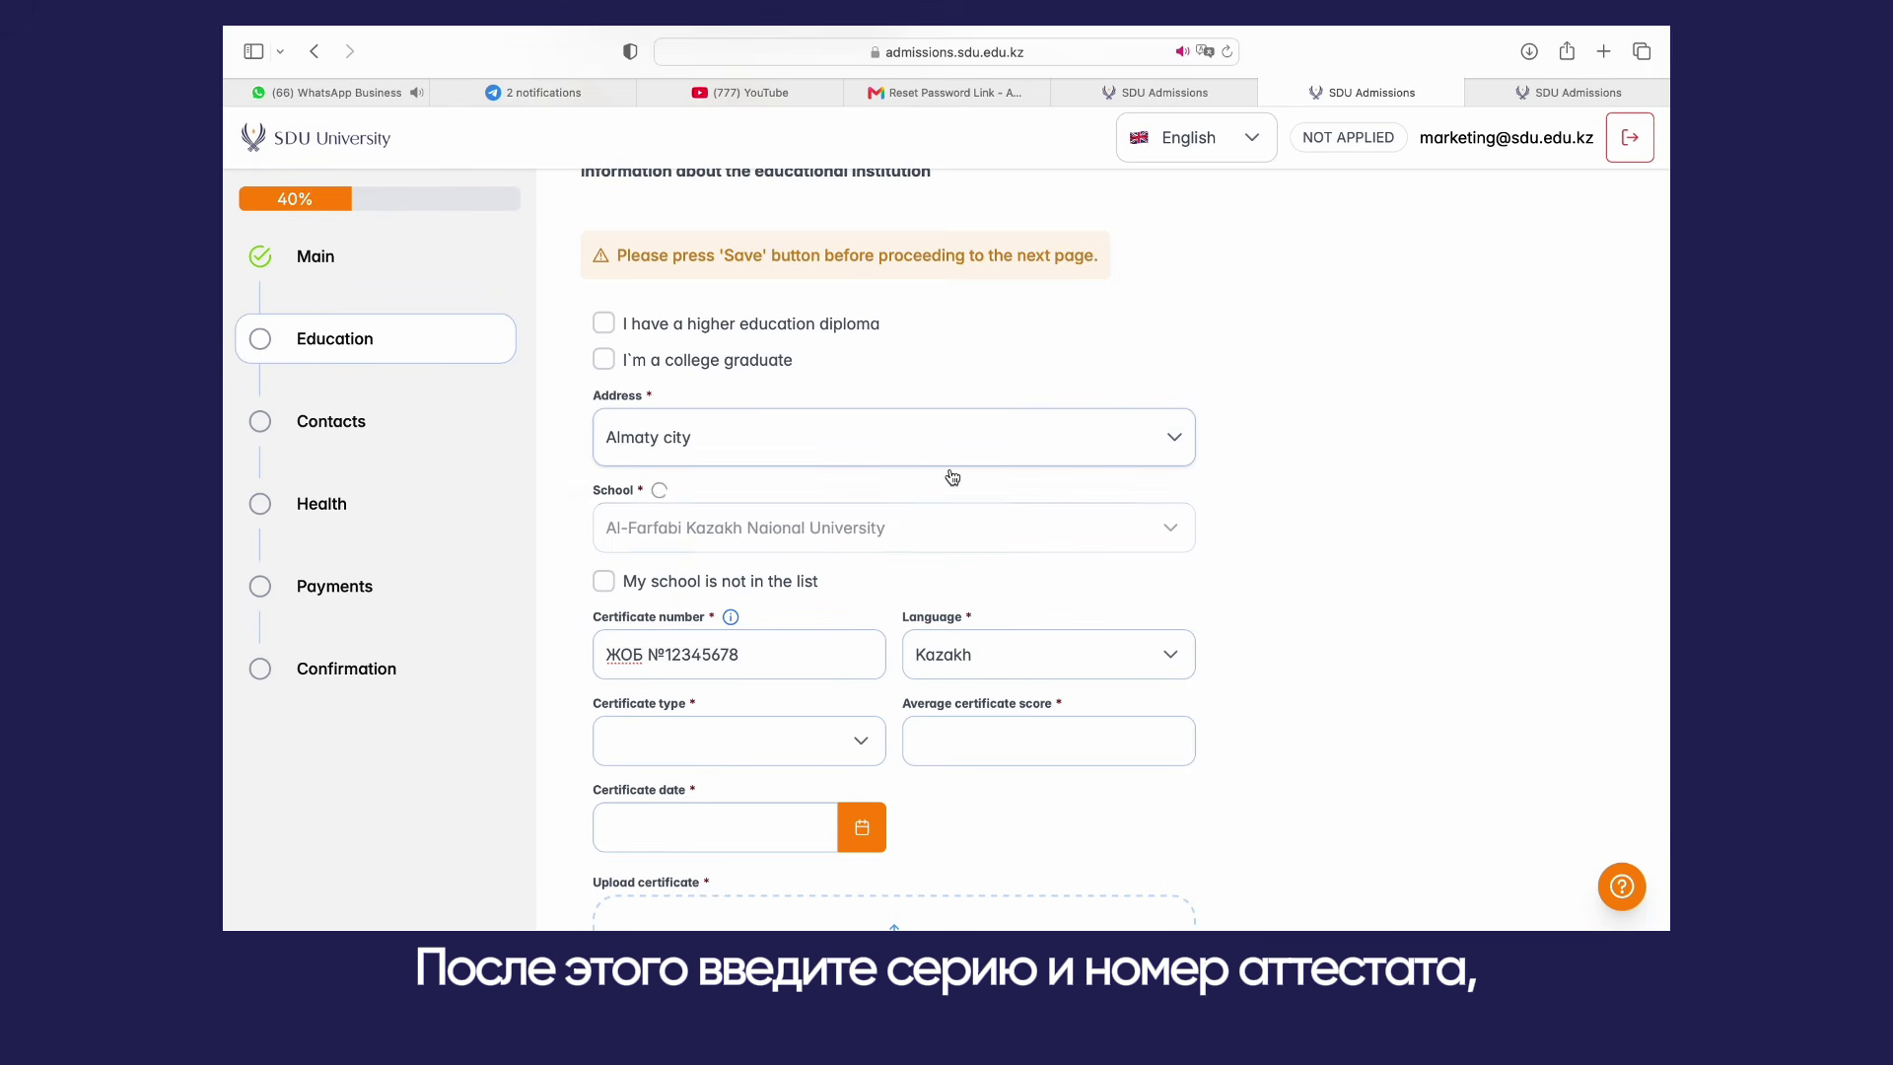
{"action": "left_click", "coordinate": [814, 741]}
{"action": "left_click", "coordinate": [641, 642]}
{"action": "left_click", "coordinate": [909, 737]}
{"action": "type", "text": "5"}
{"action": "scroll", "coordinate": [887, 641], "scroll_direction": "down", "scroll_amount": 5}
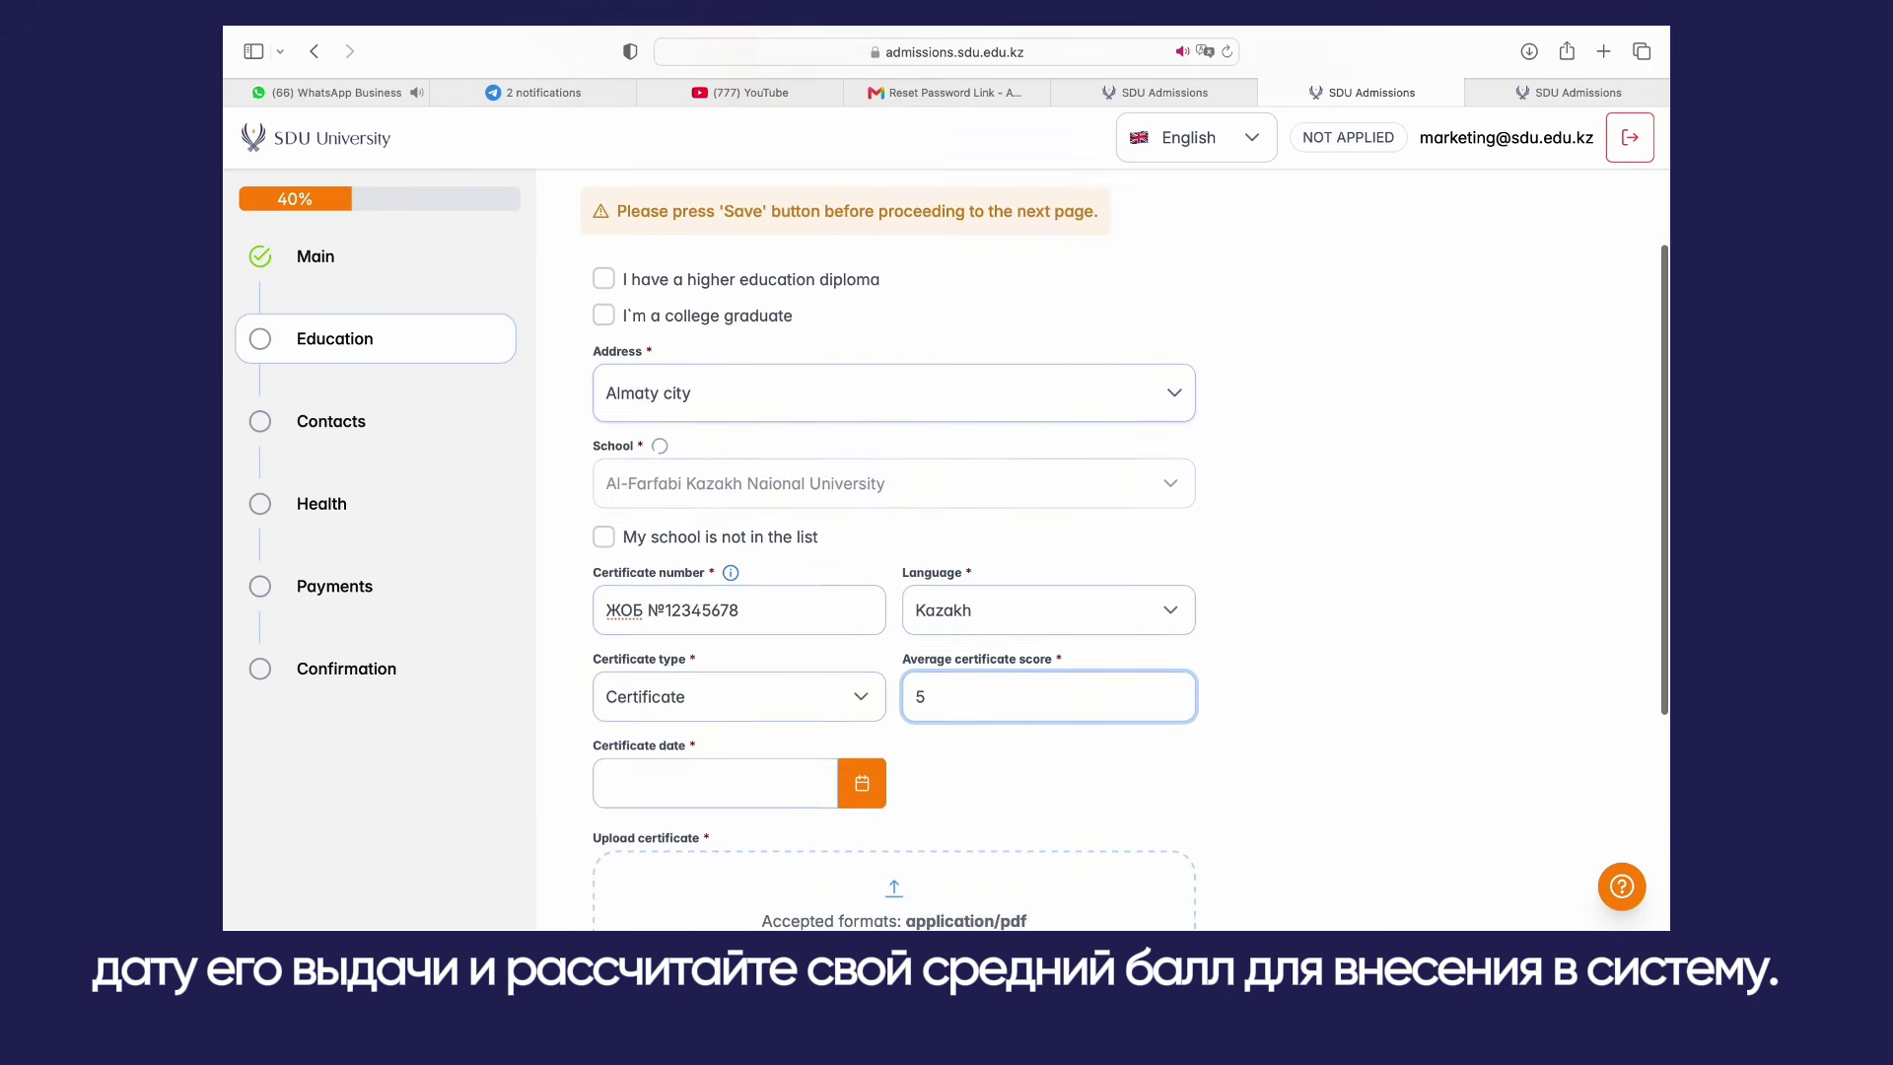
{"action": "left_click", "coordinate": [788, 459]}
{"action": "left_click", "coordinate": [798, 803]}
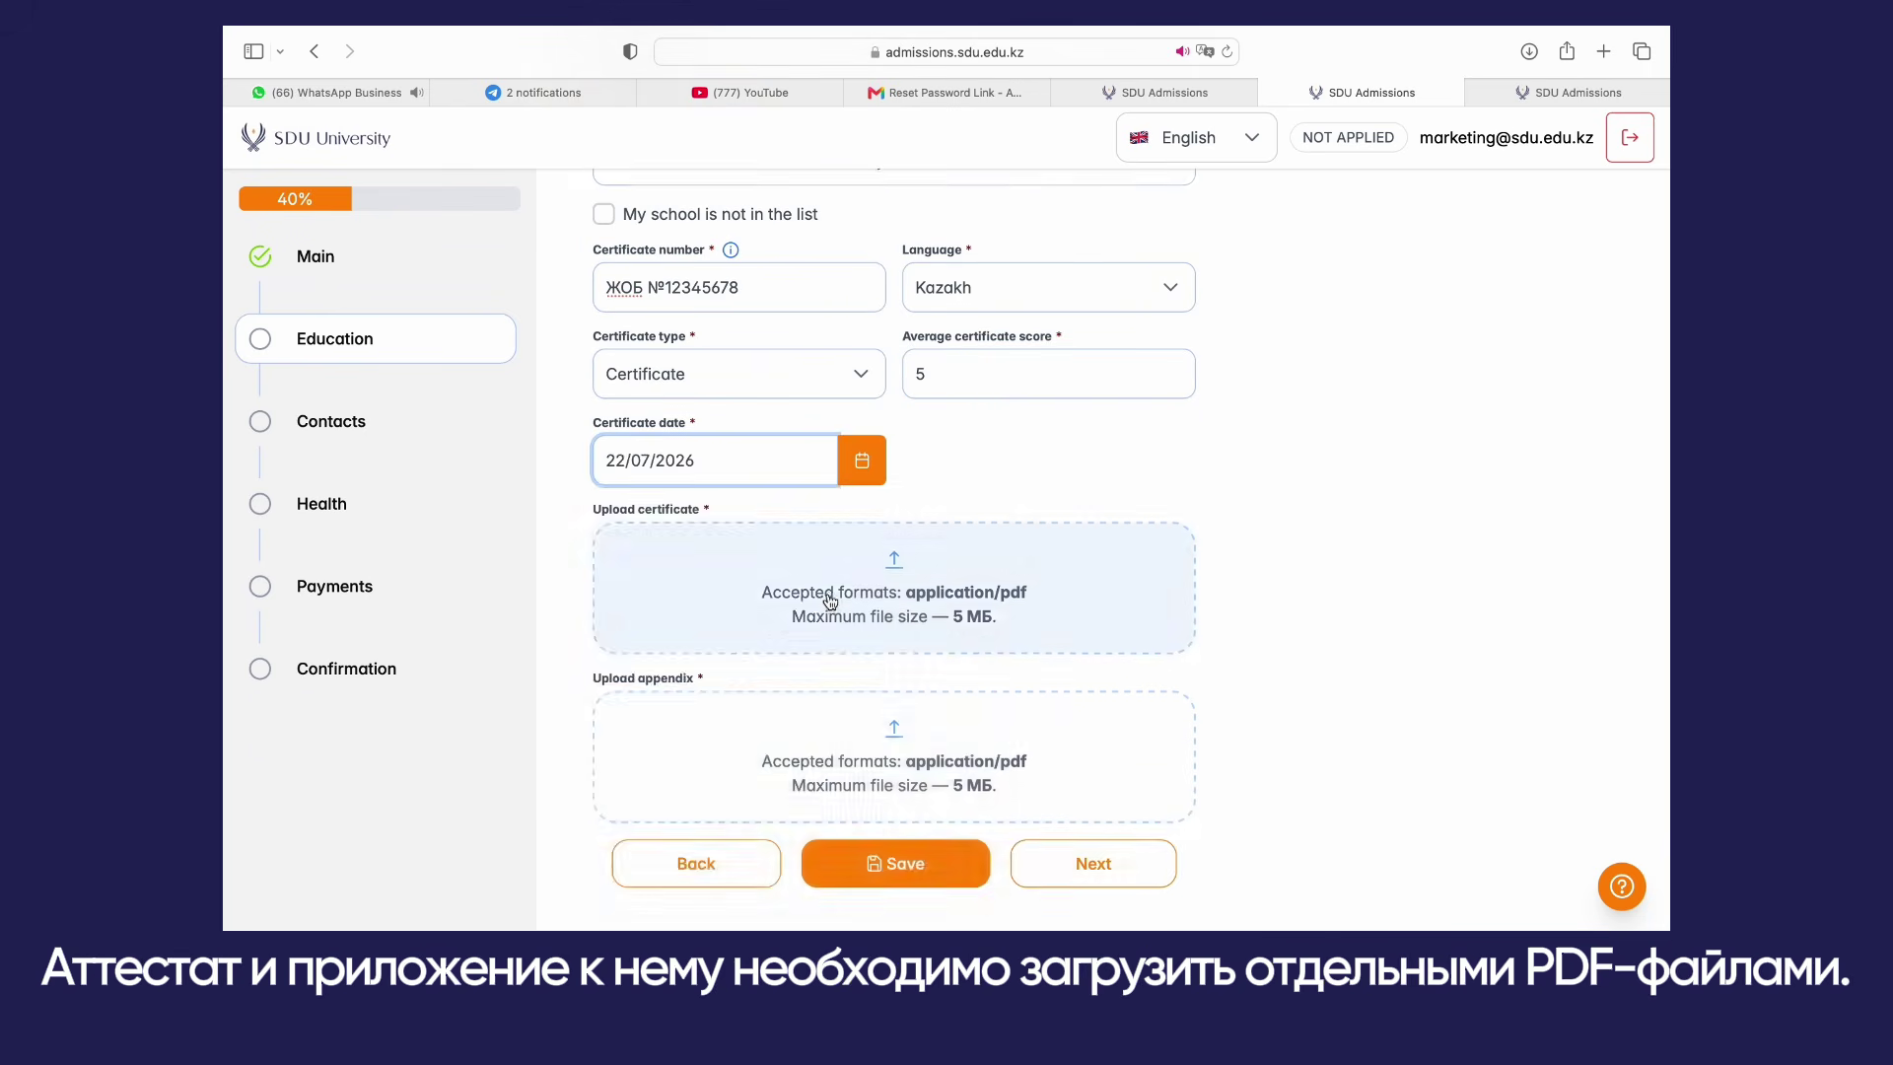
Step: Upload the certificate and appendix PDFs, save, and continue to Language level
{"action": "left_click", "coordinate": [803, 591]}
{"action": "scroll", "coordinate": [808, 513], "scroll_direction": "down", "scroll_amount": 2}
{"action": "left_click", "coordinate": [801, 471]}
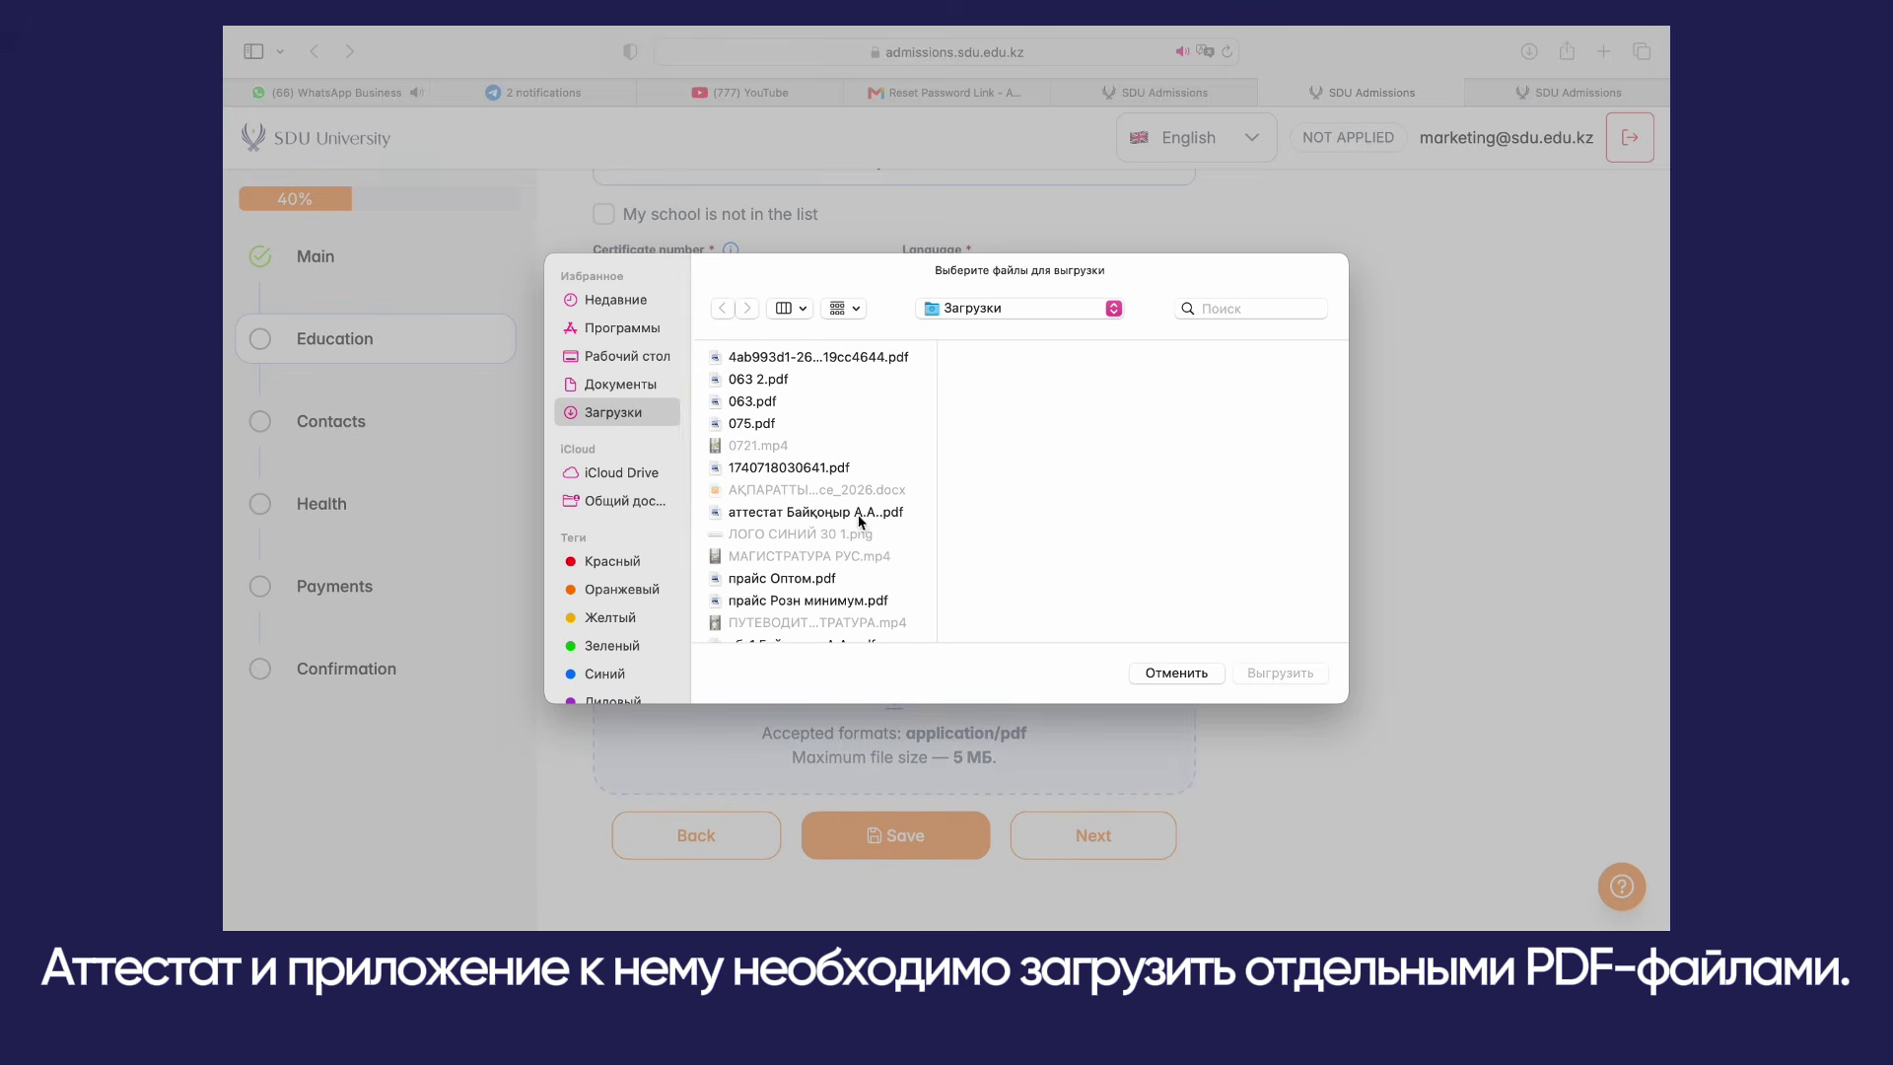
{"action": "left_click", "coordinate": [855, 511]}
{"action": "left_click", "coordinate": [1278, 672]}
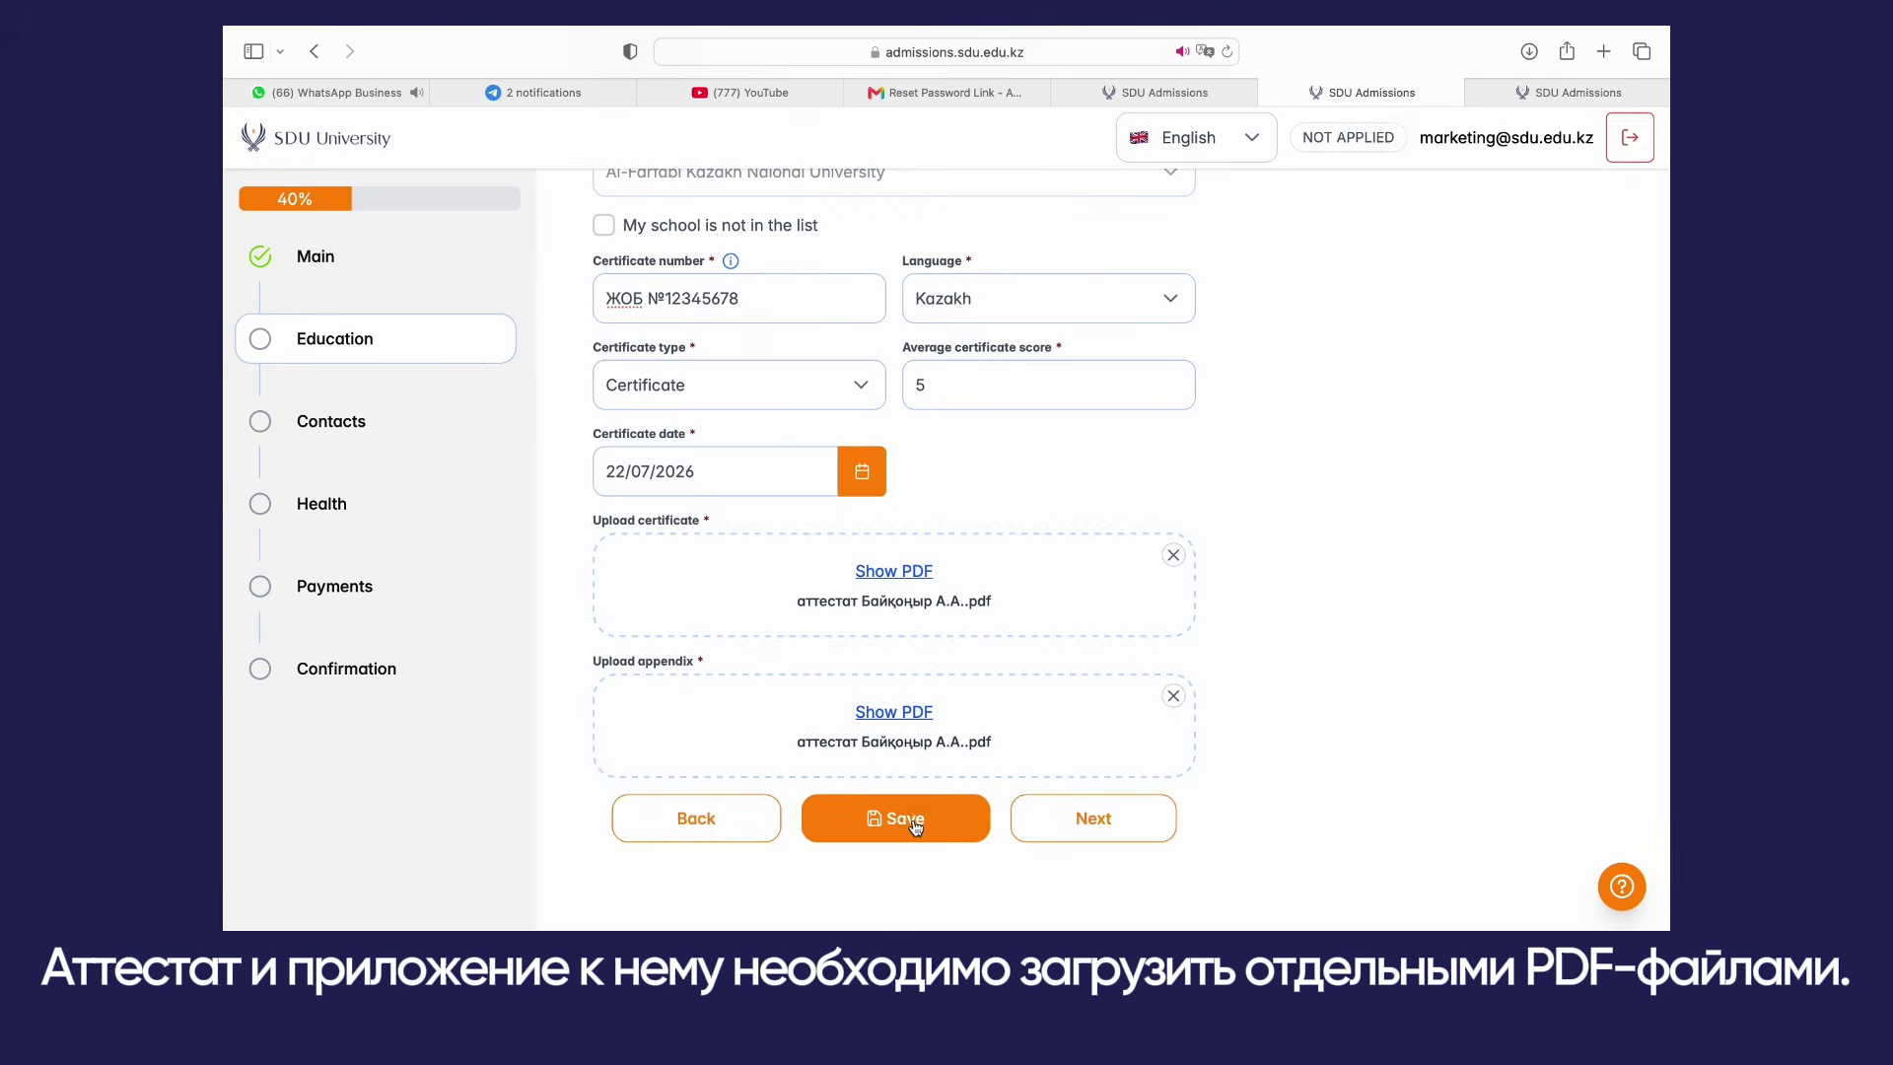
{"action": "left_click", "coordinate": [895, 835]}
{"action": "left_click", "coordinate": [1093, 836]}
Step: Save the English Language certificate with score 34 and exam date 21/08/2025
{"action": "left_click", "coordinate": [847, 501]}
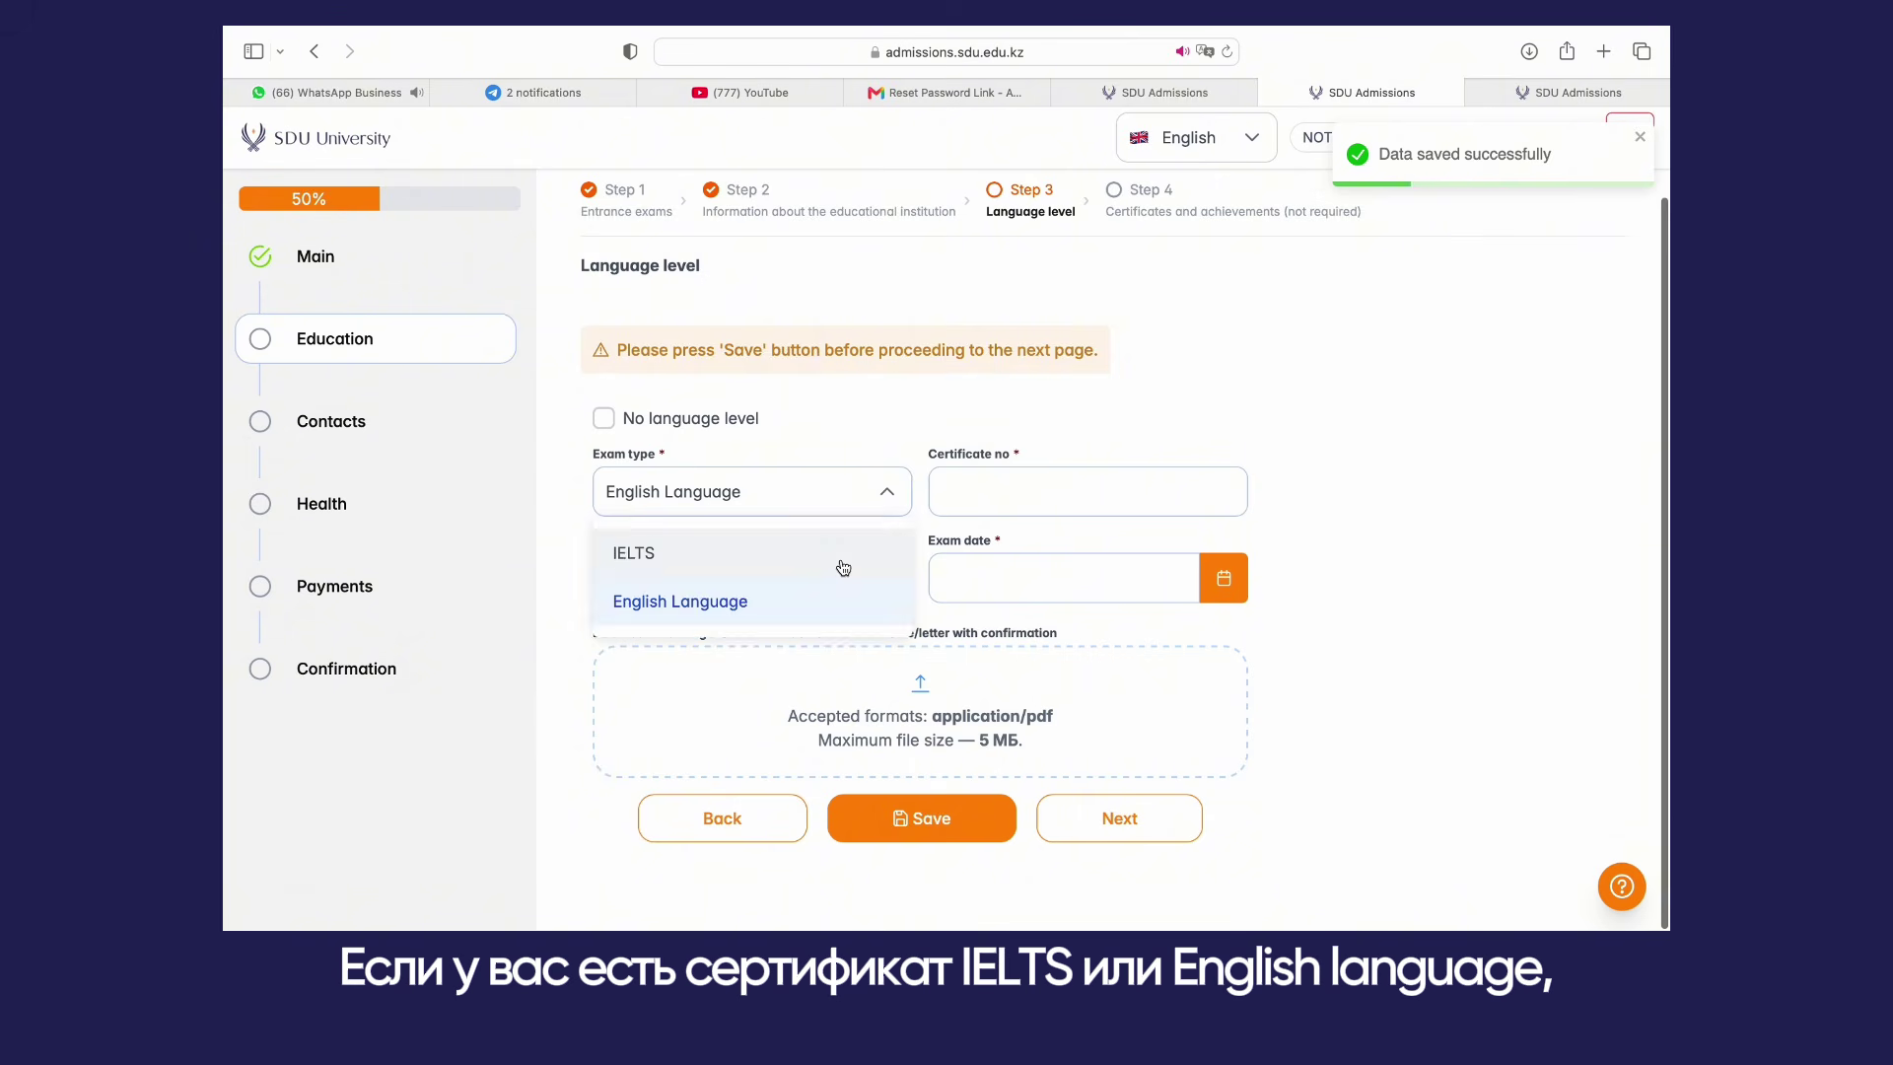
{"action": "left_click", "coordinate": [841, 602]}
{"action": "left_click", "coordinate": [960, 501]}
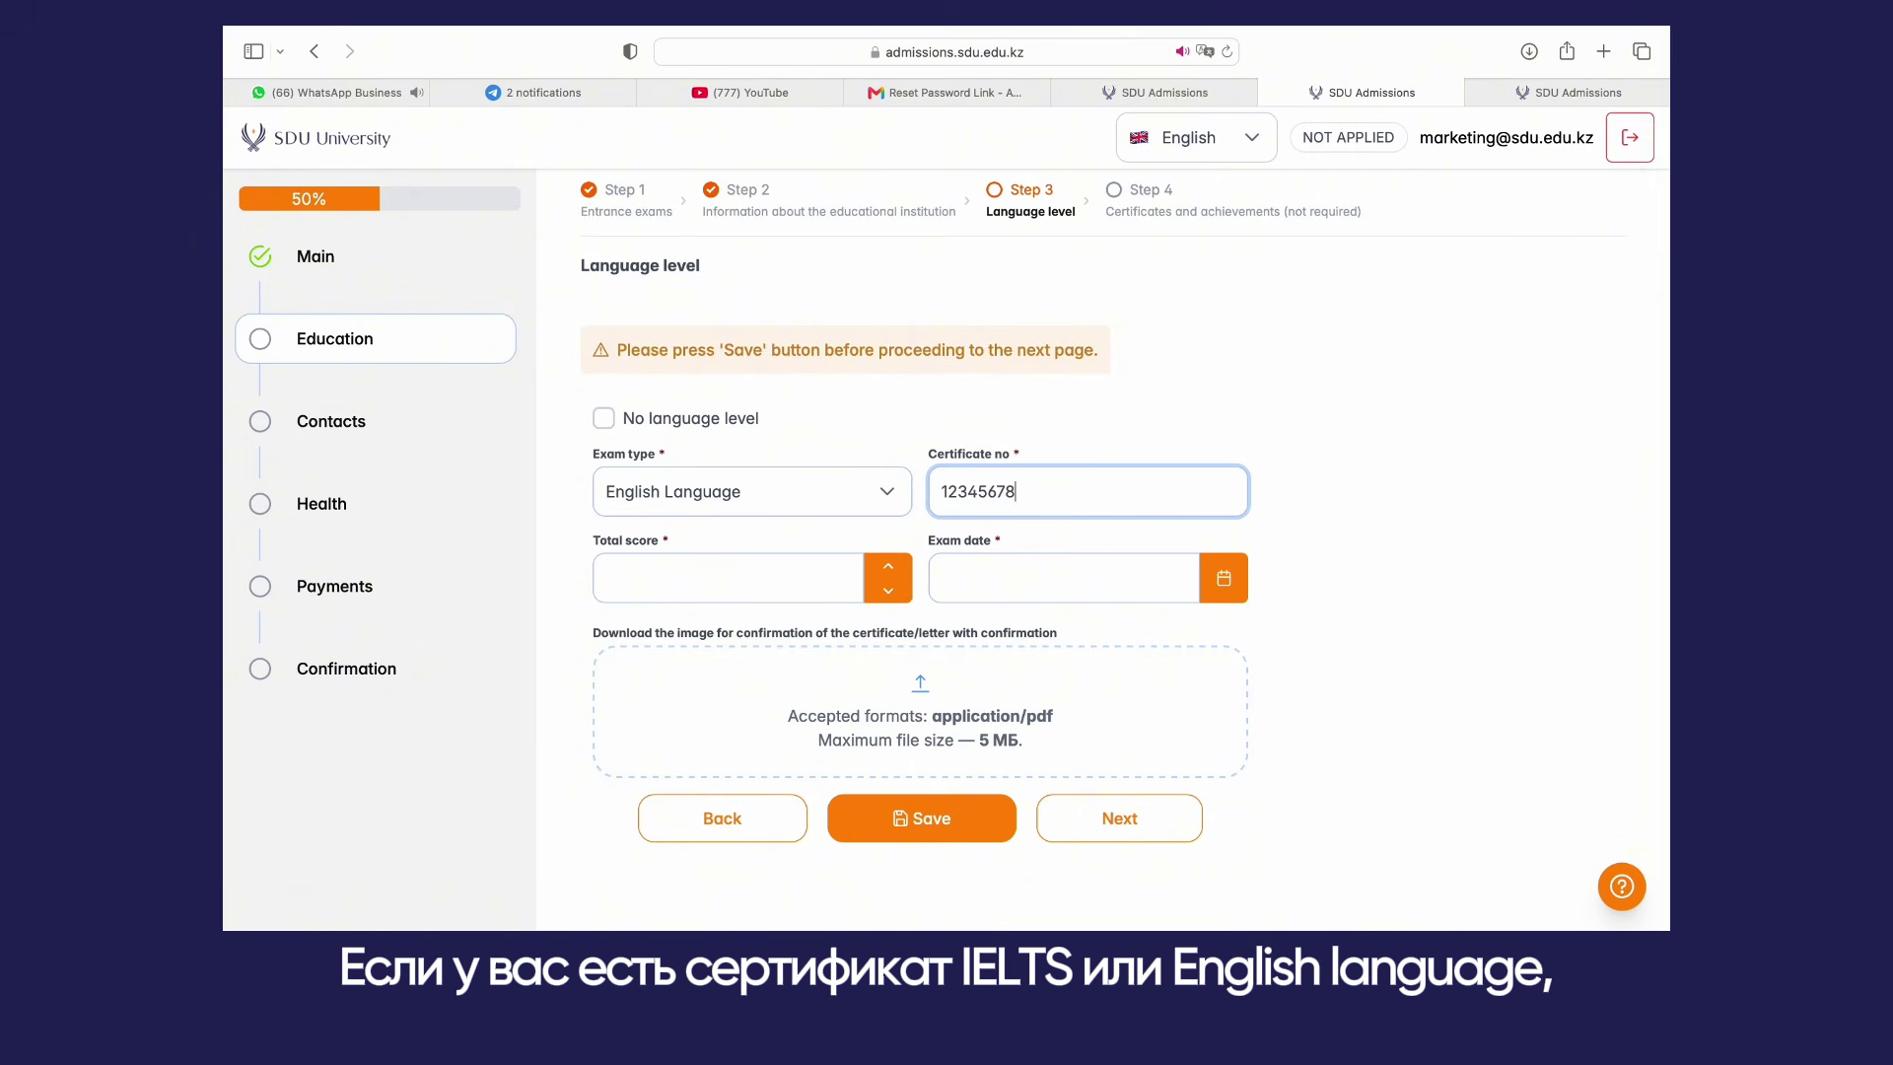
{"action": "left_click", "coordinate": [796, 564]}
{"action": "type", "text": "36"}
{"action": "left_click", "coordinate": [1220, 577]}
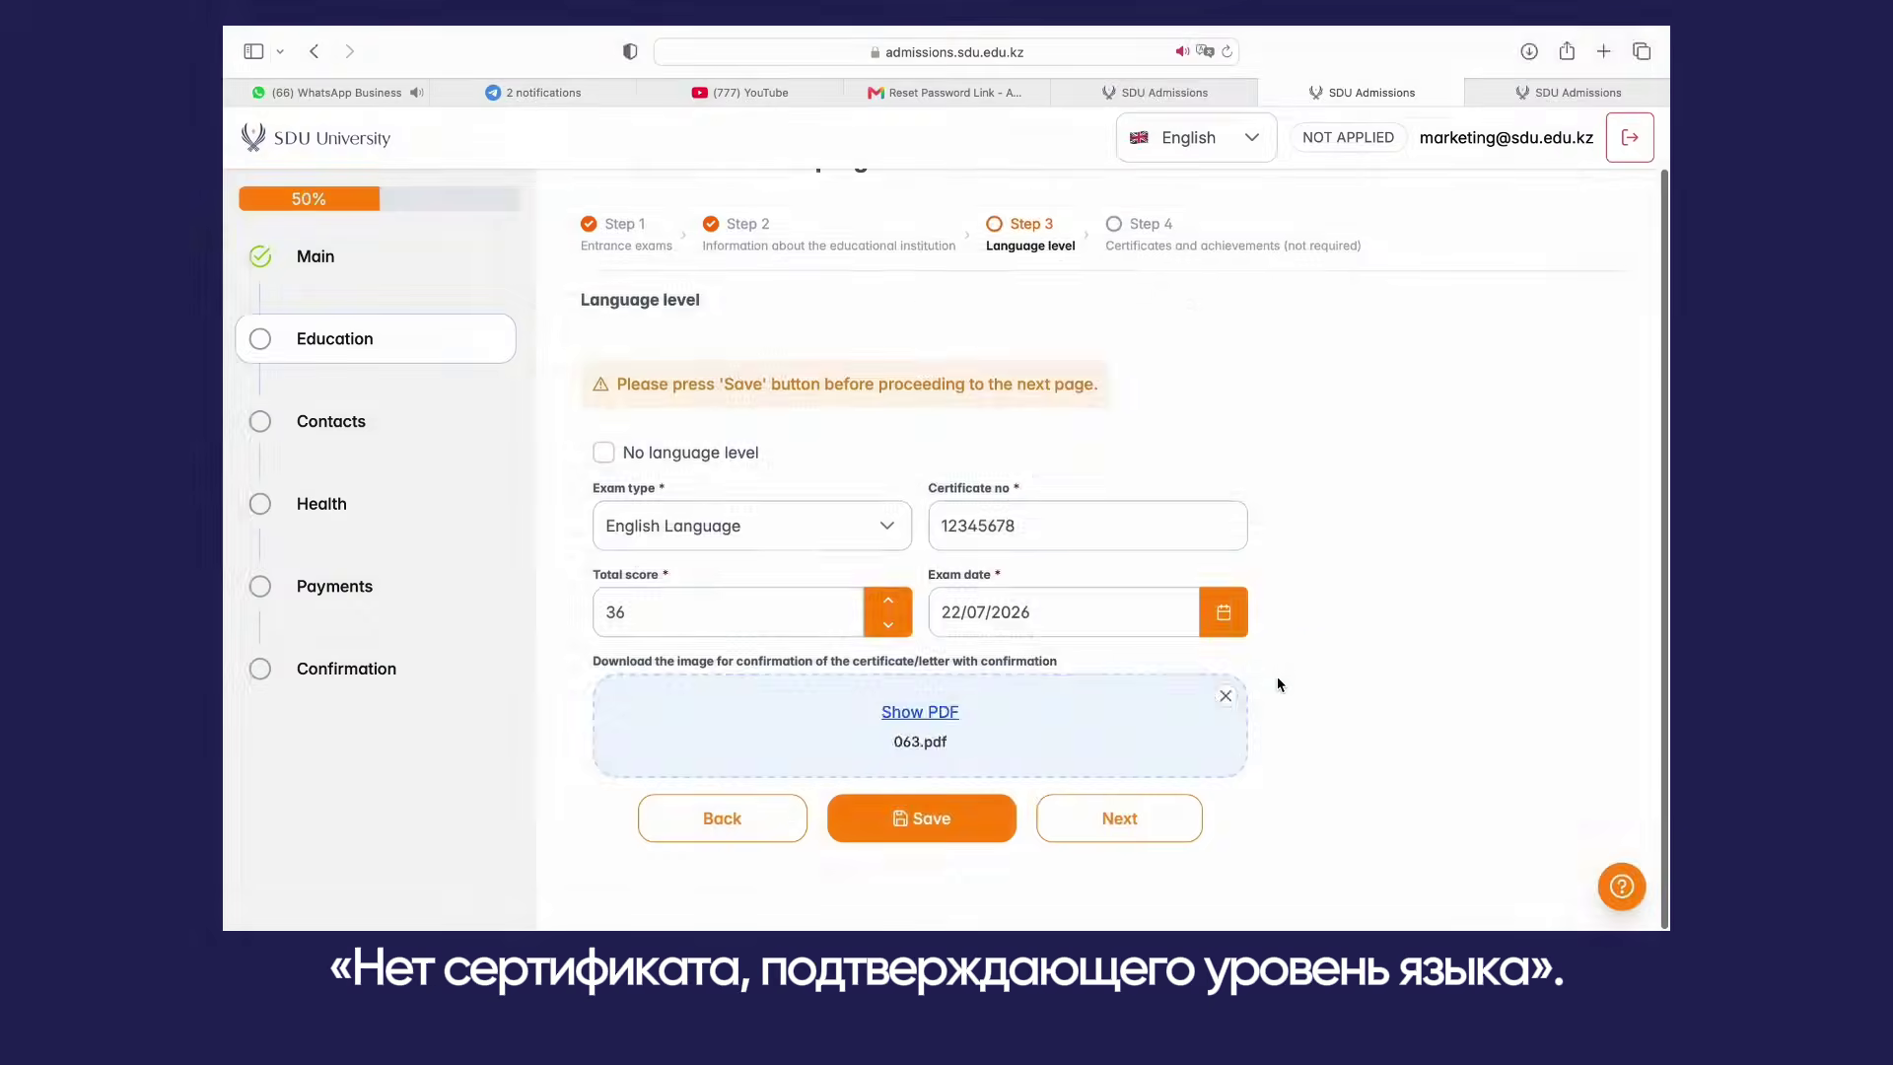
{"action": "left_click", "coordinate": [959, 817]}
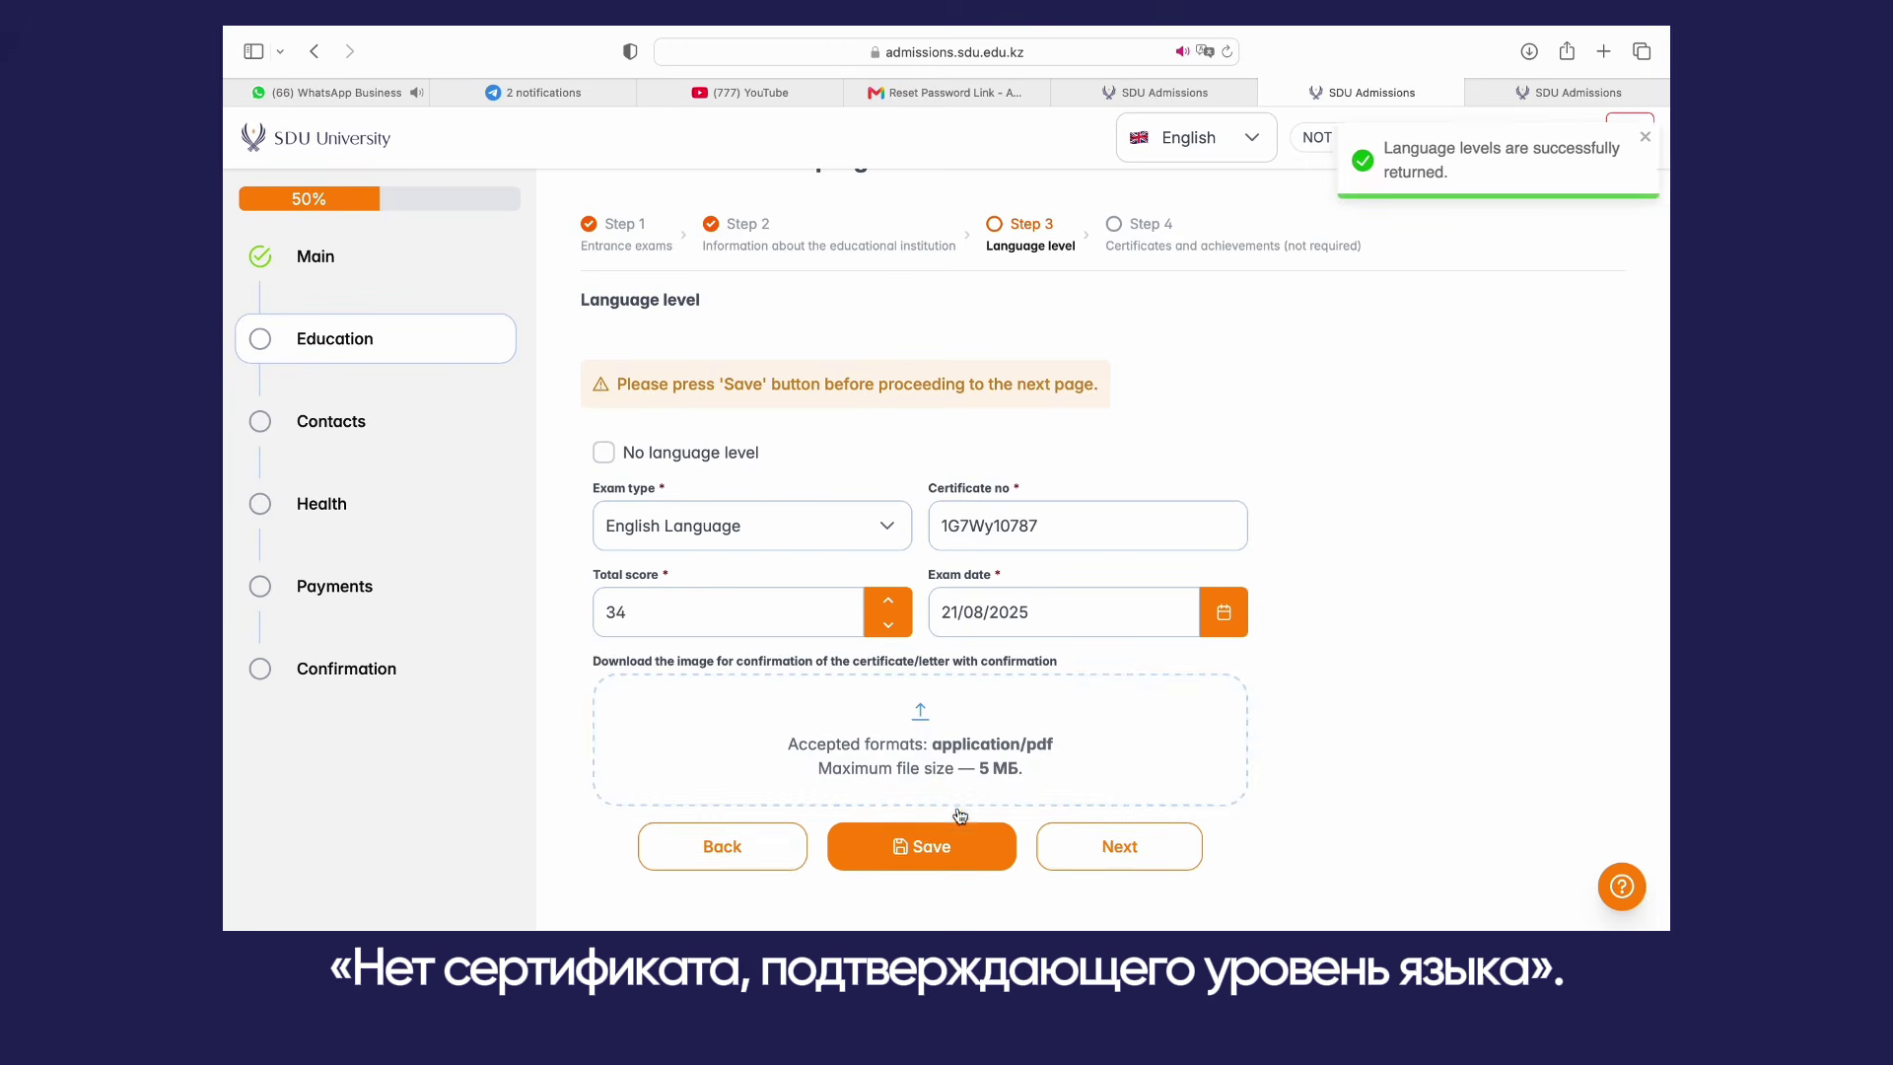
Step: Move on to Certificates and achievements and scroll through the optional page
{"action": "left_click", "coordinate": [1114, 727]}
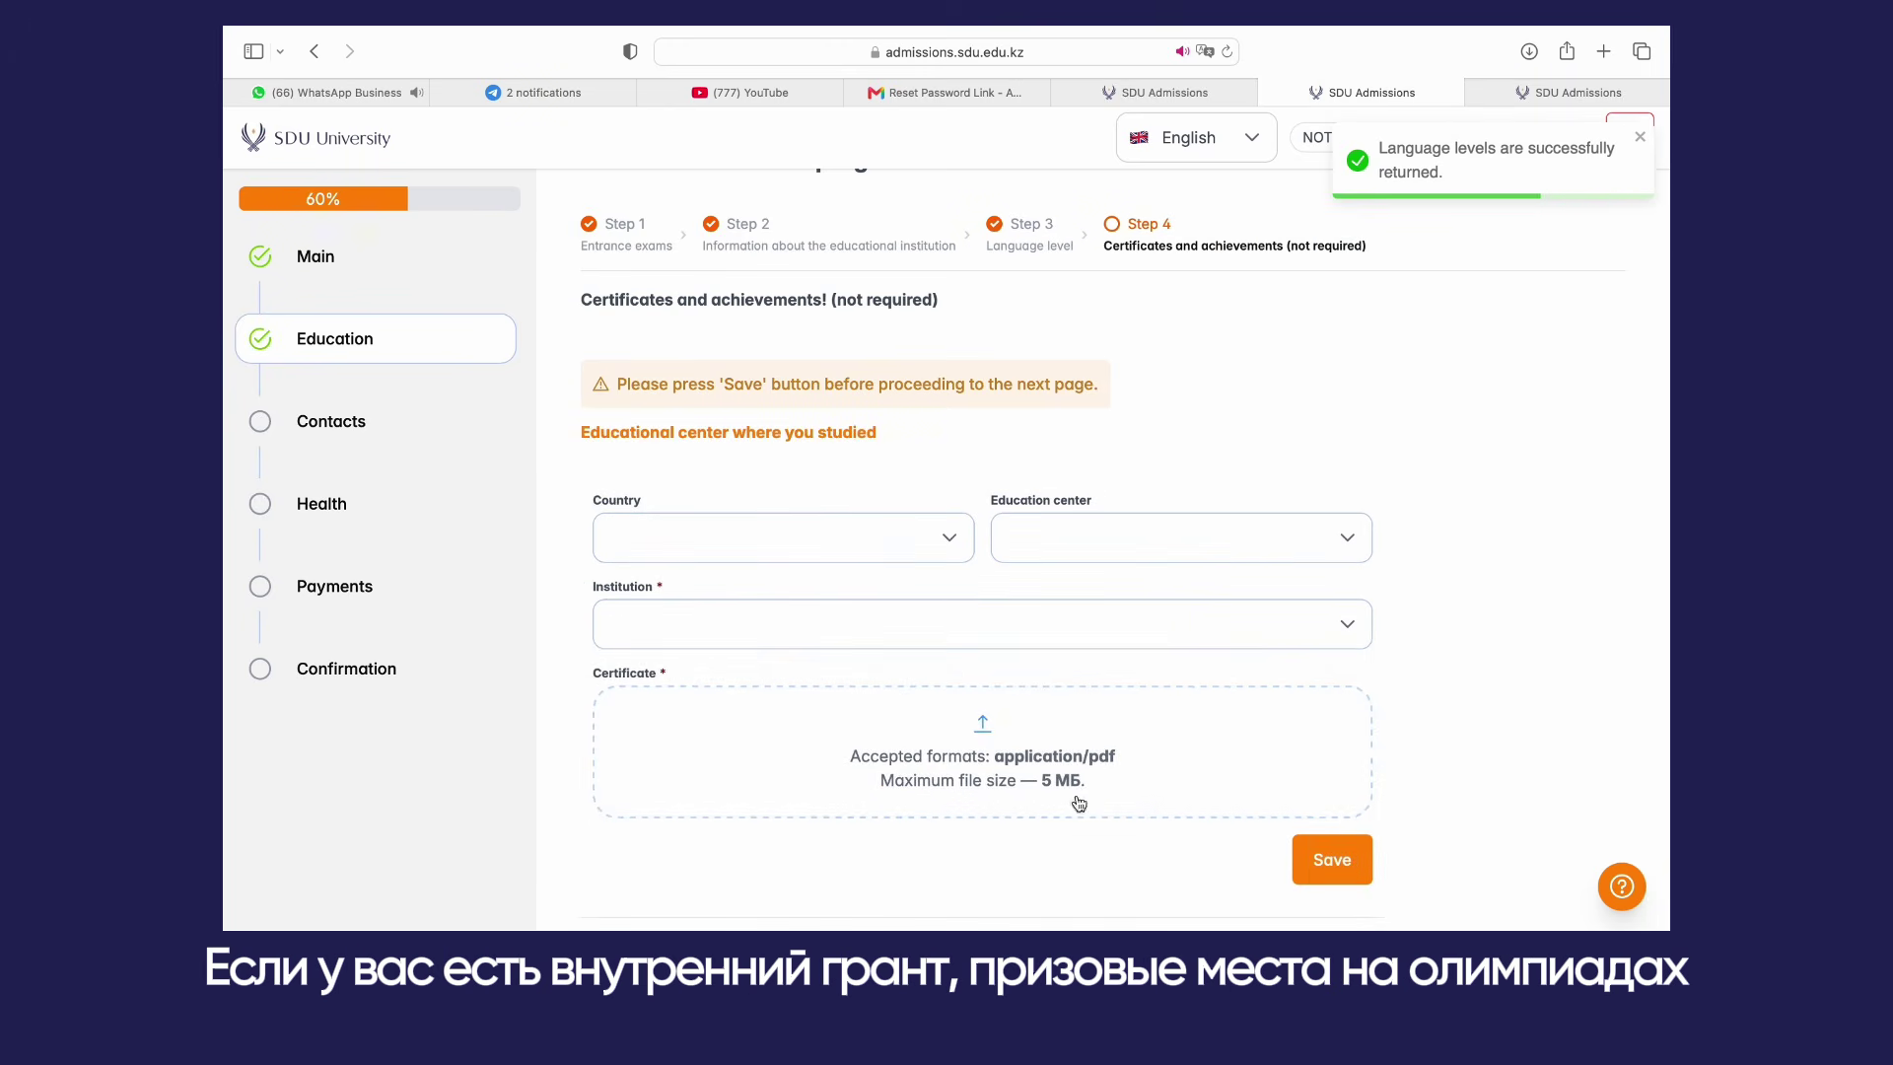
{"action": "scroll", "coordinate": [986, 749], "scroll_direction": "down", "scroll_amount": 5}
{"action": "scroll", "coordinate": [954, 723], "scroll_direction": "down", "scroll_amount": 7}
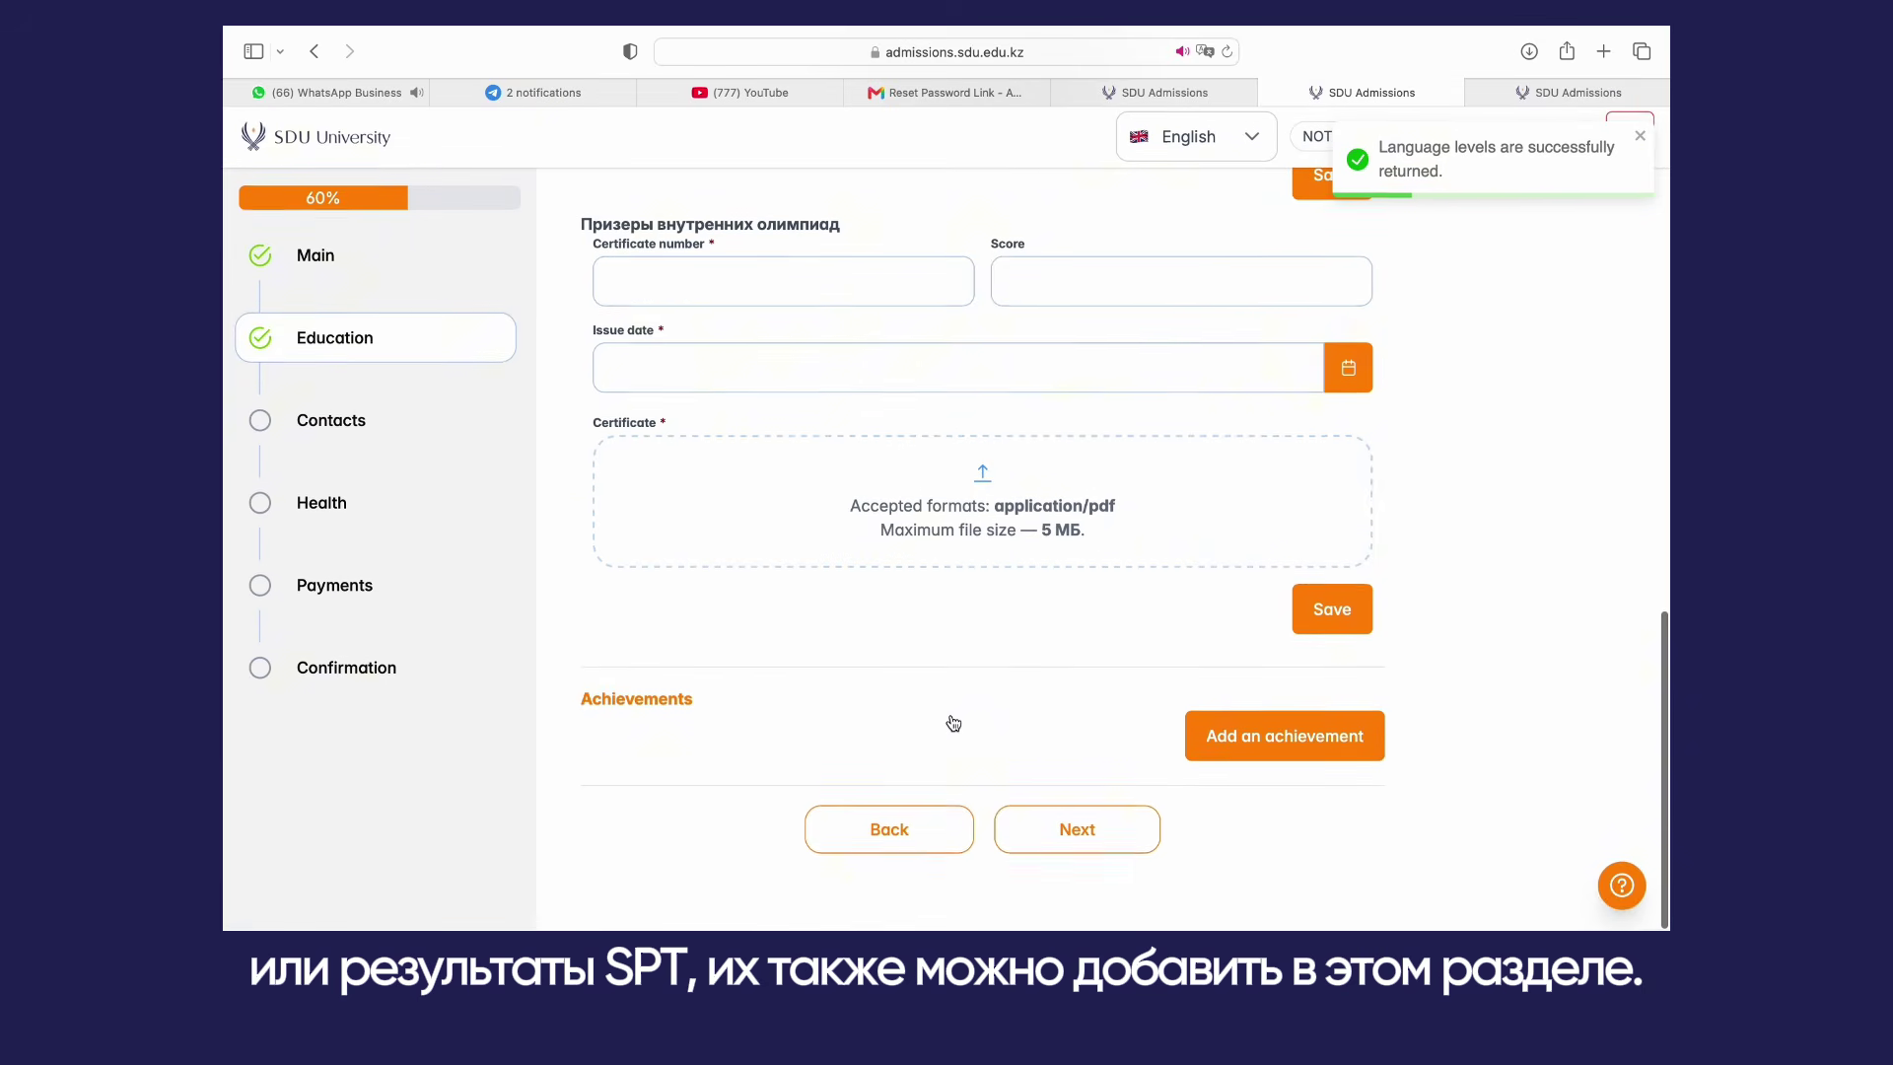
Step: Add a Mother relative with Latin name 'Name' and surname 'Surname'
{"action": "left_click", "coordinate": [1046, 831]}
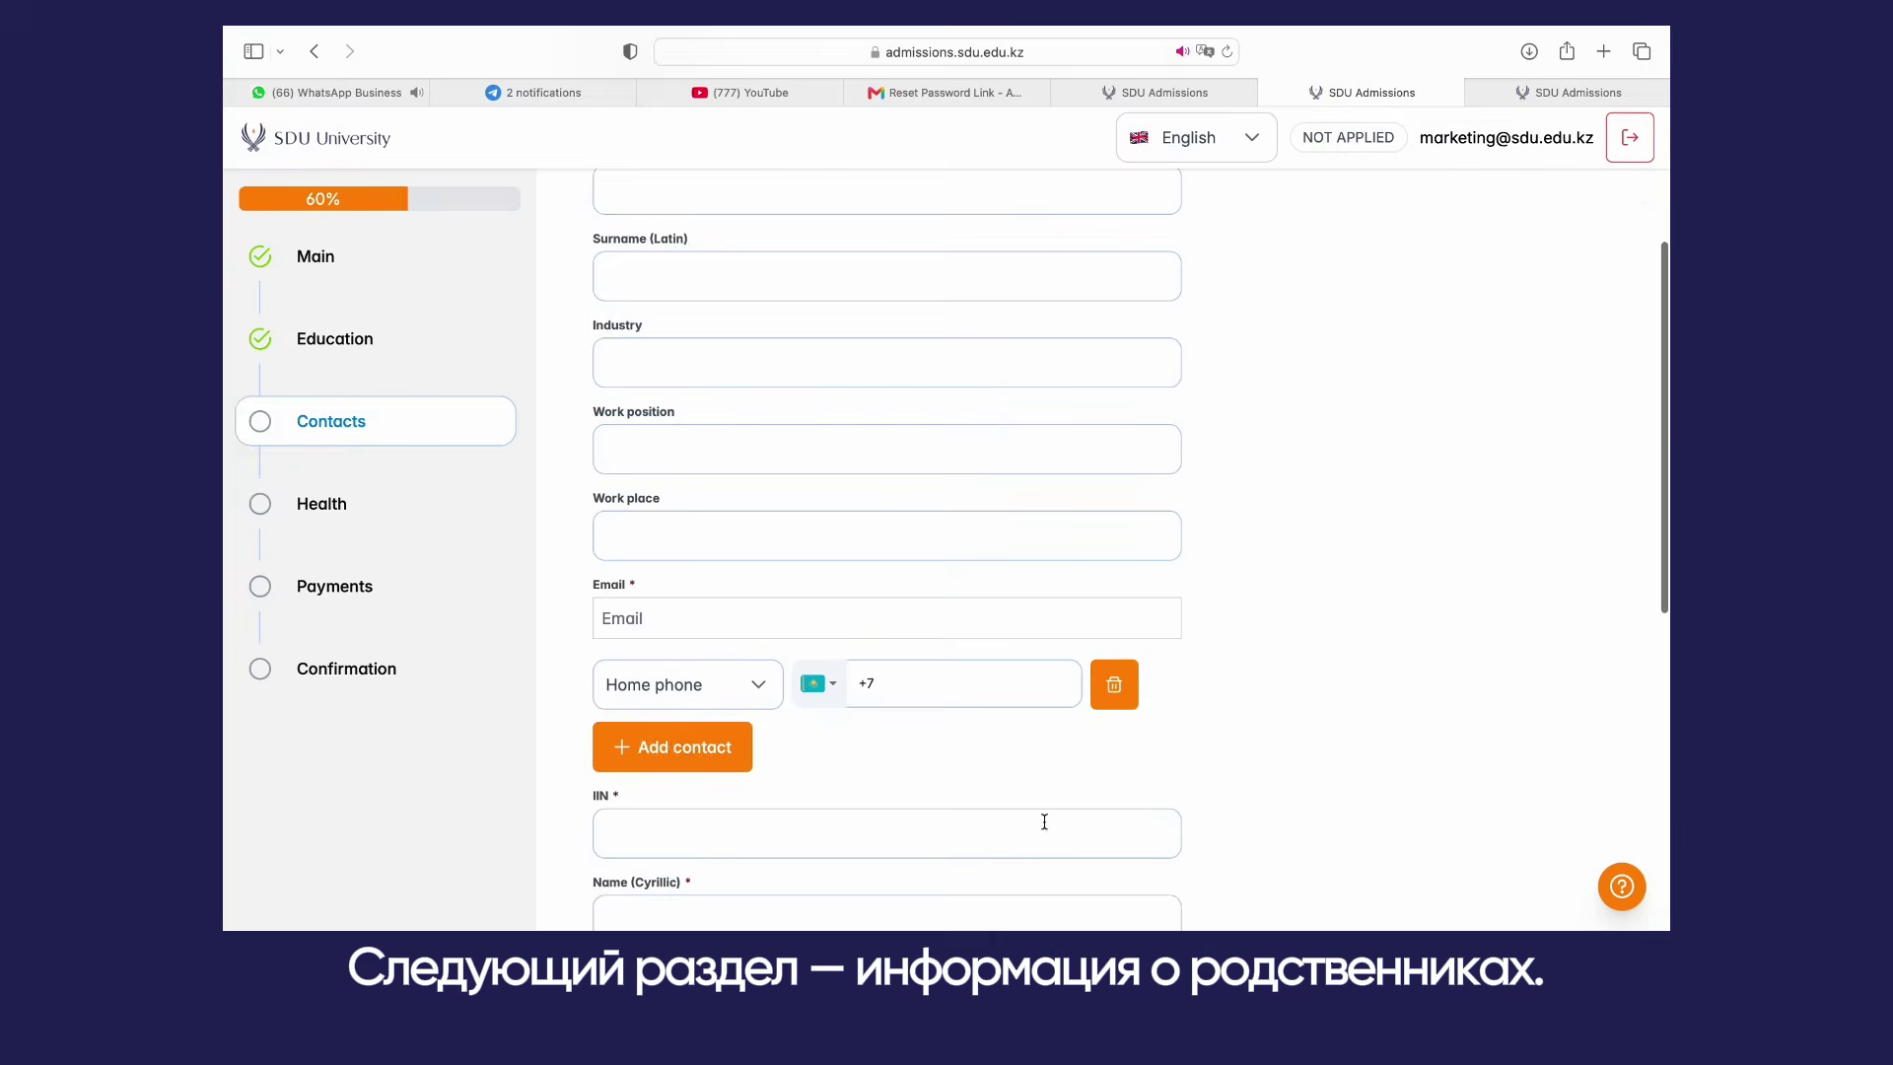
{"action": "left_click", "coordinate": [838, 394]}
{"action": "left_click", "coordinate": [781, 506]}
{"action": "left_click", "coordinate": [781, 483]}
{"action": "type", "text": "Name"}
{"action": "left_click", "coordinate": [802, 570]}
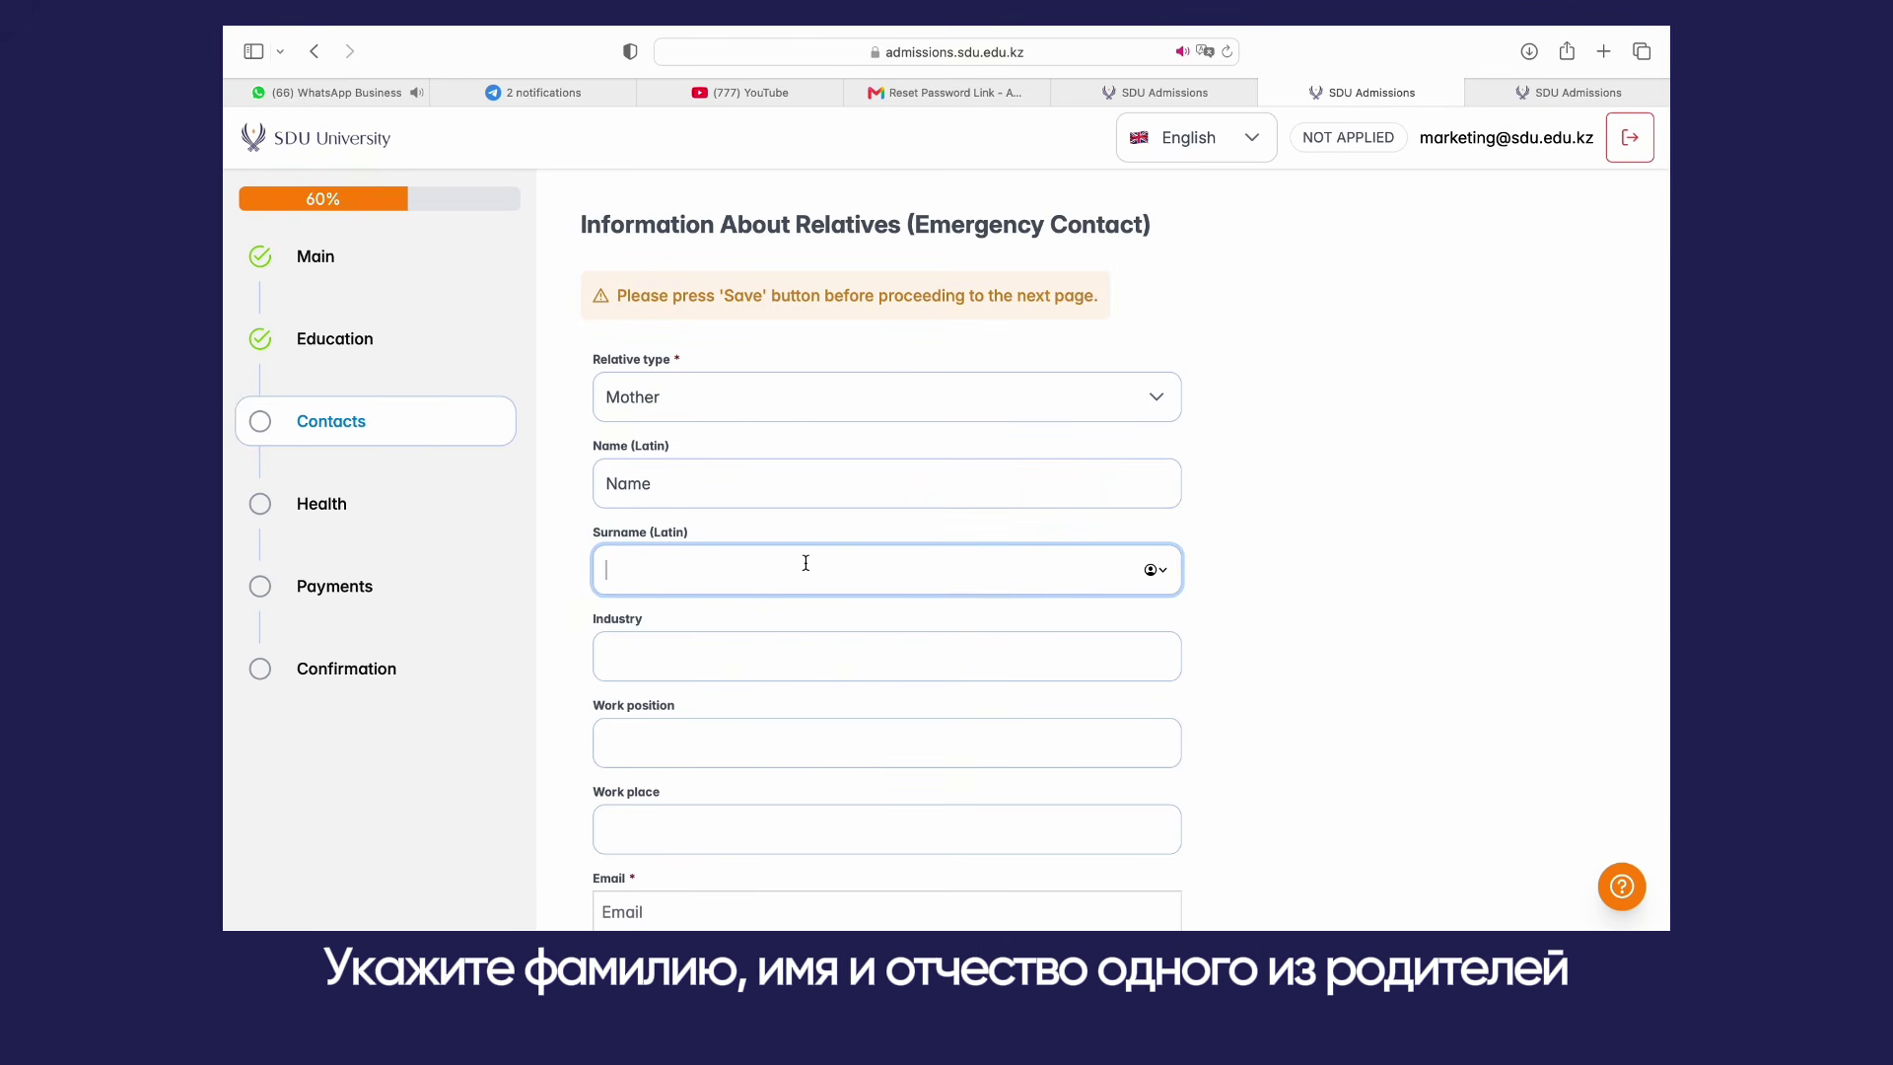
{"action": "type", "text": "Surname"}
Step: Fill the industry and job fields with '-' and enter the mother's e-mail address
{"action": "left_click", "coordinate": [919, 656]}
{"action": "type", "text": "-"}
{"action": "key", "text": "Tab"}
{"action": "type", "text": "-"}
{"action": "key", "text": "Tab"}
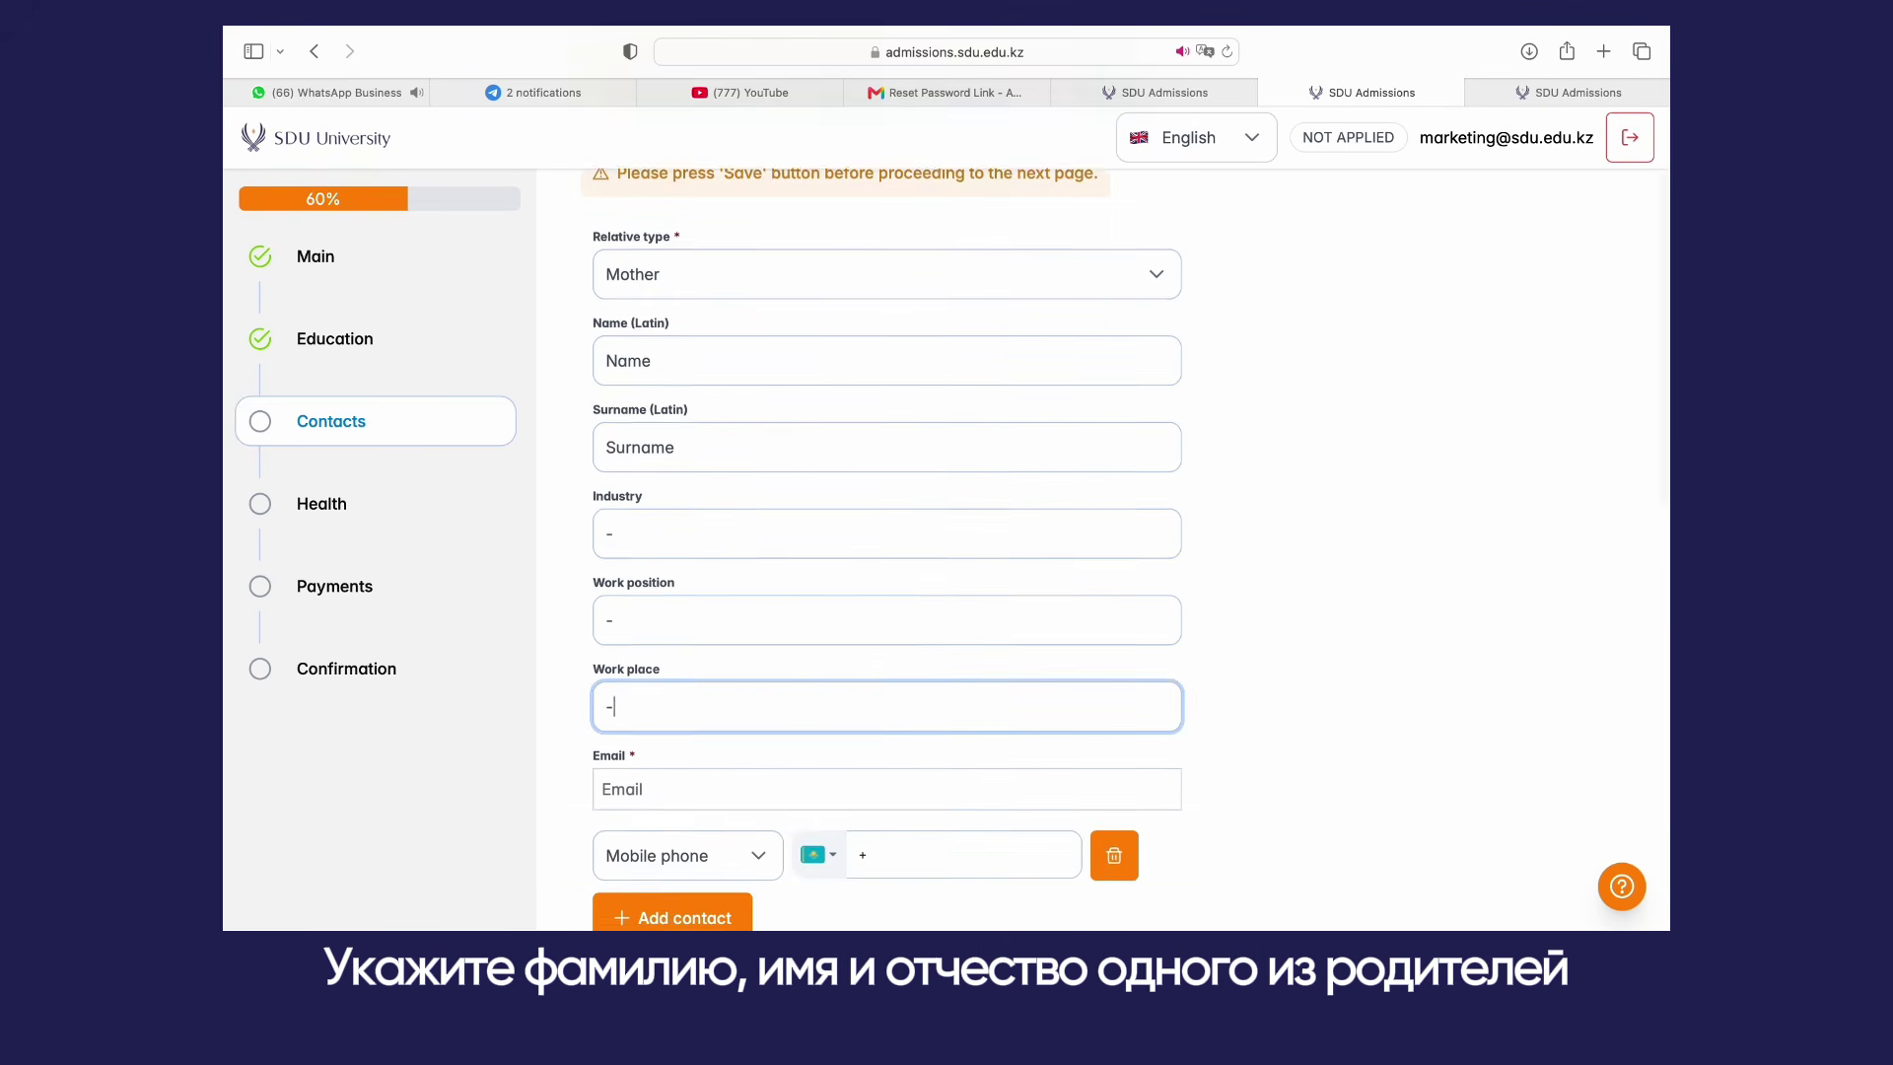
{"action": "type", "text": "-"}
{"action": "key", "text": "Tab"}
Step: Enter the mother's phone number and IIN
{"action": "scroll", "coordinate": [900, 563], "scroll_direction": "down", "scroll_amount": 2}
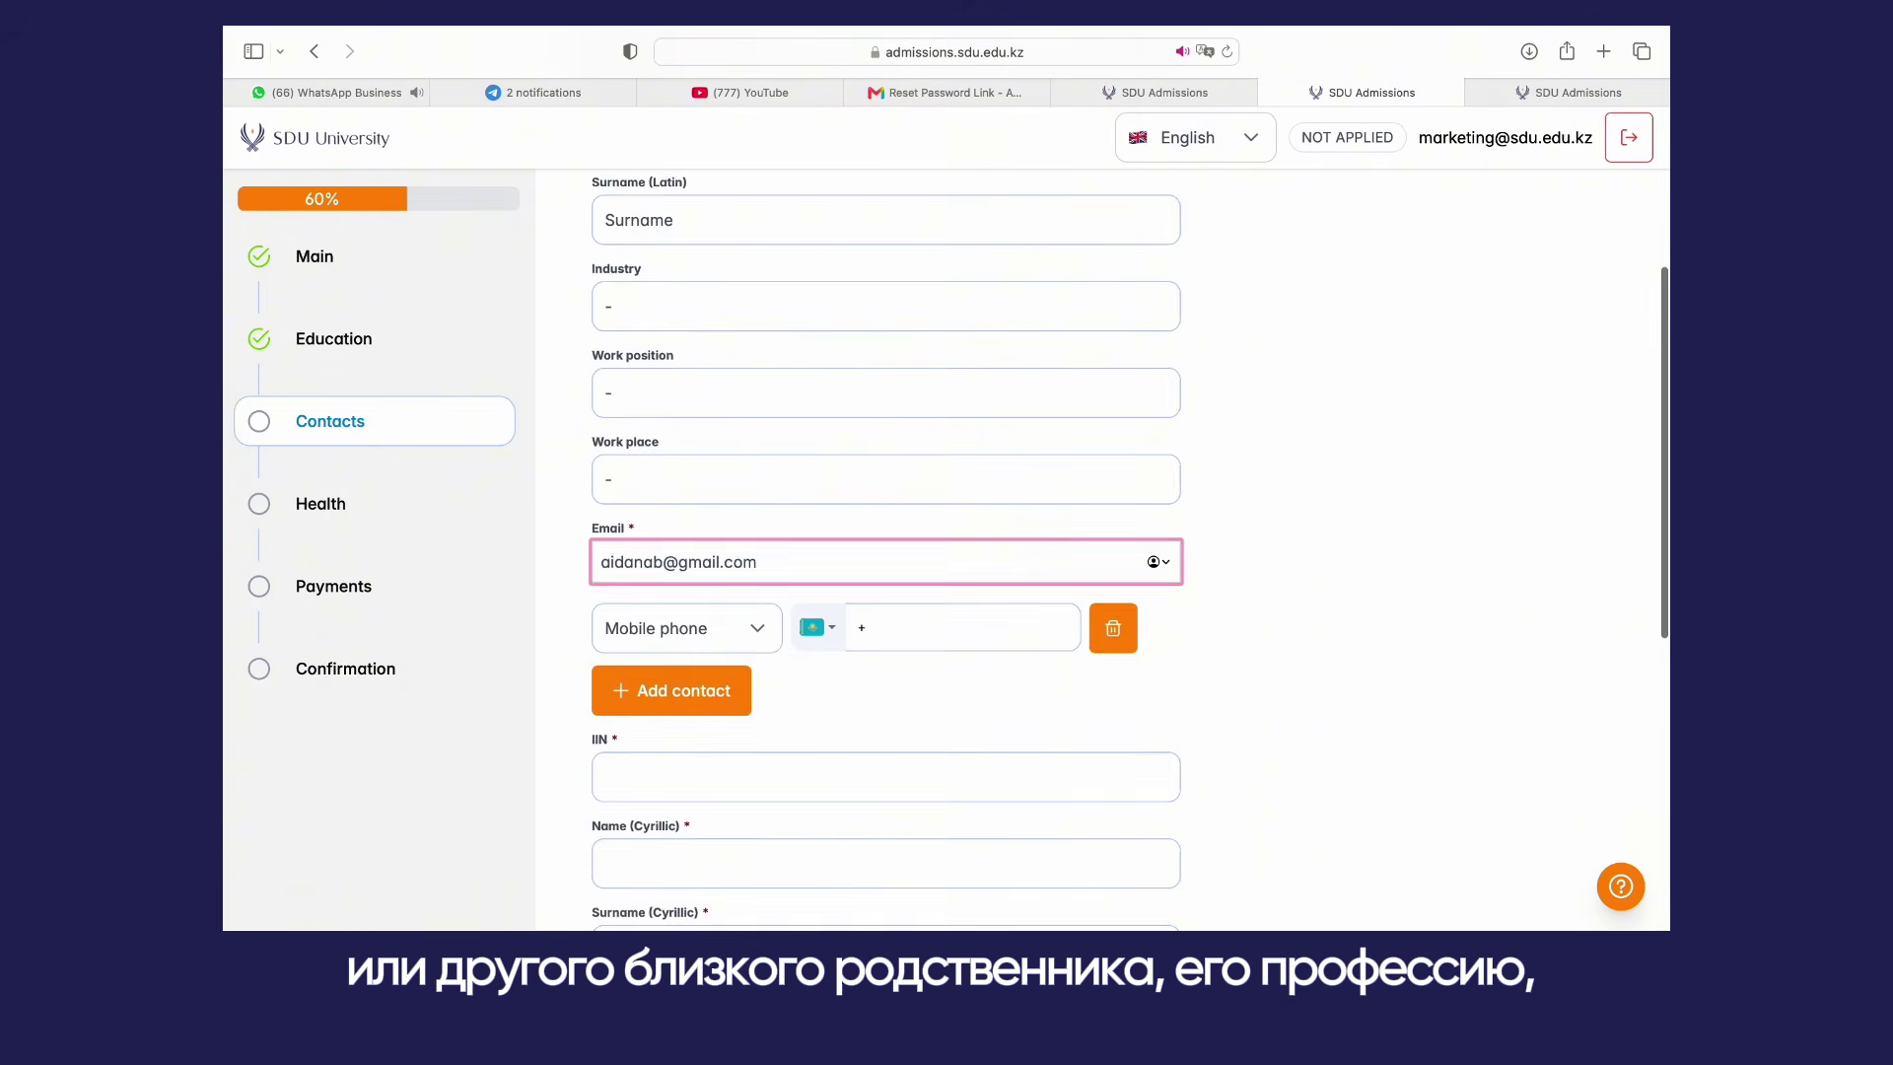
{"action": "left_click", "coordinate": [900, 562]}
{"action": "scroll", "coordinate": [812, 512], "scroll_direction": "down", "scroll_amount": 2}
{"action": "left_click", "coordinate": [811, 512]}
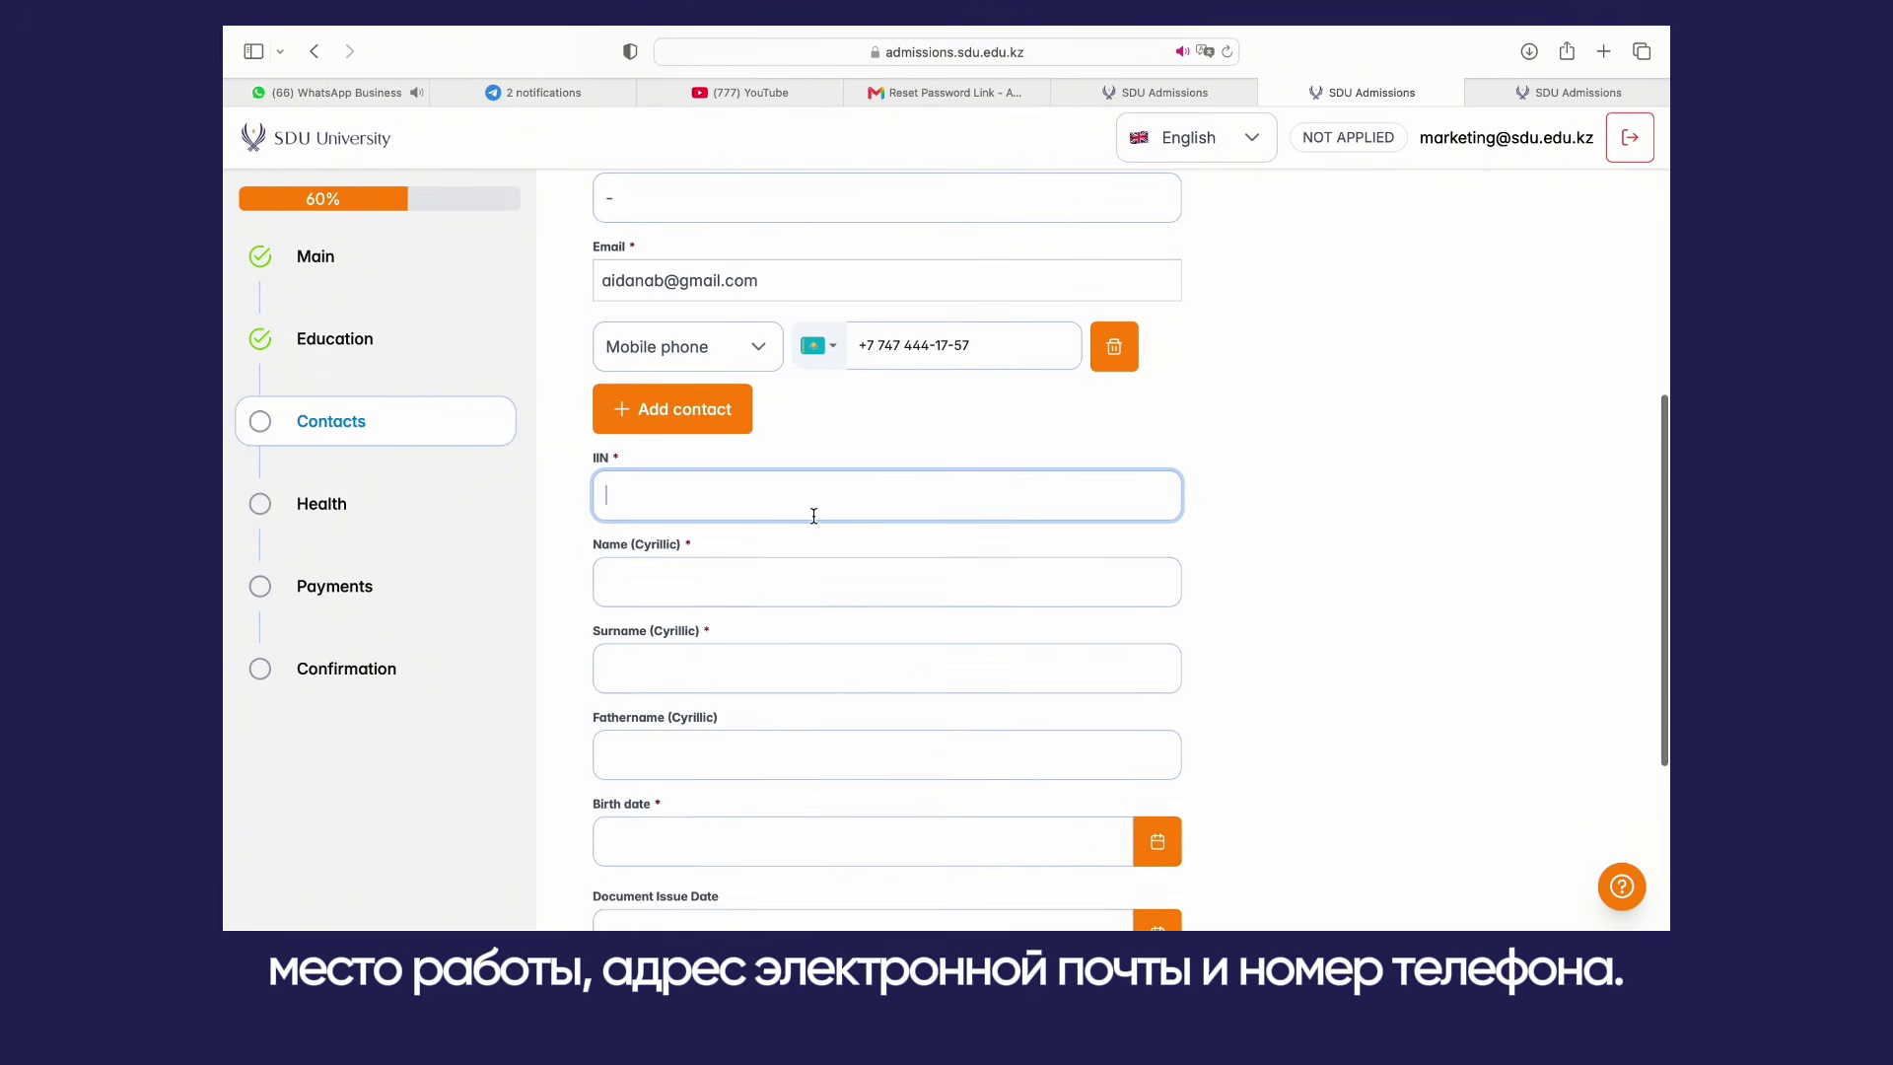
{"action": "type", "text": "123456789012"}
Step: Enter the Cyrillic name 'Ecimi', surname 'Teri' and patronymic 'Әкесініңаты'
{"action": "scroll", "coordinate": [812, 511], "scroll_direction": "down", "scroll_amount": 2}
{"action": "key", "text": "Tab"}
{"action": "type", "text": "Ecimi"}
{"action": "key", "text": "Tab"}
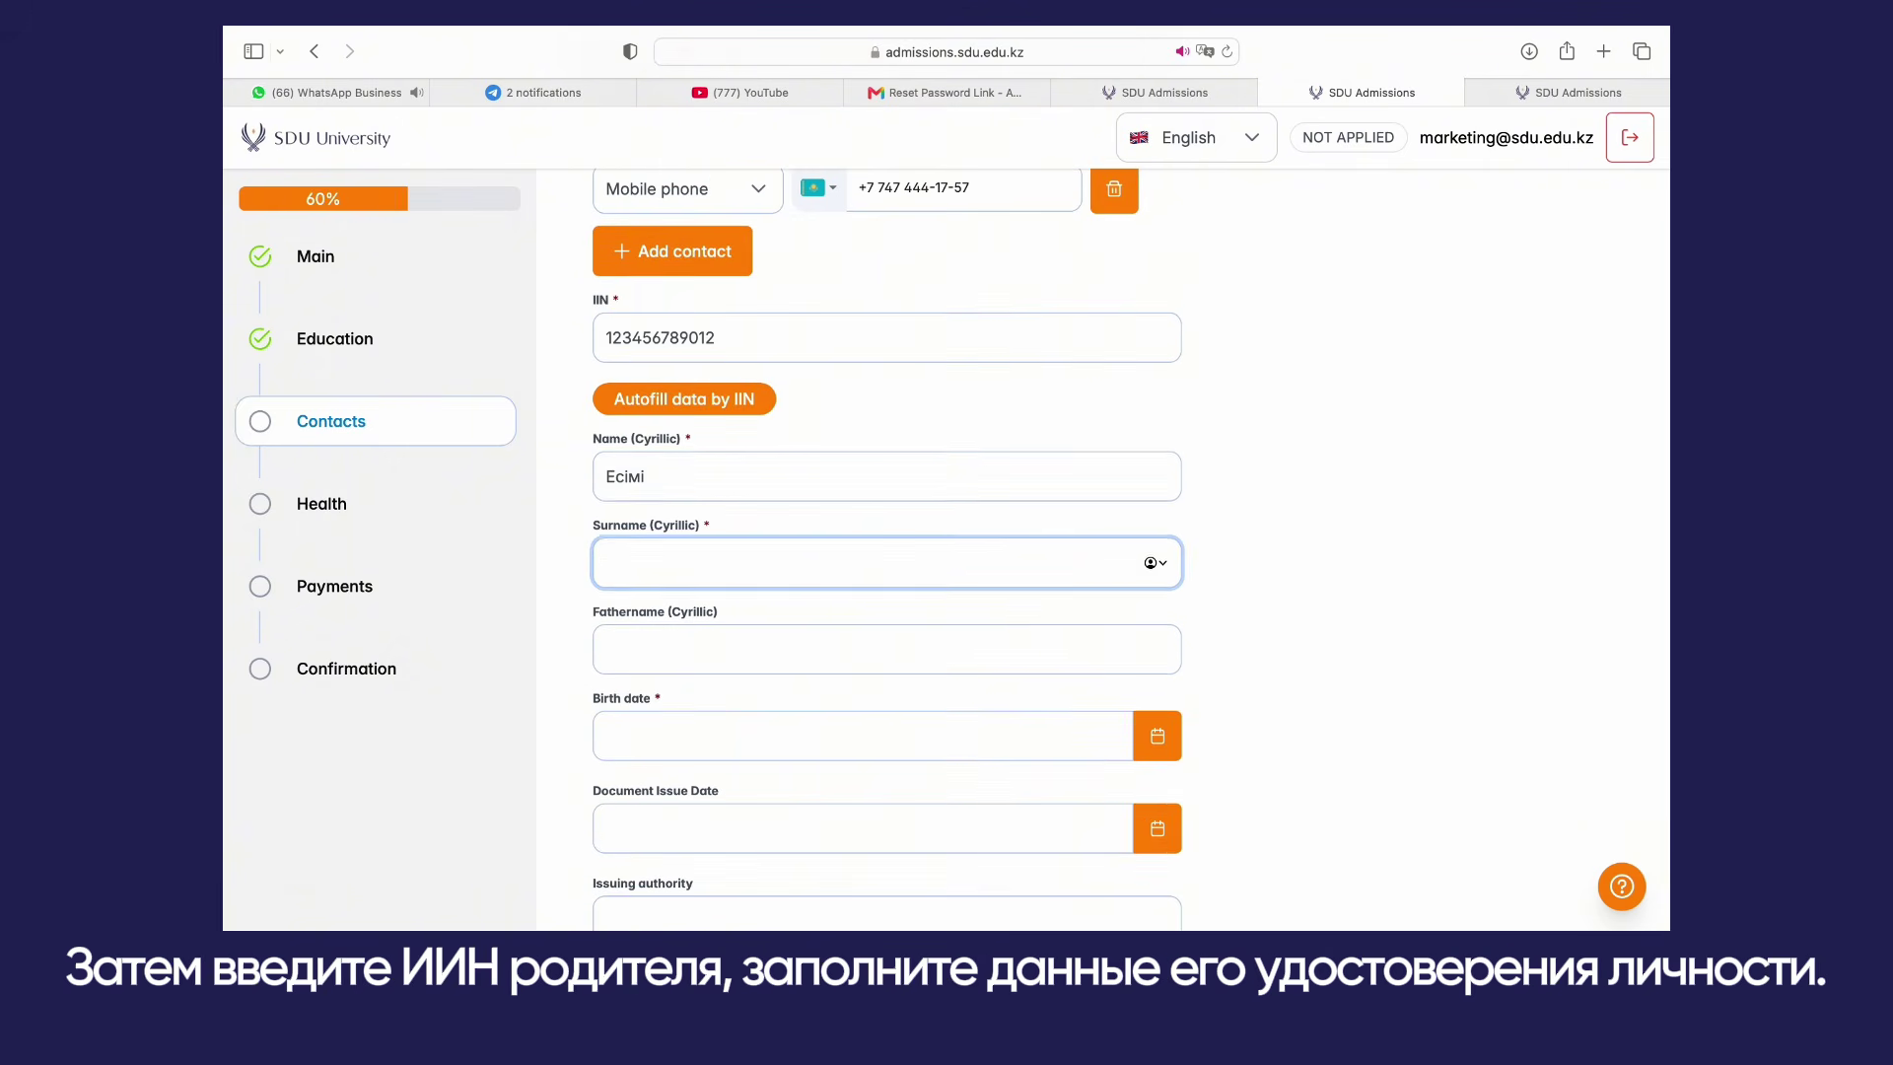
{"action": "type", "text": "Teri"}
{"action": "scroll", "coordinate": [897, 606], "scroll_direction": "down", "scroll_amount": 1}
{"action": "left_click", "coordinate": [899, 608]}
{"action": "type", "text": "Әкесініңаты"}
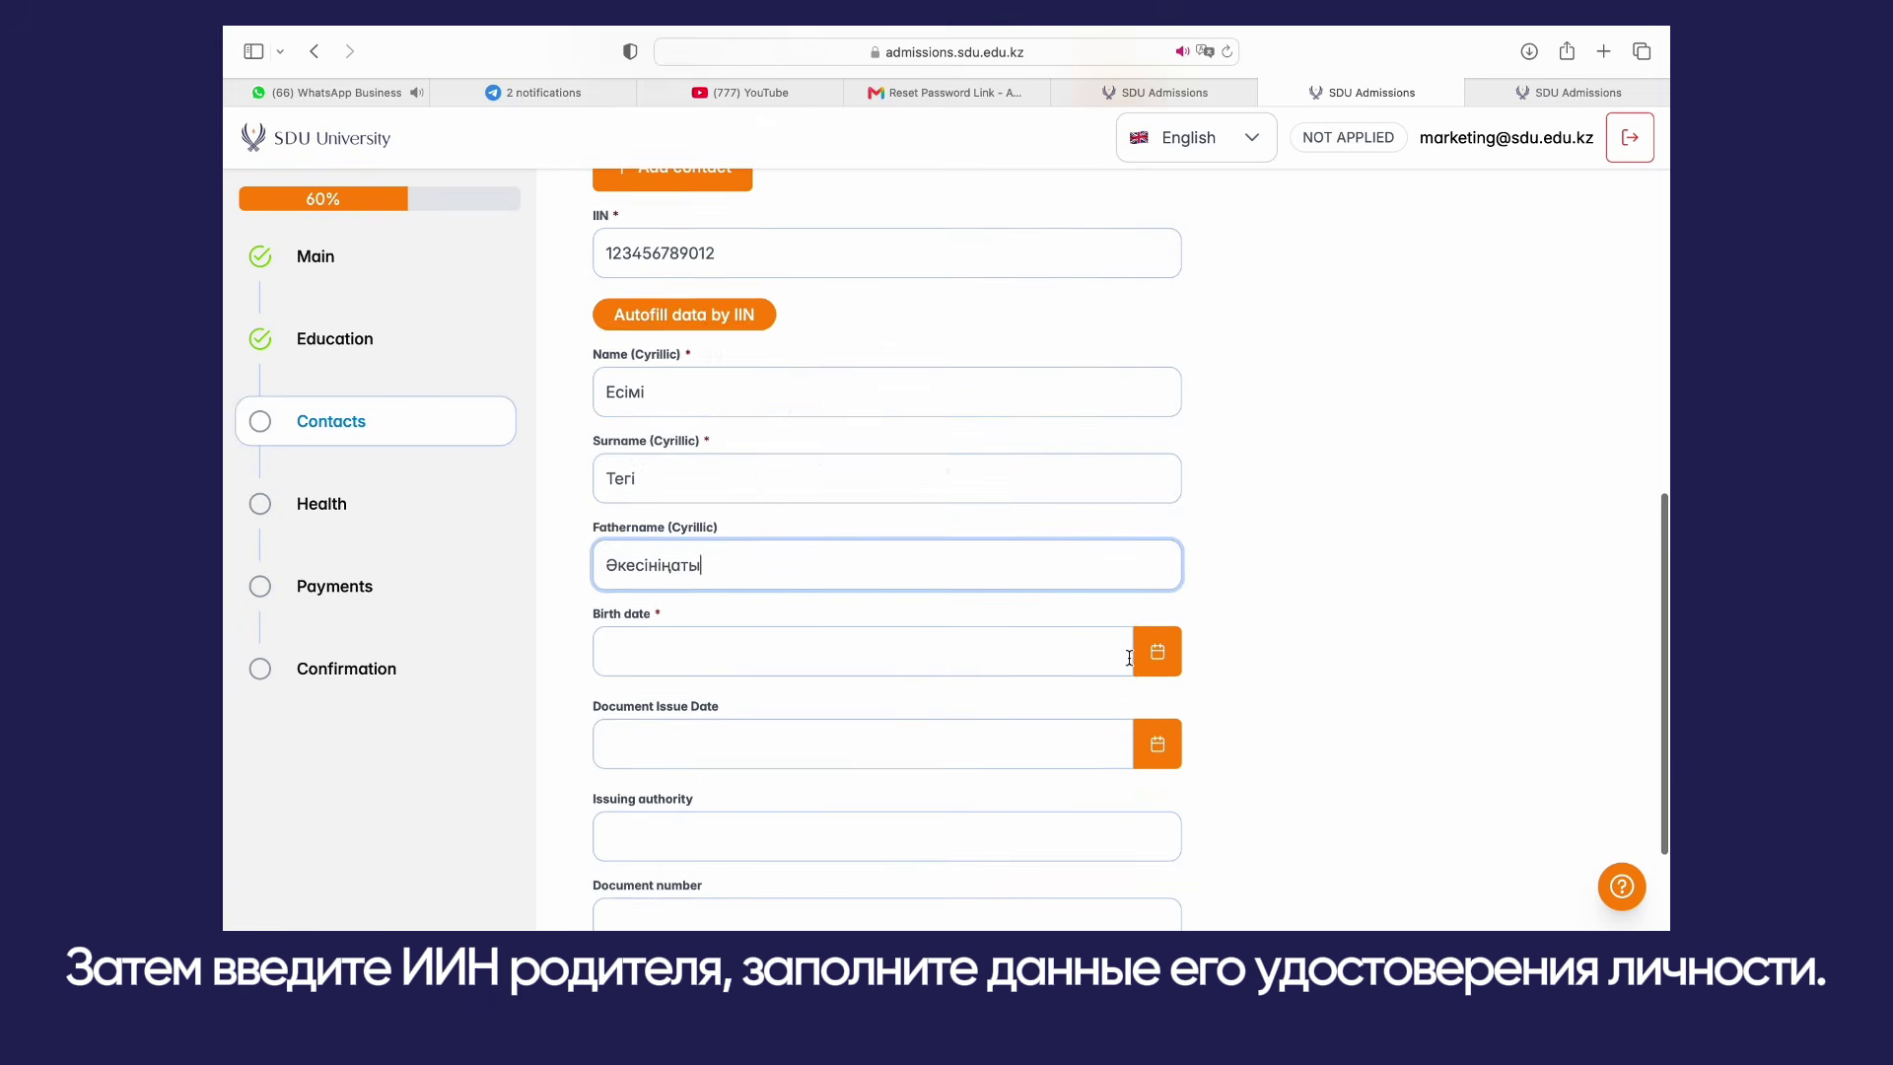
Step: Pick 22 July 2026 as birth and issue dates, enter issuing authority 'КР ІІМ' and the document number
{"action": "left_click", "coordinate": [1140, 653]}
{"action": "left_click", "coordinate": [866, 525]}
{"action": "left_click", "coordinate": [1140, 734]}
{"action": "left_click", "coordinate": [867, 609]}
{"action": "scroll", "coordinate": [888, 641], "scroll_direction": "down", "scroll_amount": 2}
{"action": "left_click", "coordinate": [920, 671]}
{"action": "type", "text": "КР ІІМ"}
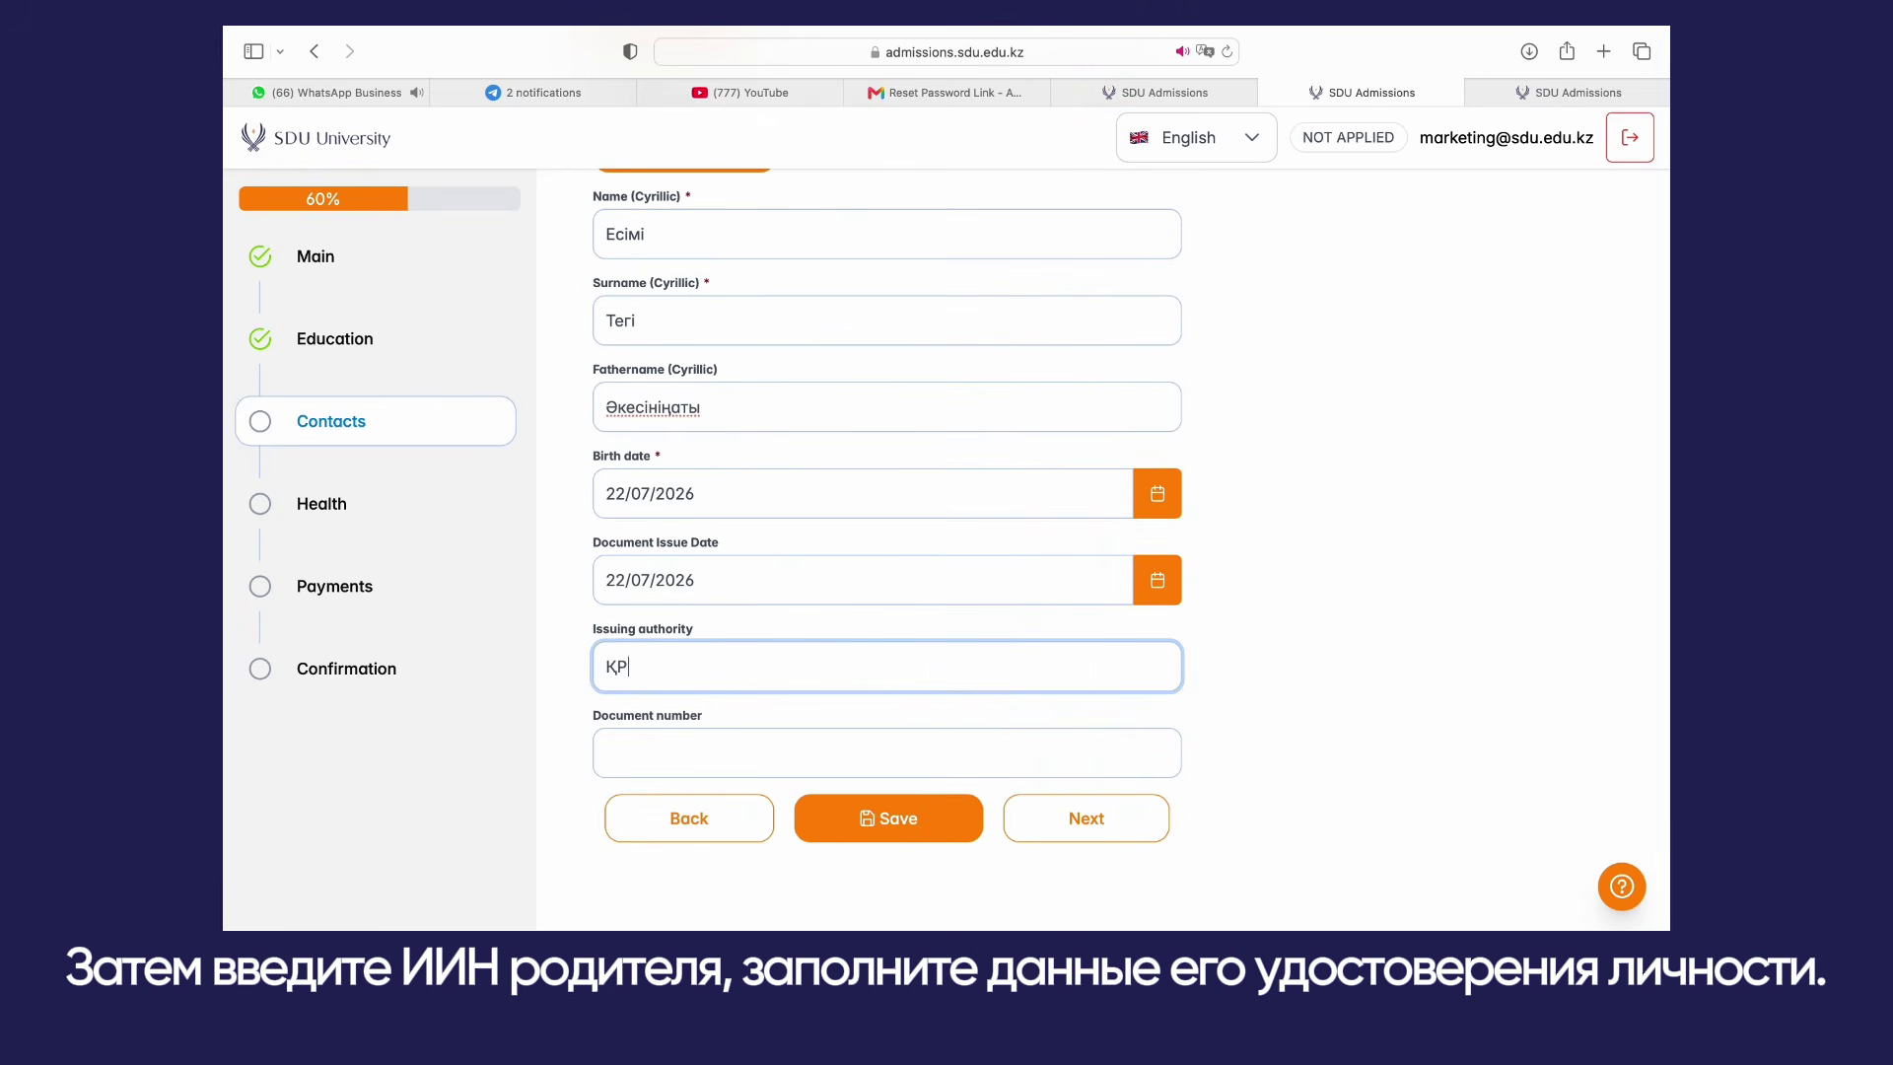
{"action": "key", "text": "Tab"}
{"action": "type", "text": "123456"}
{"action": "left_click", "coordinate": [1169, 495]}
{"action": "scroll", "coordinate": [1169, 498], "scroll_direction": "up", "scroll_amount": 2}
{"action": "left_click", "coordinate": [892, 284]}
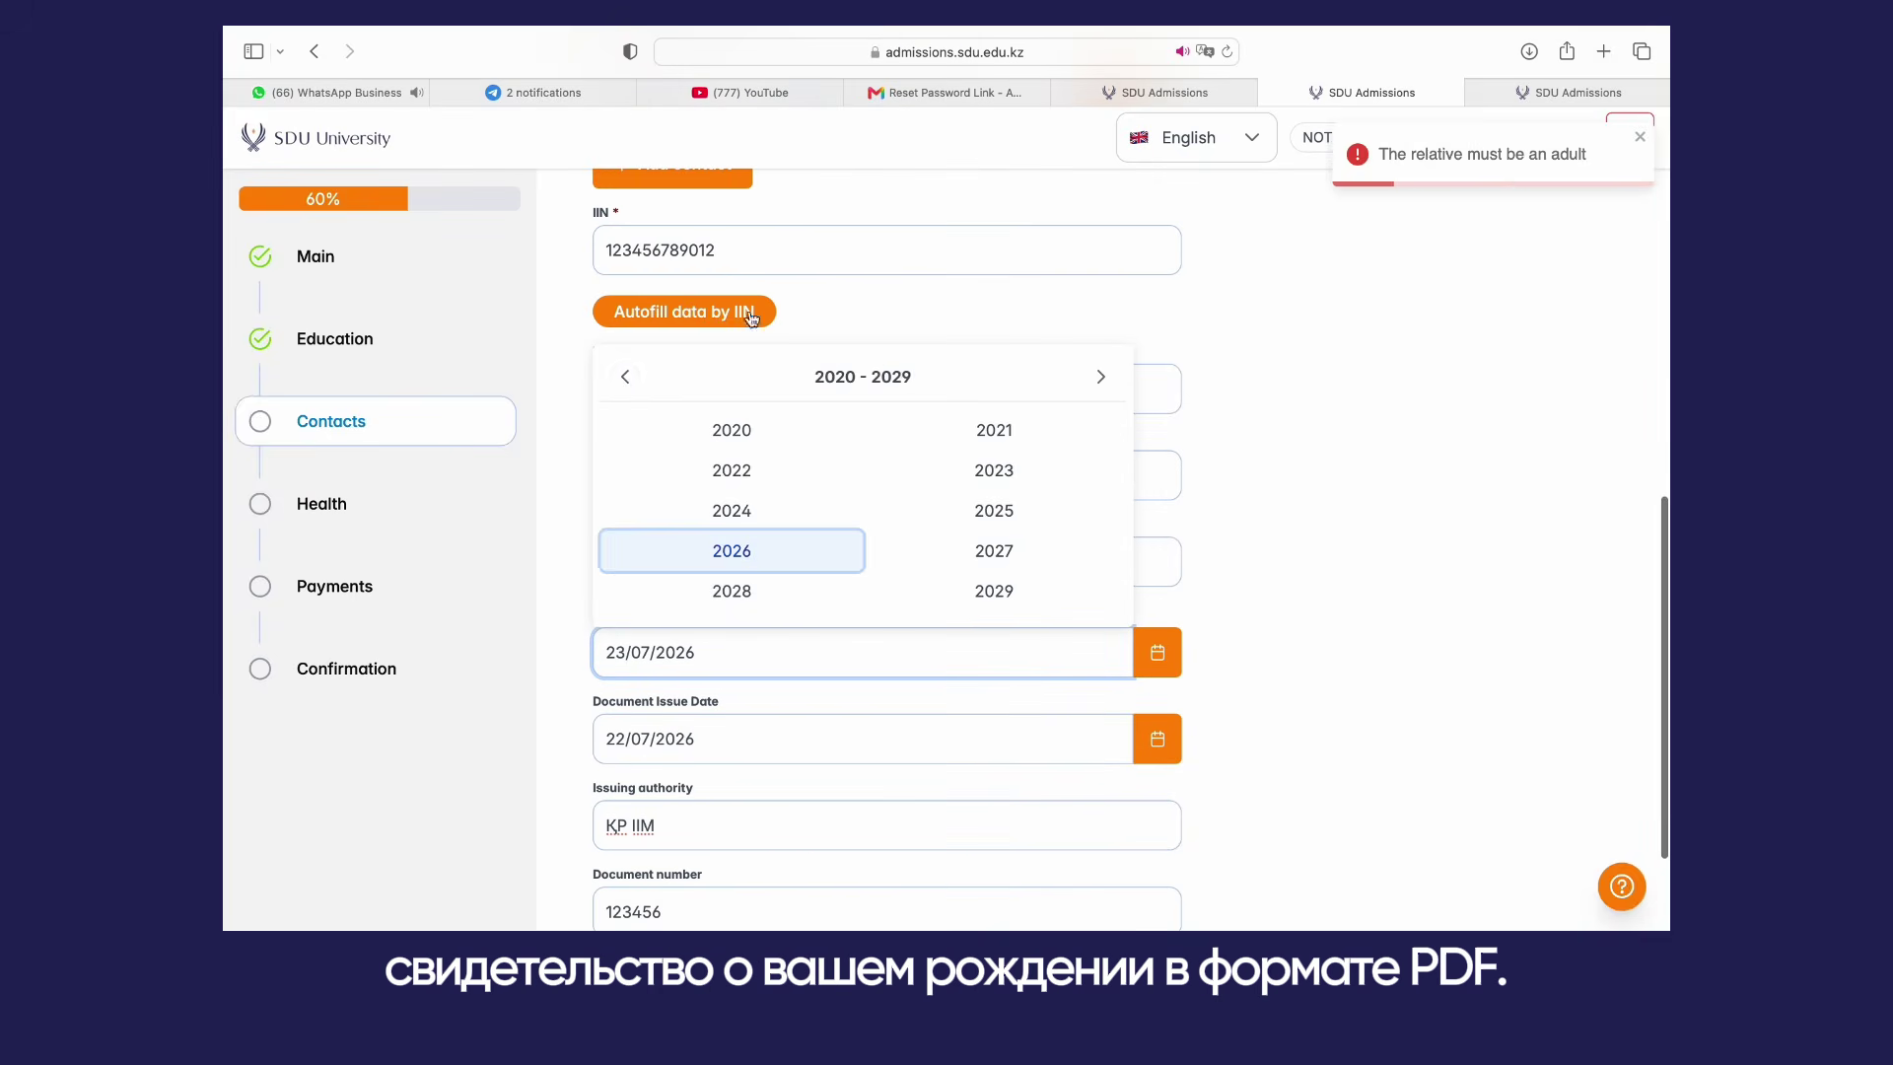
{"action": "left_click", "coordinate": [625, 378]}
{"action": "left_click", "coordinate": [625, 379]}
{"action": "left_click", "coordinate": [626, 378]}
{"action": "left_click", "coordinate": [625, 379]}
{"action": "left_click", "coordinate": [625, 379]}
{"action": "left_click", "coordinate": [994, 591]}
{"action": "left_click", "coordinate": [687, 470]}
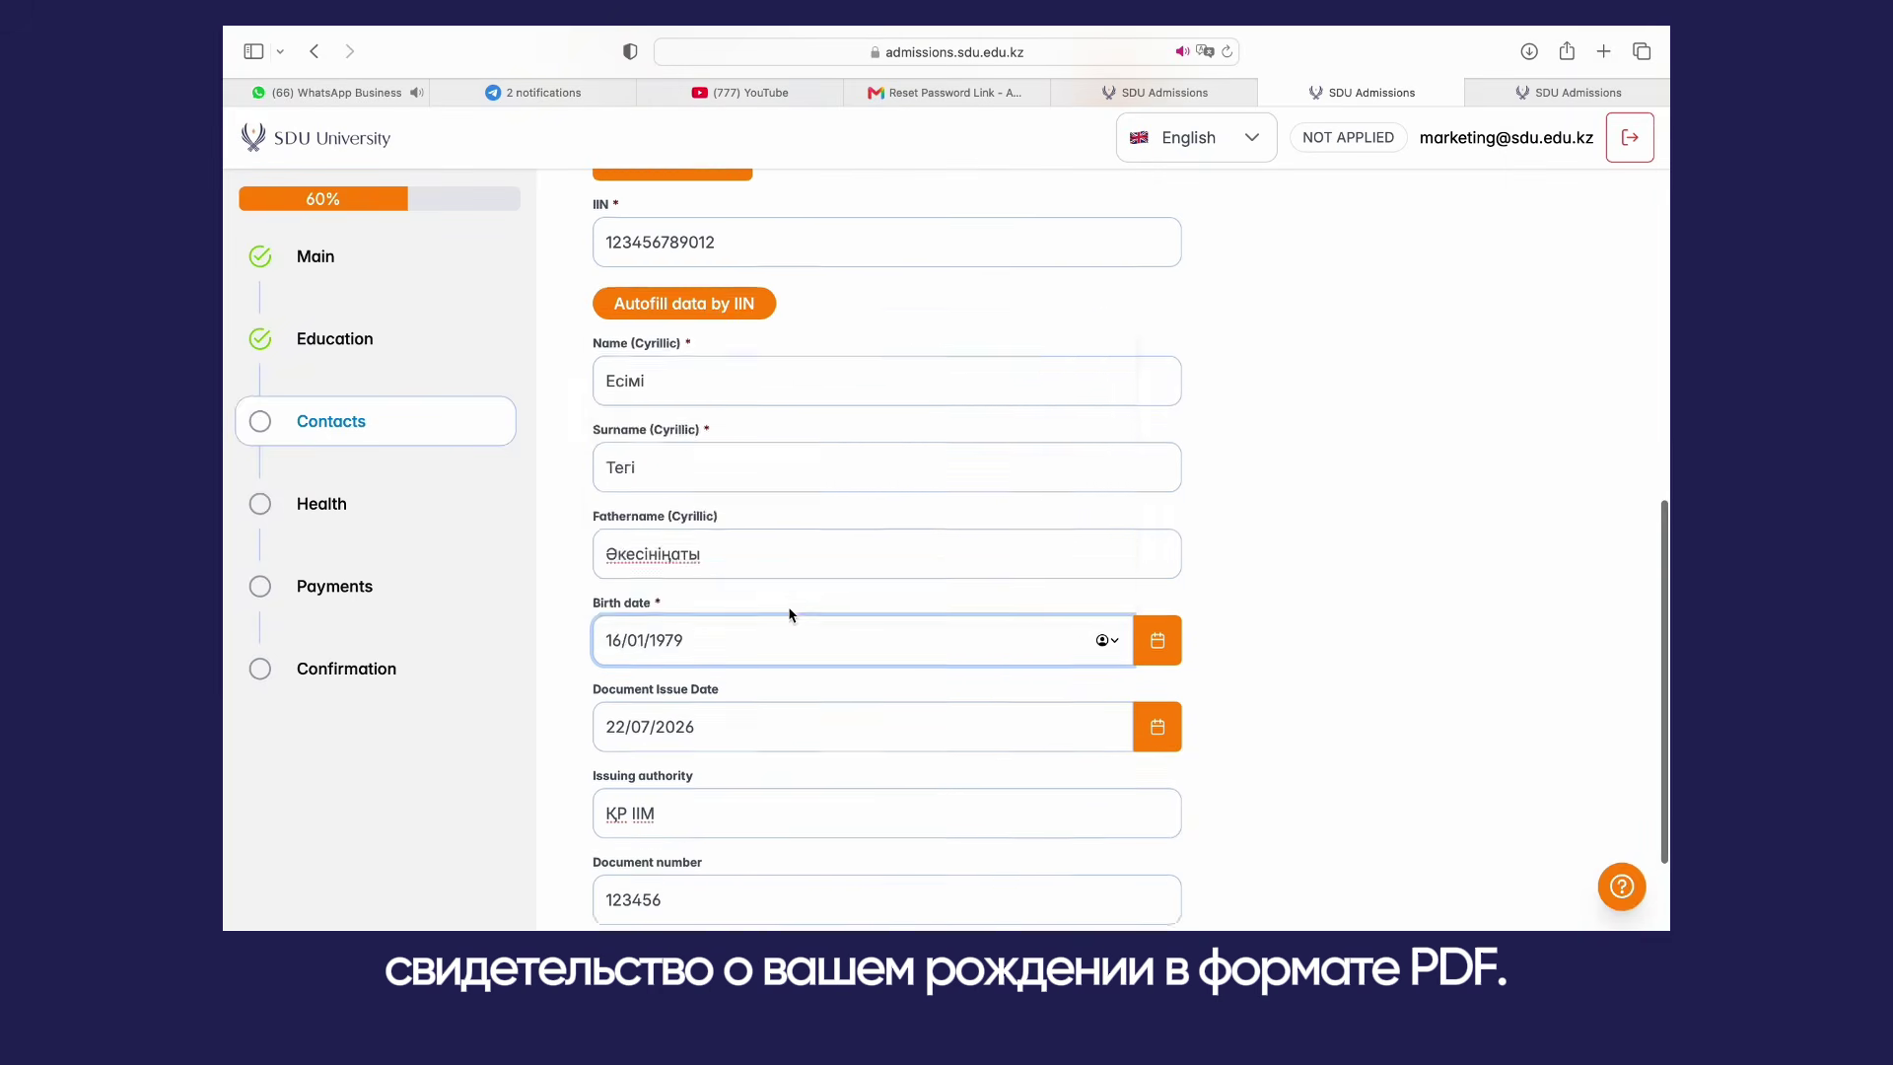
Step: Save the mother's details and continue to the Health step
{"action": "scroll", "coordinate": [790, 612], "scroll_direction": "down", "scroll_amount": 3}
{"action": "left_click", "coordinate": [884, 819]}
{"action": "left_click", "coordinate": [1082, 819]}
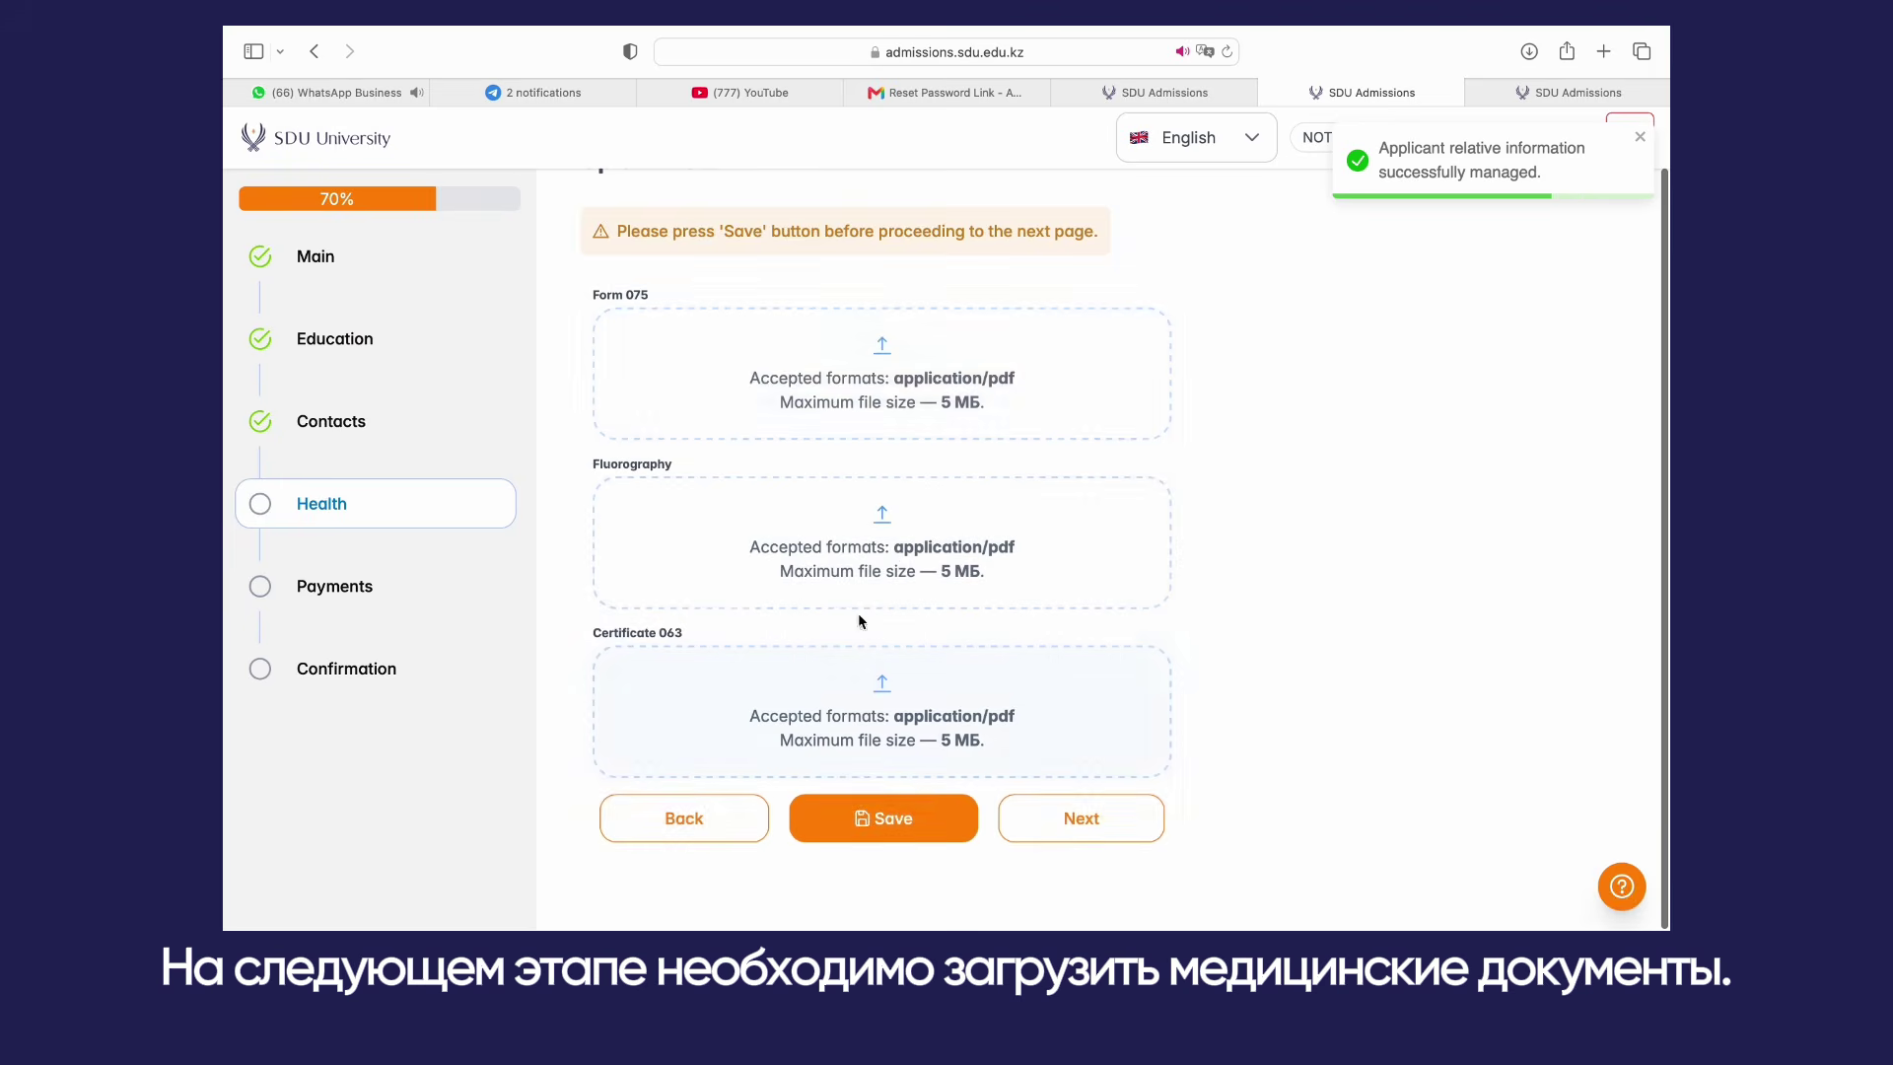
Step: Upload 075.pdf to Form 075, флюра.pdf to Fluorography and 063.pdf to Certificate 063, then save
{"action": "left_click", "coordinate": [784, 361]}
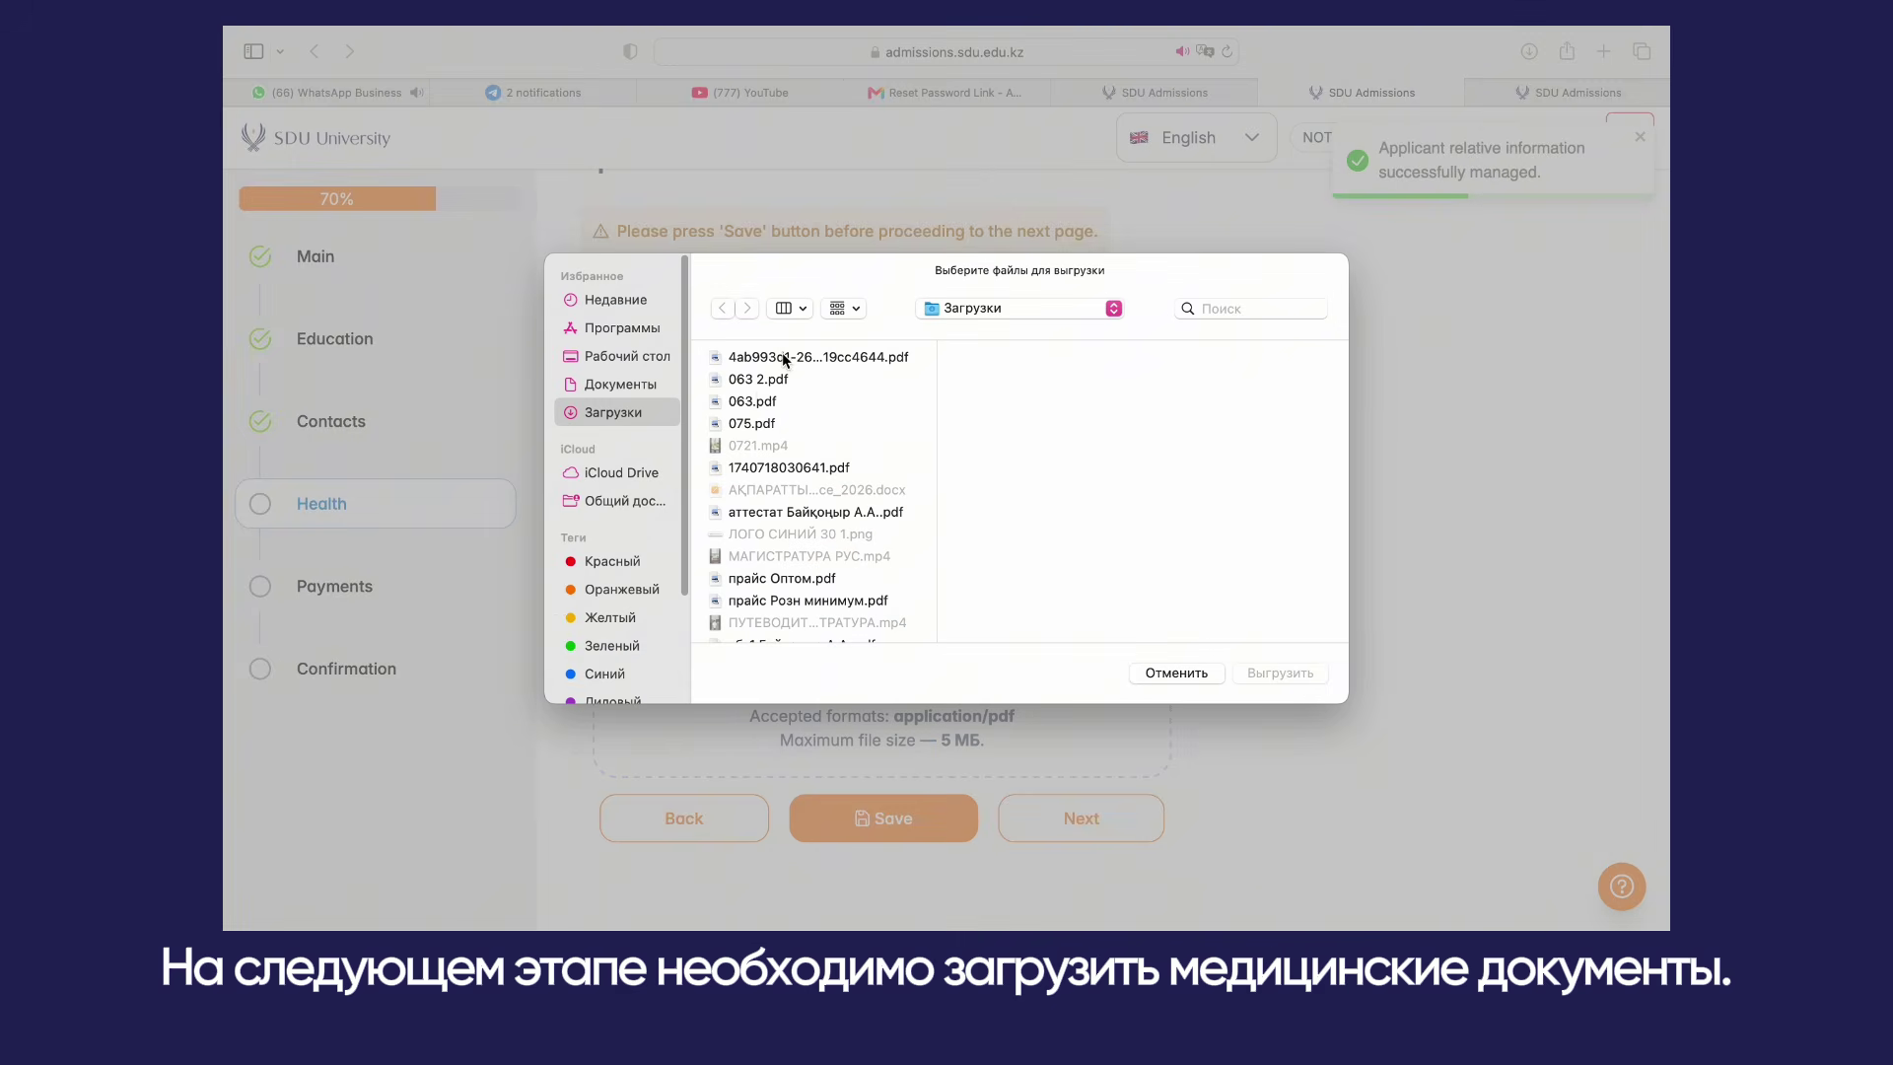
{"action": "left_click", "coordinate": [752, 426]}
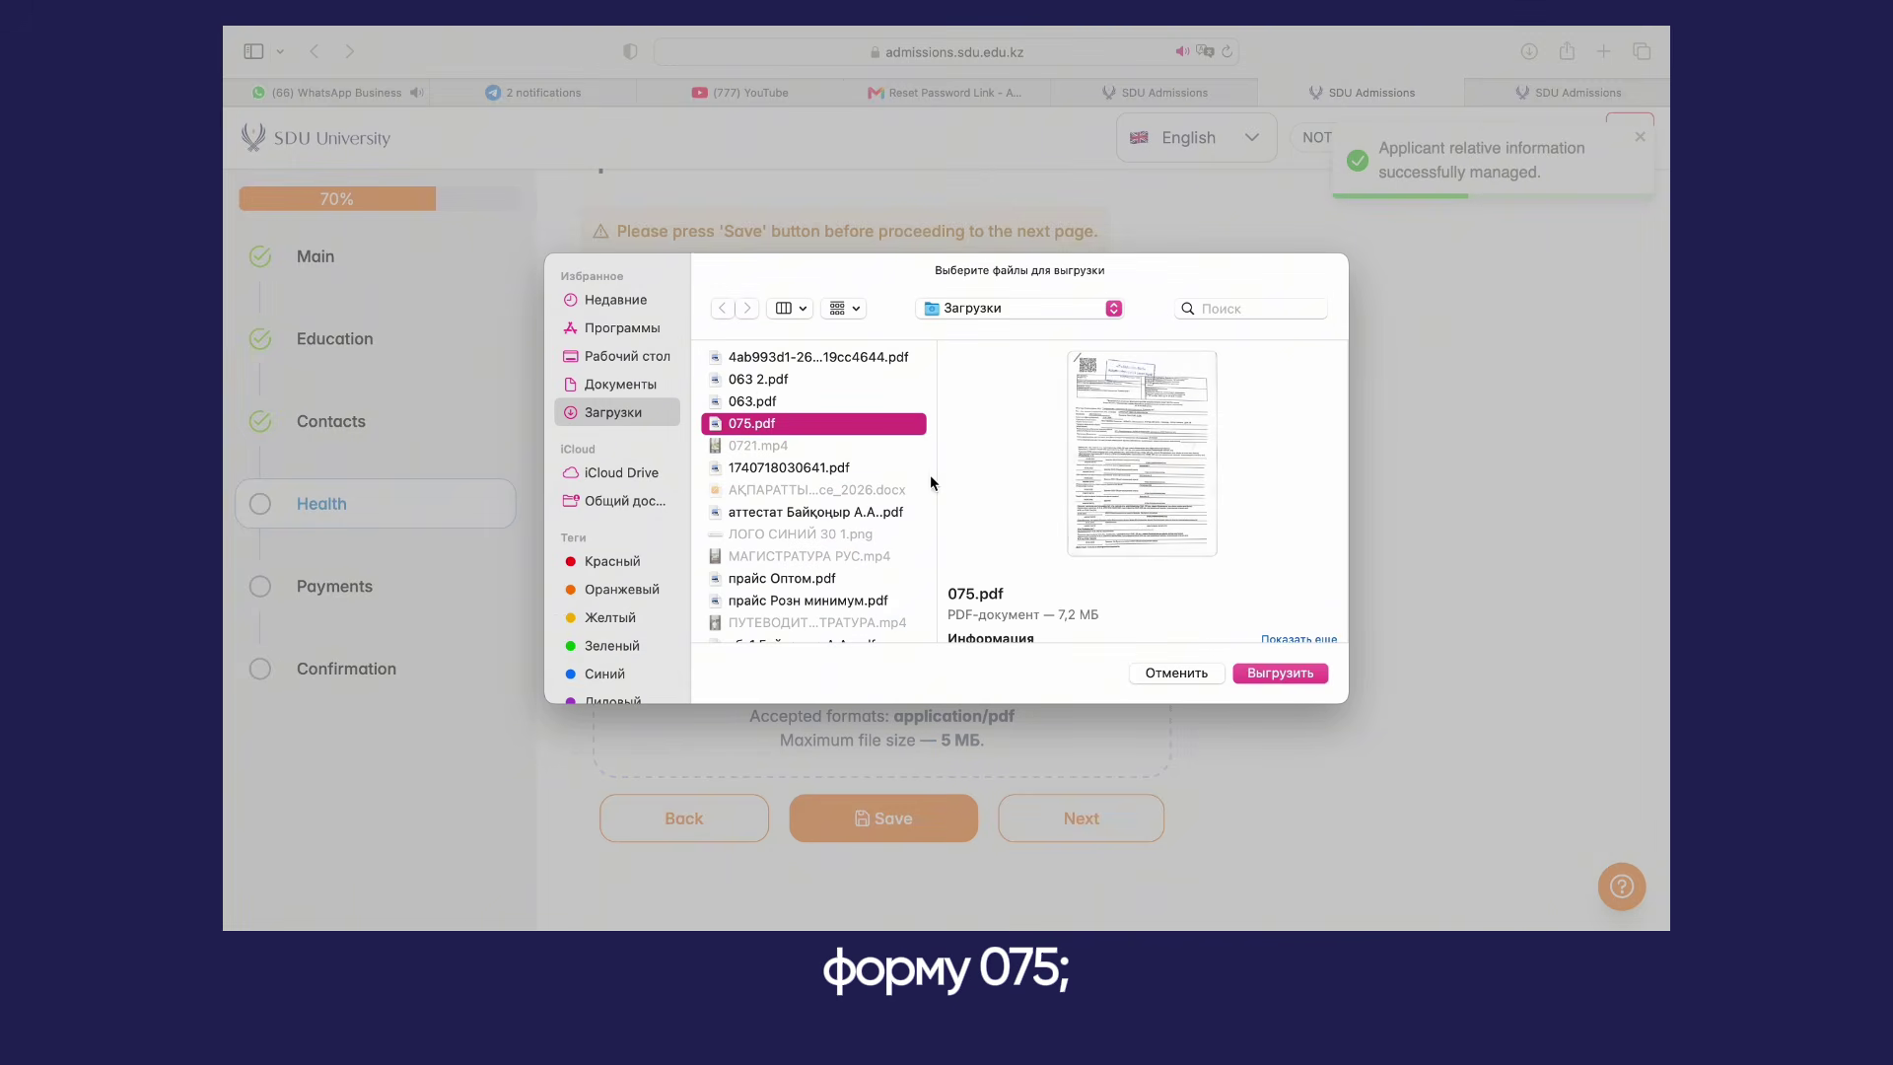
{"action": "left_click", "coordinate": [1260, 671]}
{"action": "left_click", "coordinate": [1027, 584]}
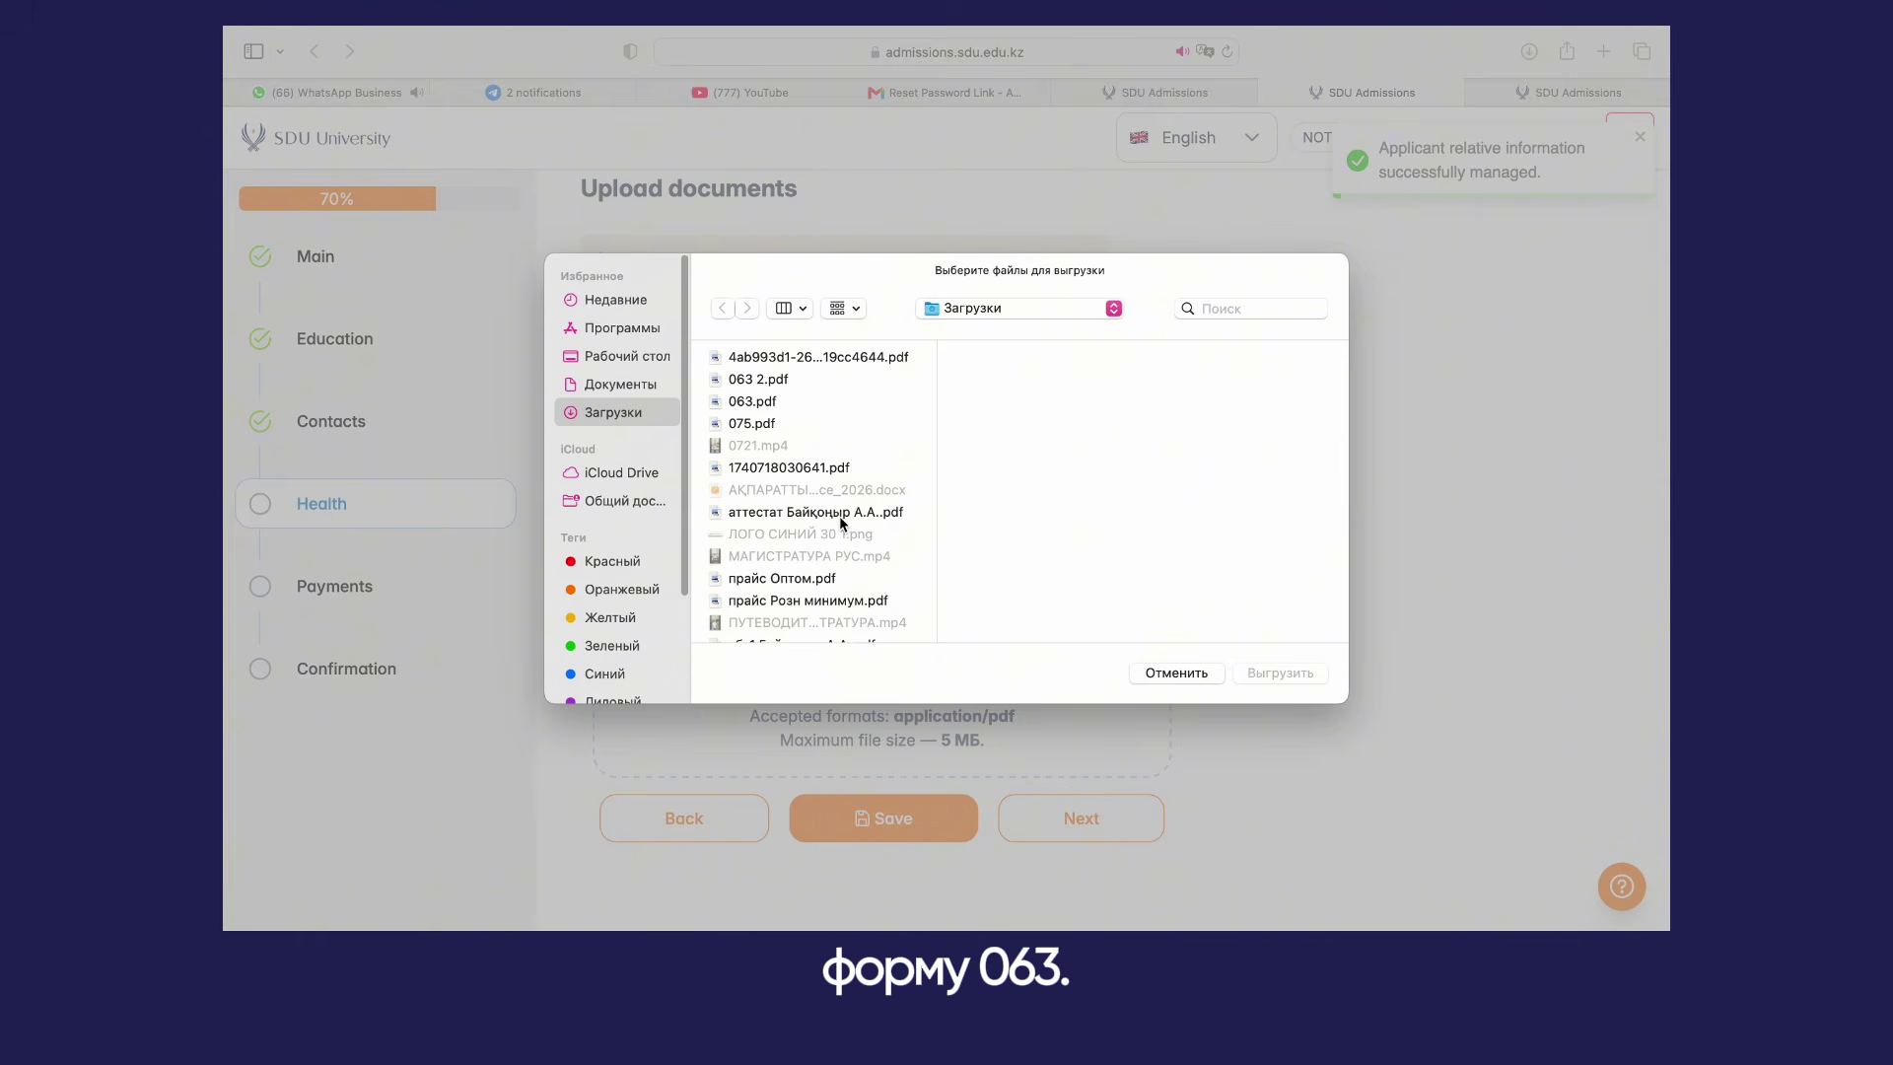
{"action": "scroll", "coordinate": [843, 523], "scroll_direction": "down", "scroll_amount": 5}
{"action": "left_click", "coordinate": [785, 502]}
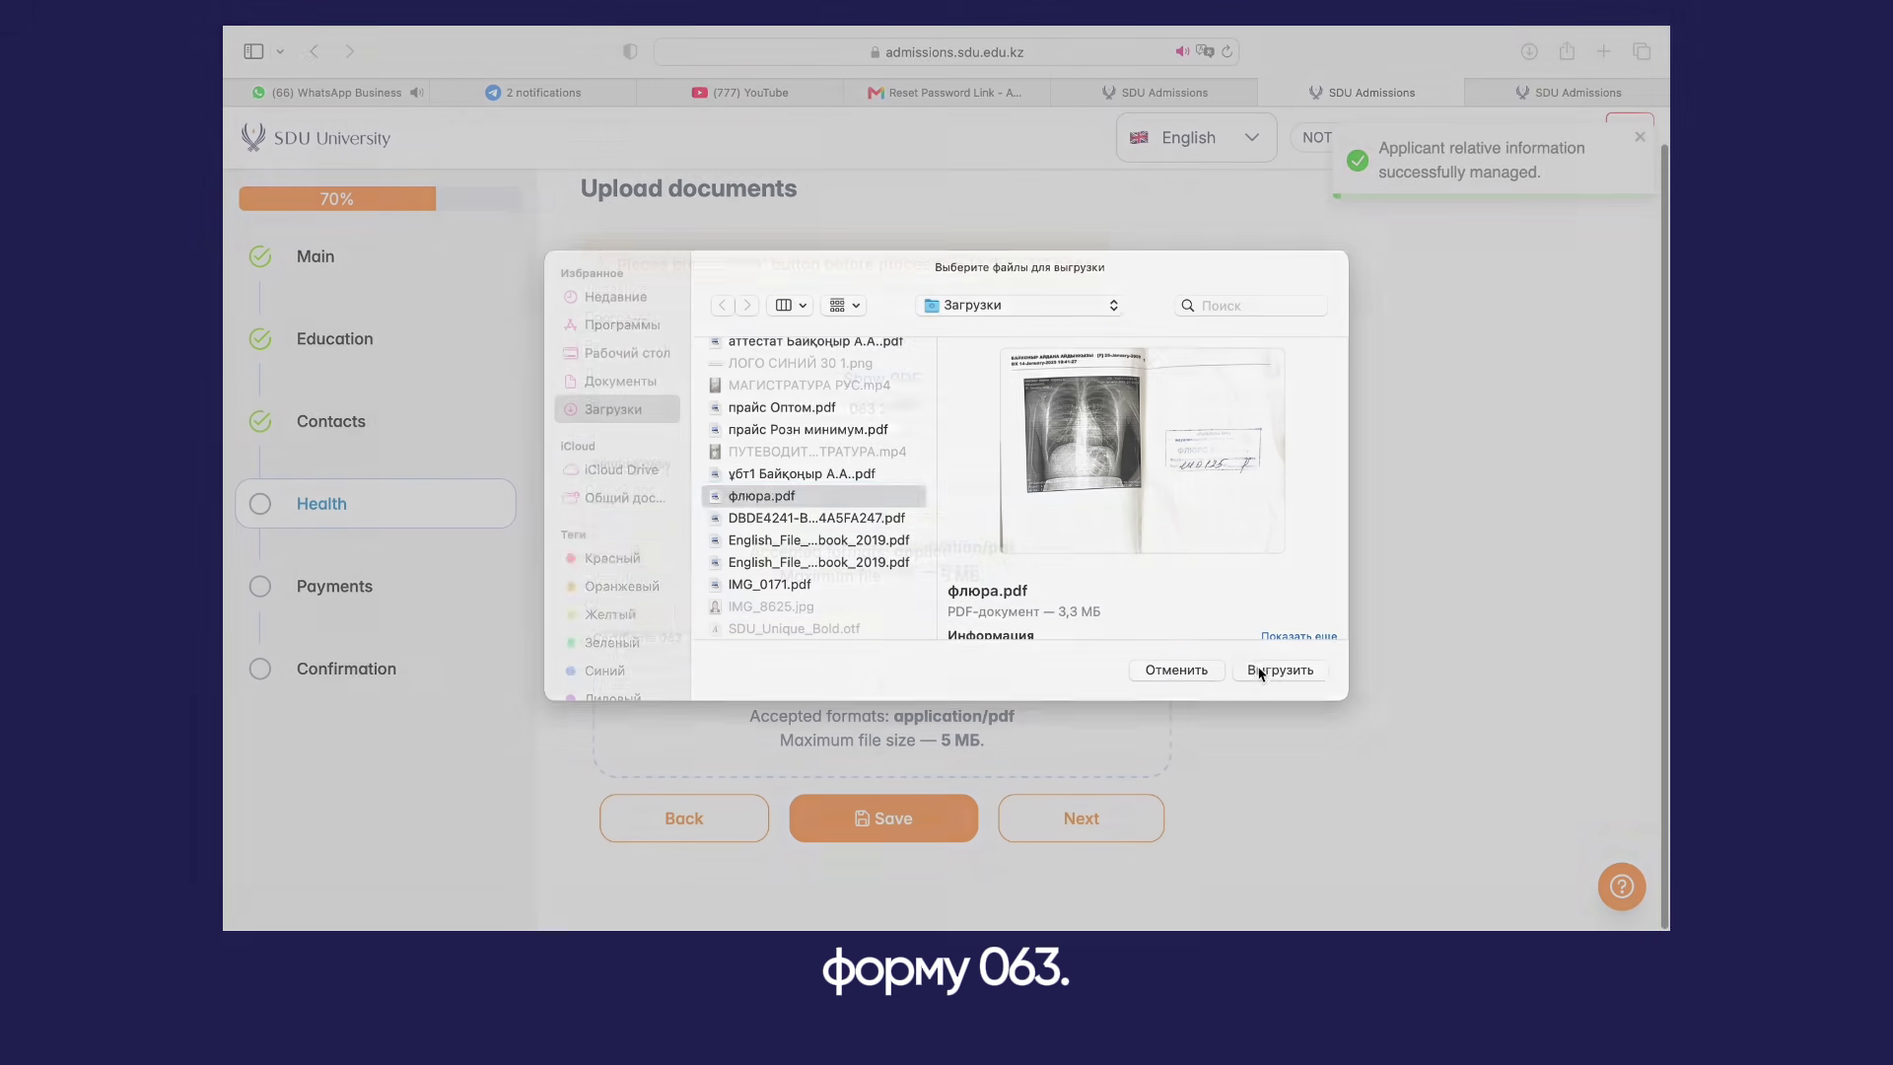
{"action": "left_click", "coordinate": [1271, 672]}
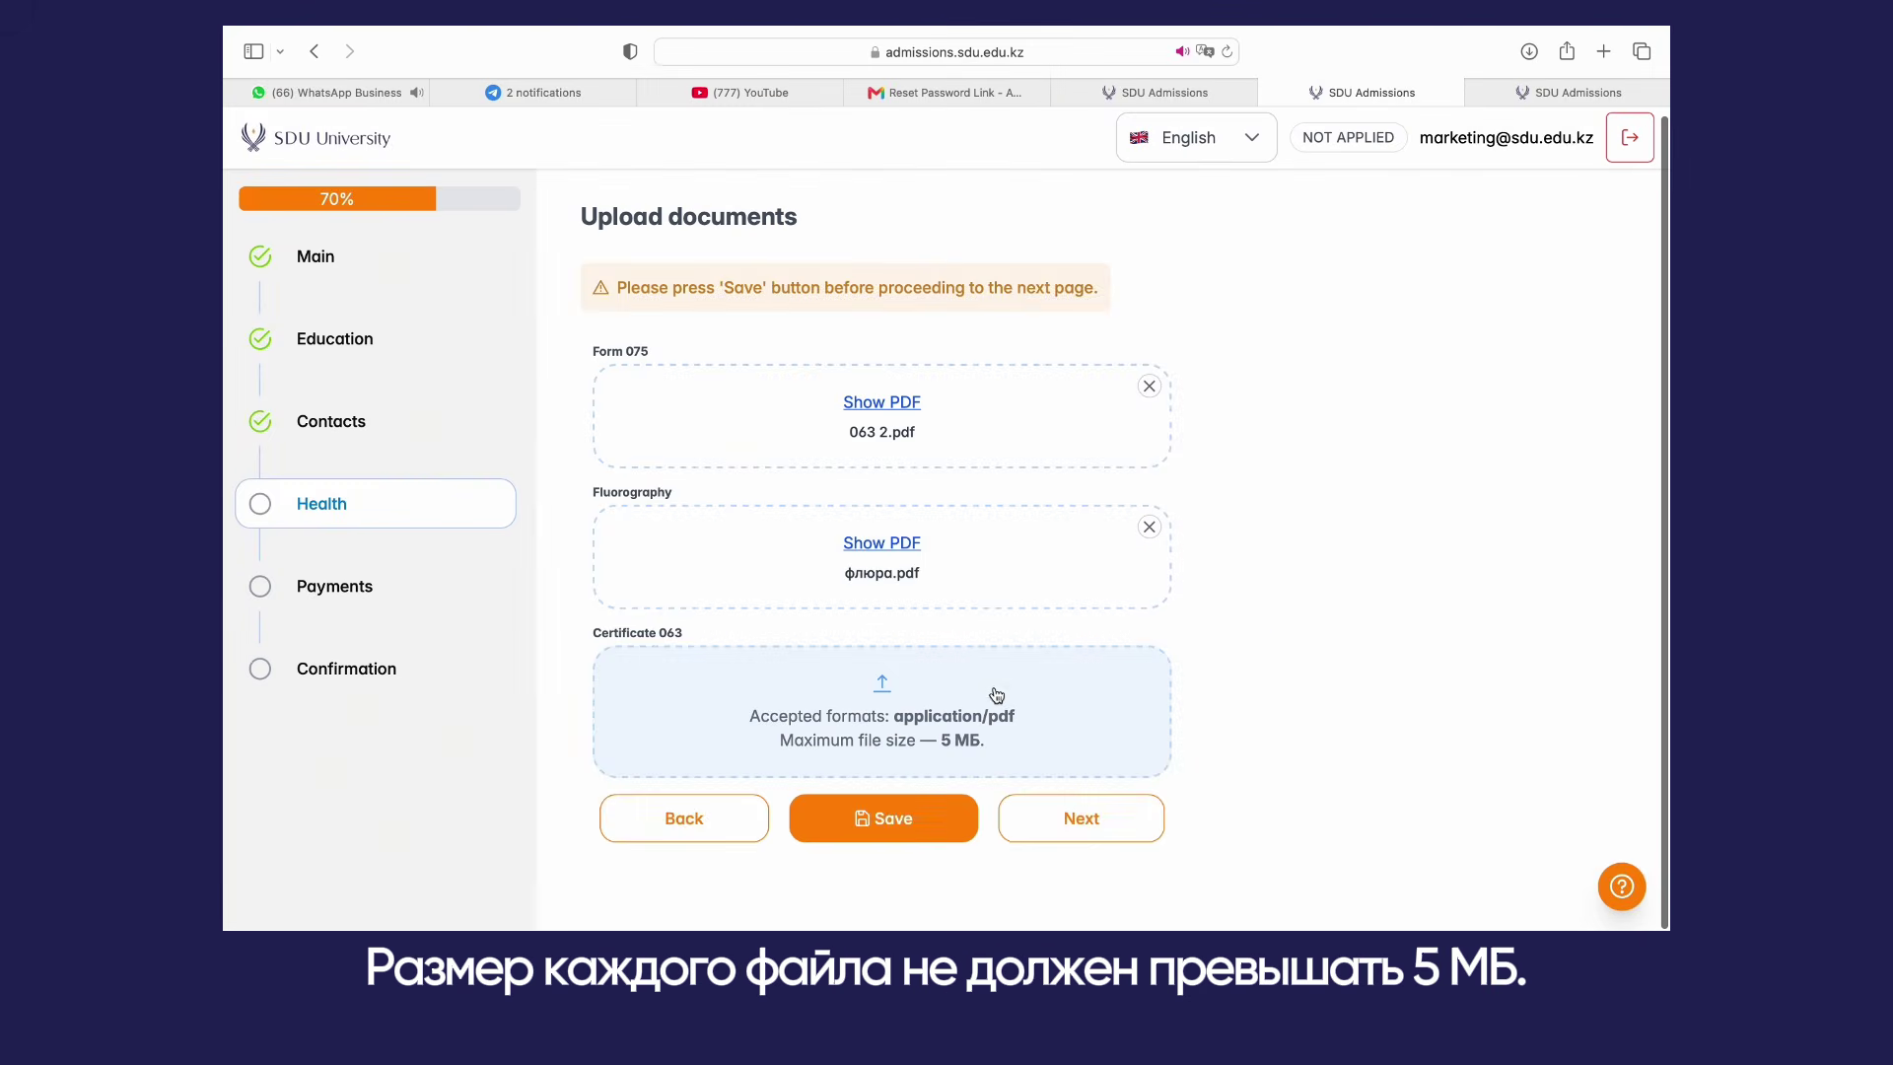
{"action": "left_click", "coordinate": [996, 690]}
{"action": "left_click", "coordinate": [752, 400]}
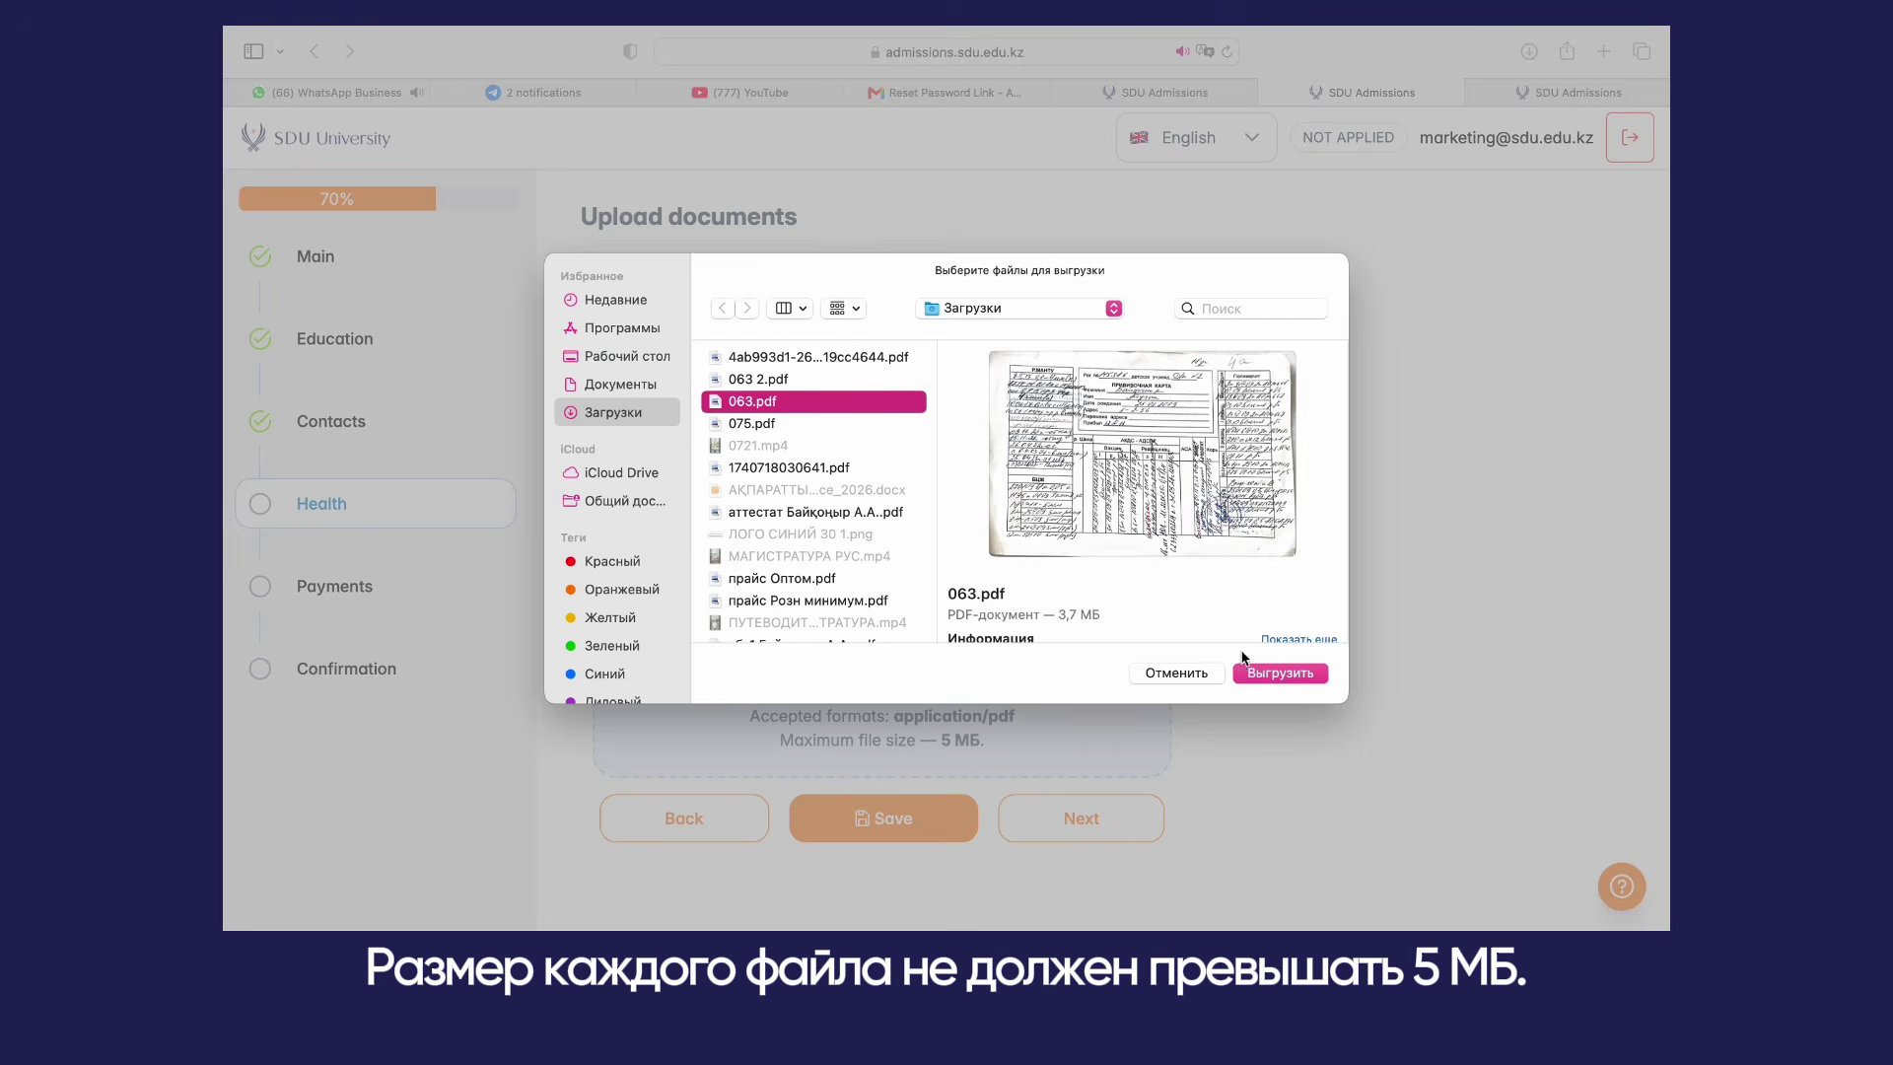
{"action": "left_click", "coordinate": [1269, 676]}
{"action": "left_click", "coordinate": [943, 811]}
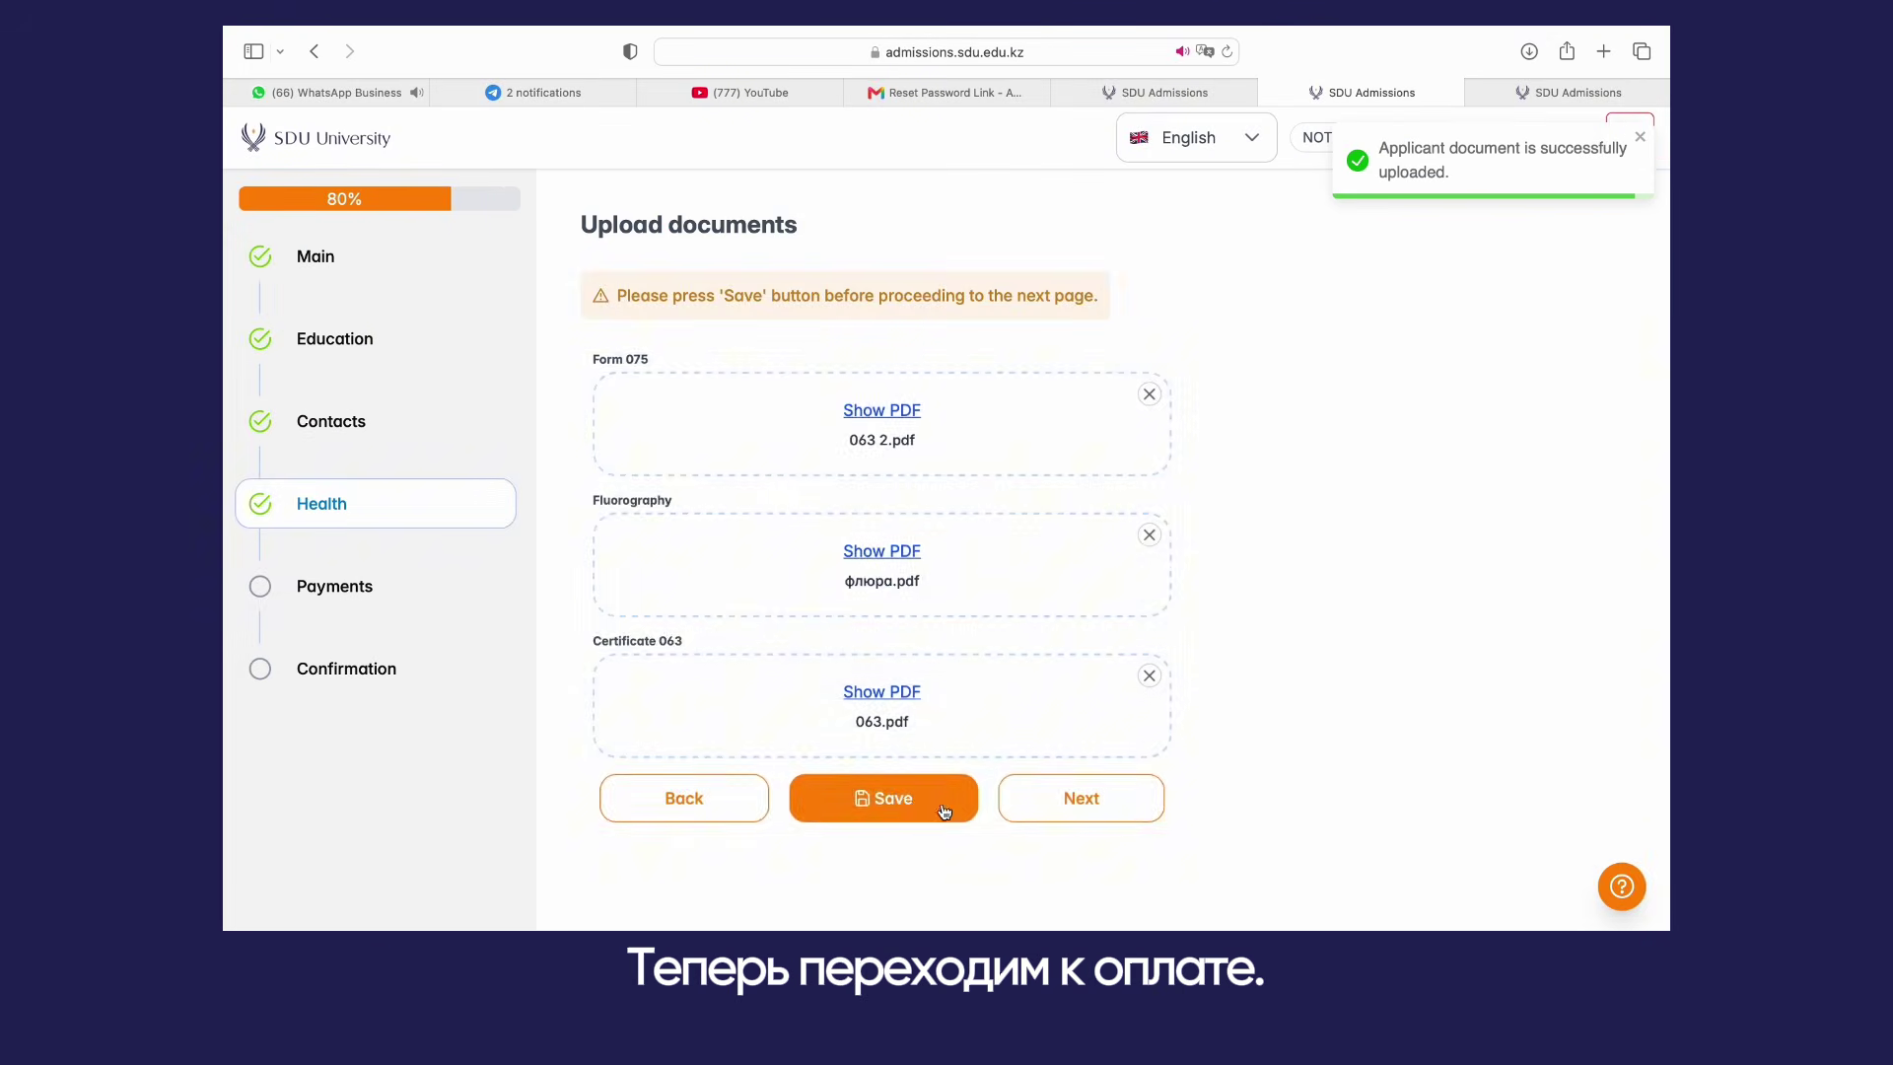
Step: Attach the student fee and tuition fee receipt PDFs, save Payments, and continue to Confirmation
{"action": "left_click", "coordinate": [1048, 806]}
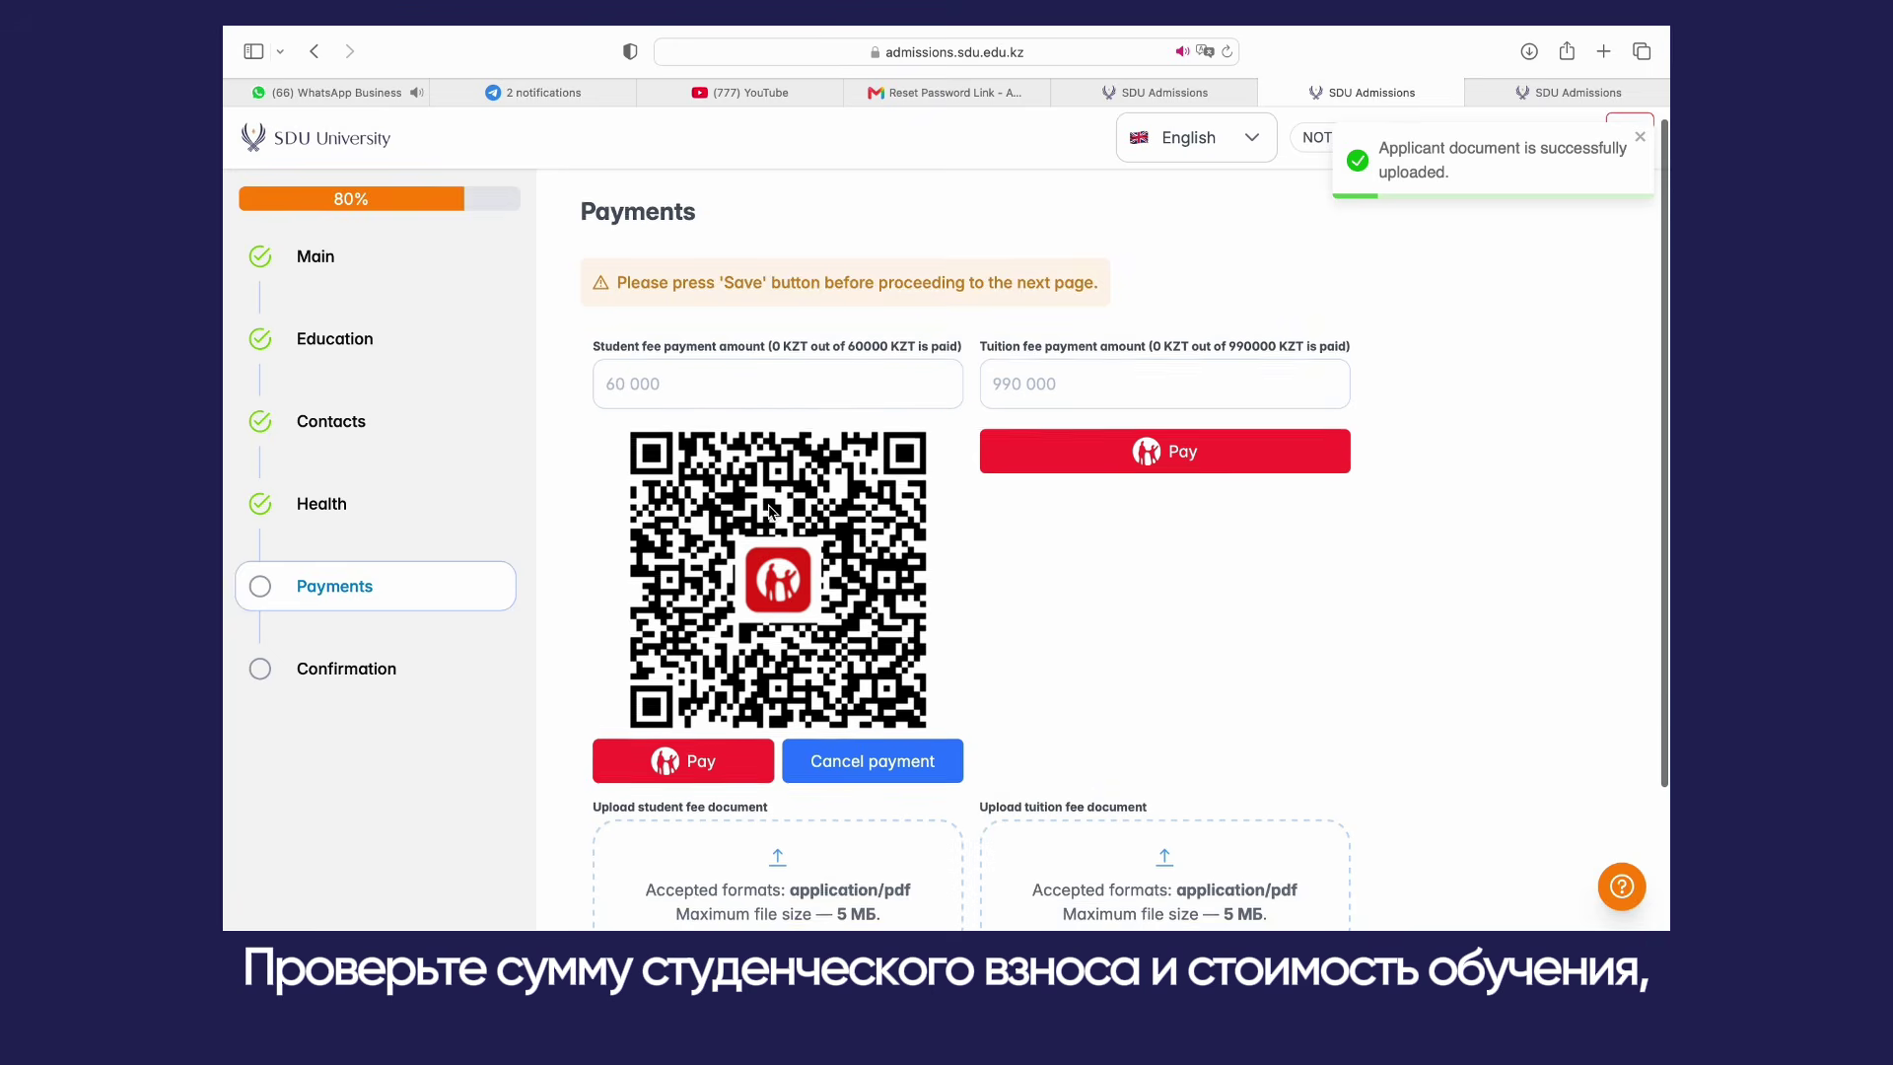
{"action": "scroll", "coordinate": [808, 592], "scroll_direction": "down", "scroll_amount": 3}
{"action": "left_click", "coordinate": [813, 695]}
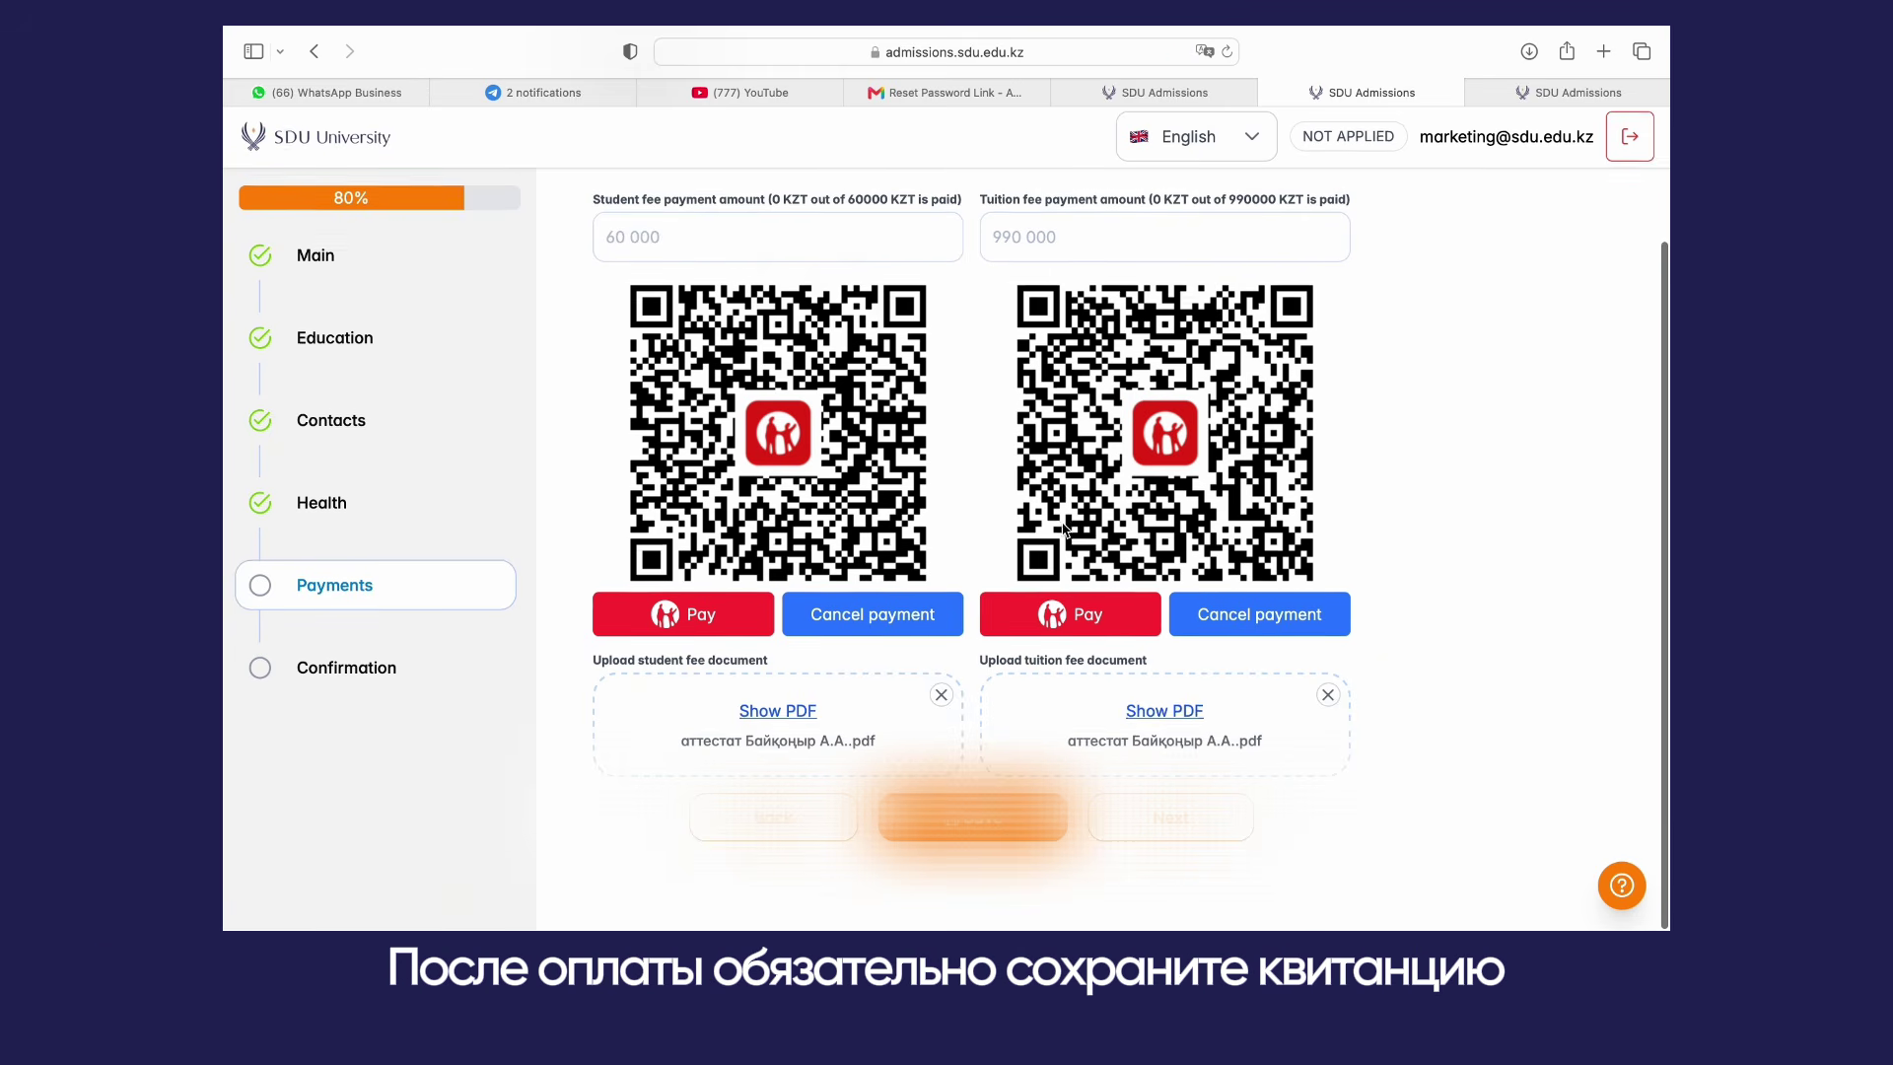
{"action": "scroll", "coordinate": [1063, 529], "scroll_direction": "up", "scroll_amount": 1}
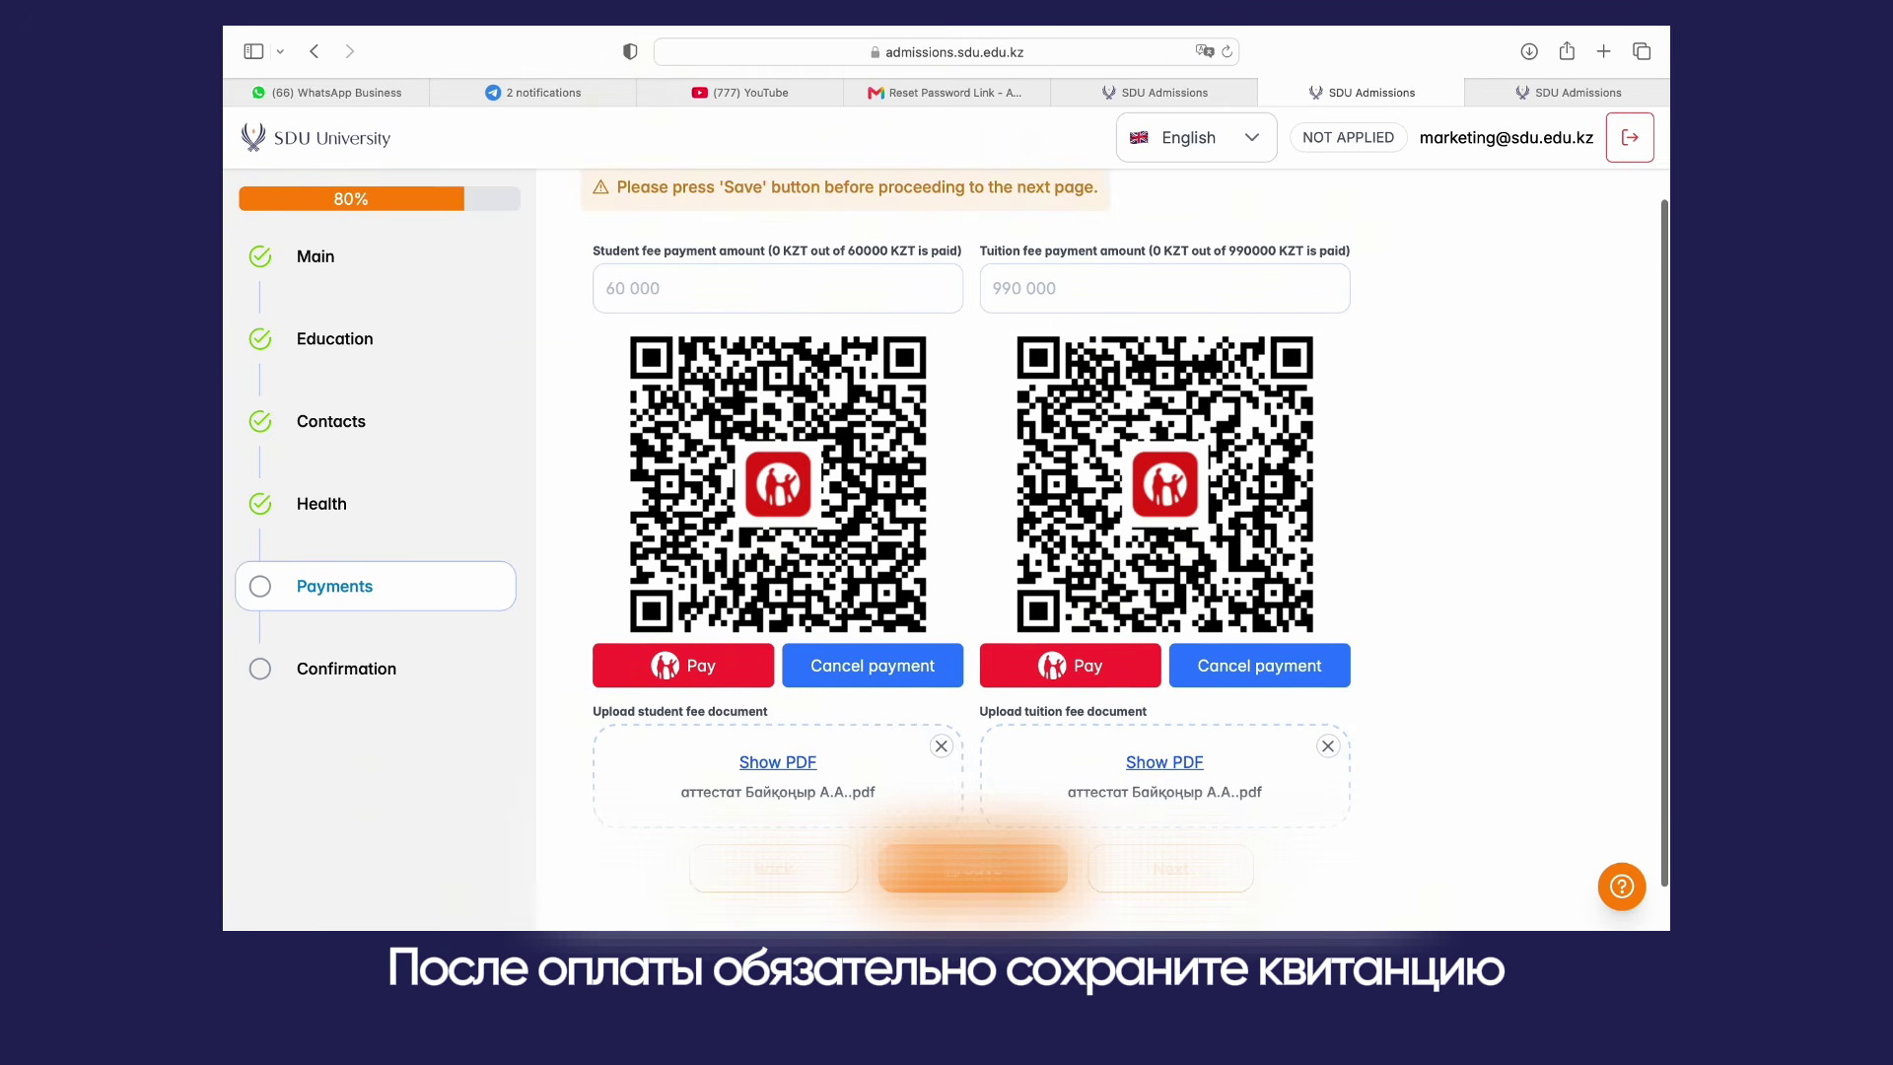
{"action": "left_click", "coordinate": [973, 868]}
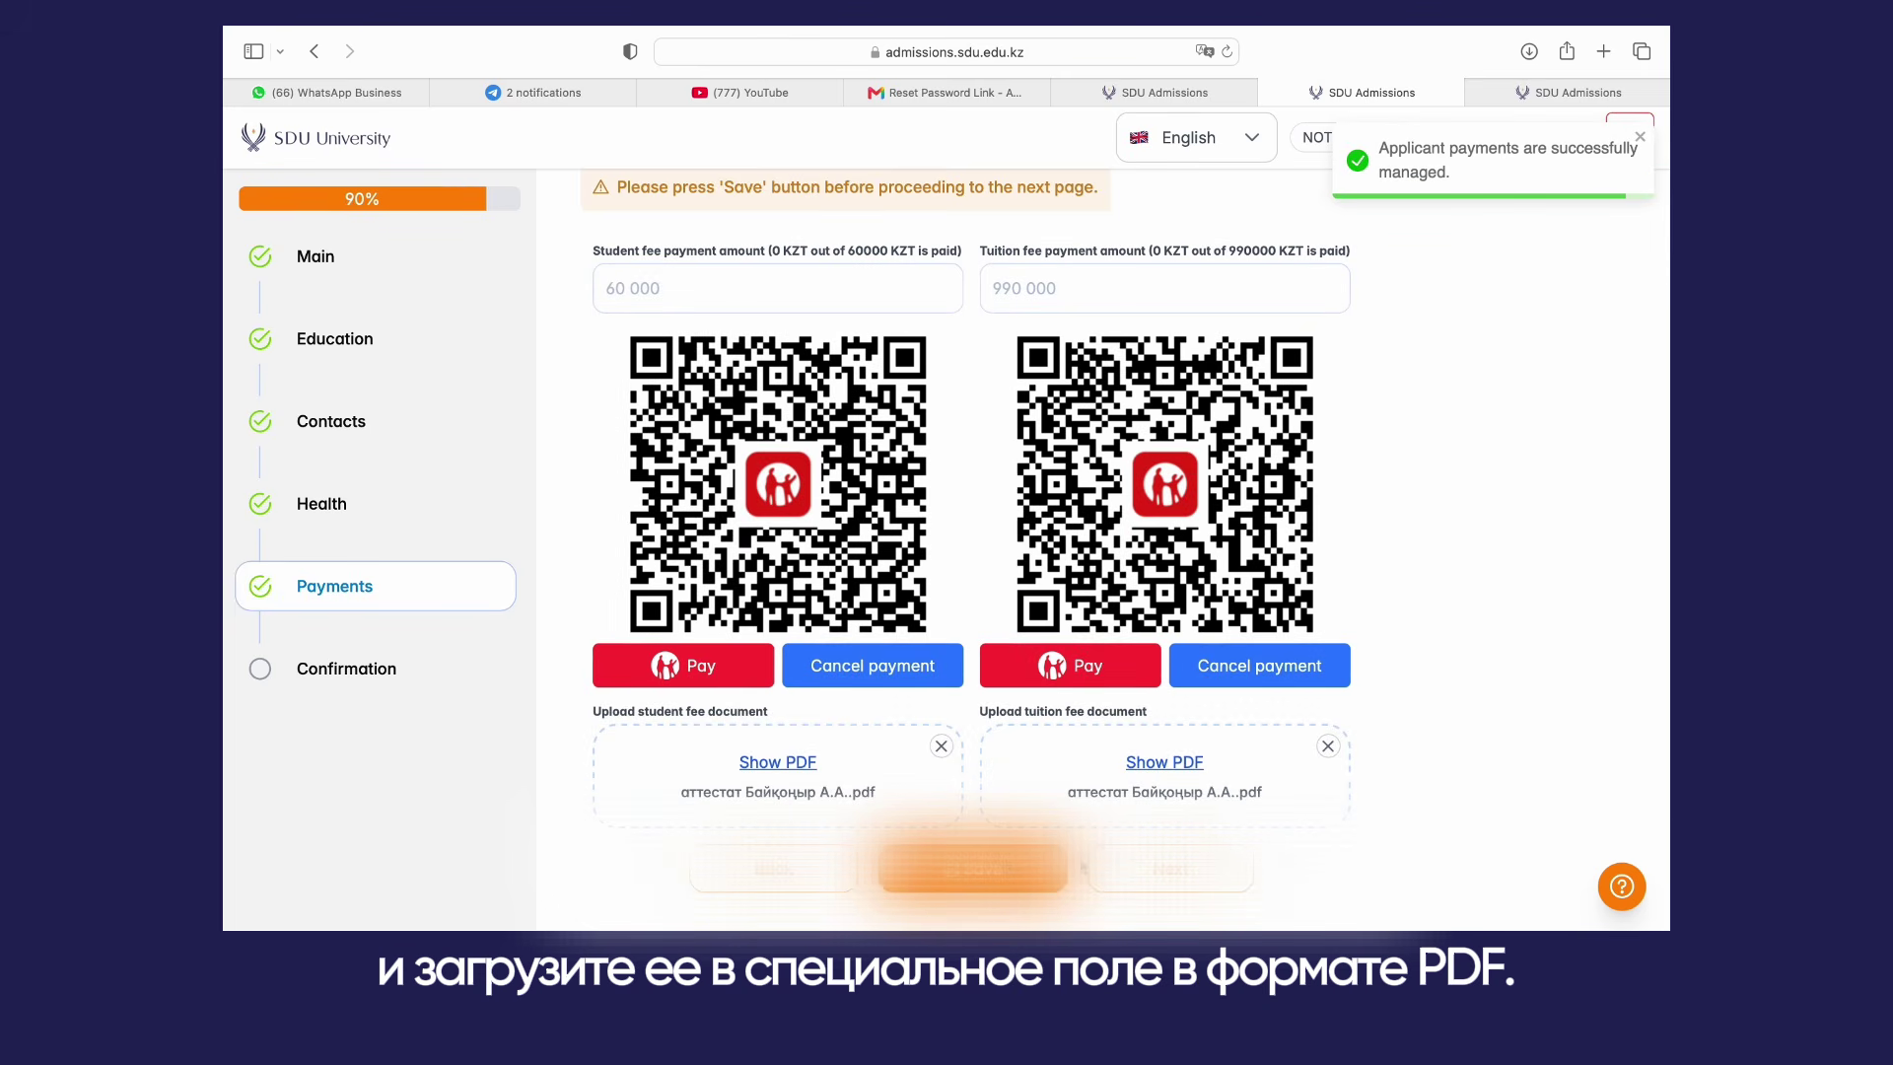
{"action": "left_click", "coordinate": [1140, 877]}
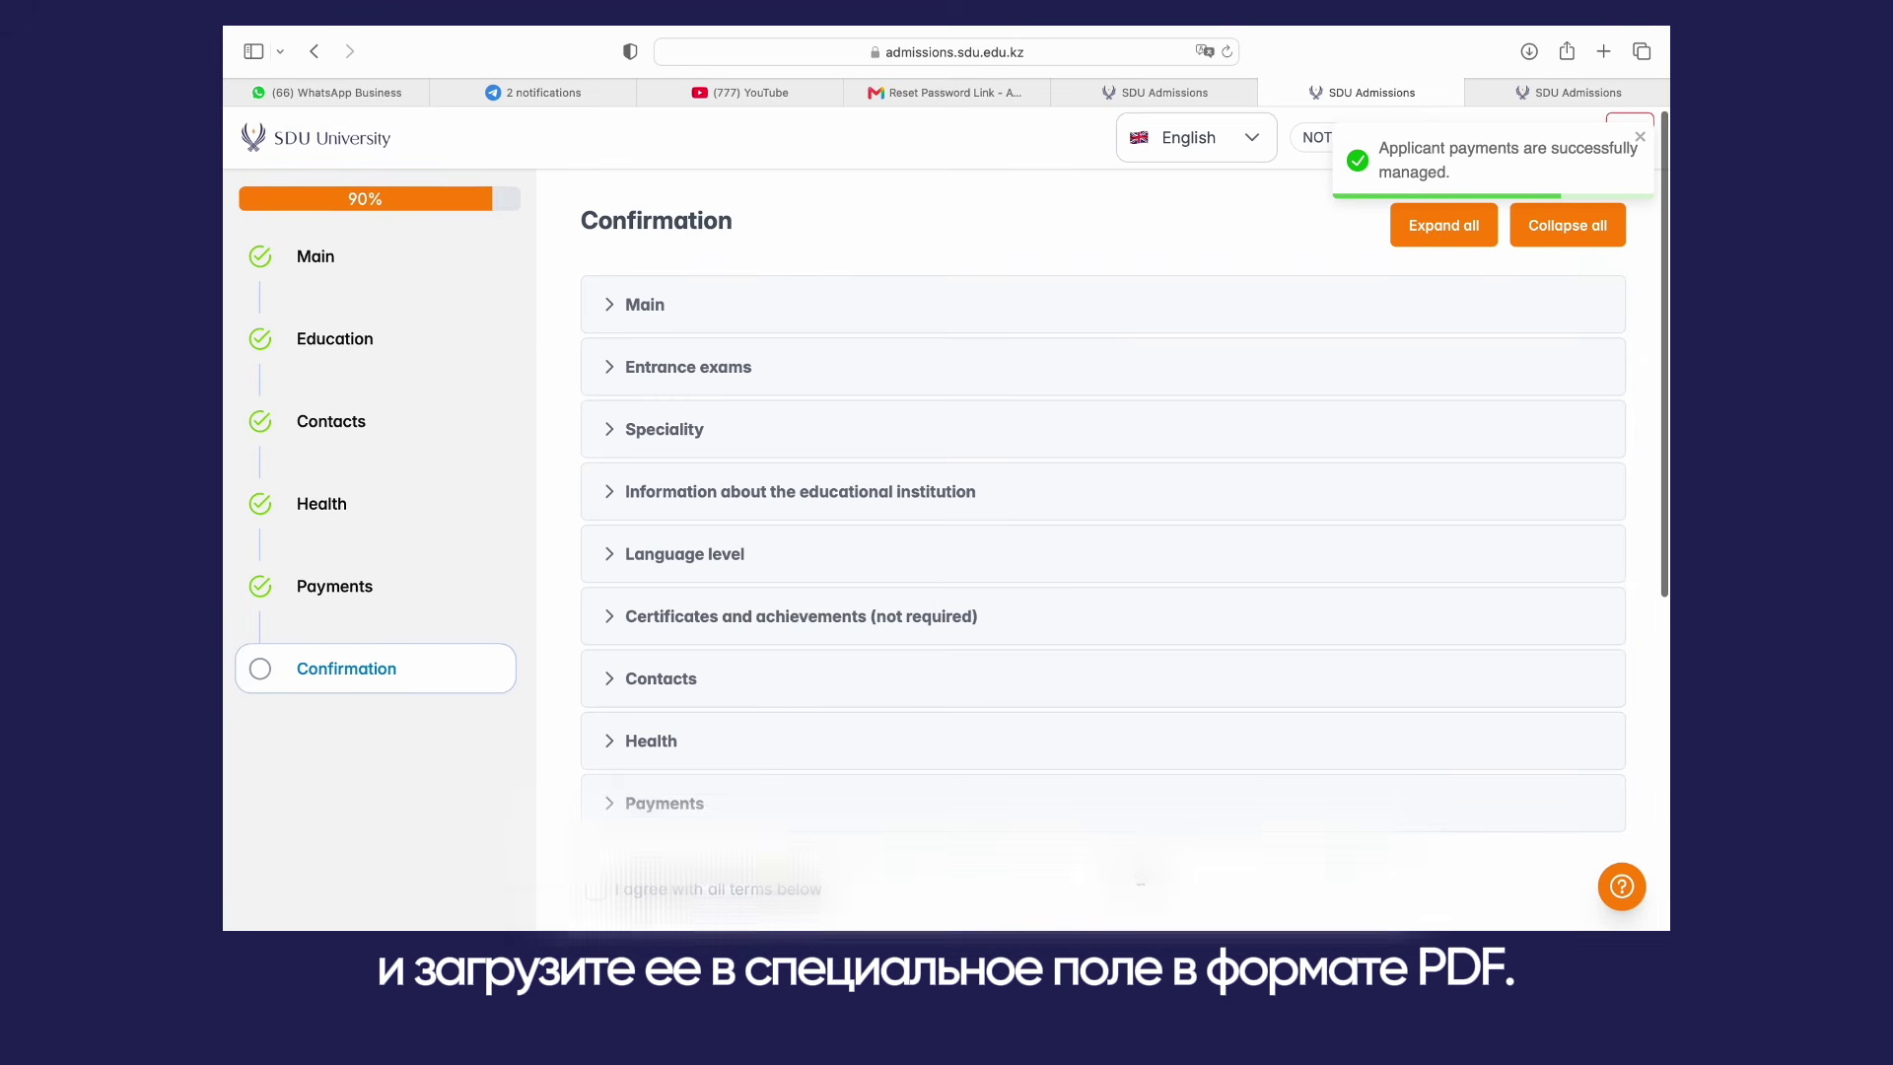
Step: Expand the Main, educational institution, Speciality and Language level sections to review them
{"action": "left_click", "coordinate": [677, 305]}
{"action": "scroll", "coordinate": [736, 479], "scroll_direction": "down", "scroll_amount": 5}
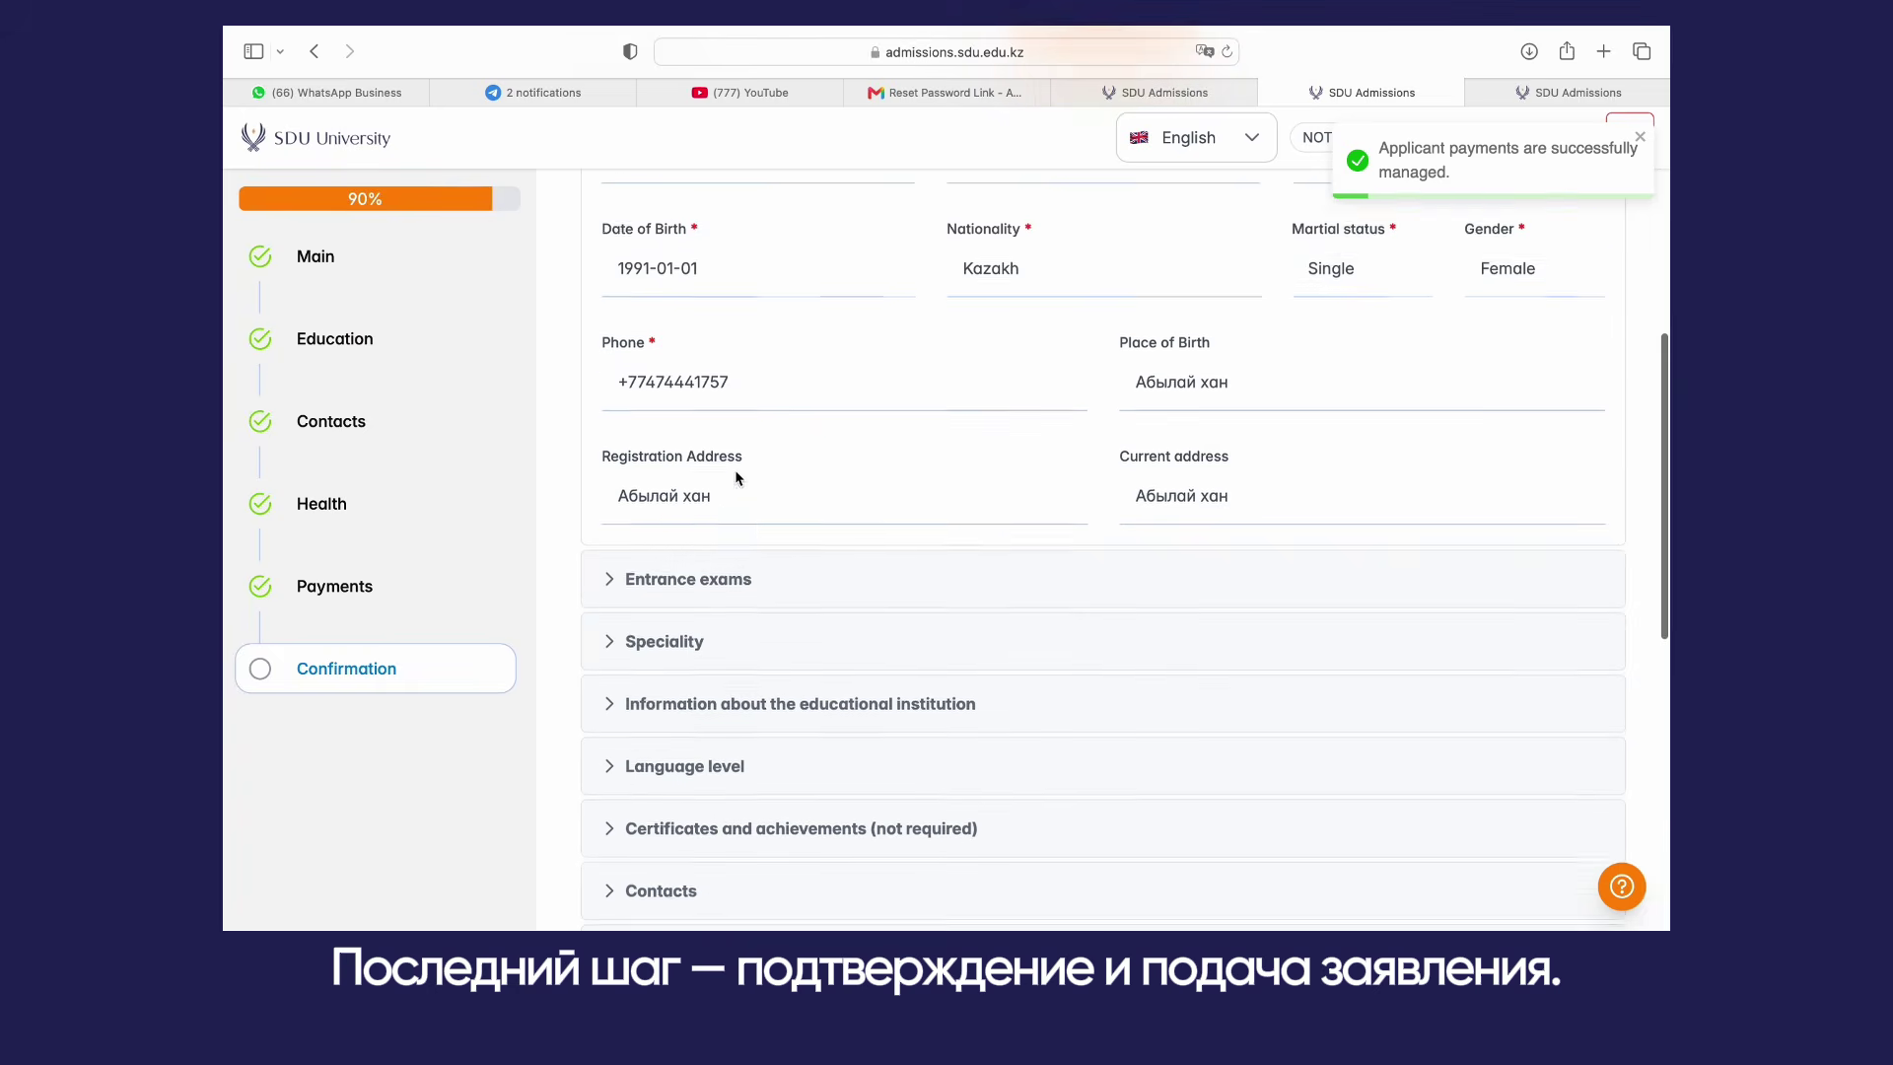
{"action": "scroll", "coordinate": [737, 478], "scroll_direction": "down", "scroll_amount": 2}
{"action": "scroll", "coordinate": [738, 478], "scroll_direction": "down", "scroll_amount": 3}
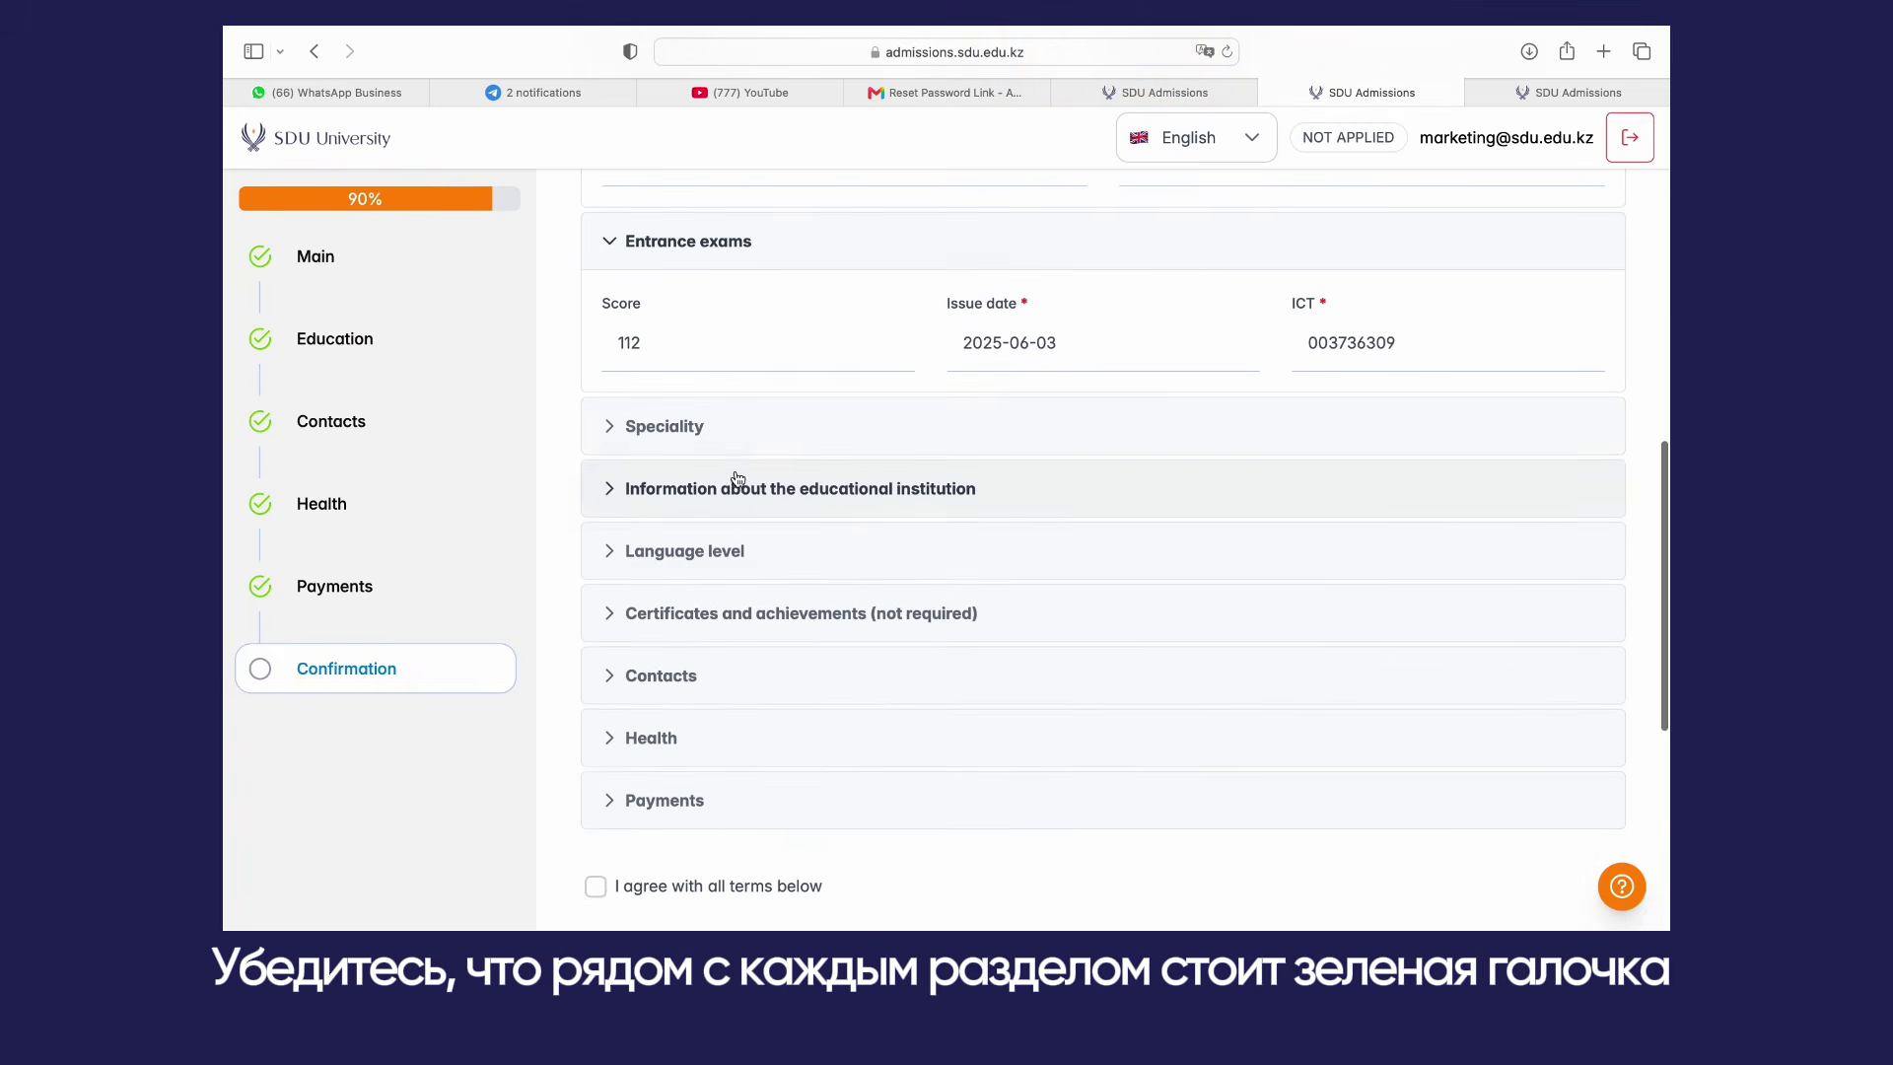
{"action": "left_click", "coordinate": [737, 486]}
{"action": "left_click", "coordinate": [731, 434]}
{"action": "scroll", "coordinate": [732, 443], "scroll_direction": "down", "scroll_amount": 8}
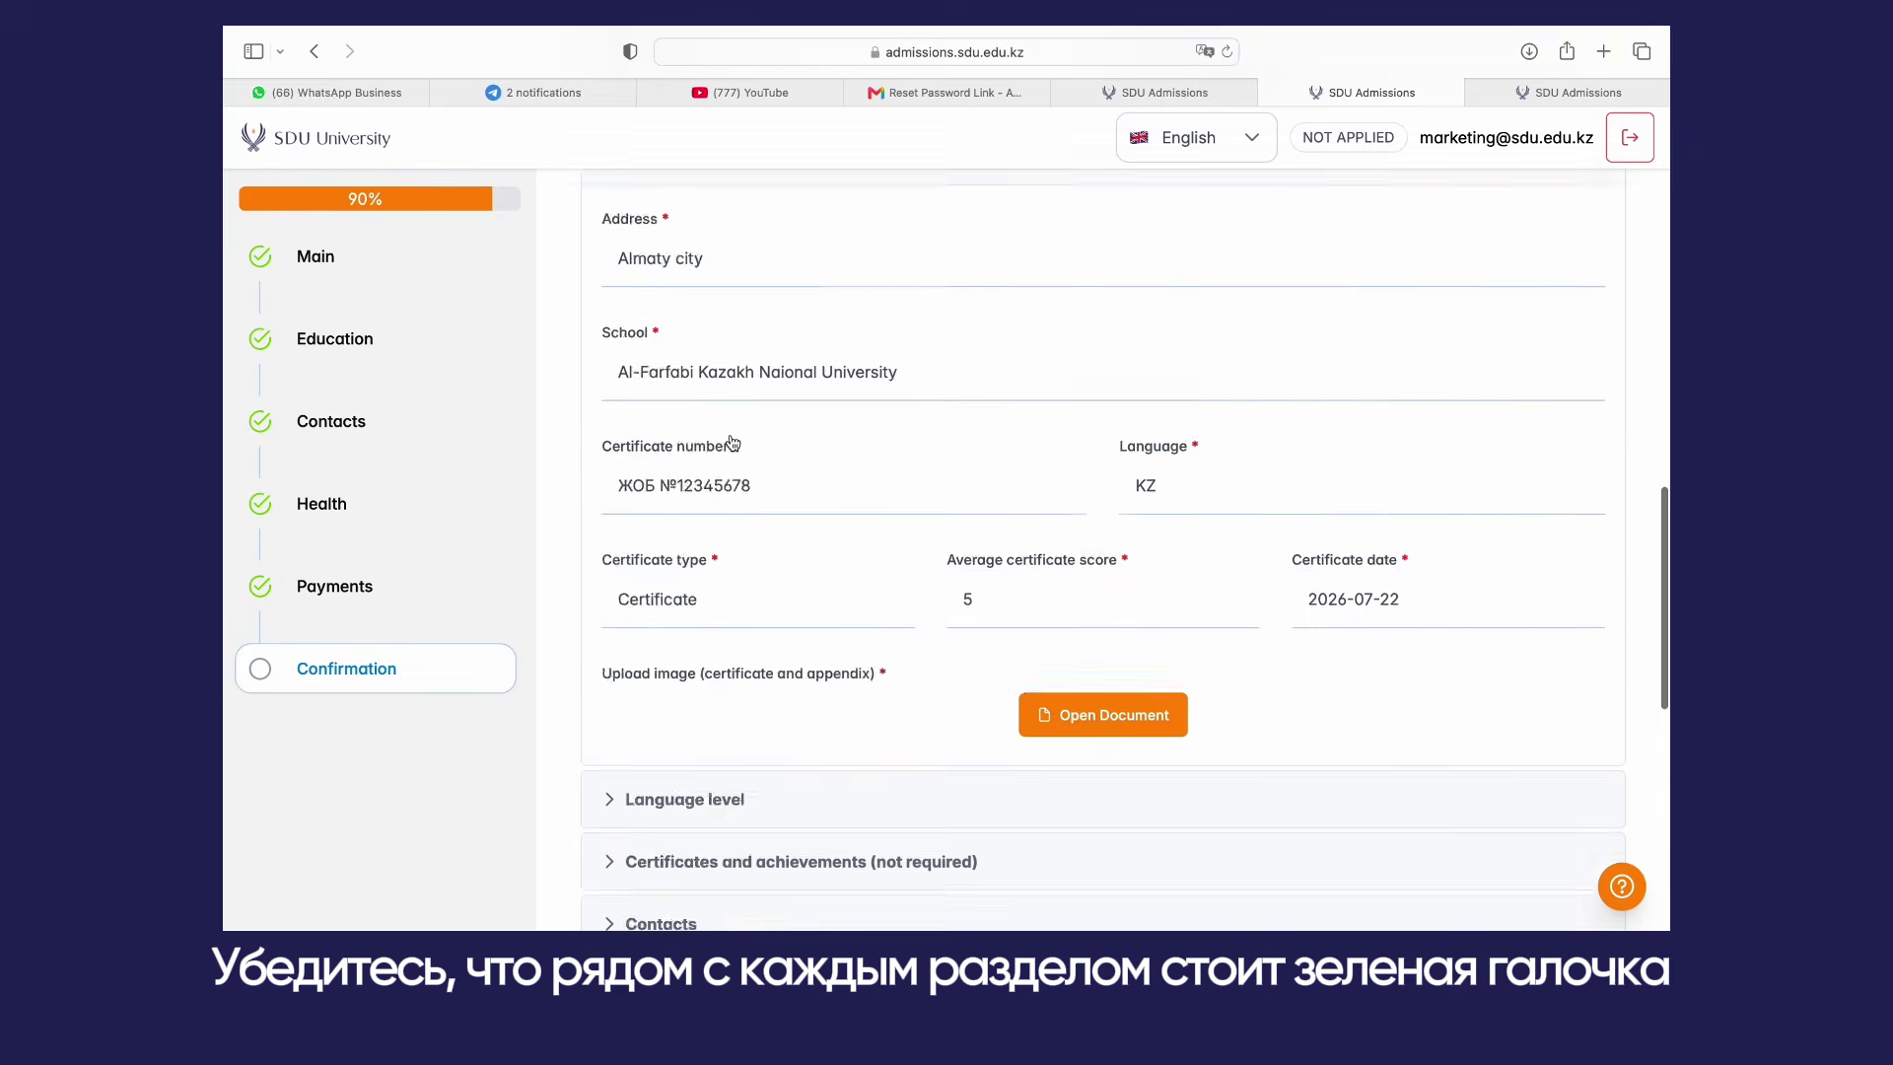
{"action": "left_click", "coordinate": [739, 459]}
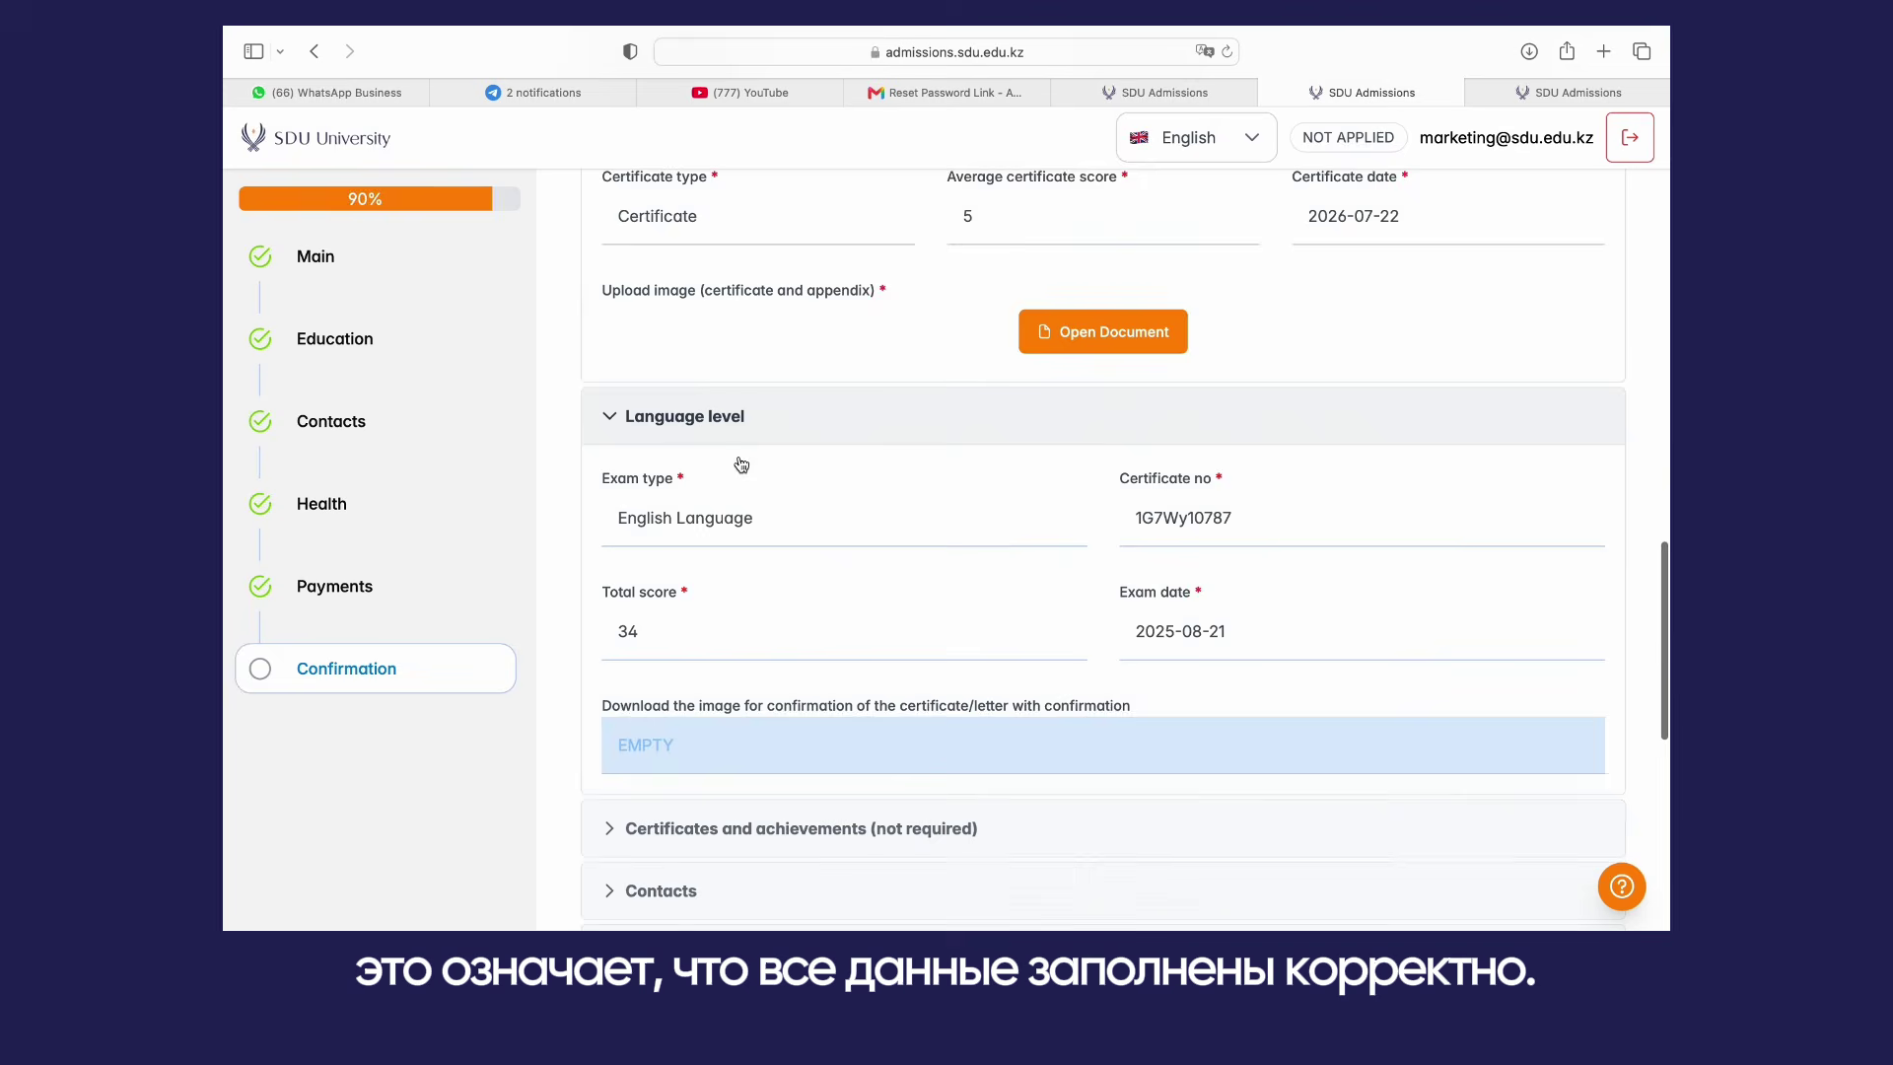
Step: Expand the Certificates, Contacts, Health and Payments sections, then scroll to the agreement terms
{"action": "scroll", "coordinate": [742, 463], "scroll_direction": "down", "scroll_amount": 5}
{"action": "left_click", "coordinate": [742, 515]}
{"action": "scroll", "coordinate": [743, 516], "scroll_direction": "down", "scroll_amount": 4}
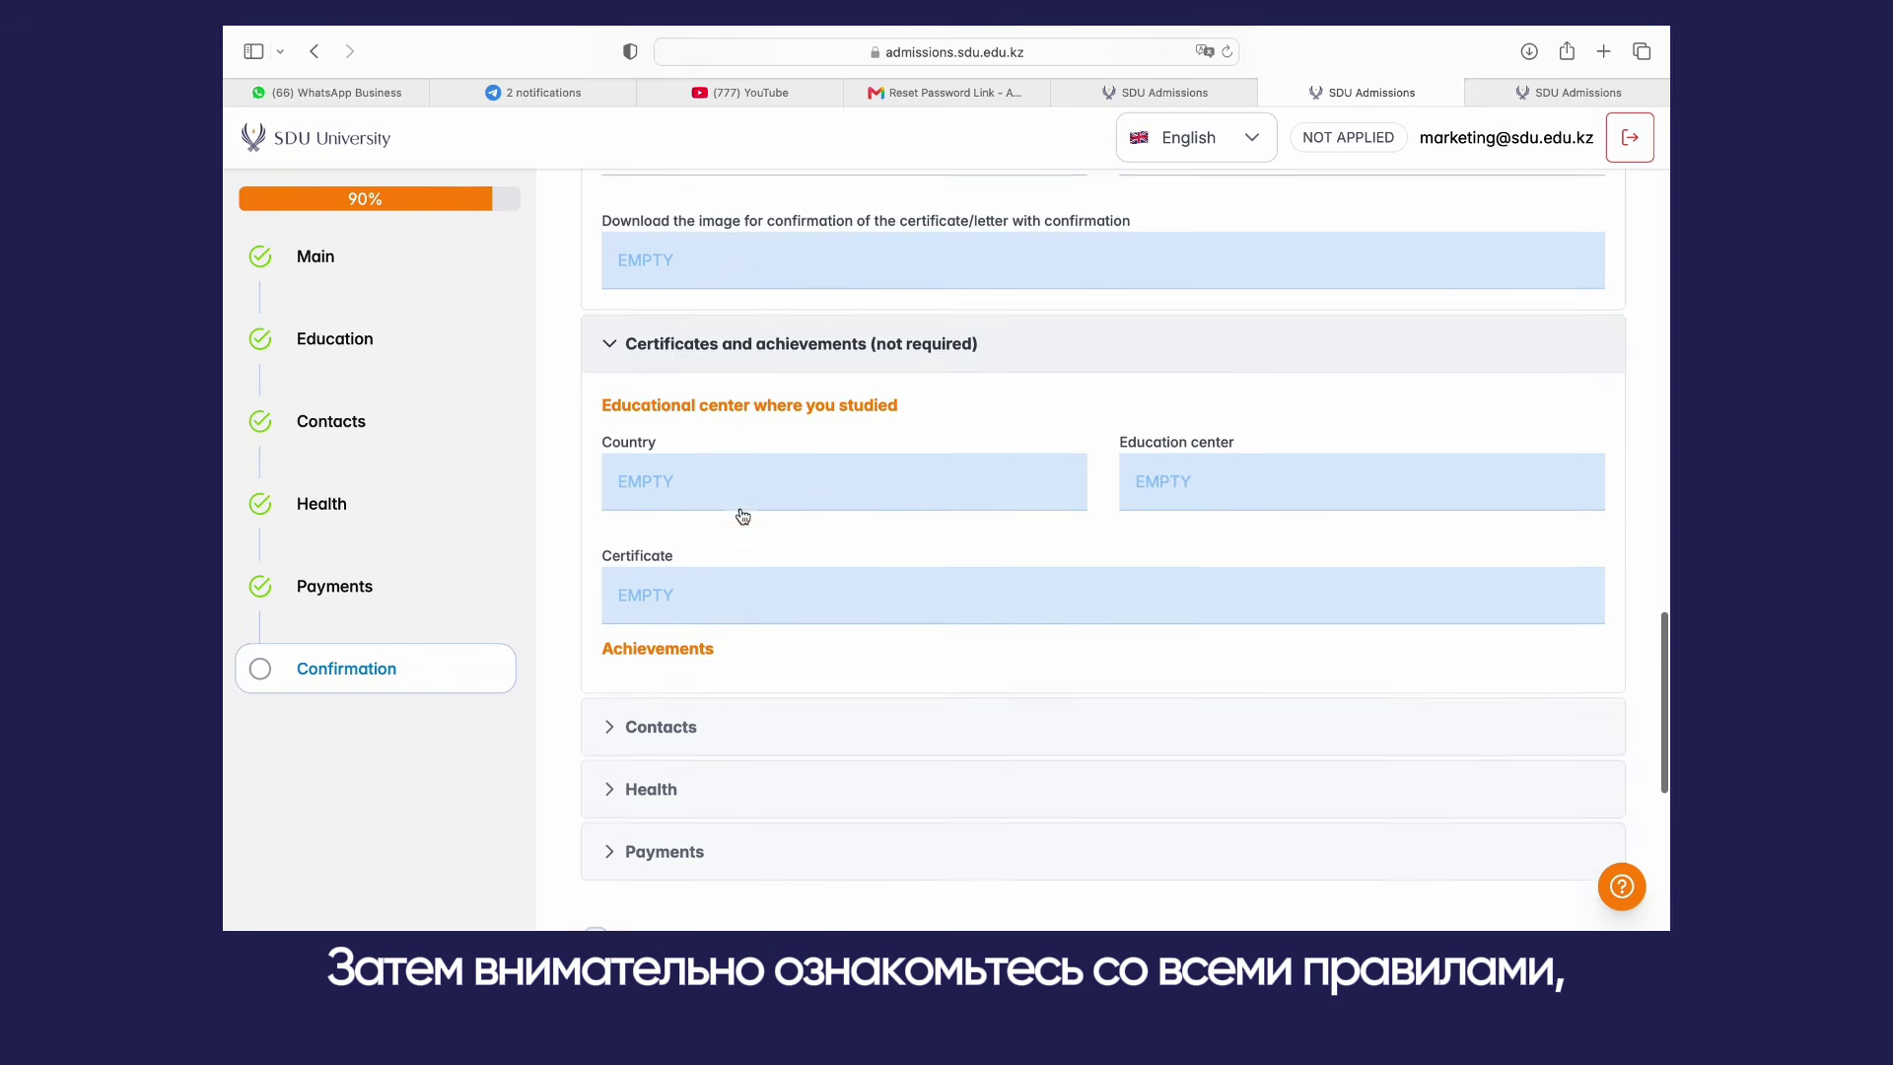
{"action": "left_click", "coordinate": [734, 536]}
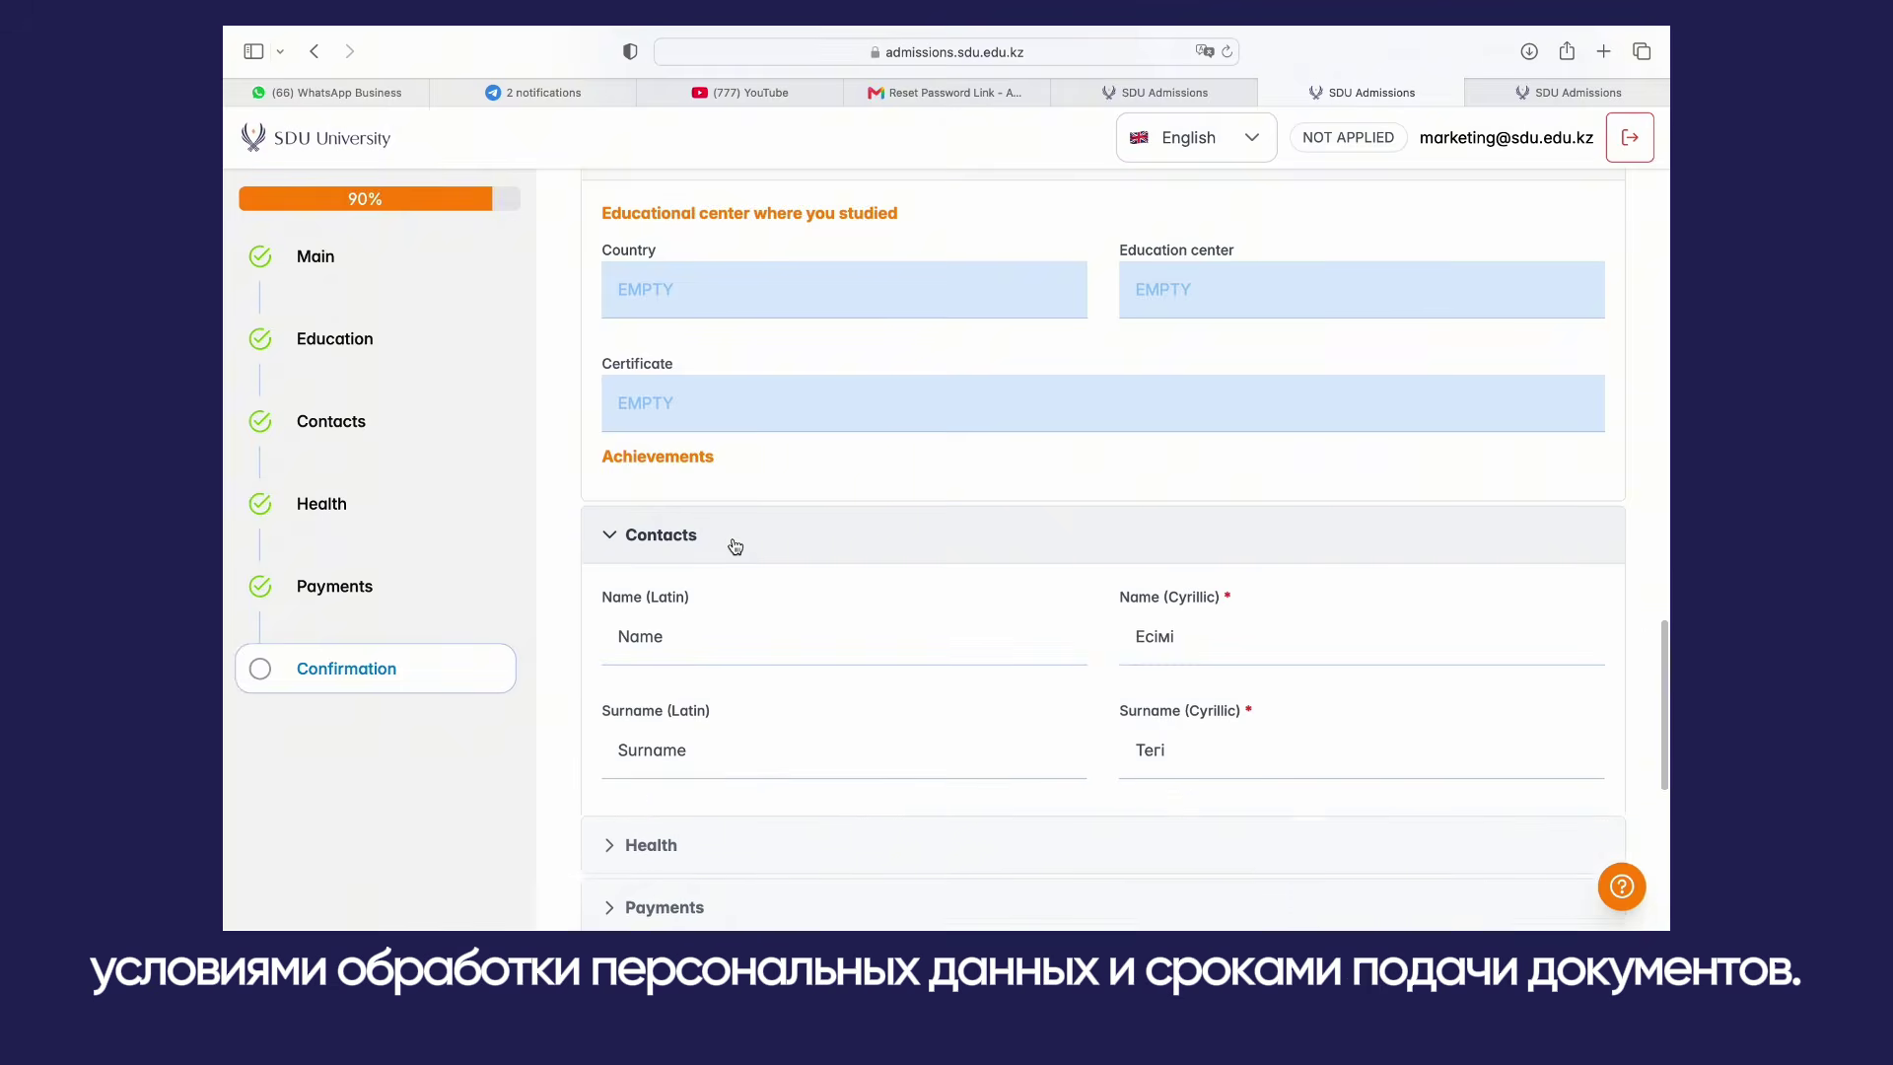
{"action": "scroll", "coordinate": [735, 545], "scroll_direction": "down", "scroll_amount": 10}
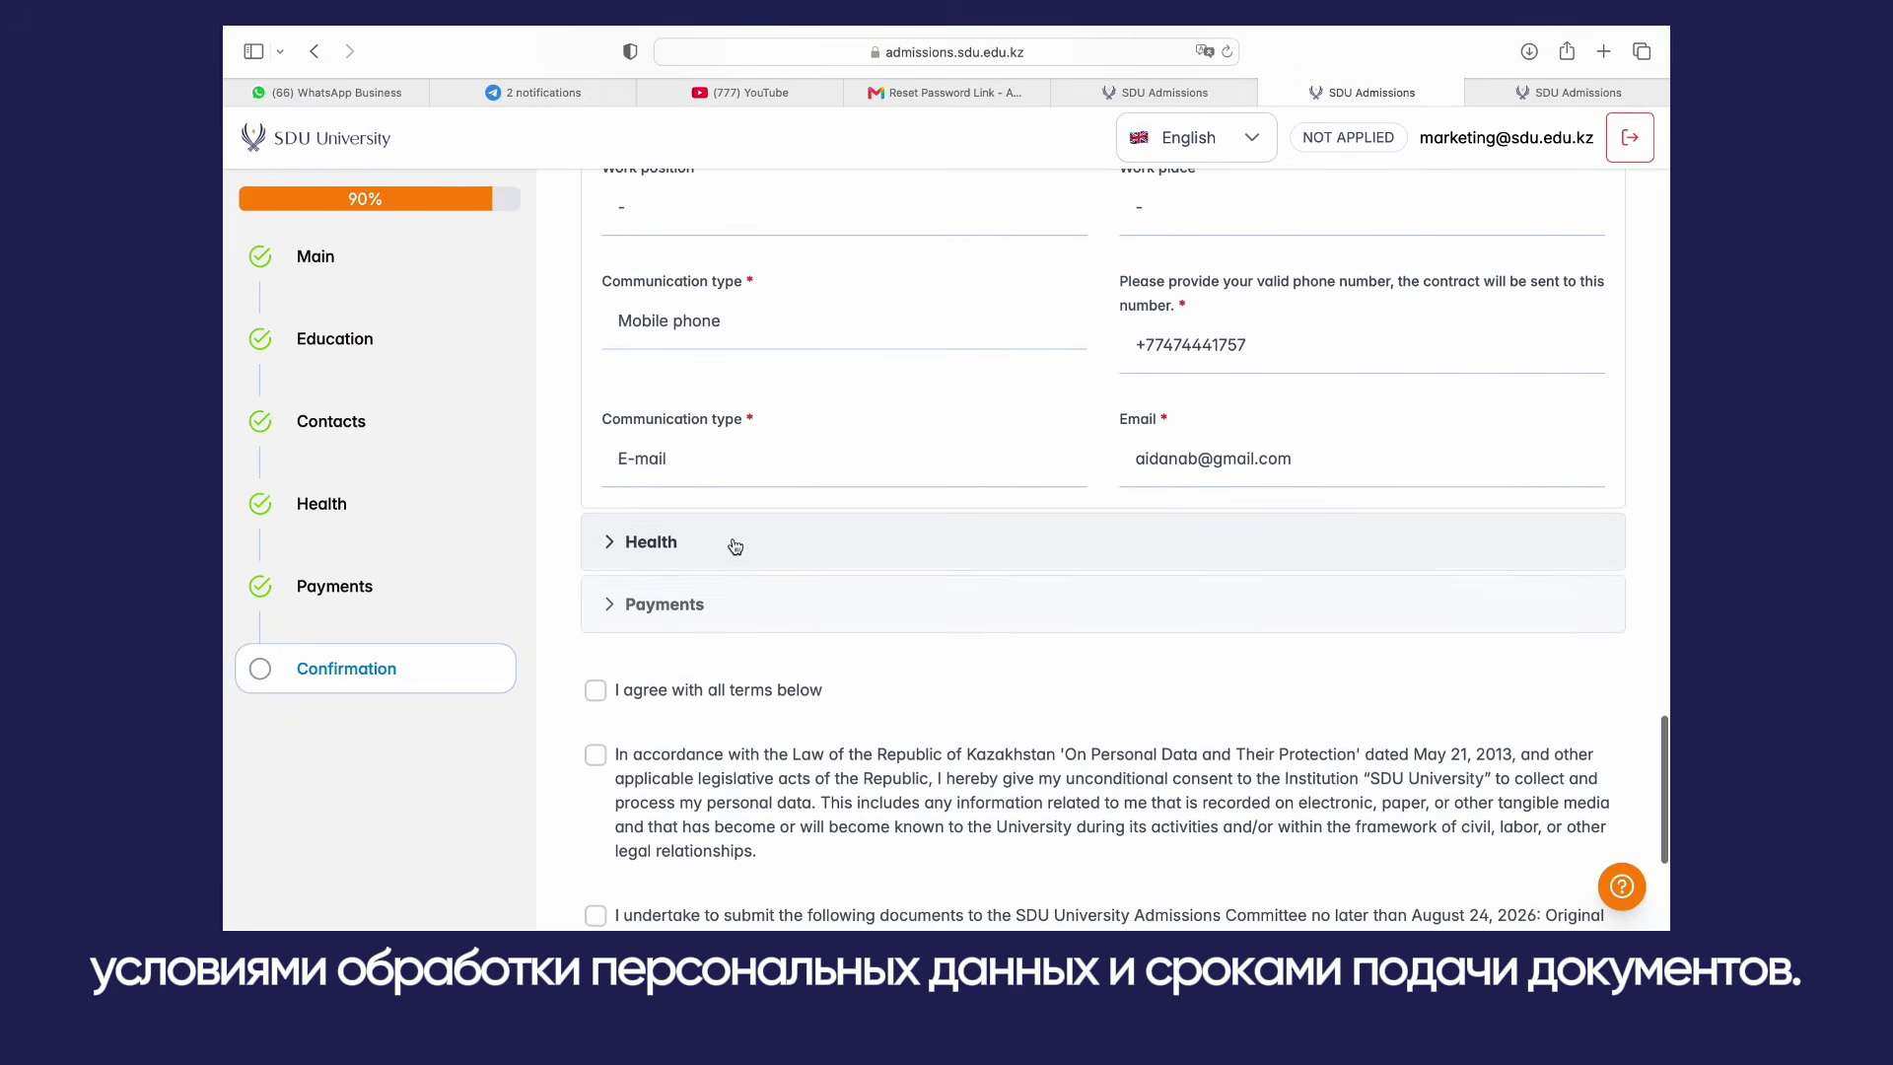
{"action": "left_click", "coordinate": [734, 547]}
{"action": "scroll", "coordinate": [730, 493], "scroll_direction": "down", "scroll_amount": 4}
{"action": "left_click", "coordinate": [729, 479]}
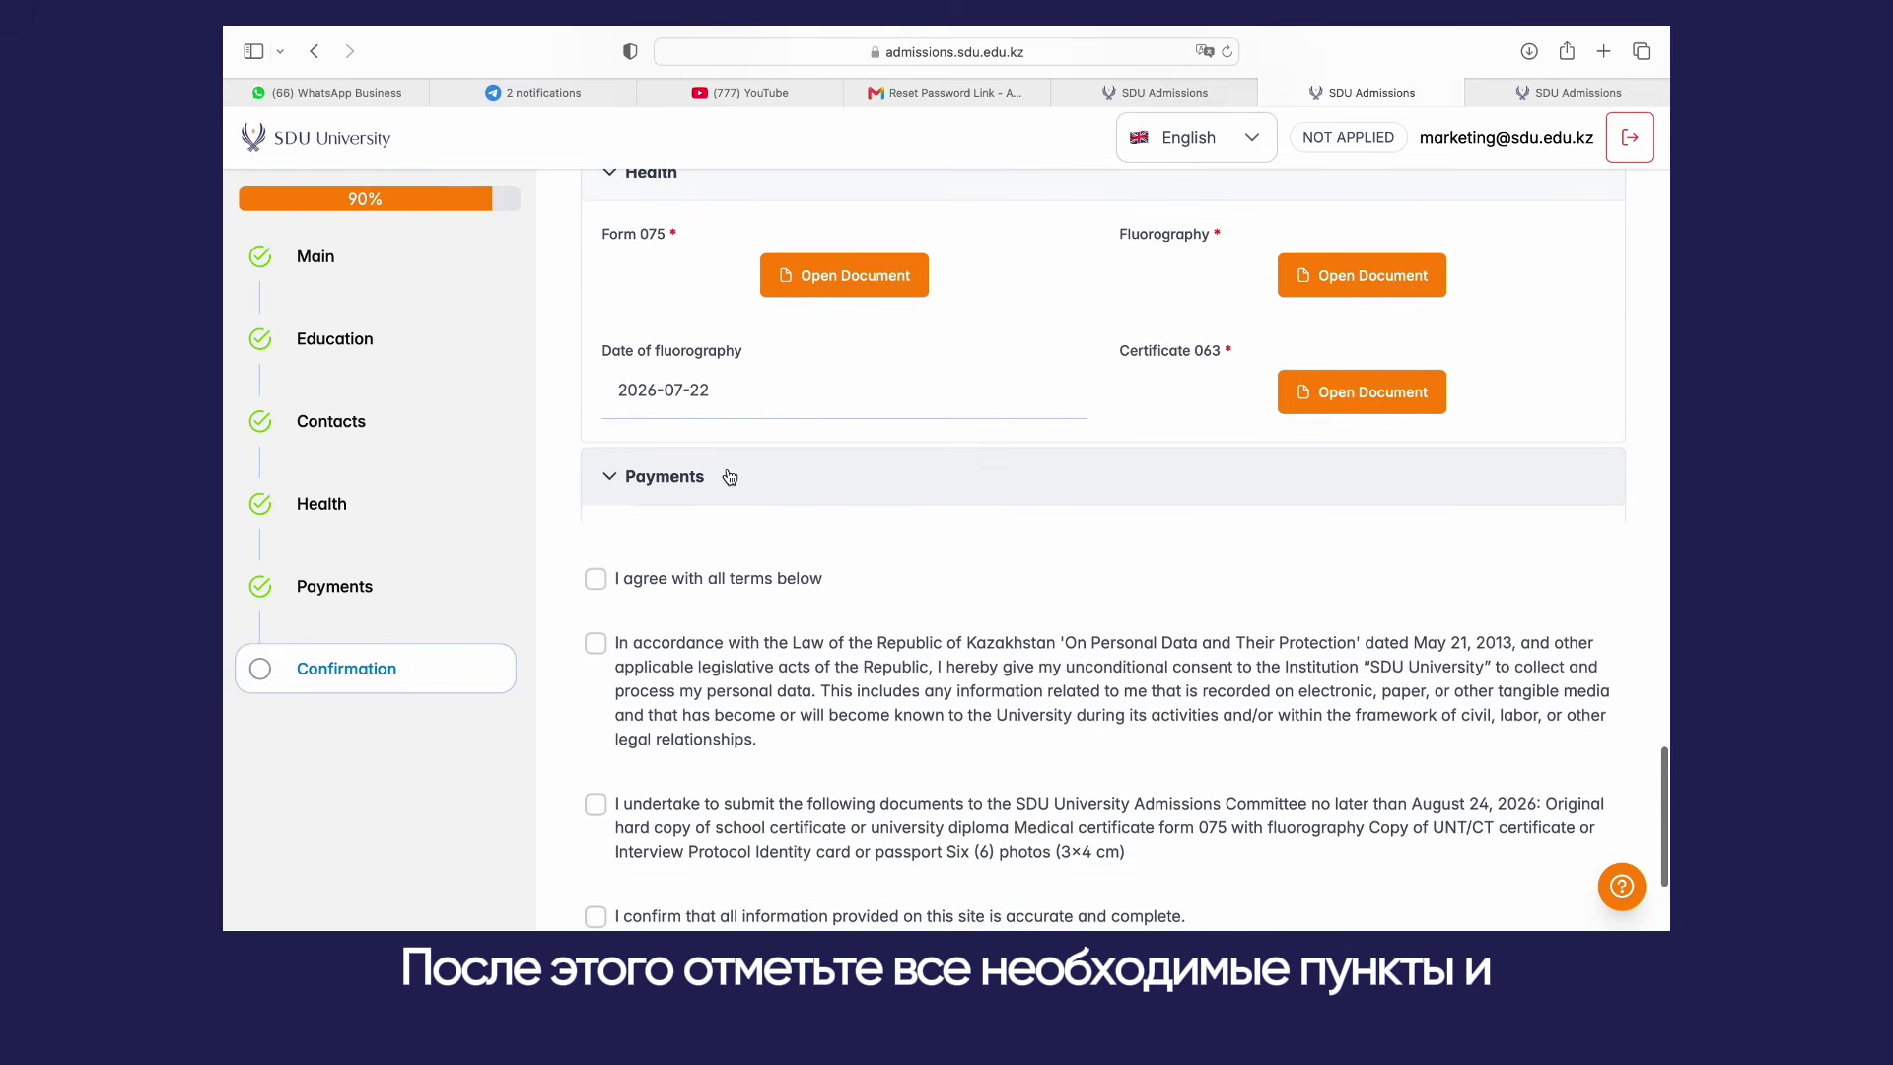
{"action": "scroll", "coordinate": [729, 473], "scroll_direction": "down", "scroll_amount": 3}
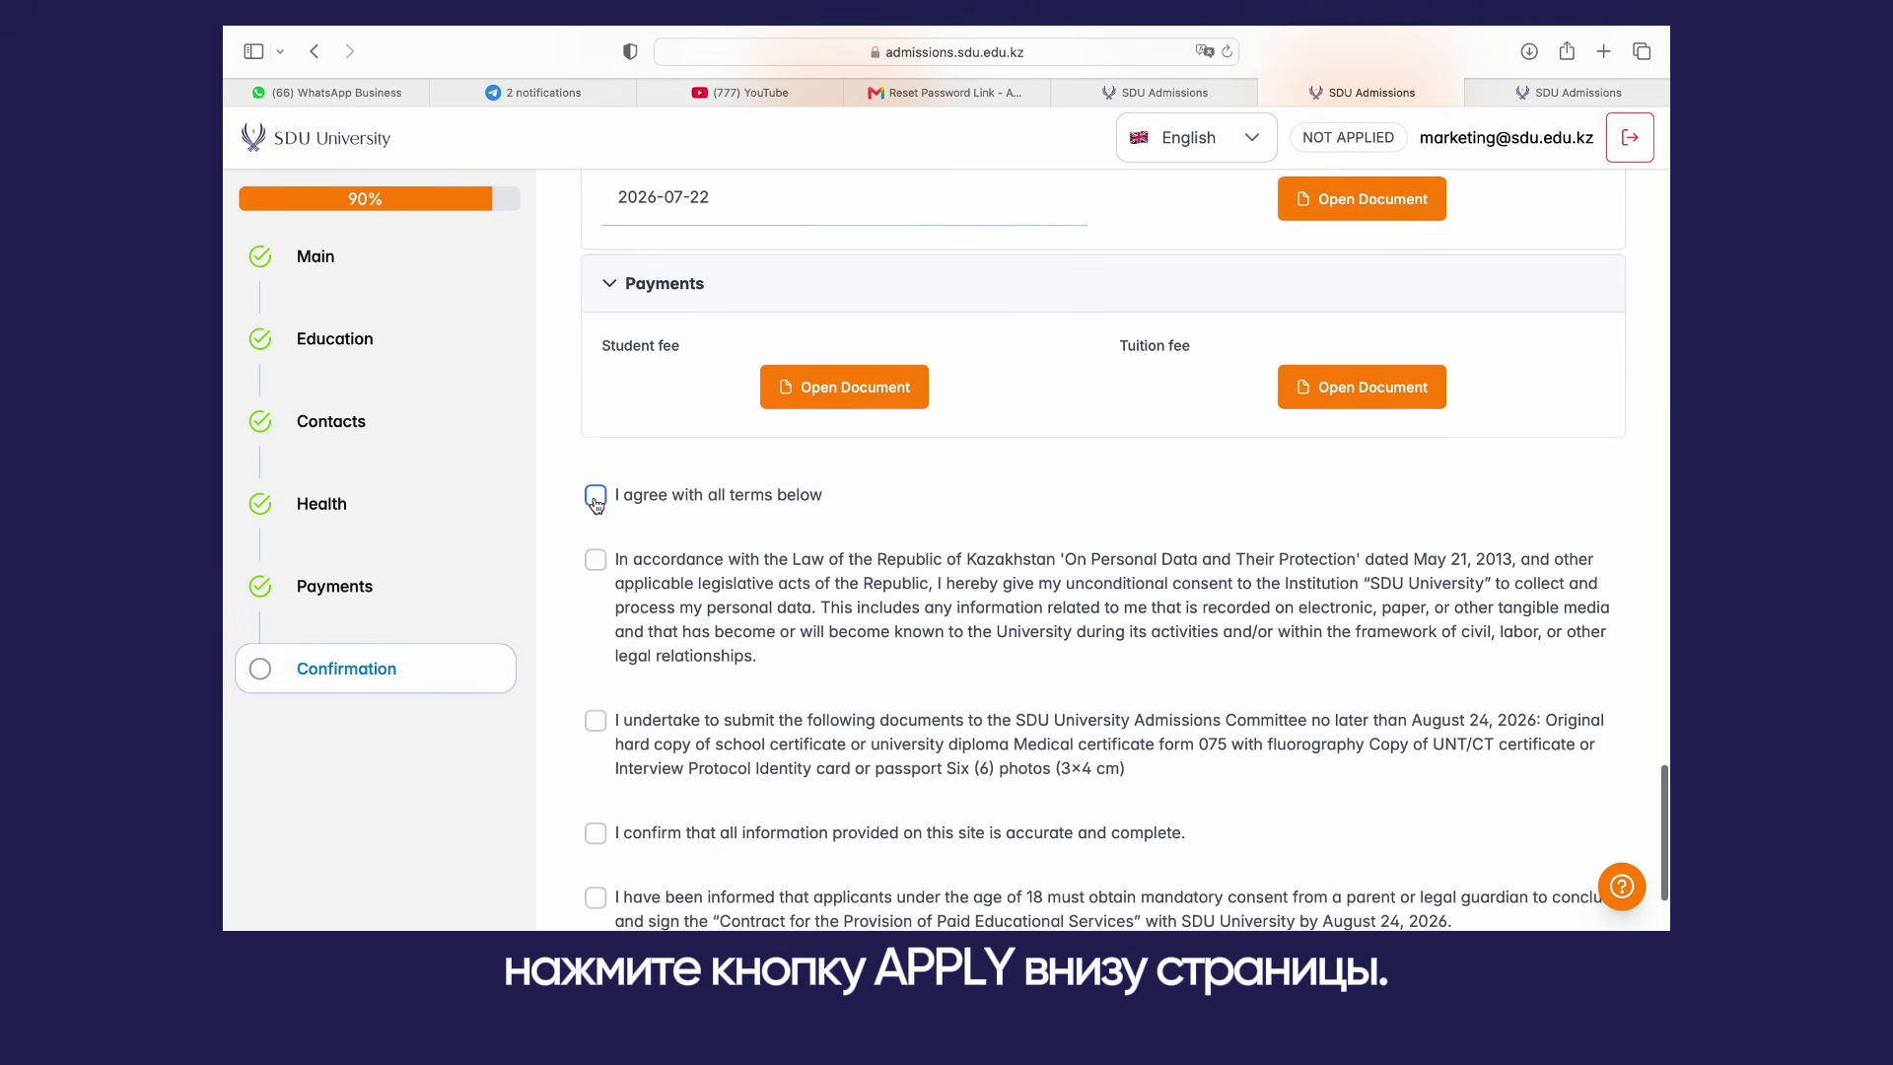
{"action": "scroll", "coordinate": [709, 531], "scroll_direction": "down", "scroll_amount": 3}
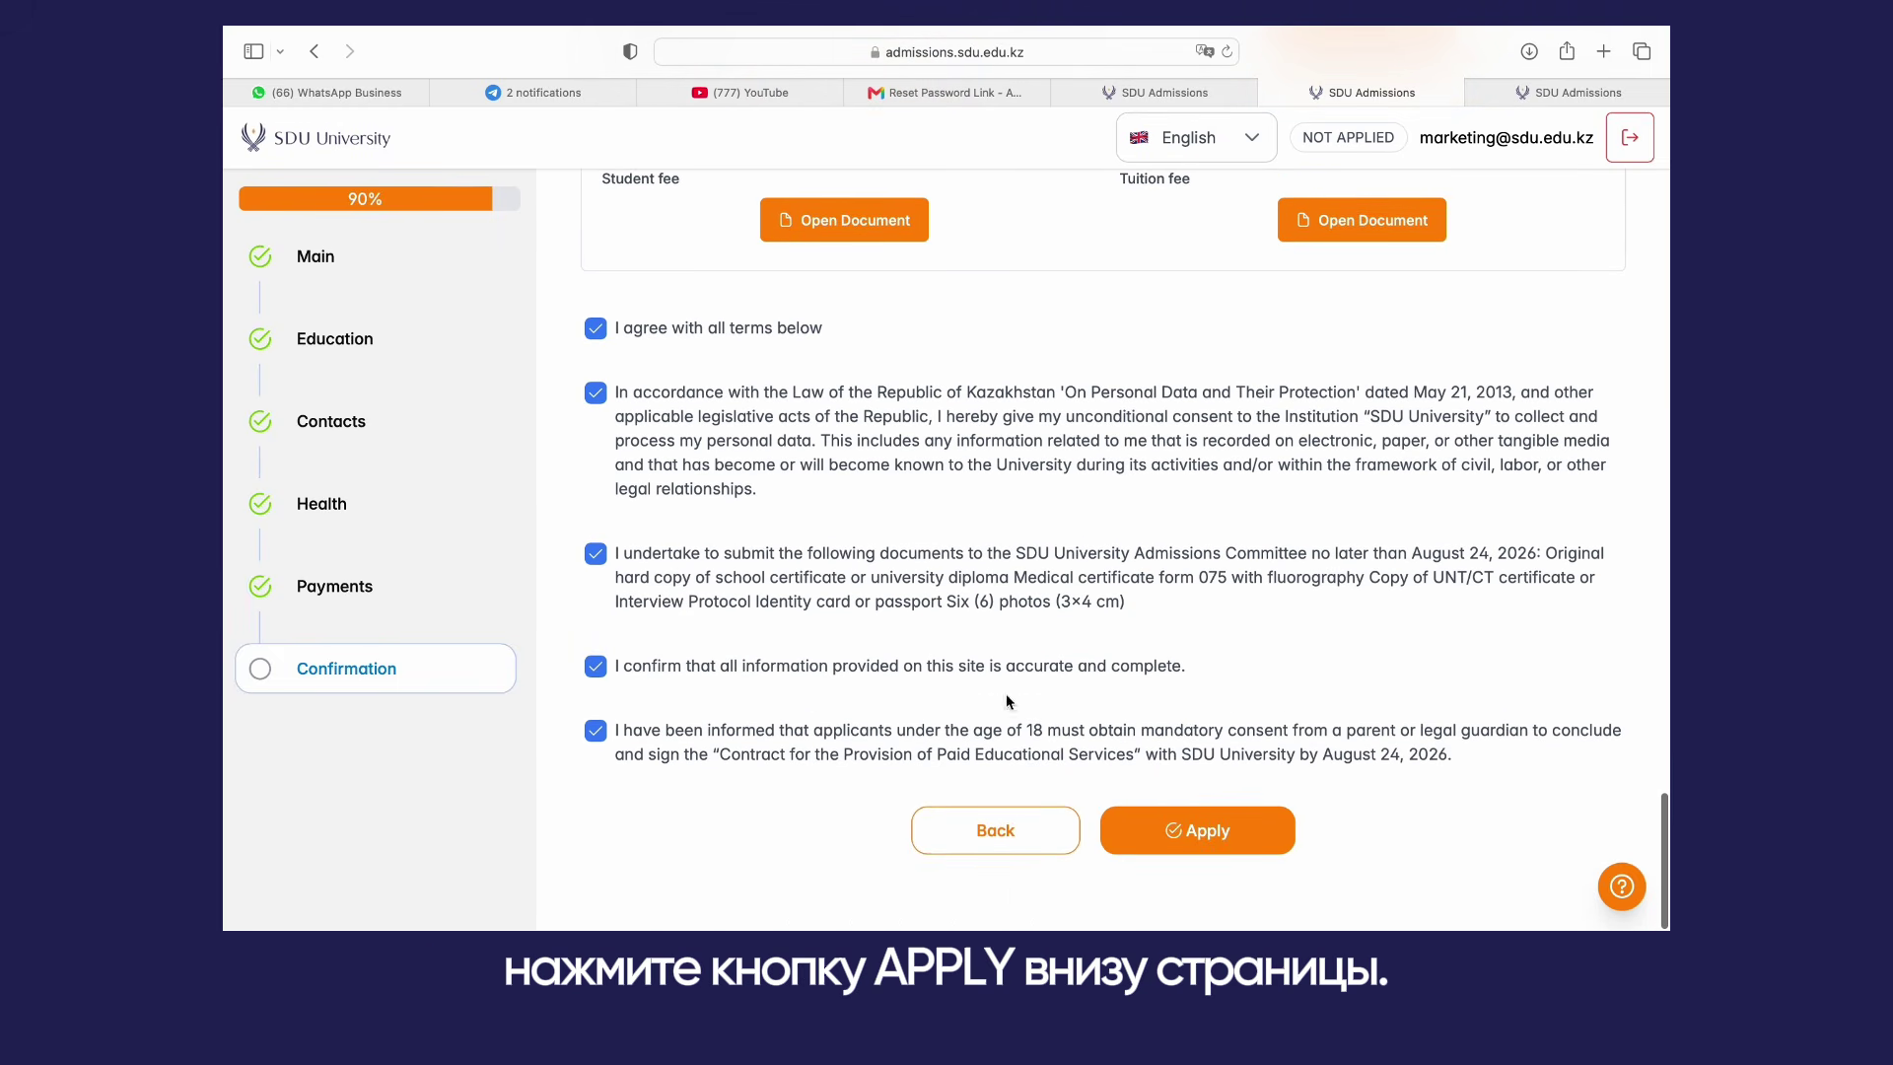